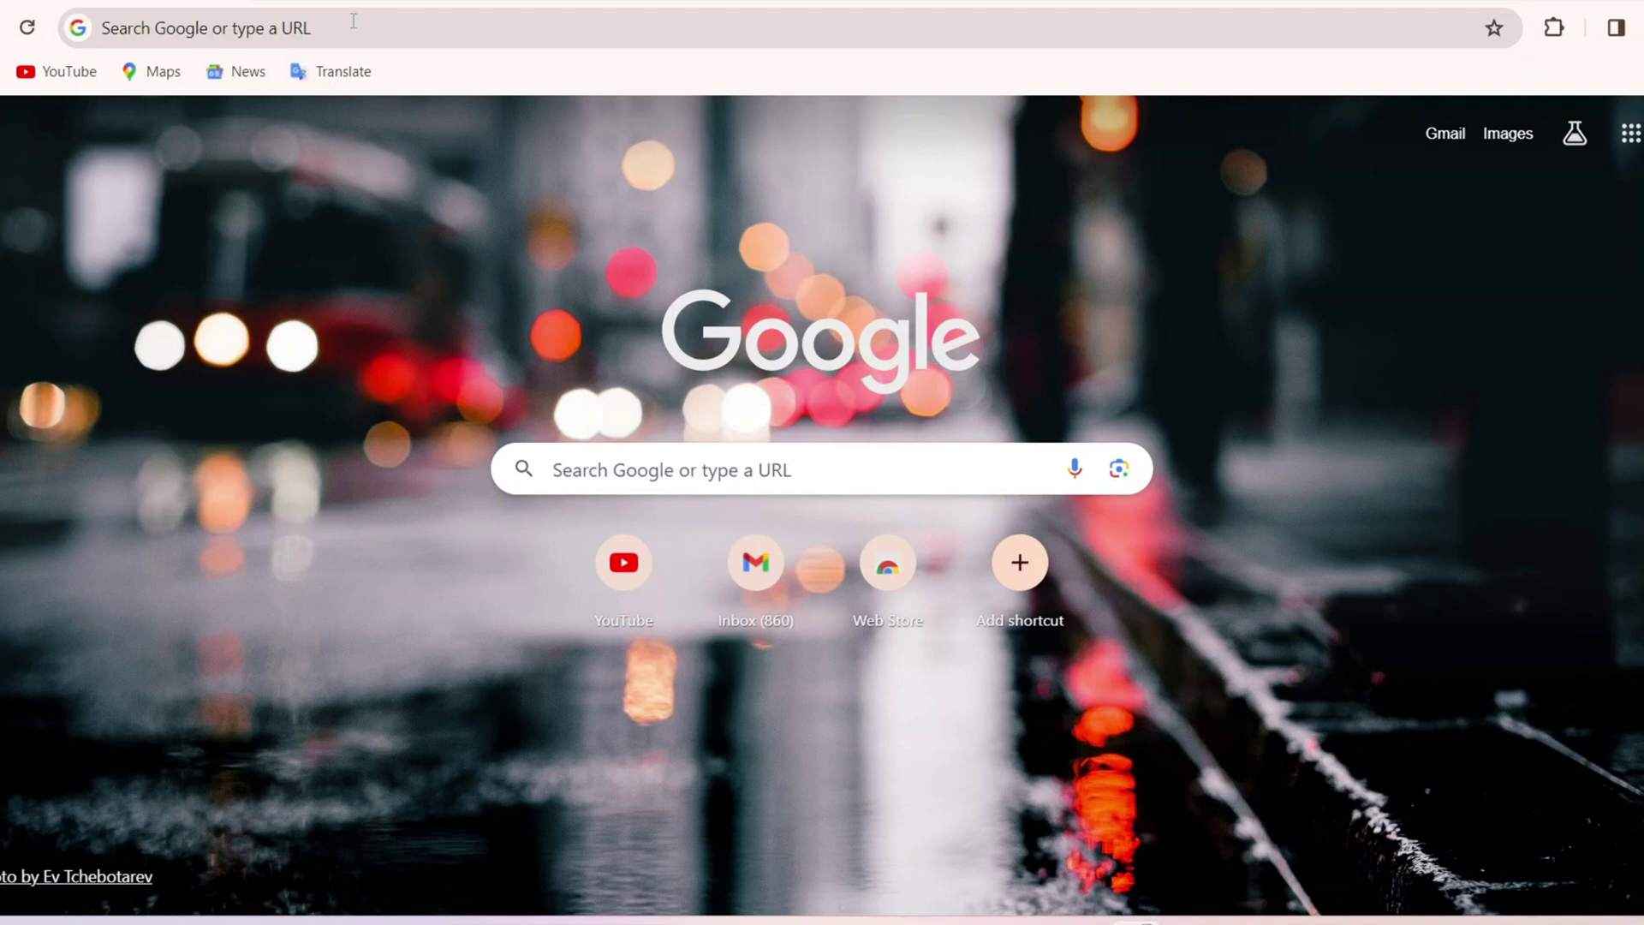
# Step: Search Google for 'korean embassy nepal'
pyautogui.click(358, 21)
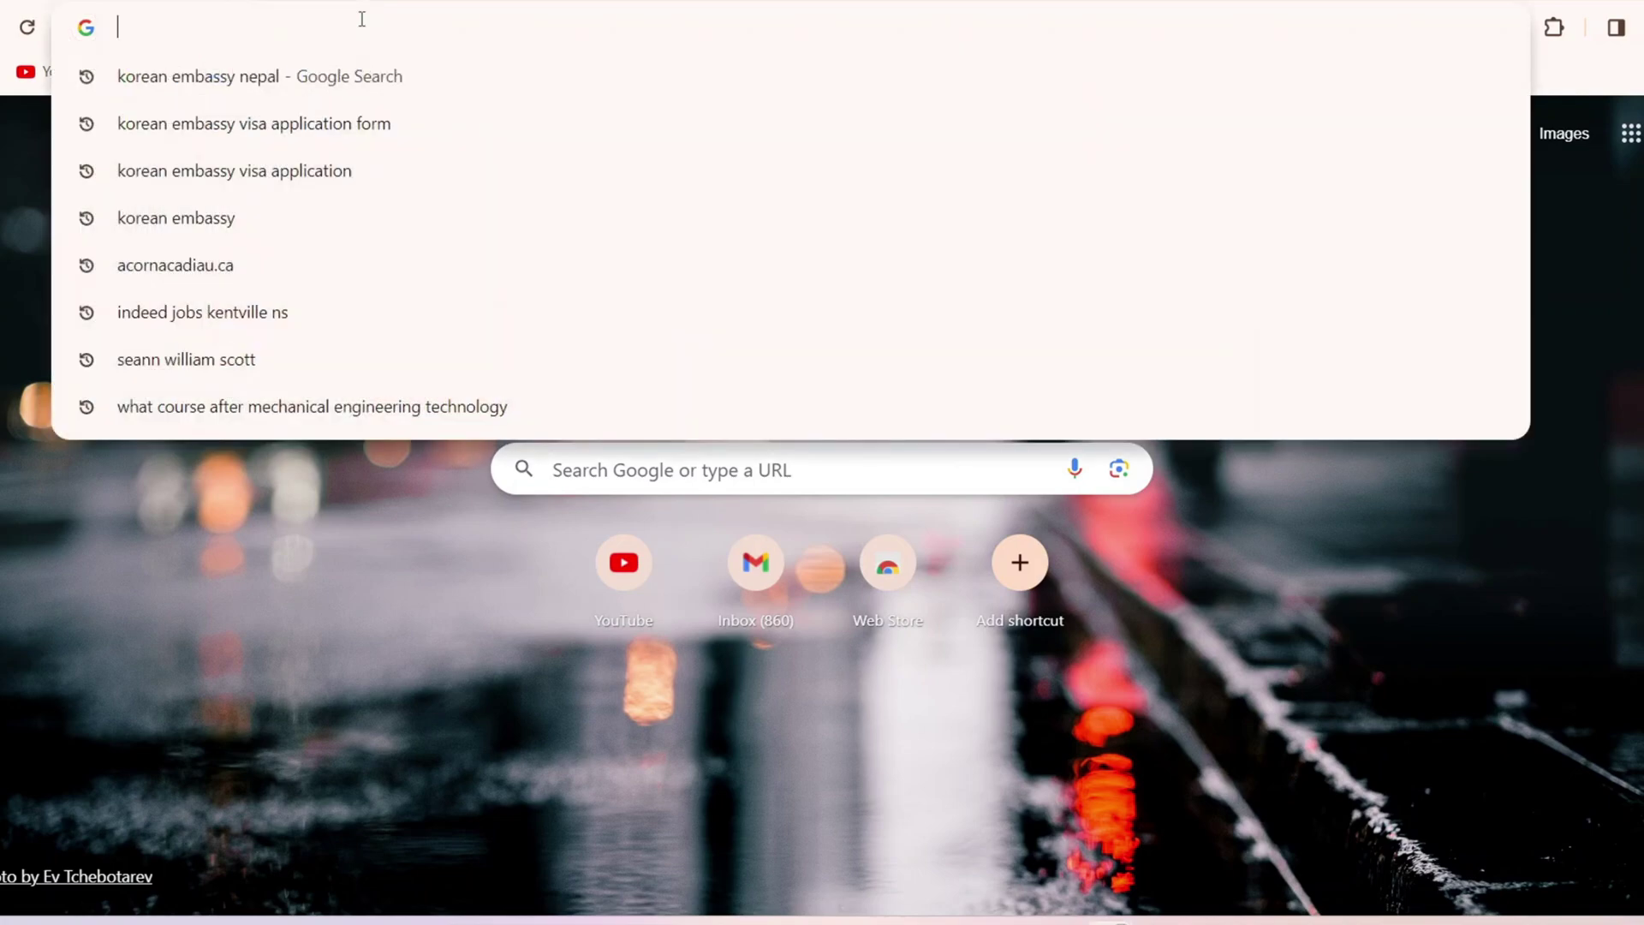
pyautogui.write('korea')
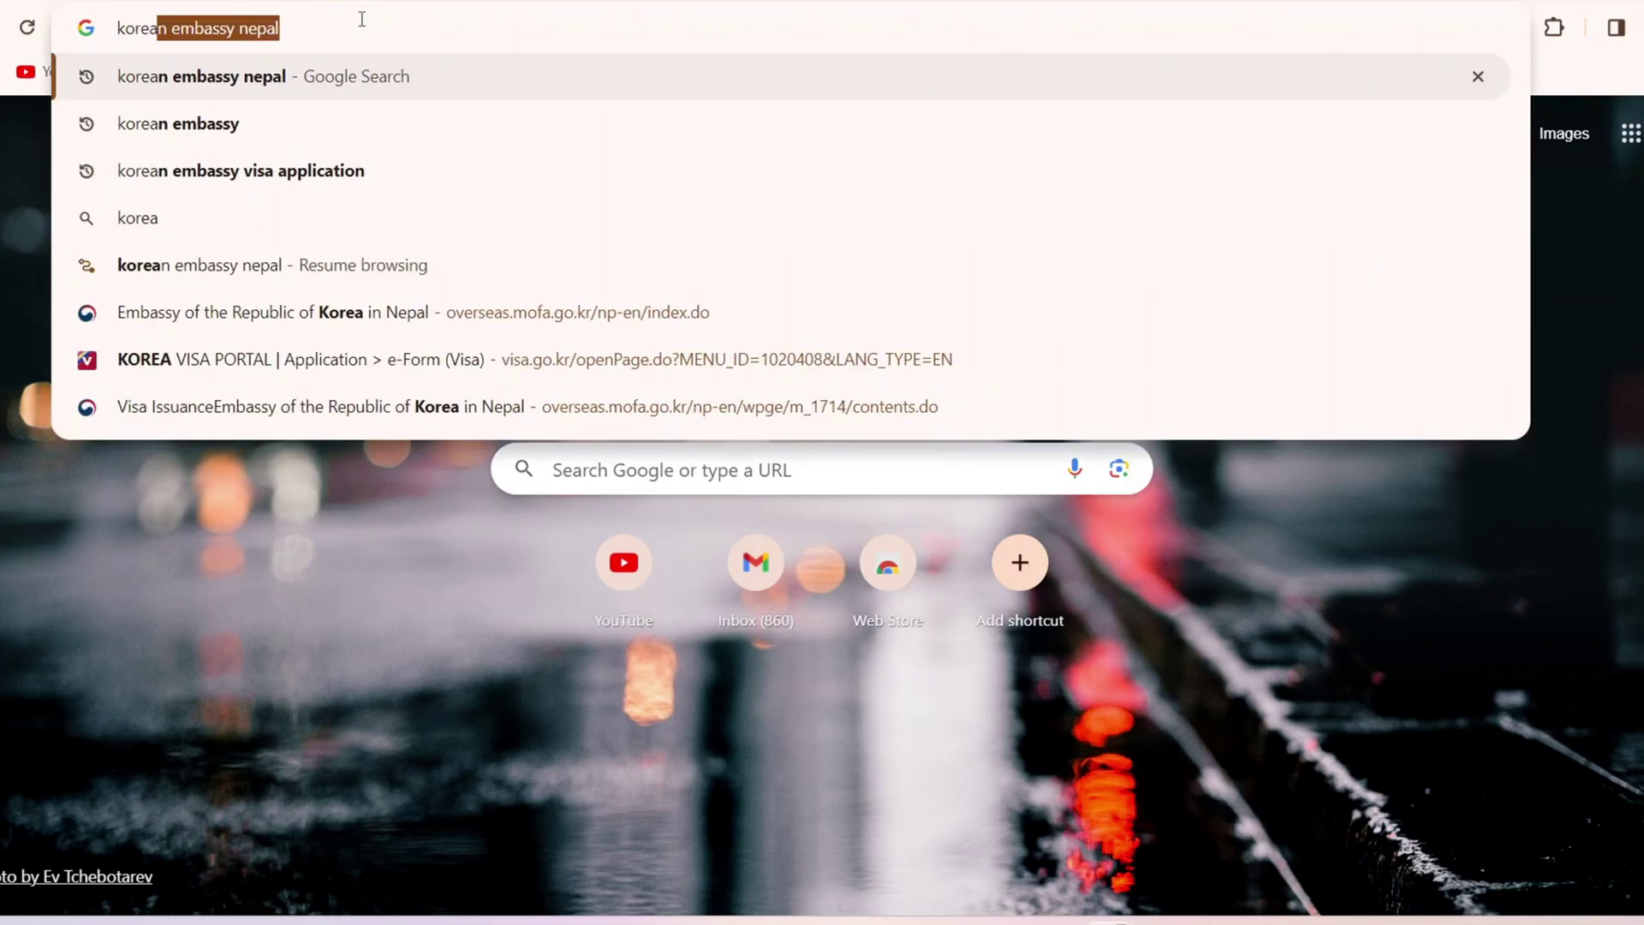
pyautogui.write('n embassy nepal')
pyautogui.press('Right')
pyautogui.press('Return')
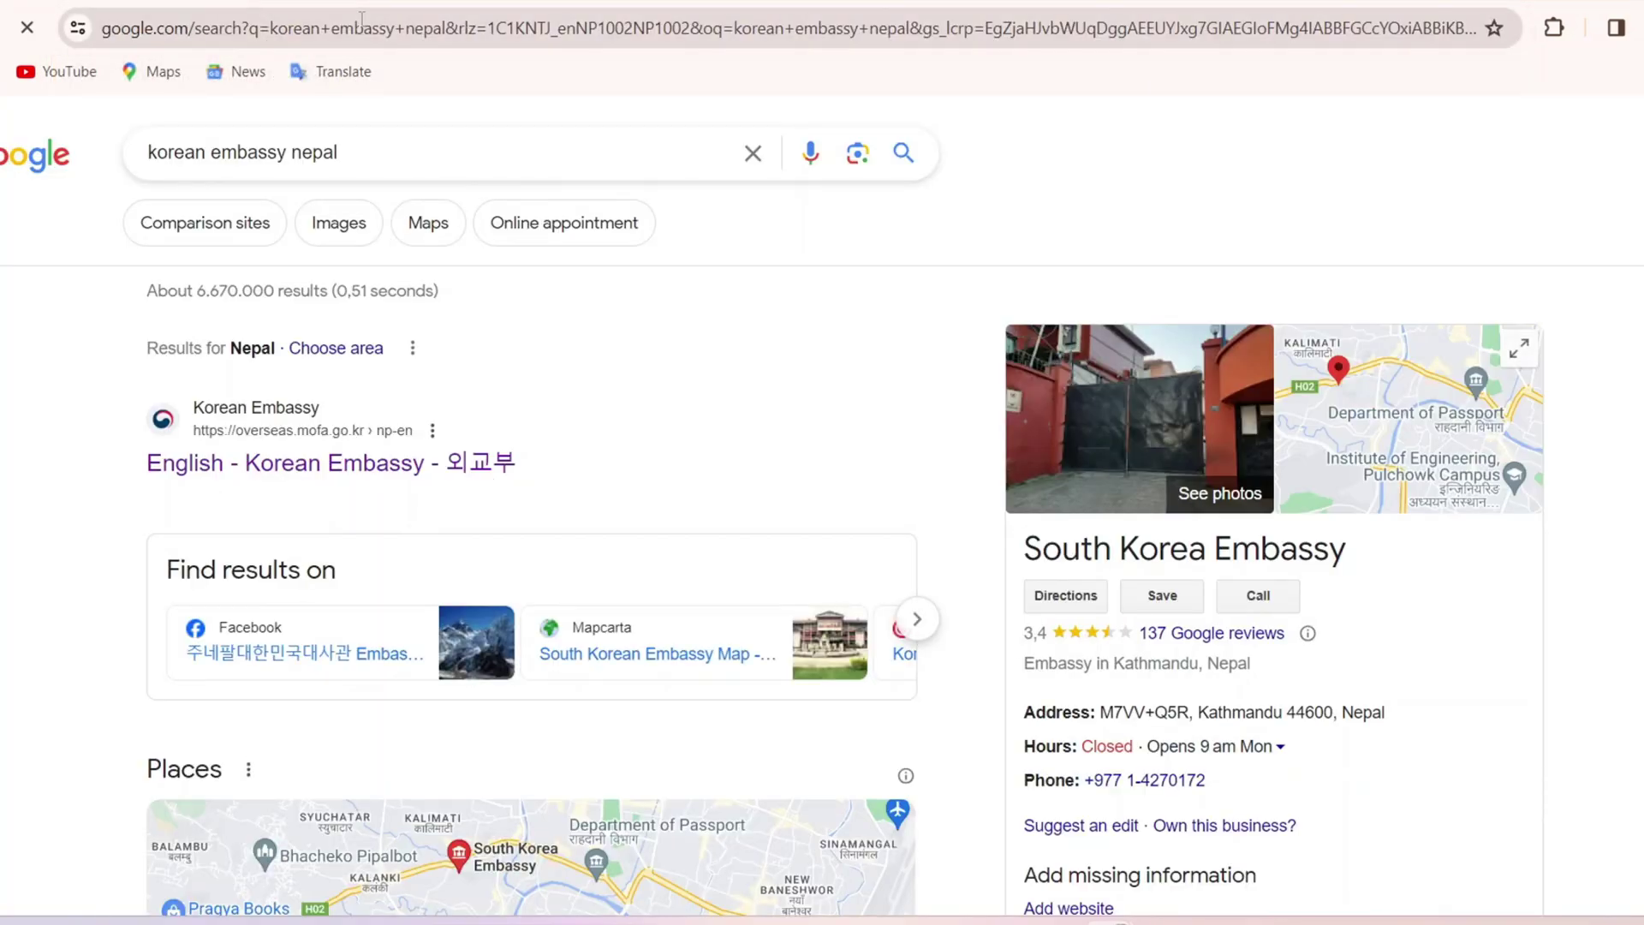
# Step: Go to the embassy's English site Visa Issuance page and download the Visa Form PDF
pyautogui.click(272, 471)
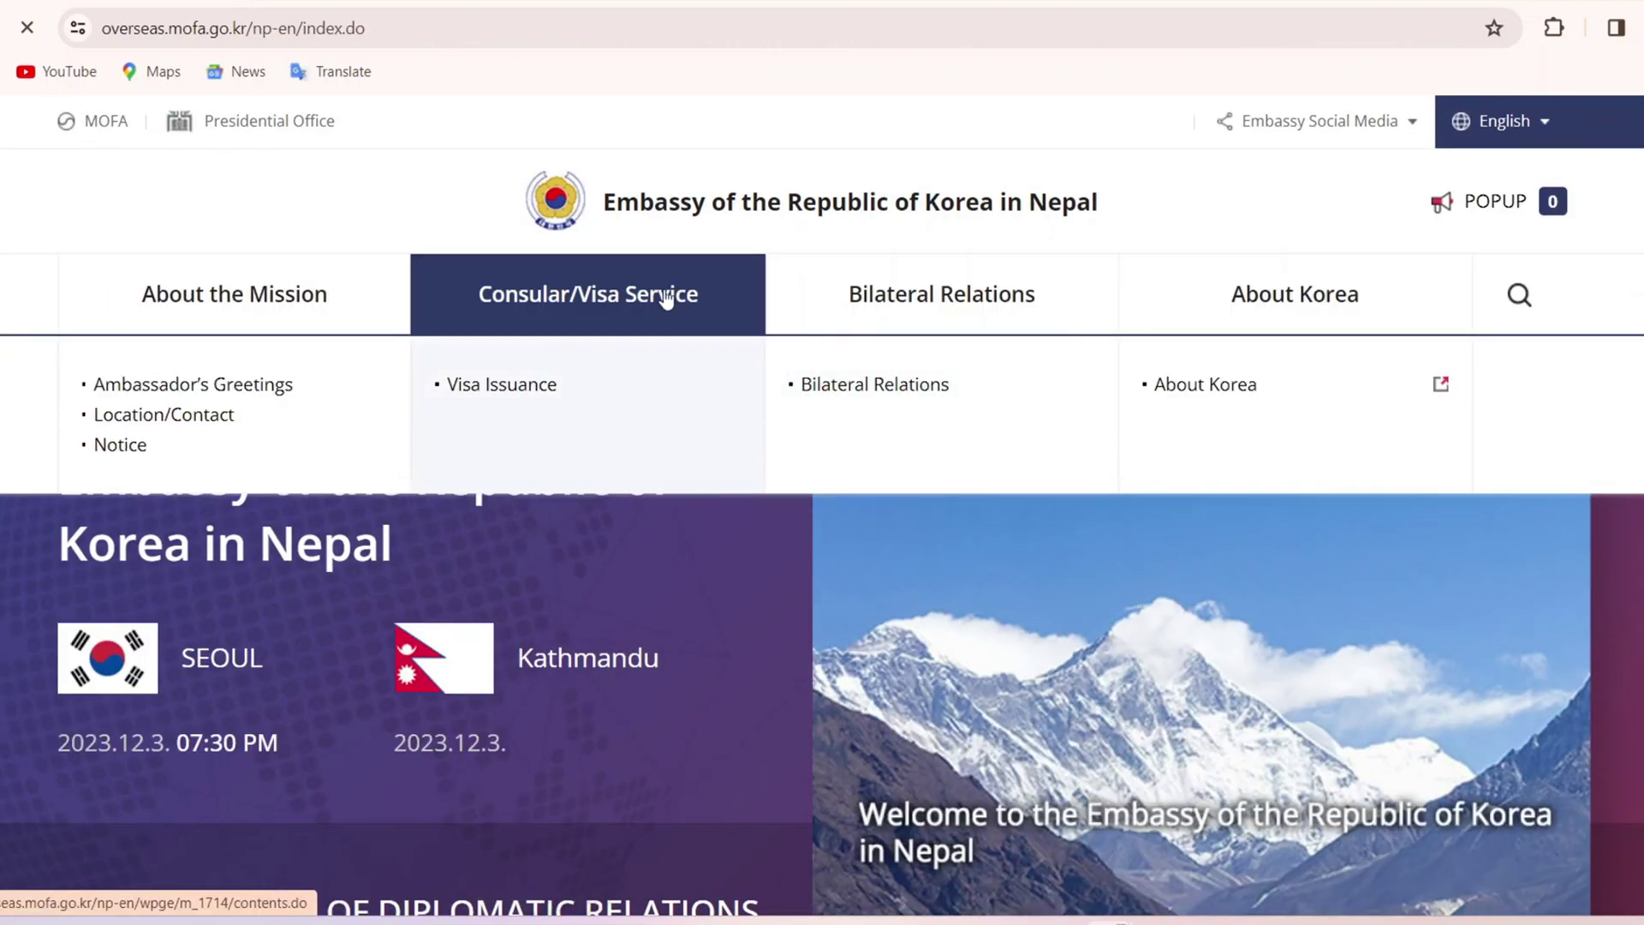
pyautogui.click(655, 292)
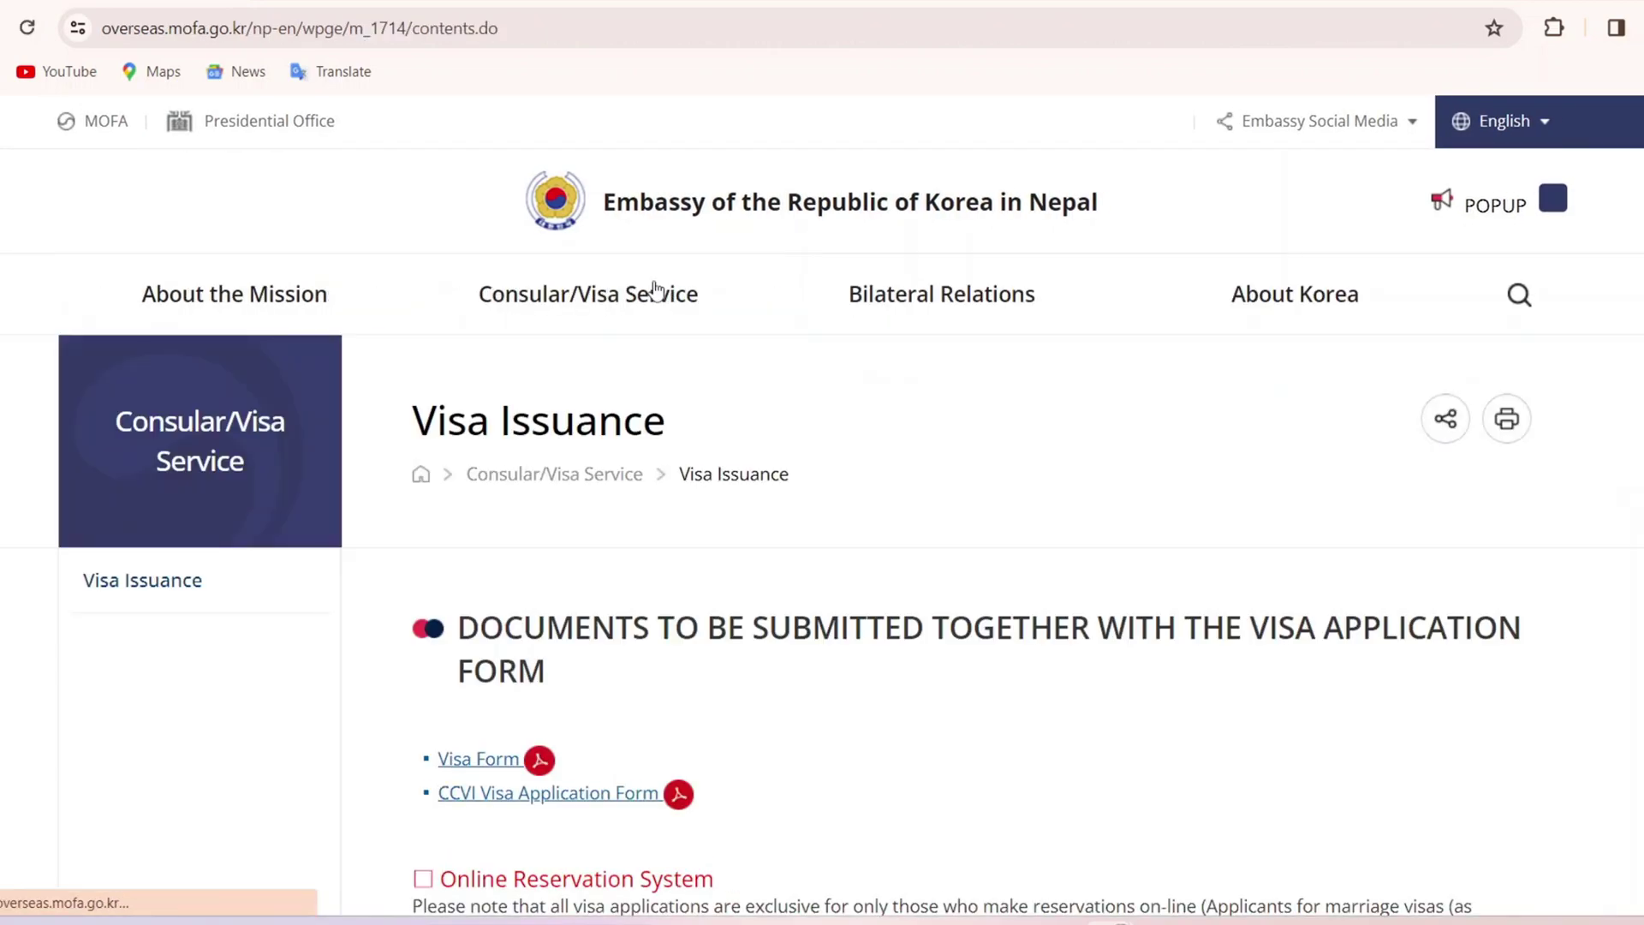
pyautogui.click(479, 760)
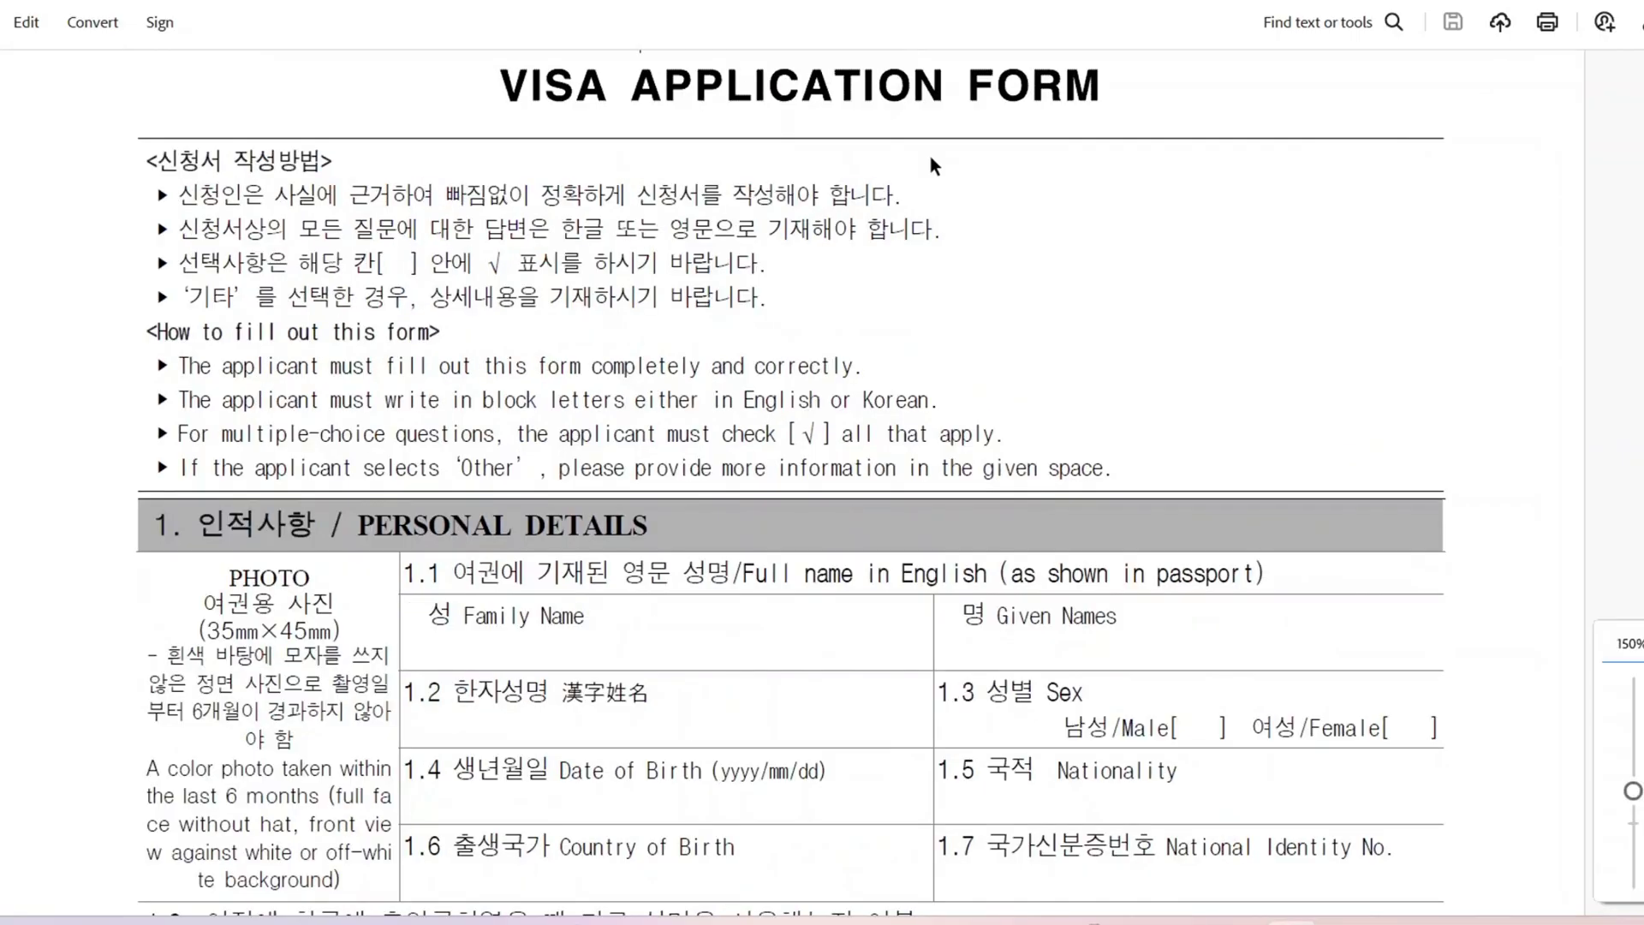
pyautogui.scroll(-1, 929, 156)
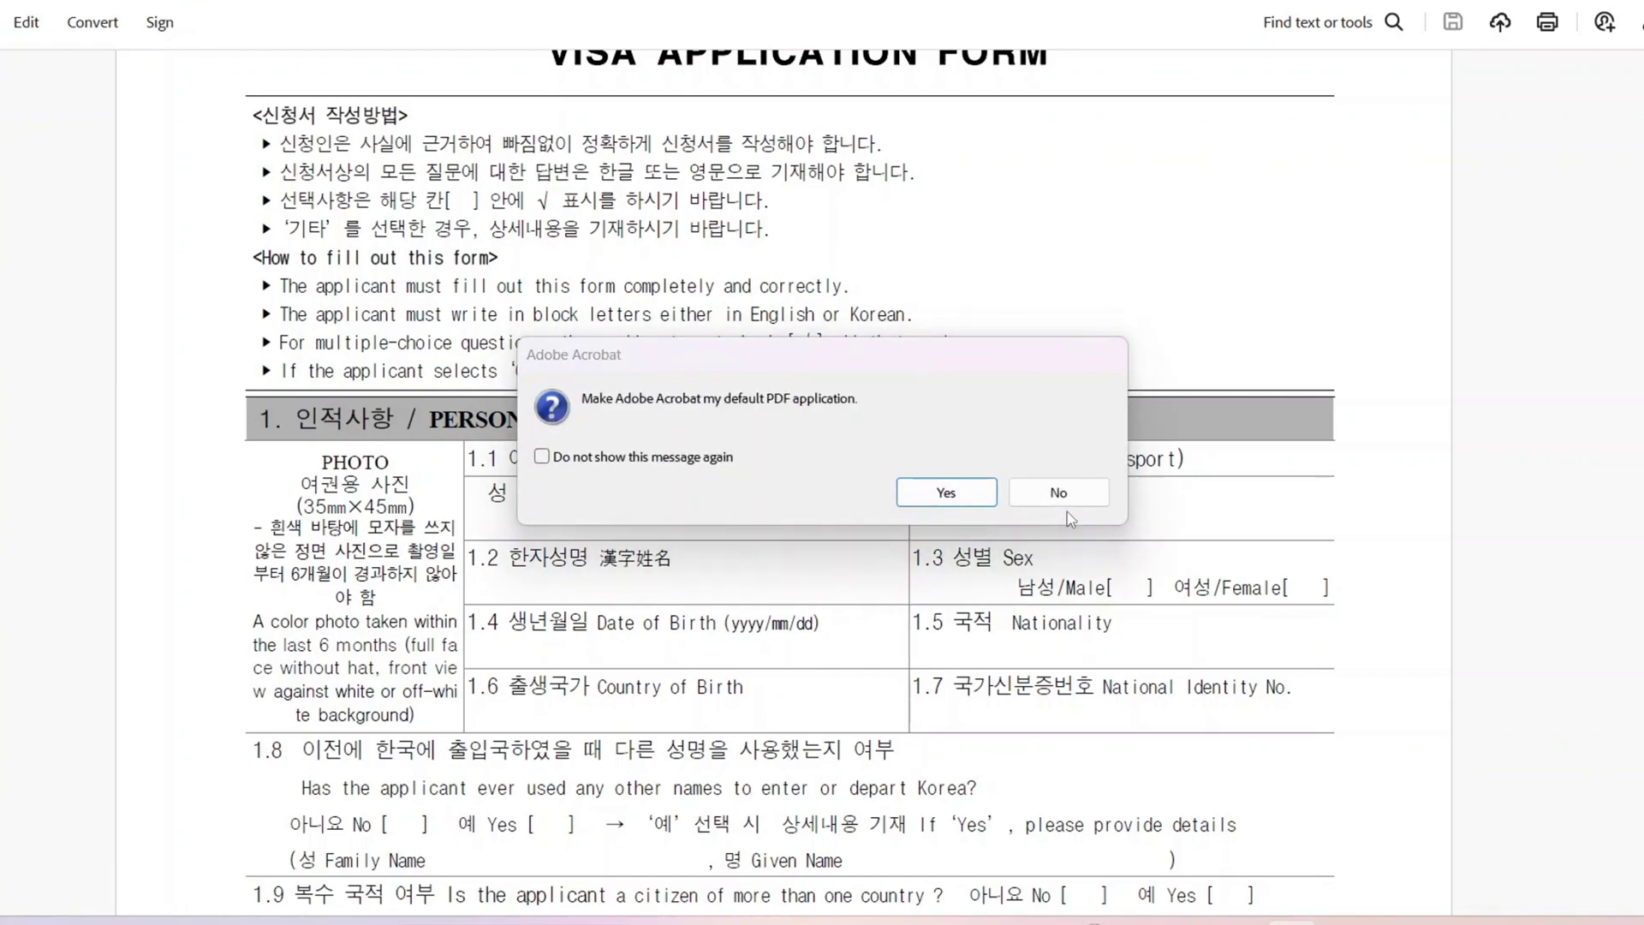
# Step: Decline making Acrobat the default PDF app and scroll to section 1, Personal Details
pyautogui.click(1076, 495)
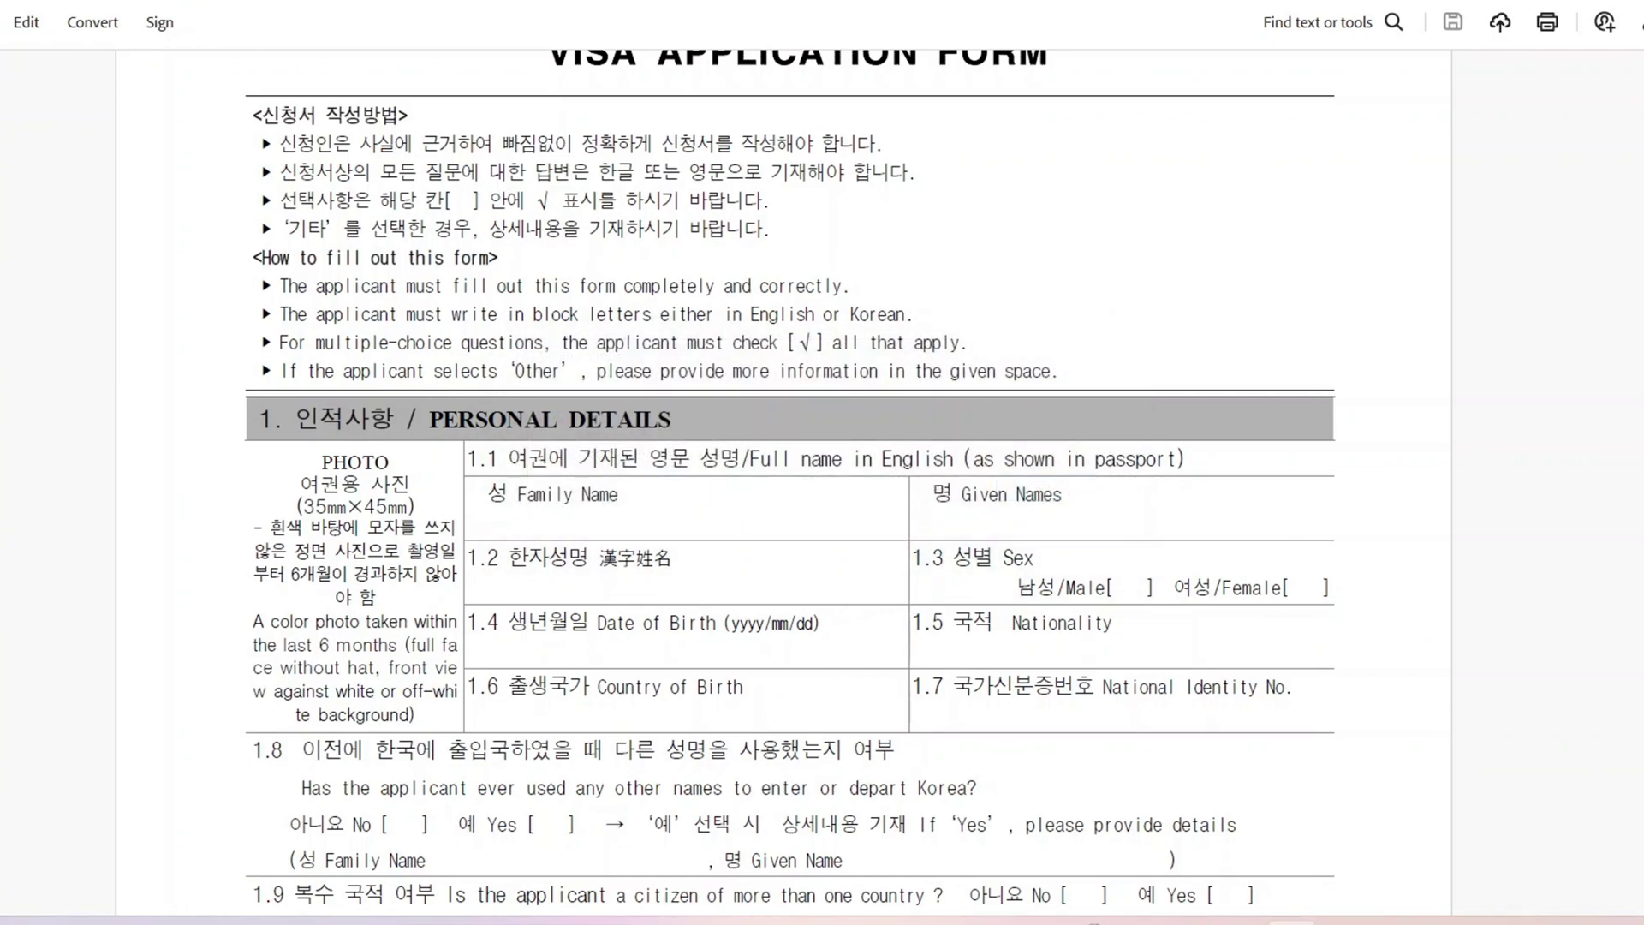
pyautogui.scroll(3, 818, 443)
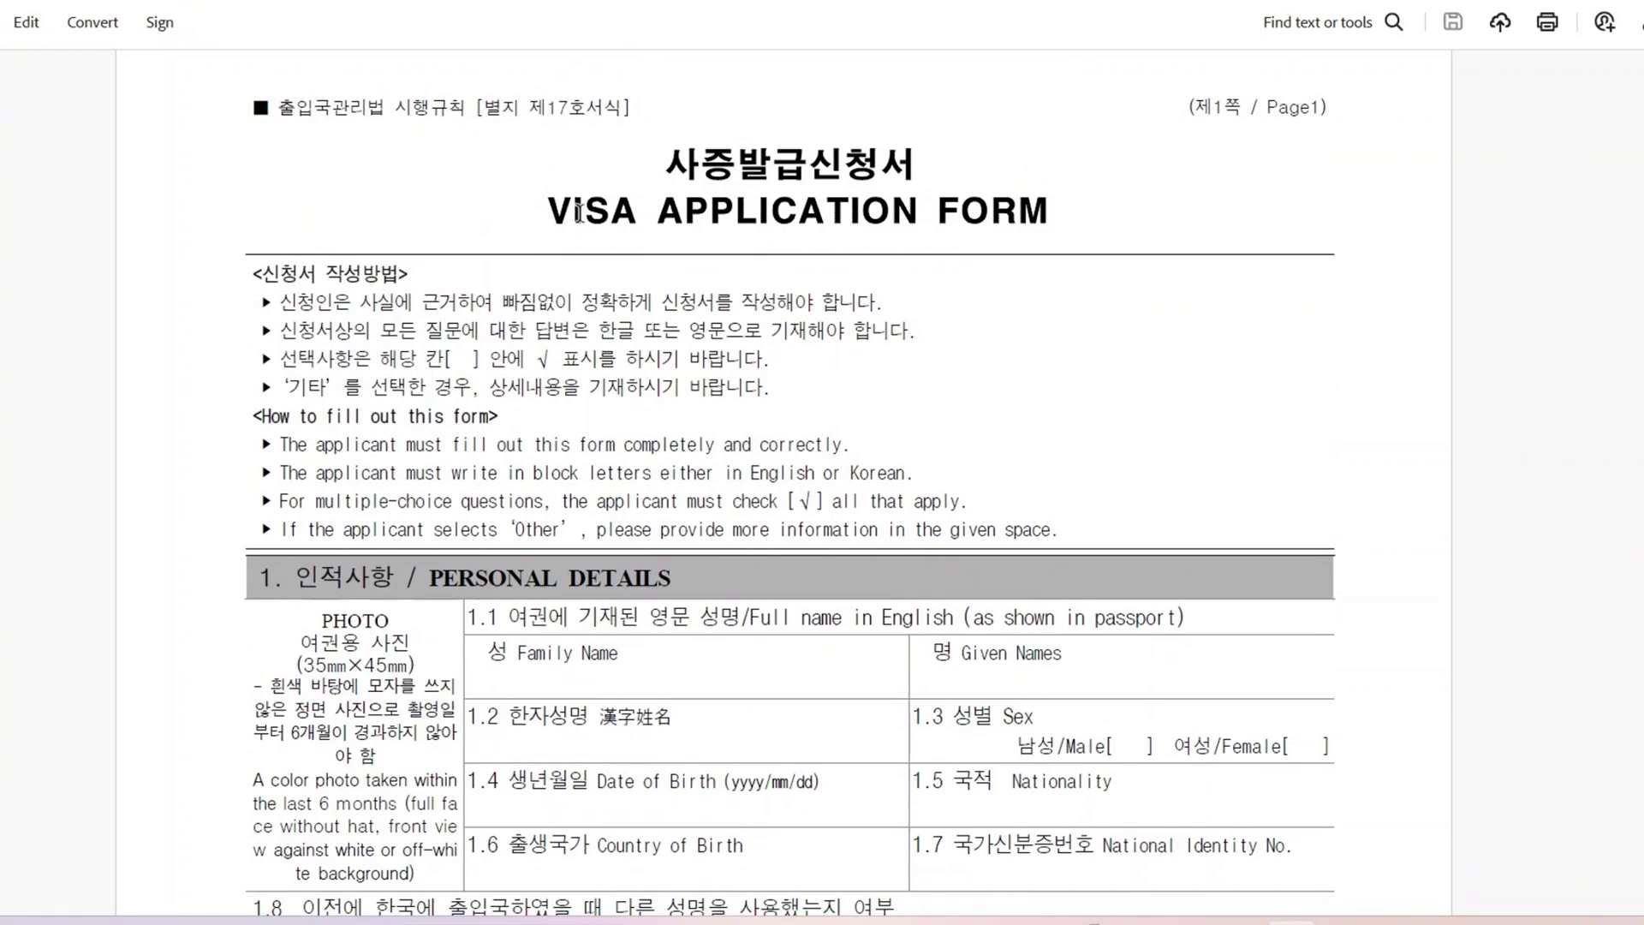
pyautogui.click(666, 166)
pyautogui.scroll(1, 789, 505)
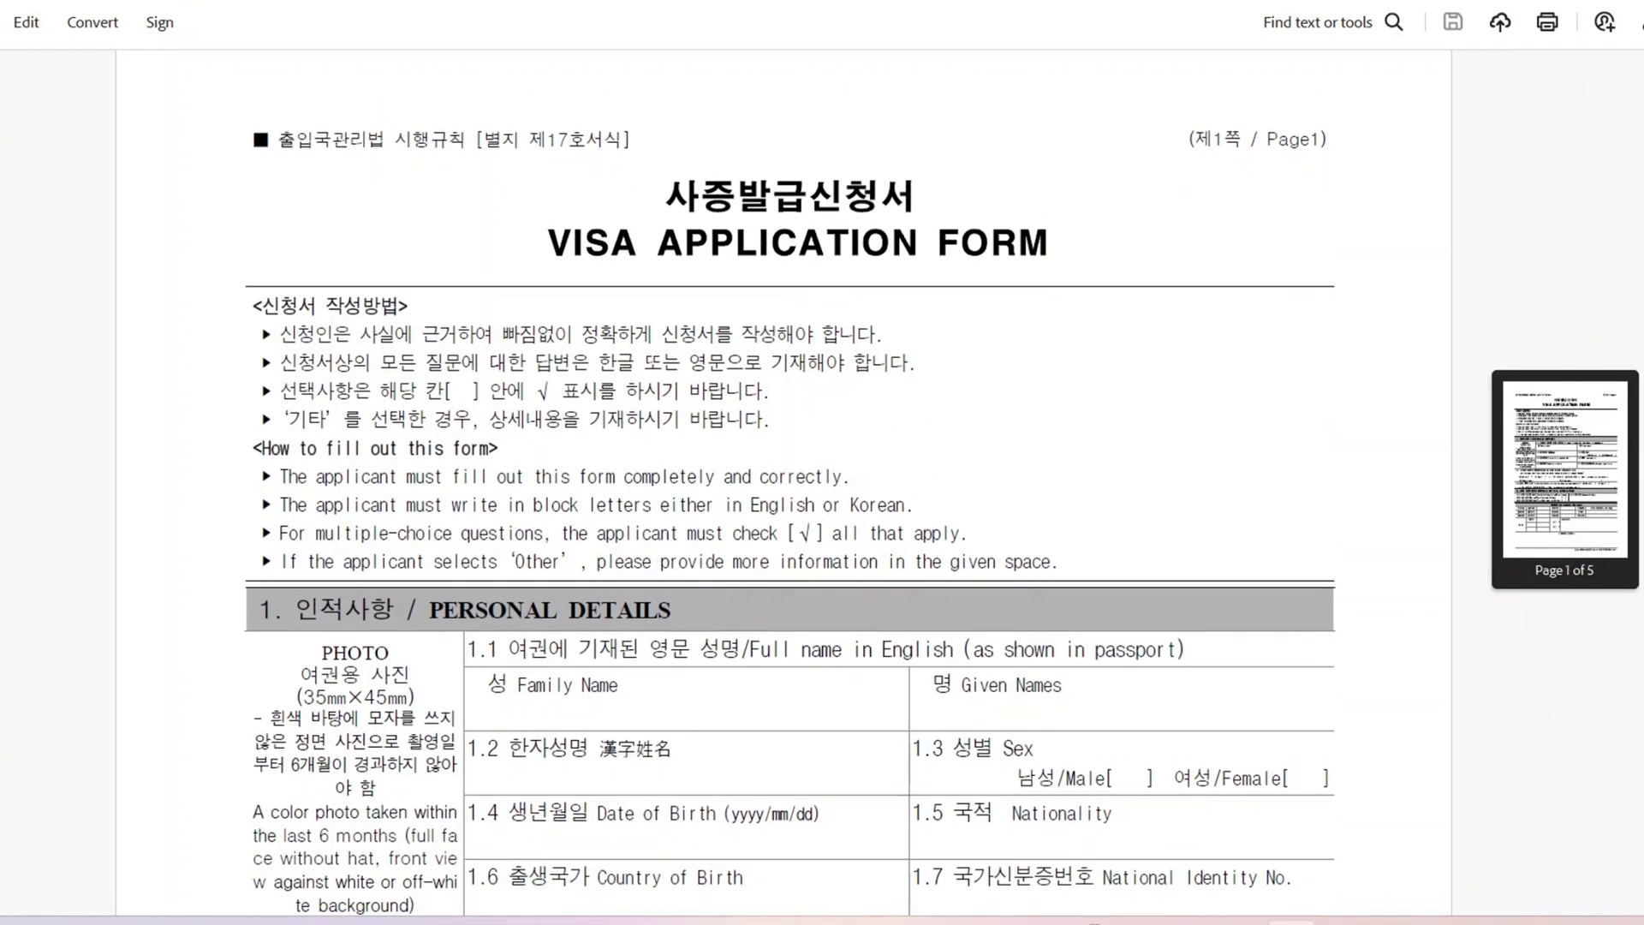
pyautogui.scroll(-4, 789, 522)
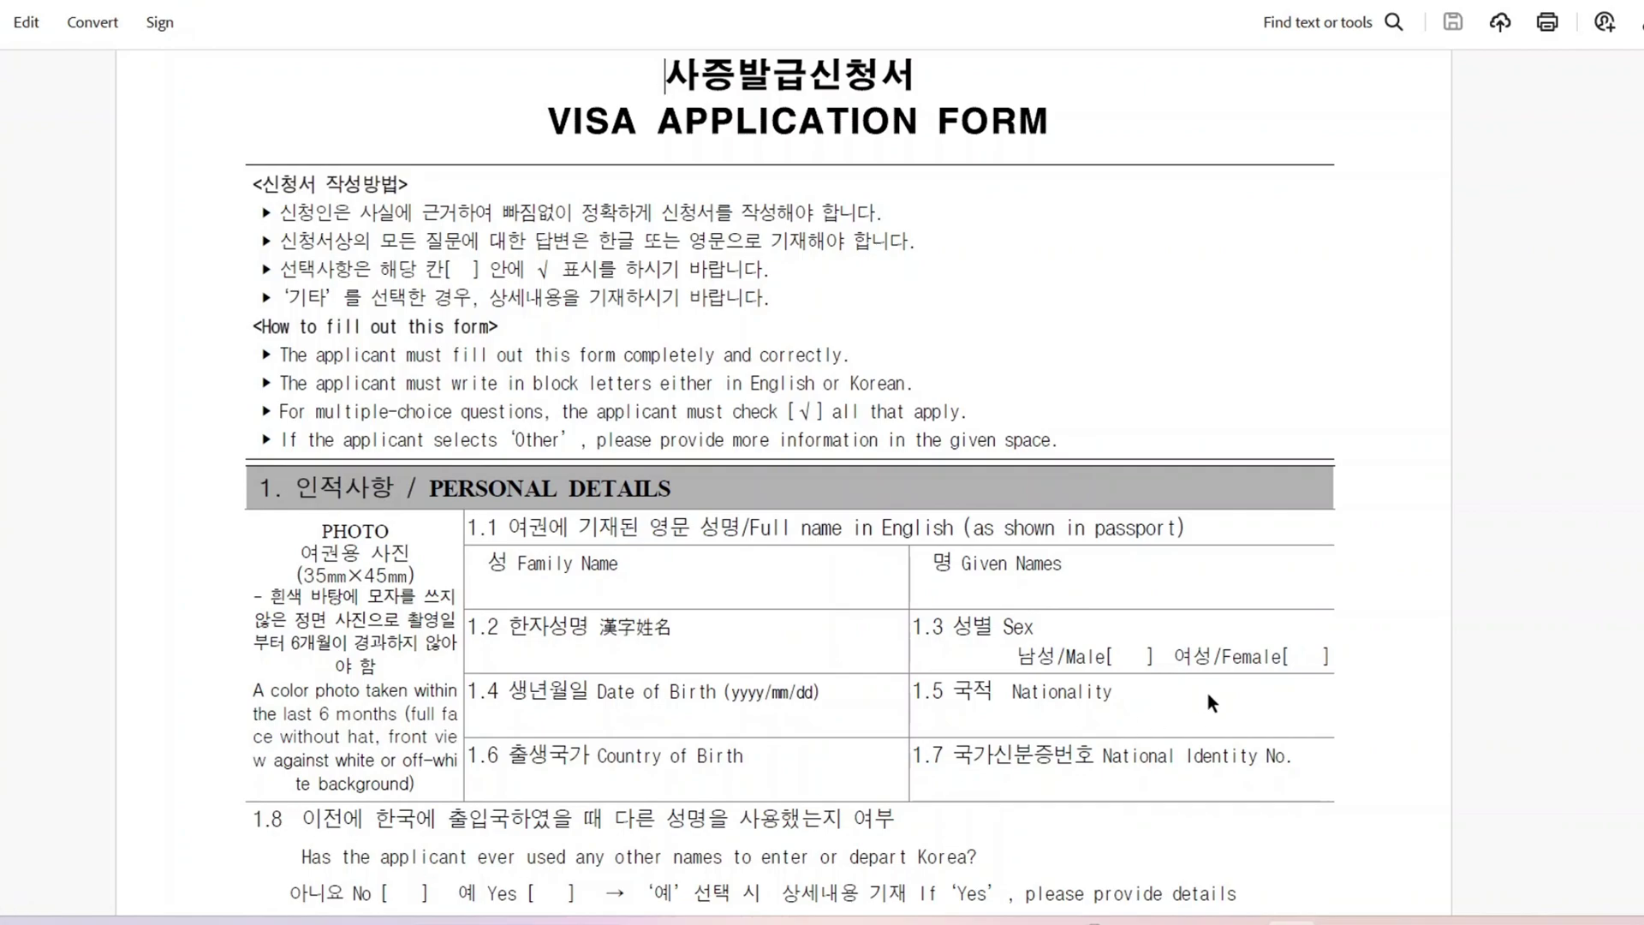
pyautogui.scroll(-3, 1074, 497)
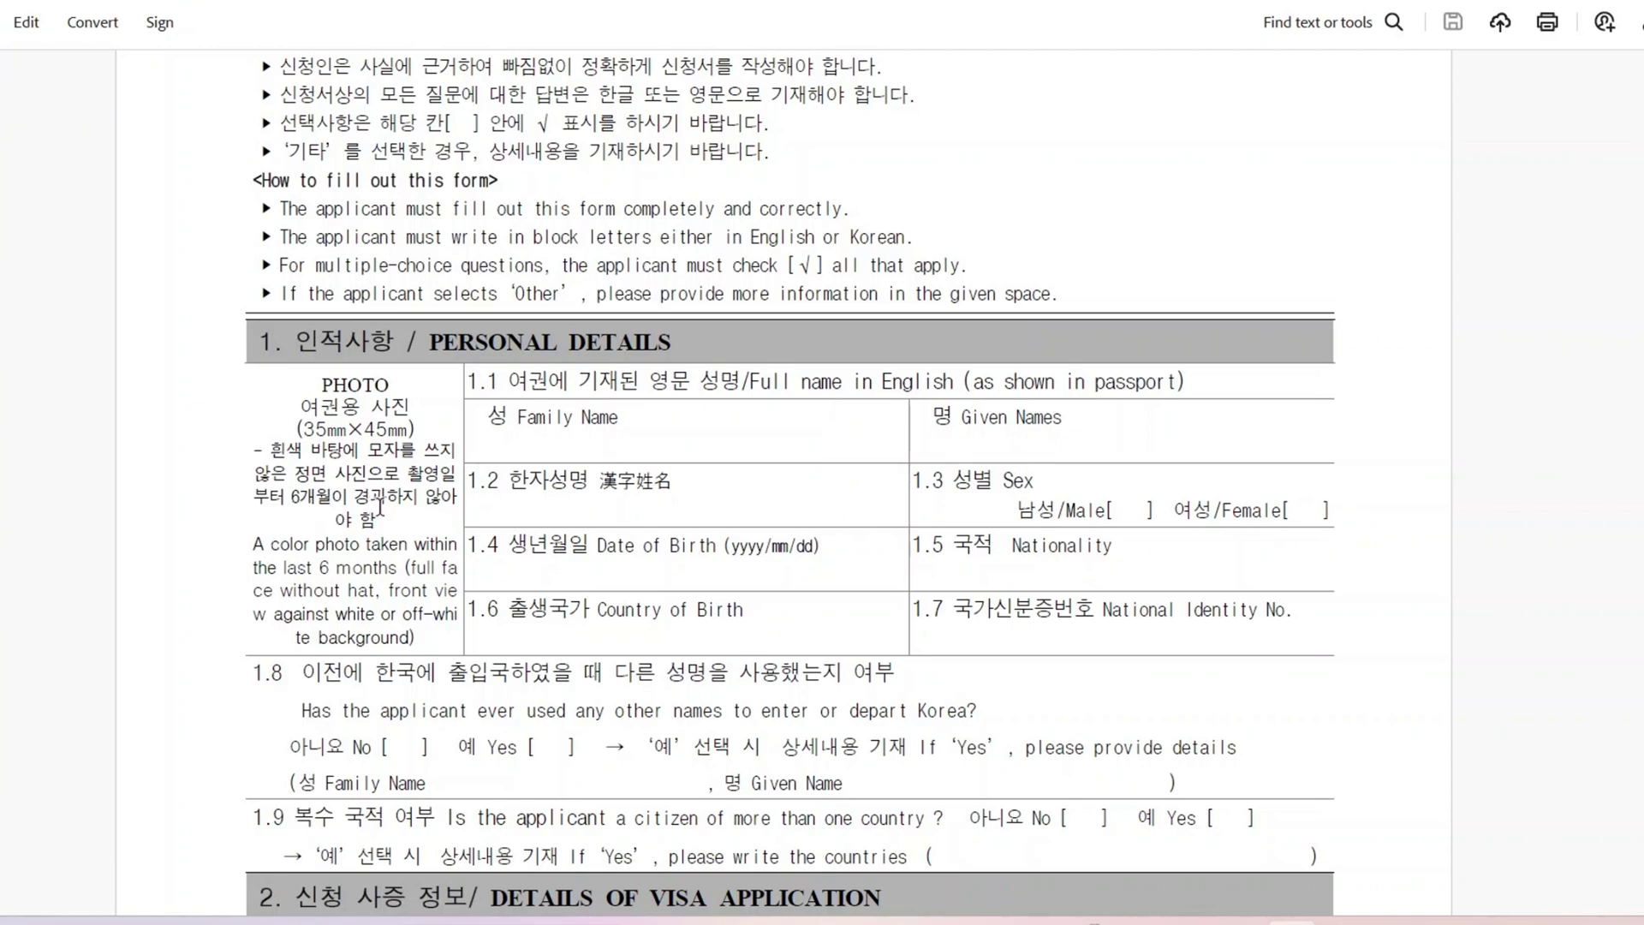
# Step: Enter the applicant's family name and given names in the Personal Details cells
pyautogui.scroll(-1, 494, 374)
pyautogui.click(494, 373)
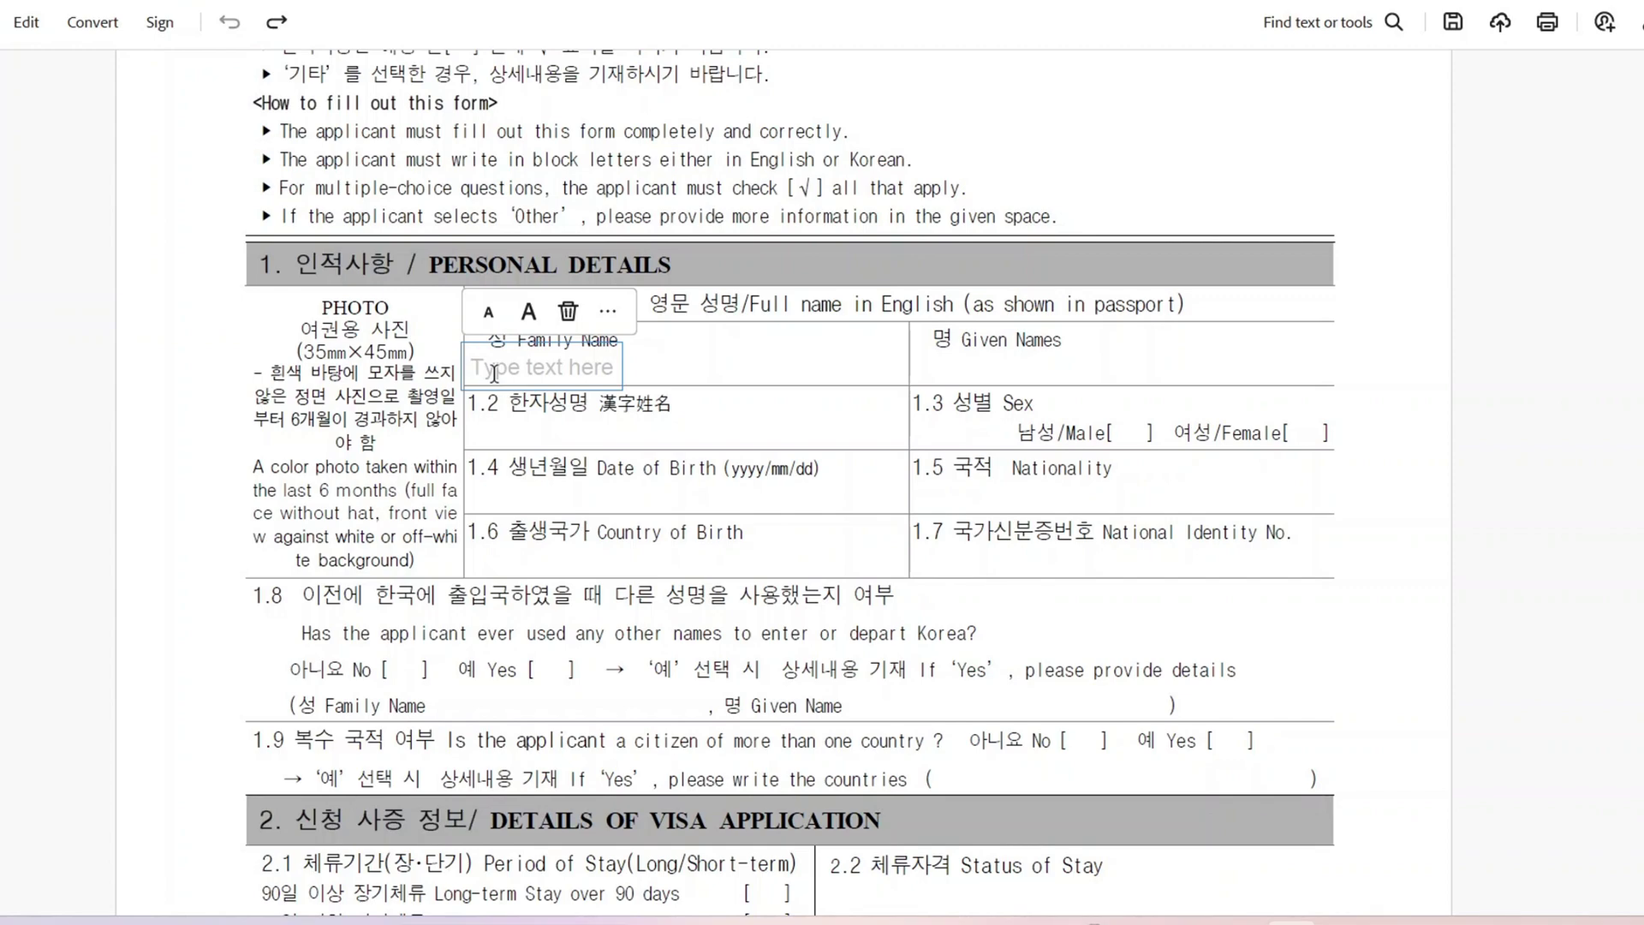
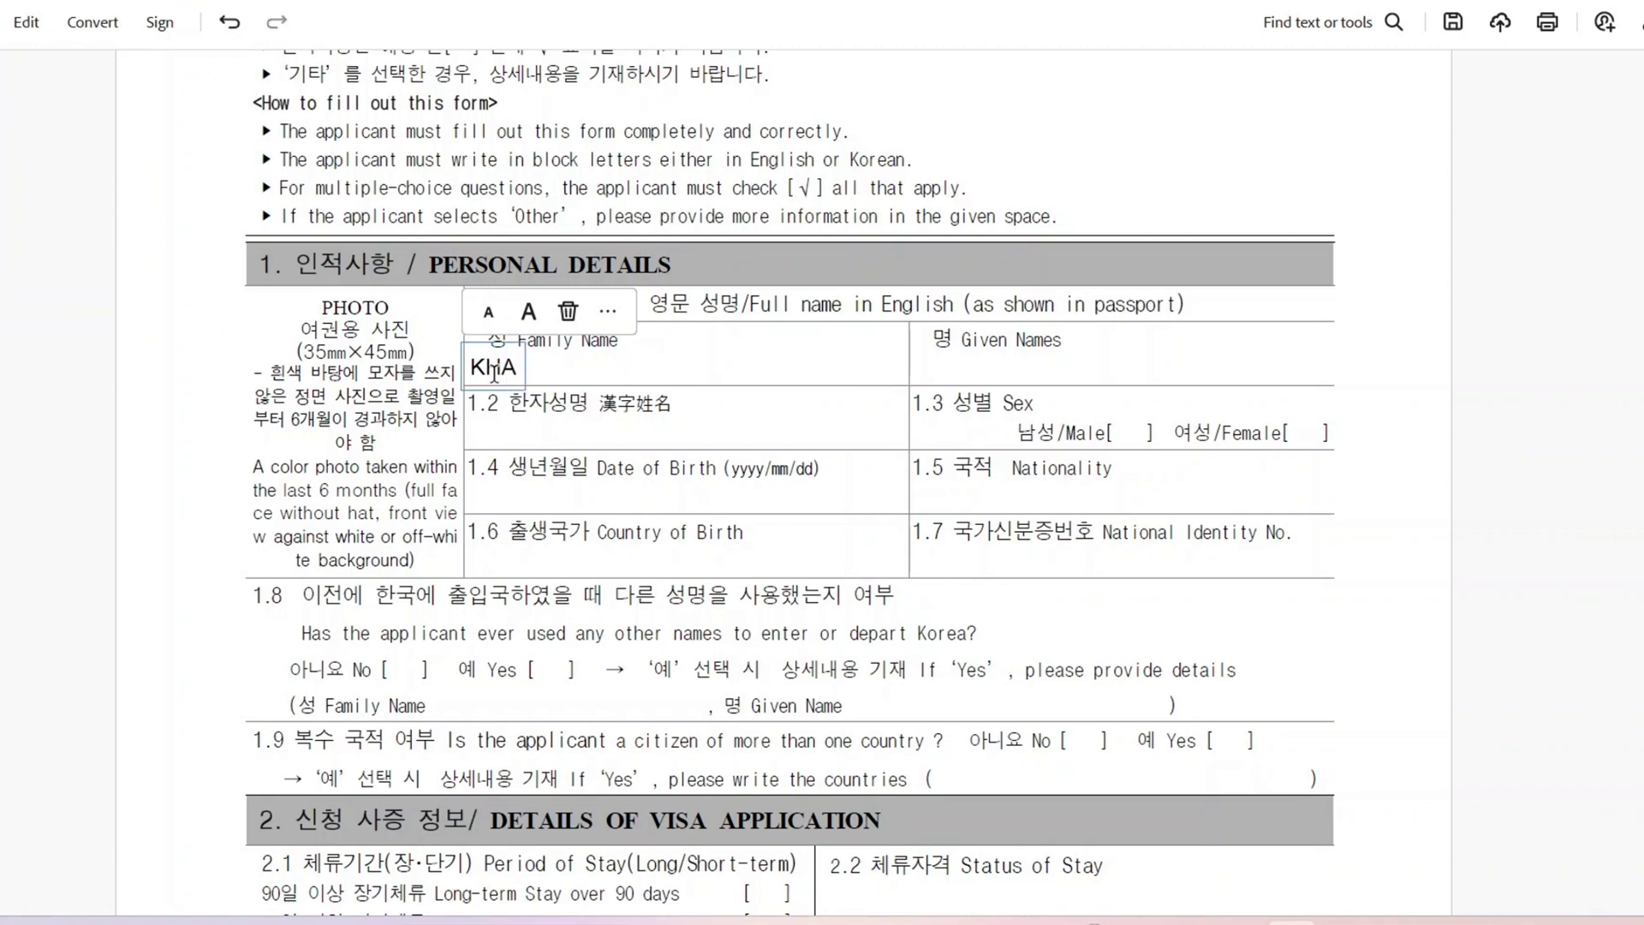
pyautogui.click(940, 370)
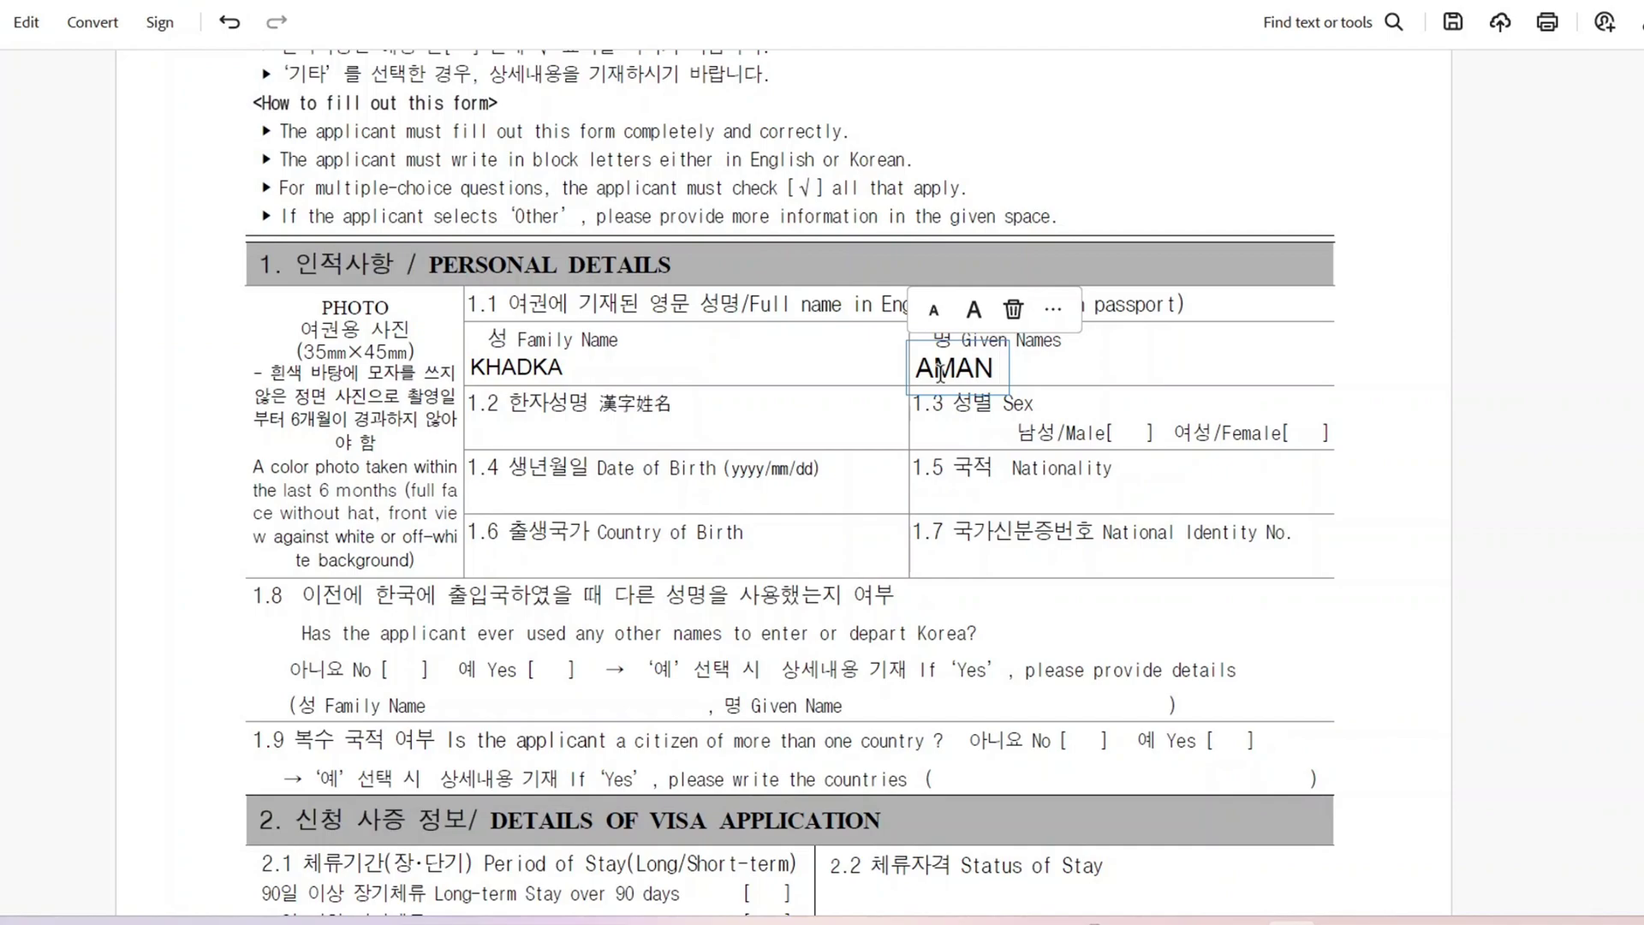
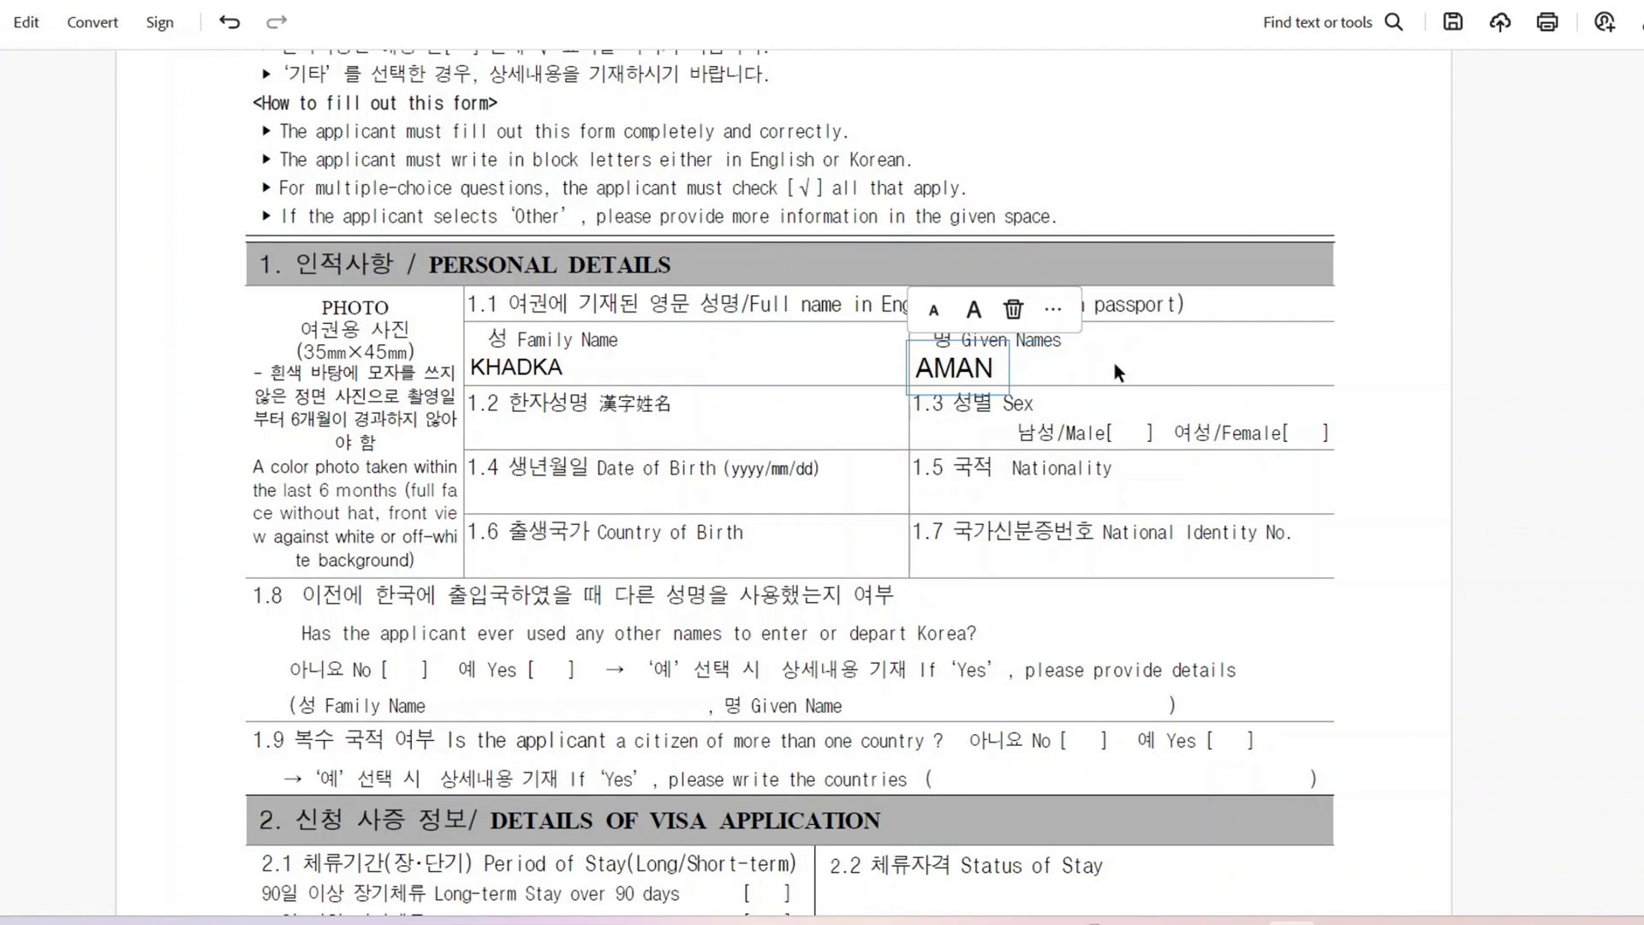
pyautogui.click(1139, 366)
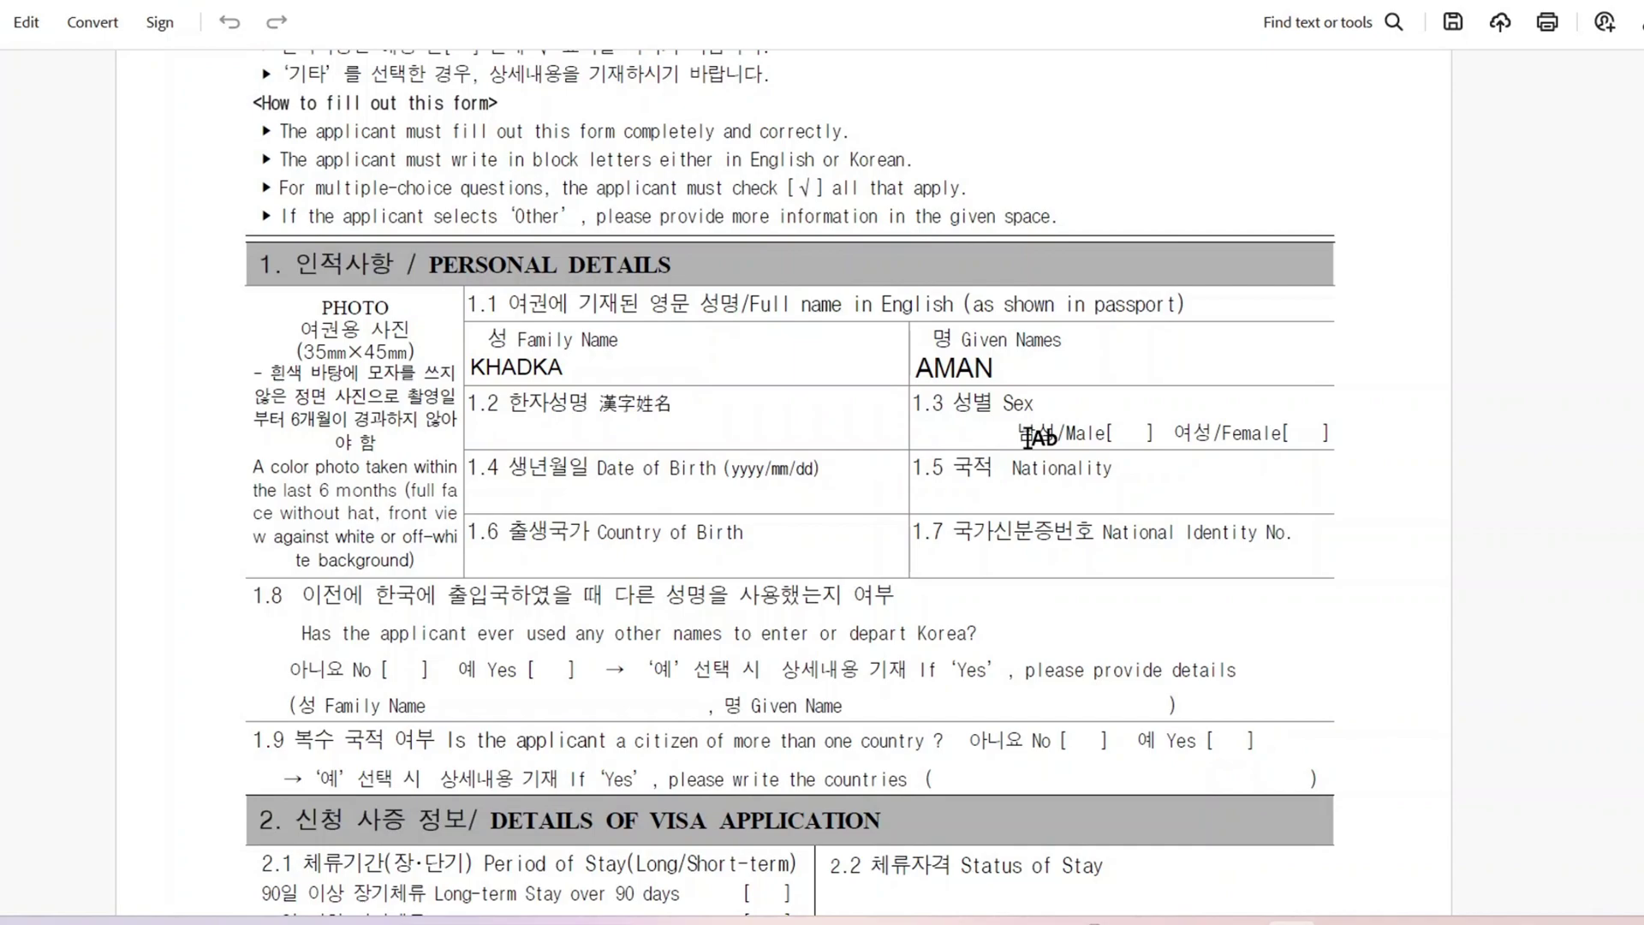
# Step: Put a resized checkmark in the Male box, discarding the empty Female entry
pyautogui.click(1125, 437)
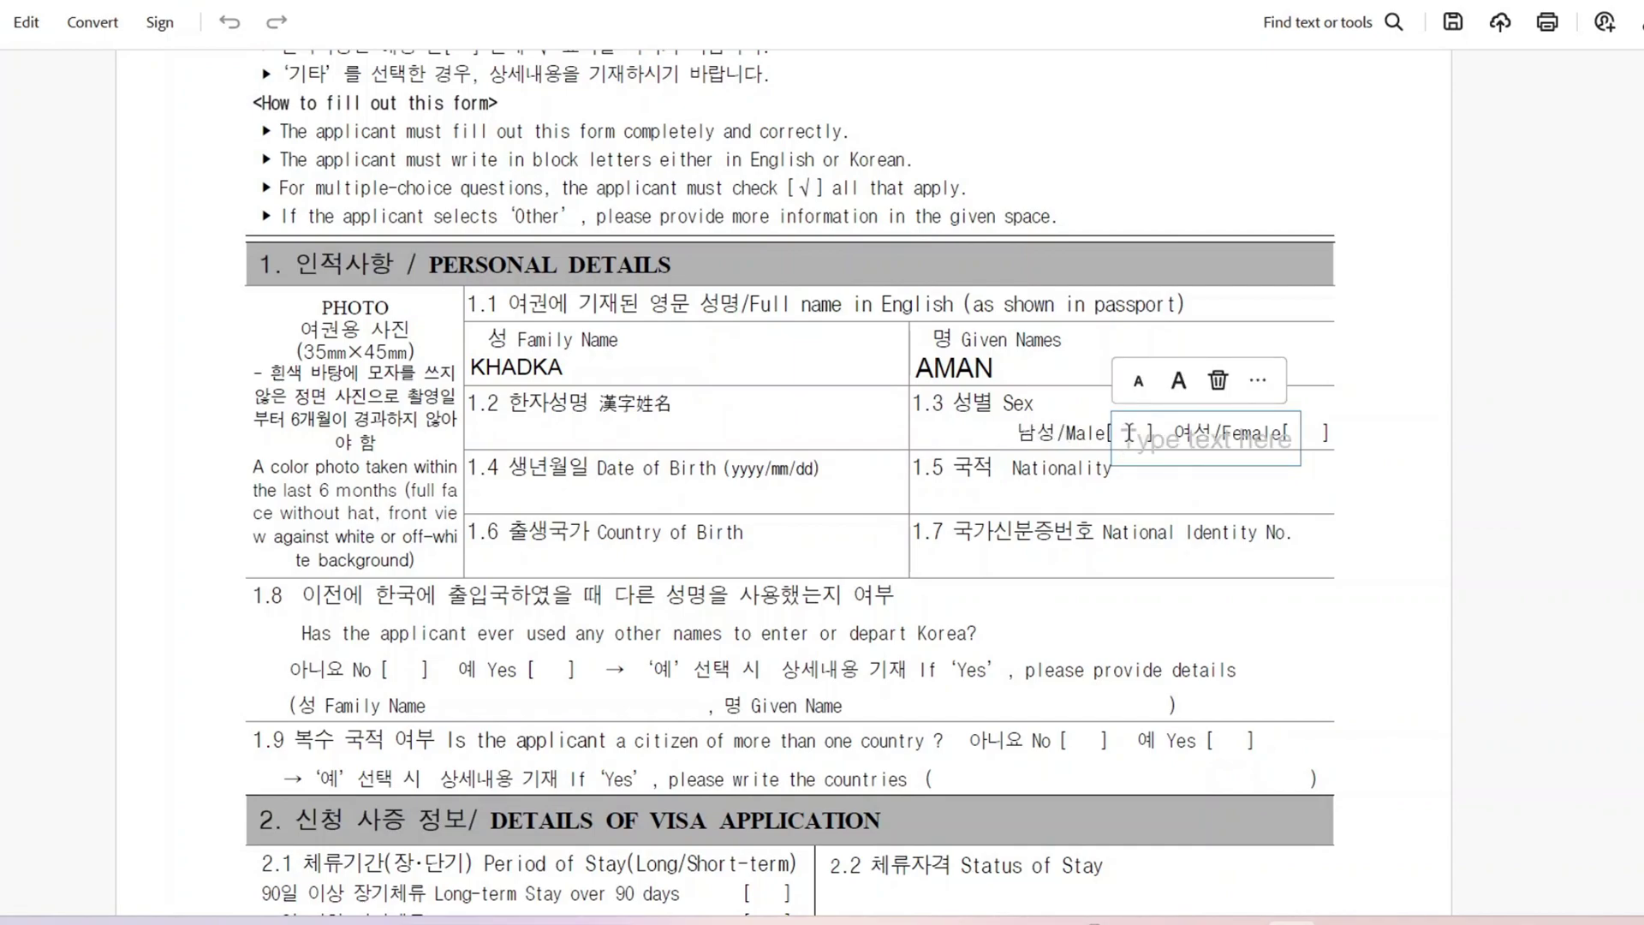
pyautogui.click(1259, 382)
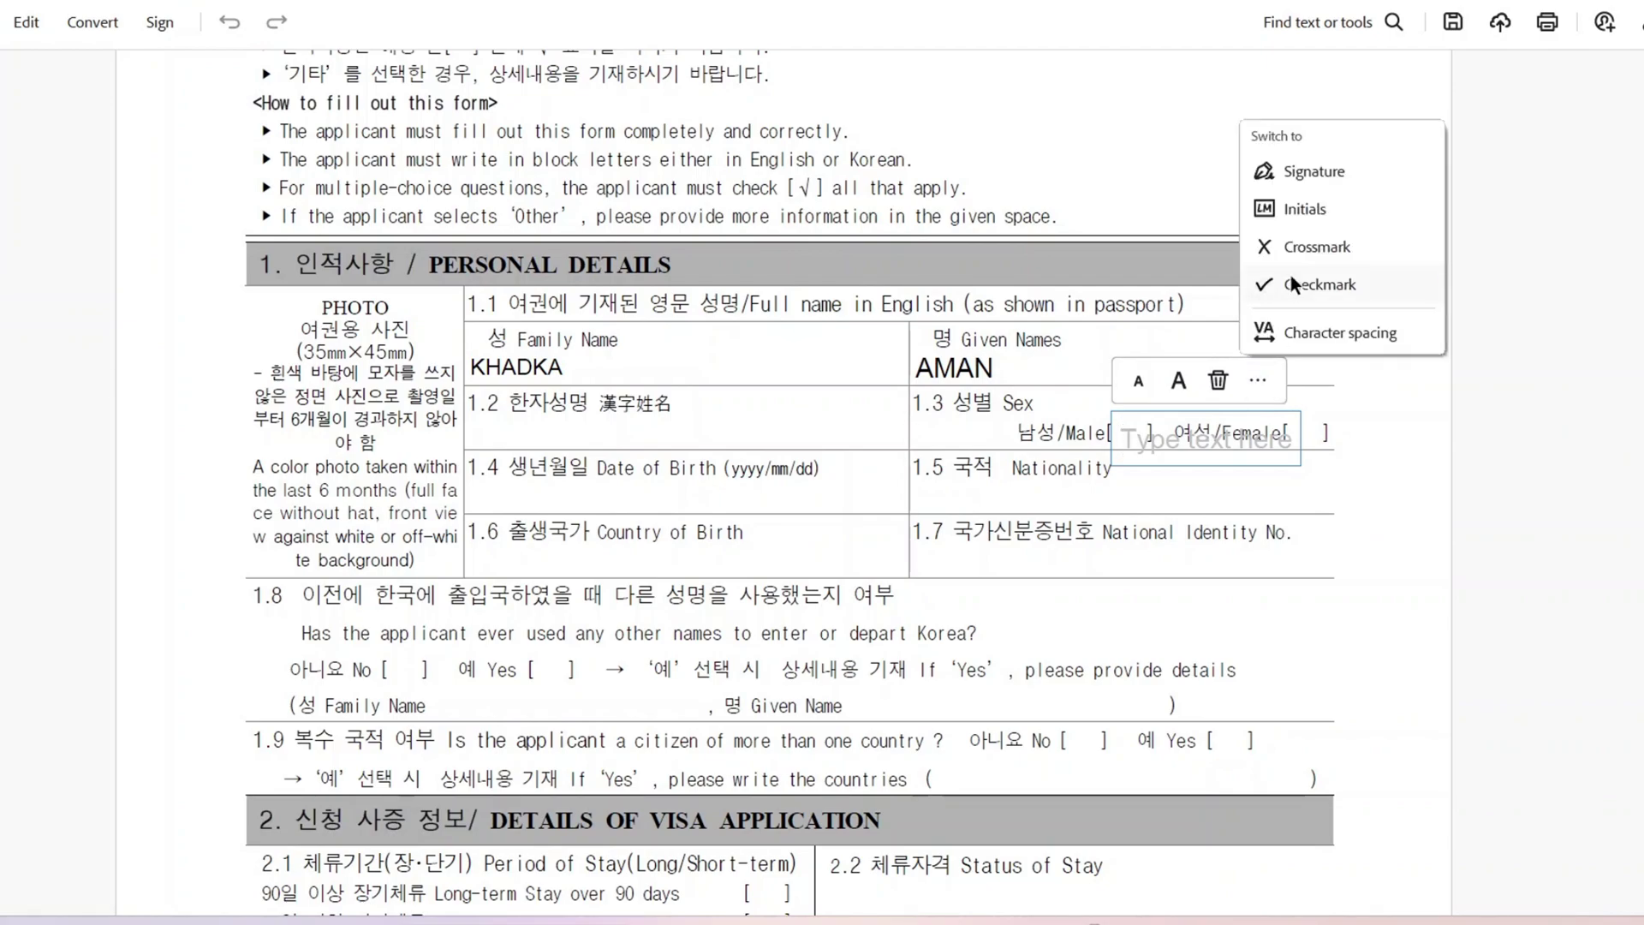
pyautogui.click(1421, 285)
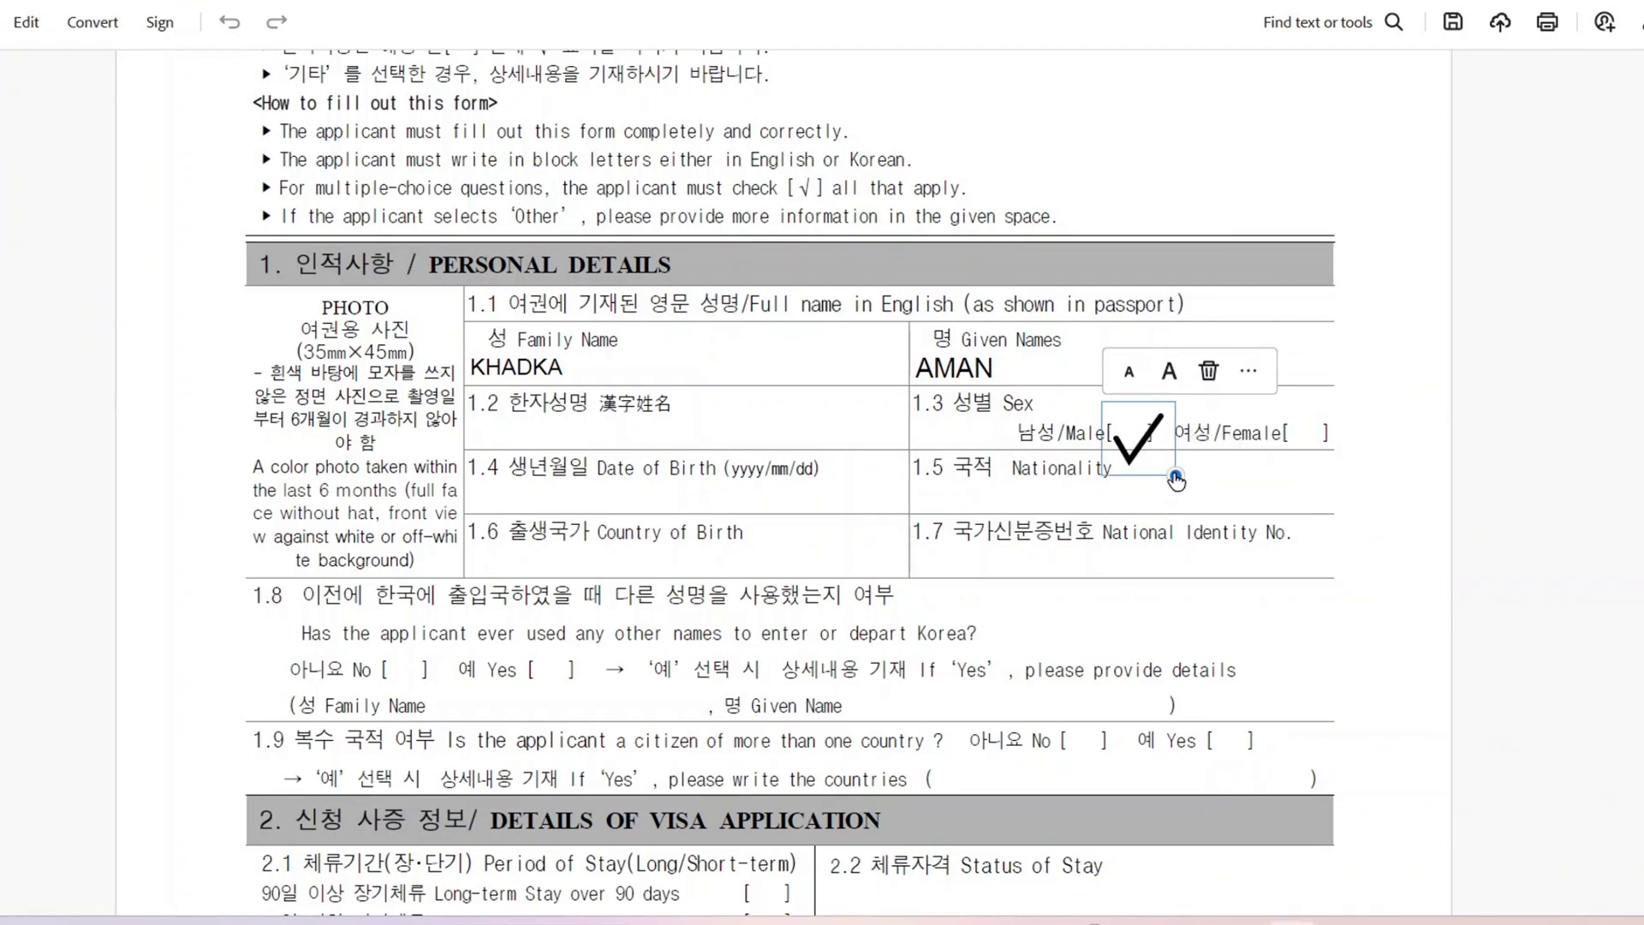
pyautogui.moveTo(1175, 475); pyautogui.dragTo(1140, 438)
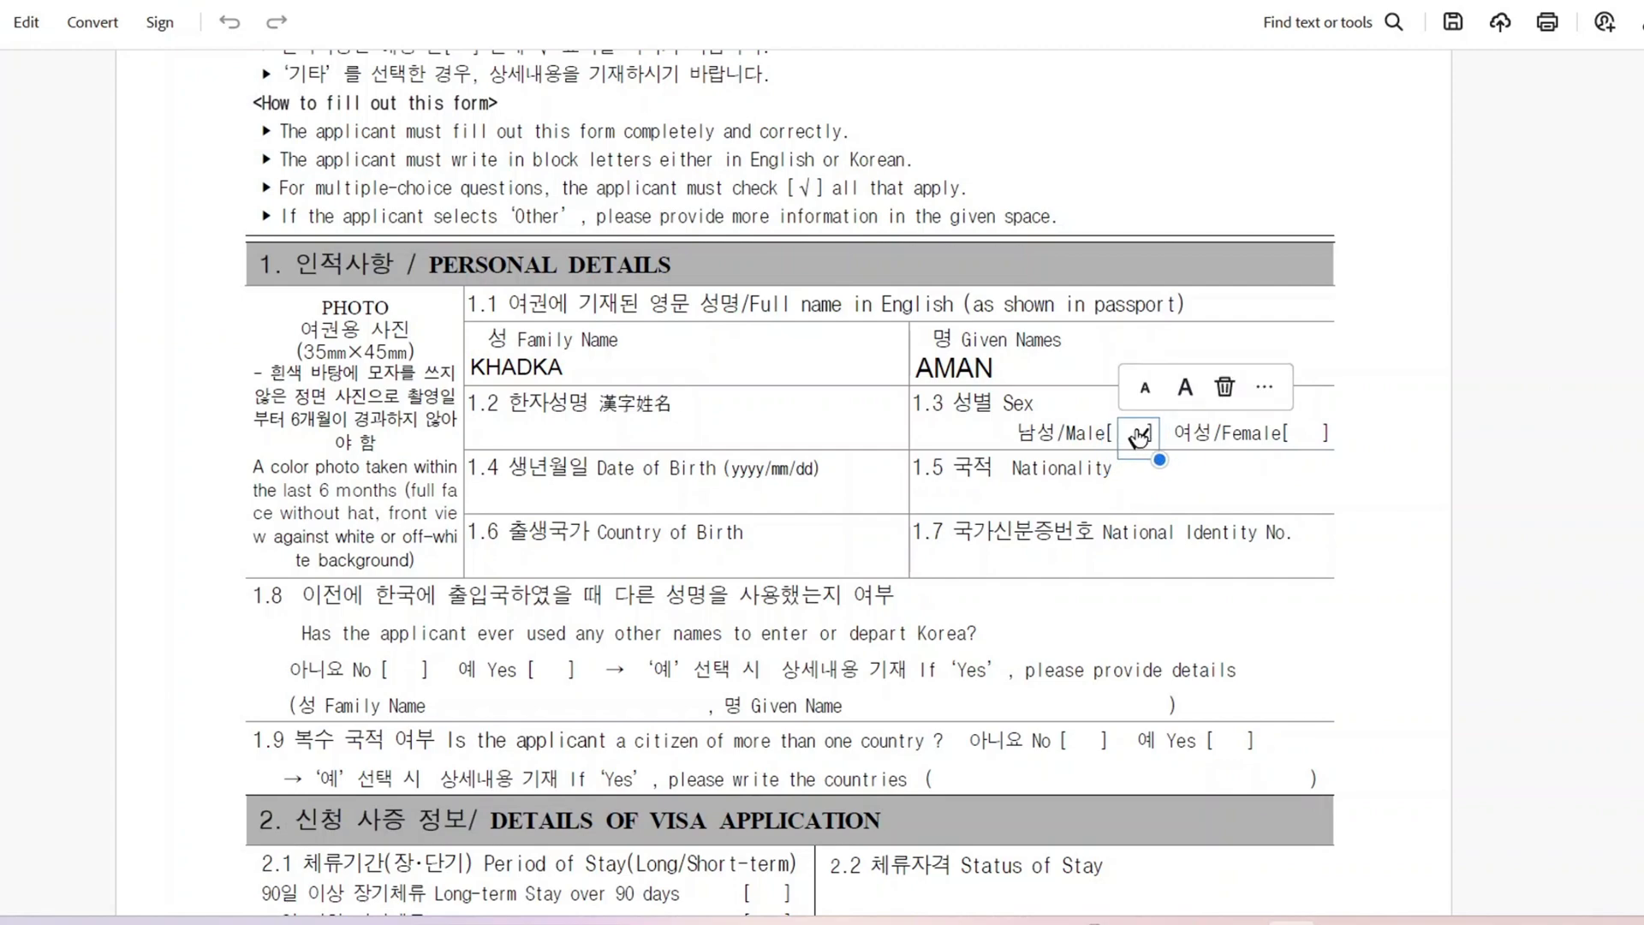
pyautogui.click(1292, 449)
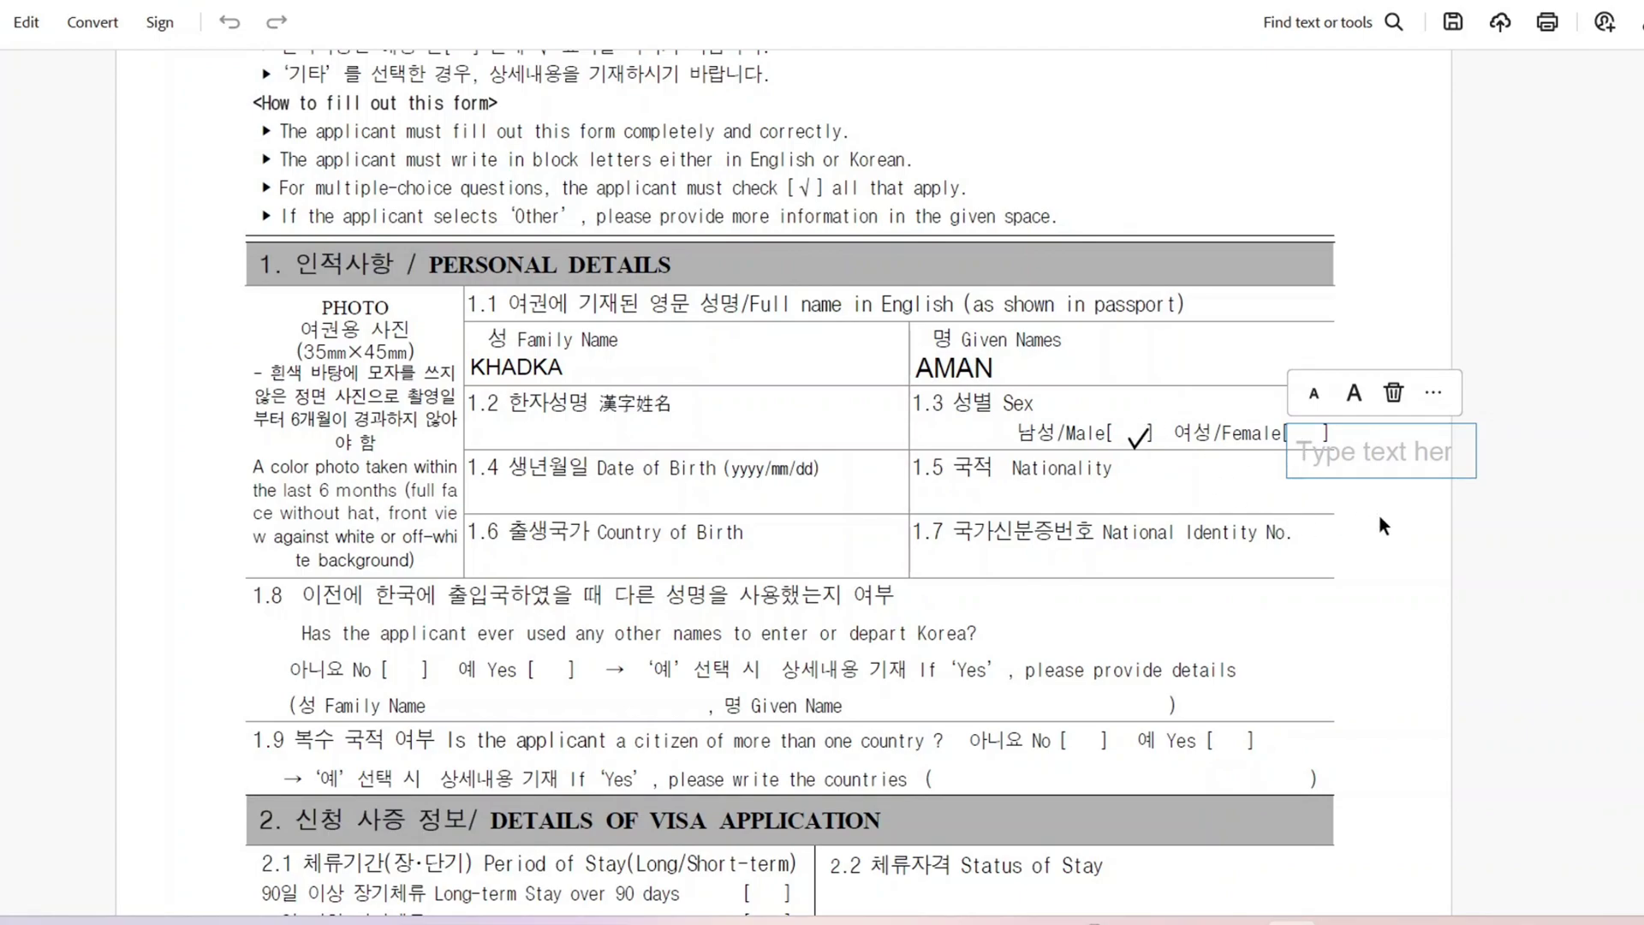
pyautogui.press('Escape')
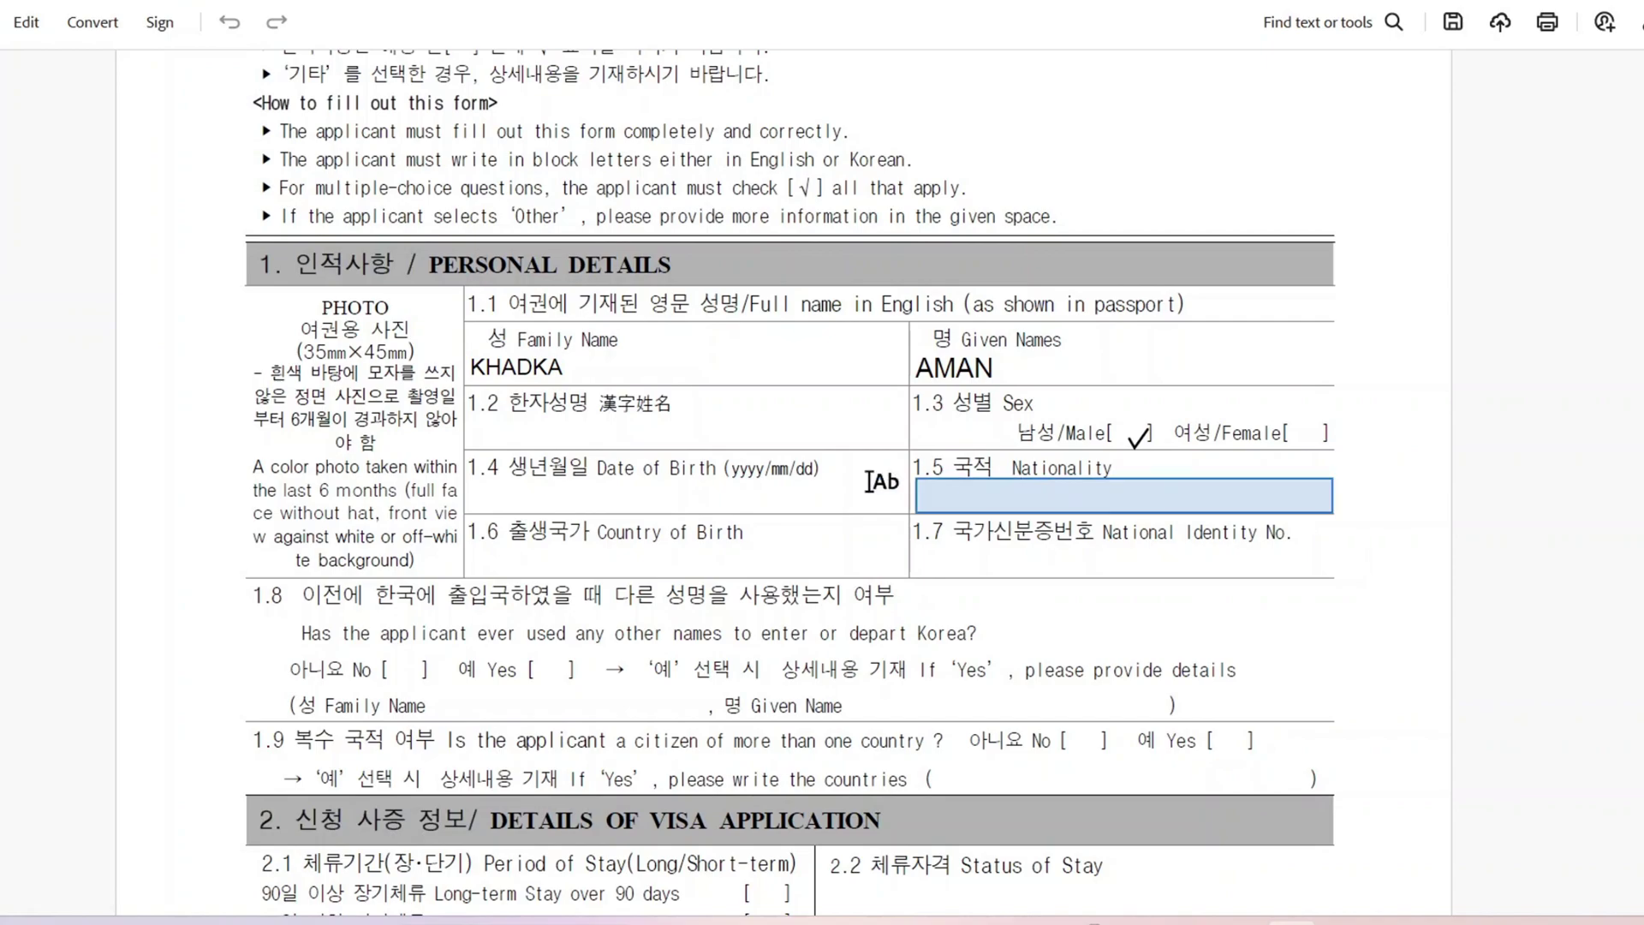
pyautogui.click(567, 500)
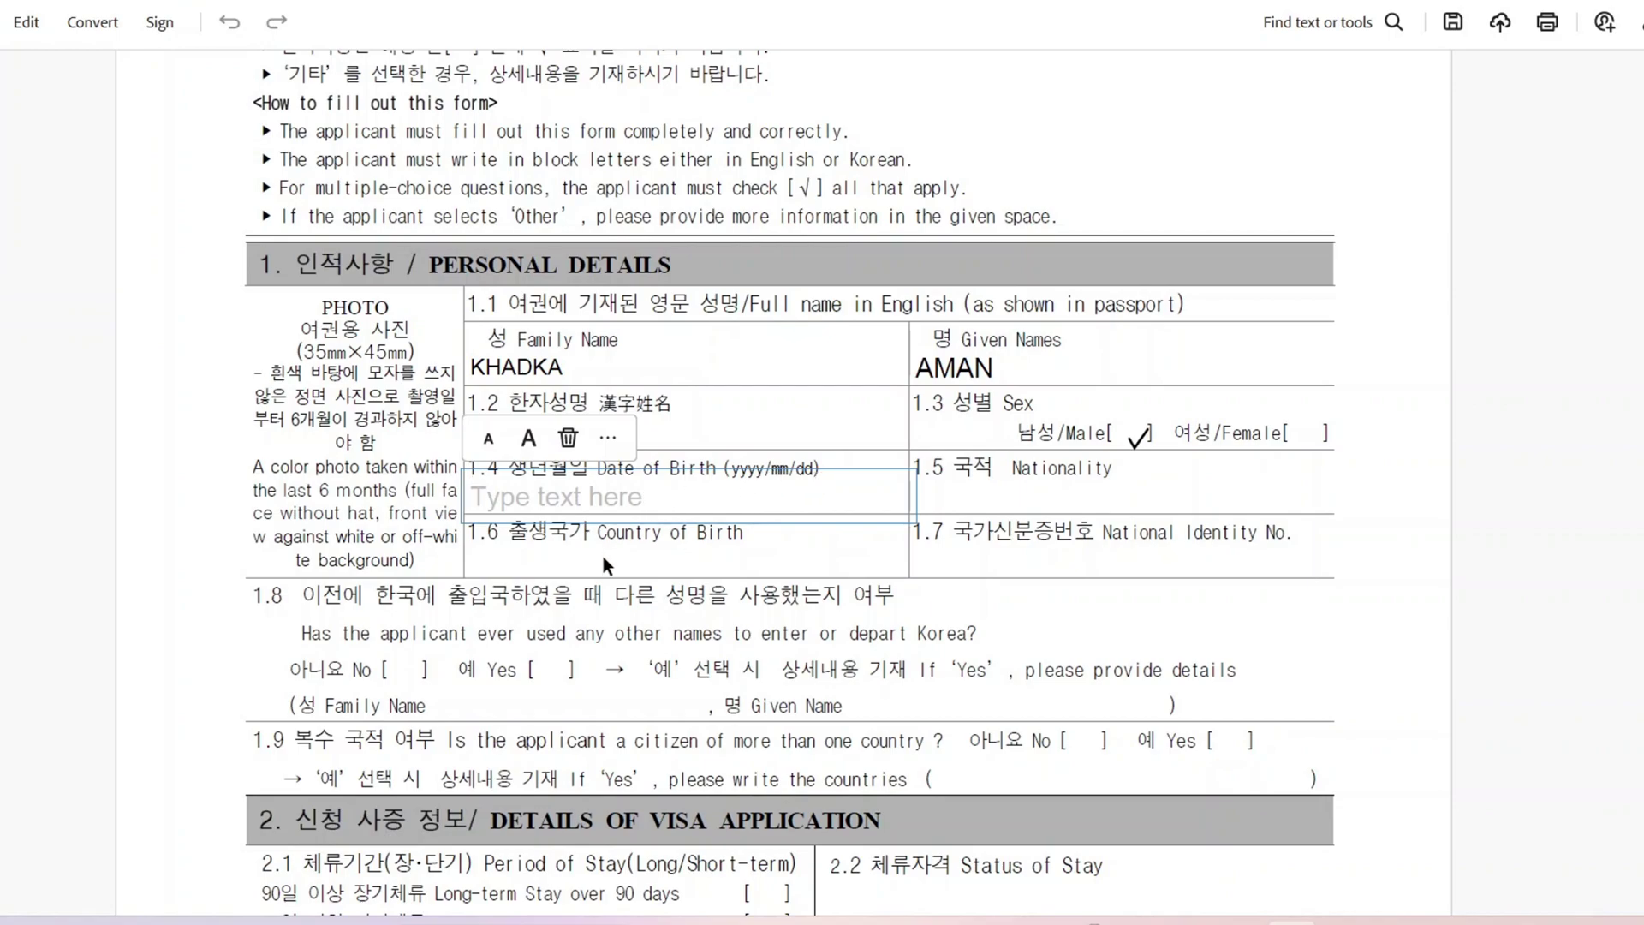
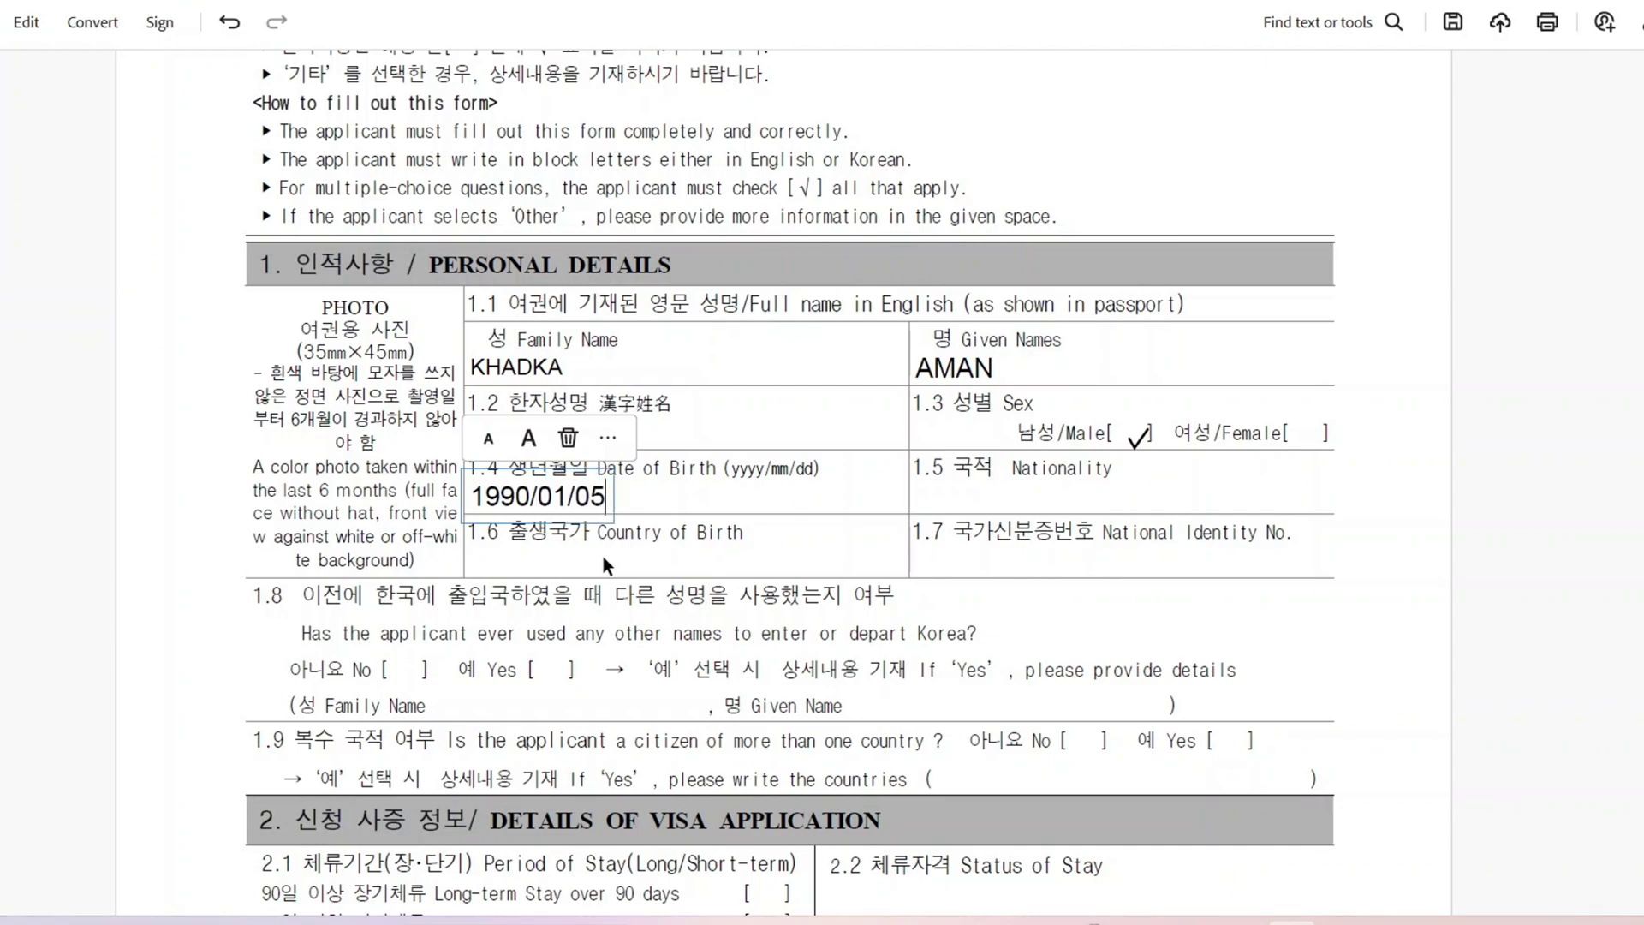
pyautogui.click(1013, 492)
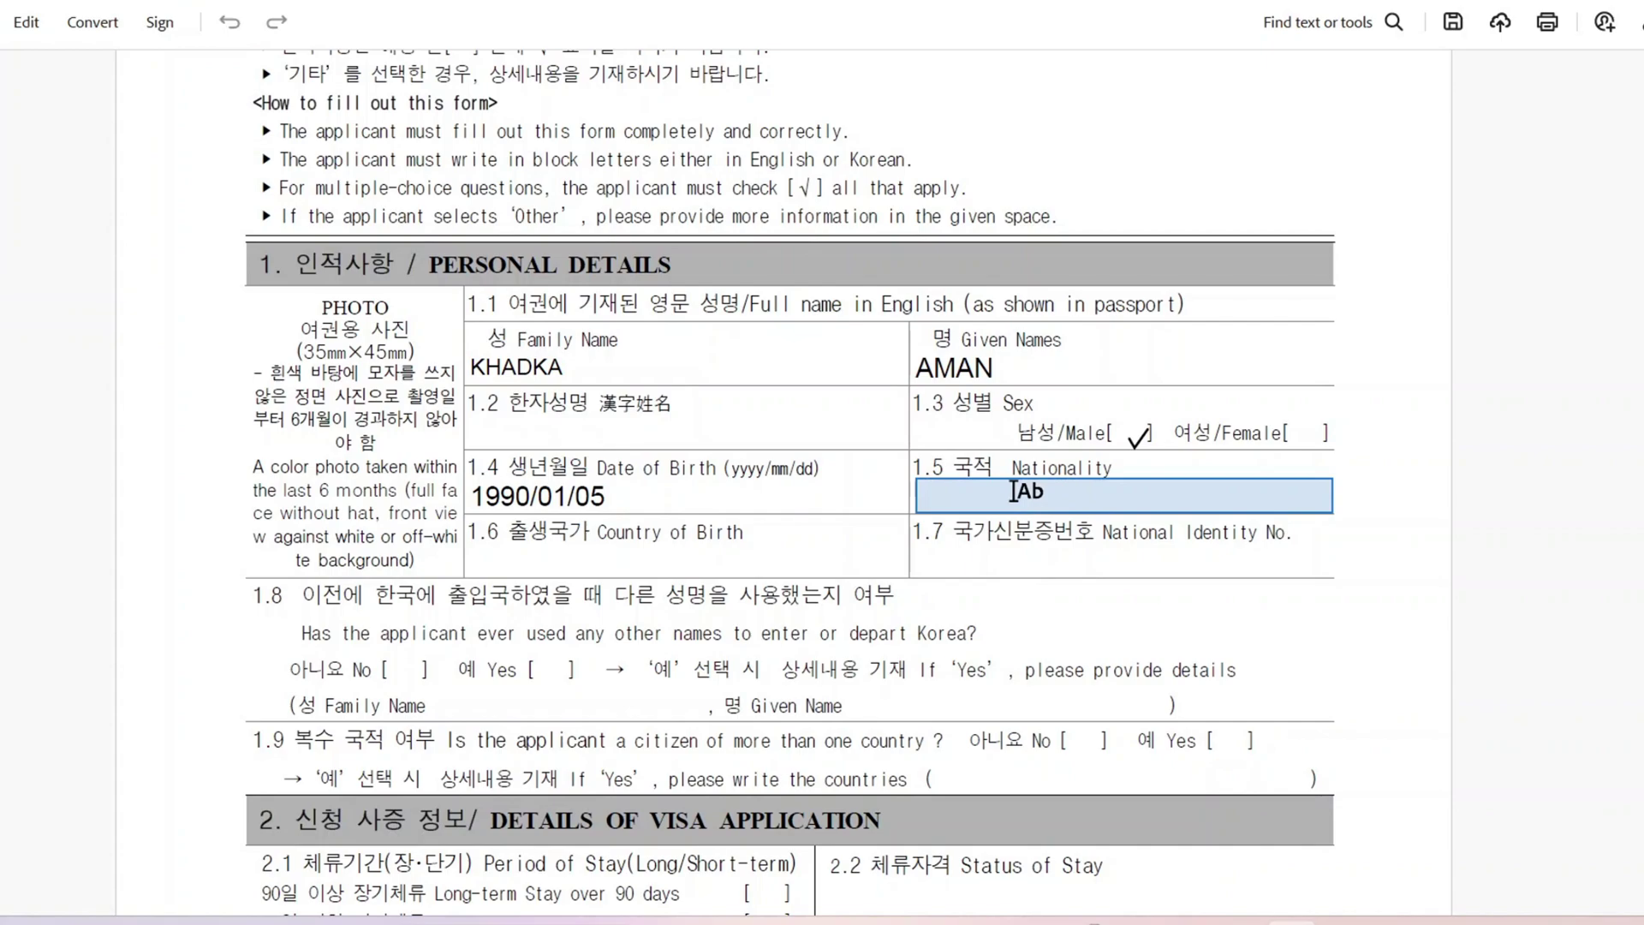
pyautogui.click(1012, 492)
pyautogui.write('NEPALESE')
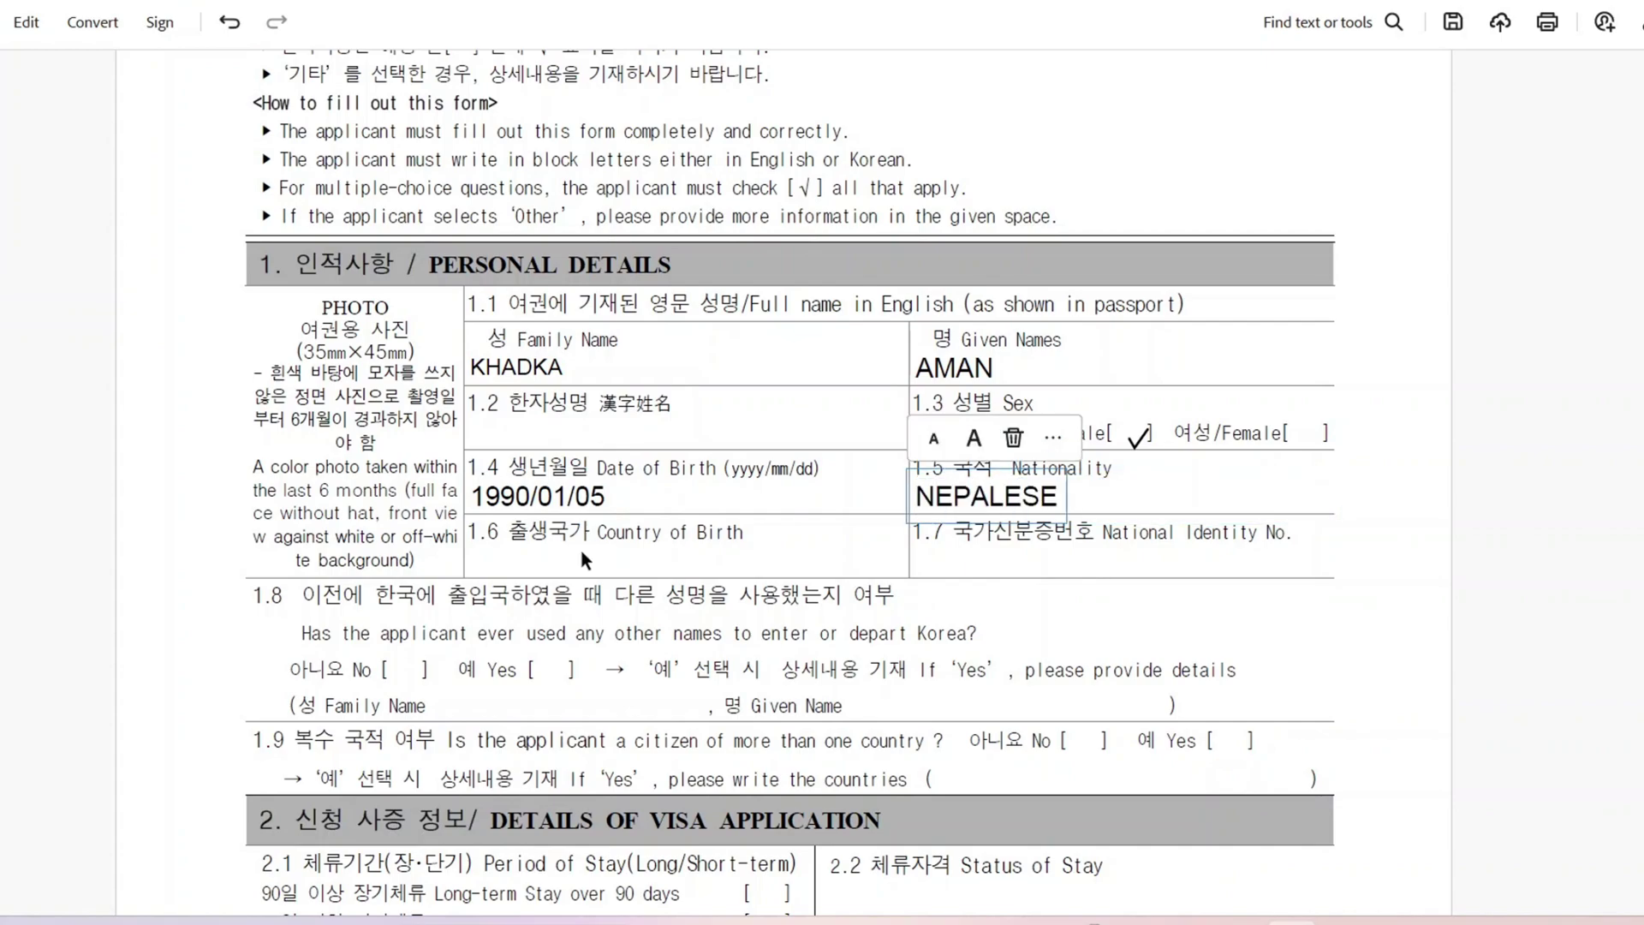
# Step: Set country of birth to NEPAL and paste in the national identity number
pyautogui.click(582, 551)
pyautogui.click(582, 551)
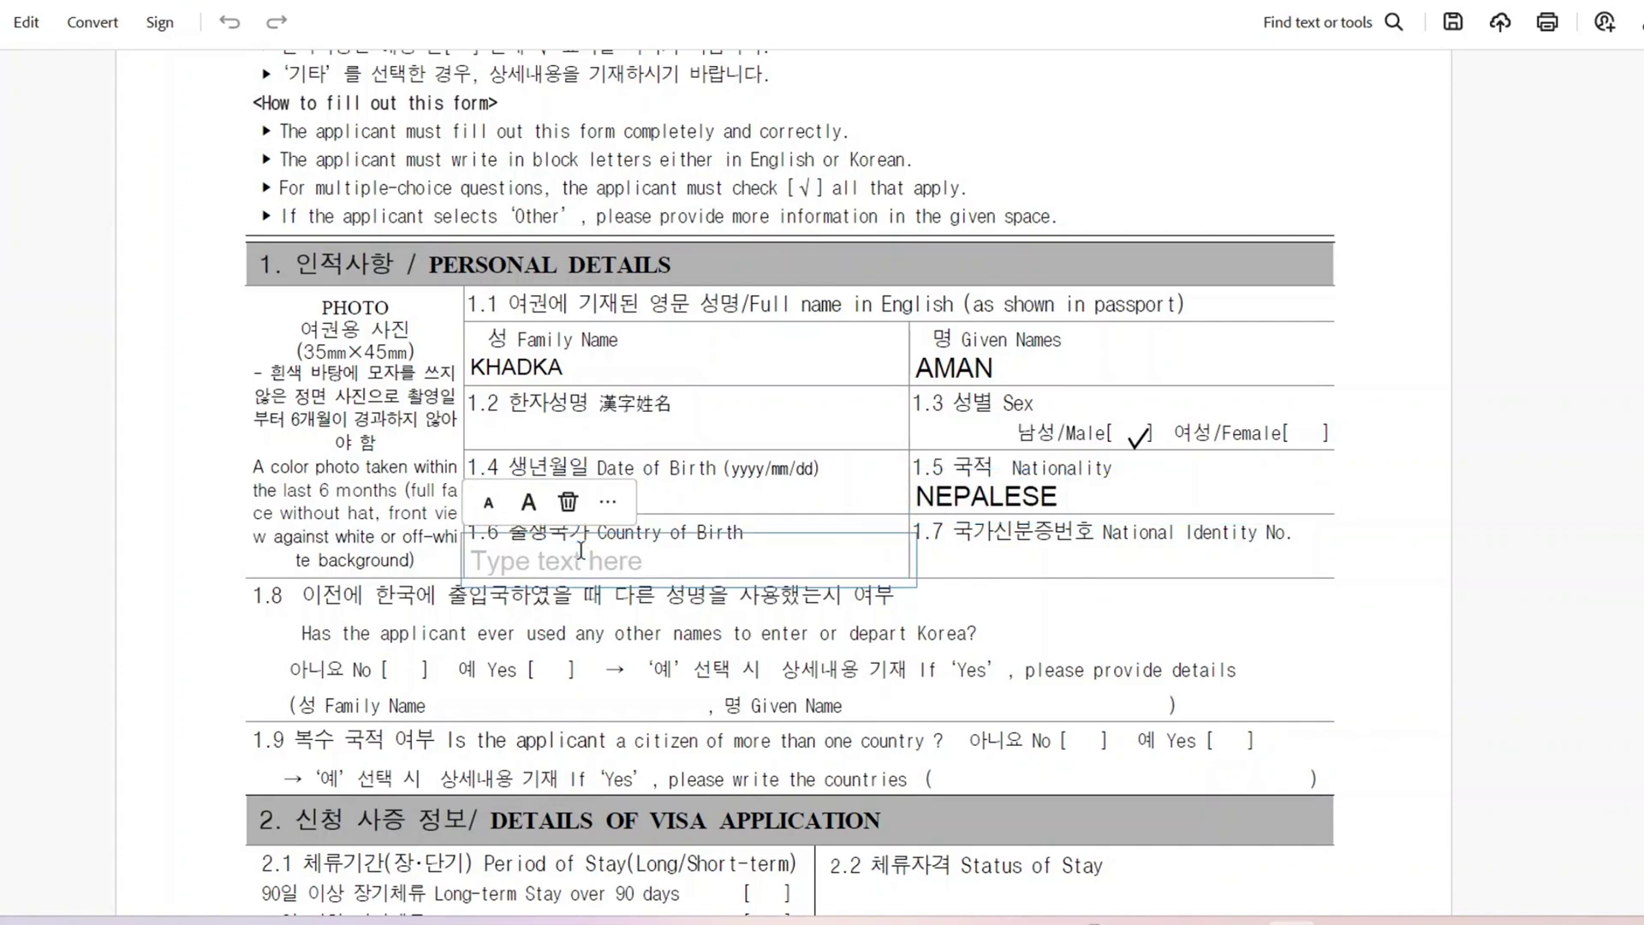
pyautogui.write('NE')
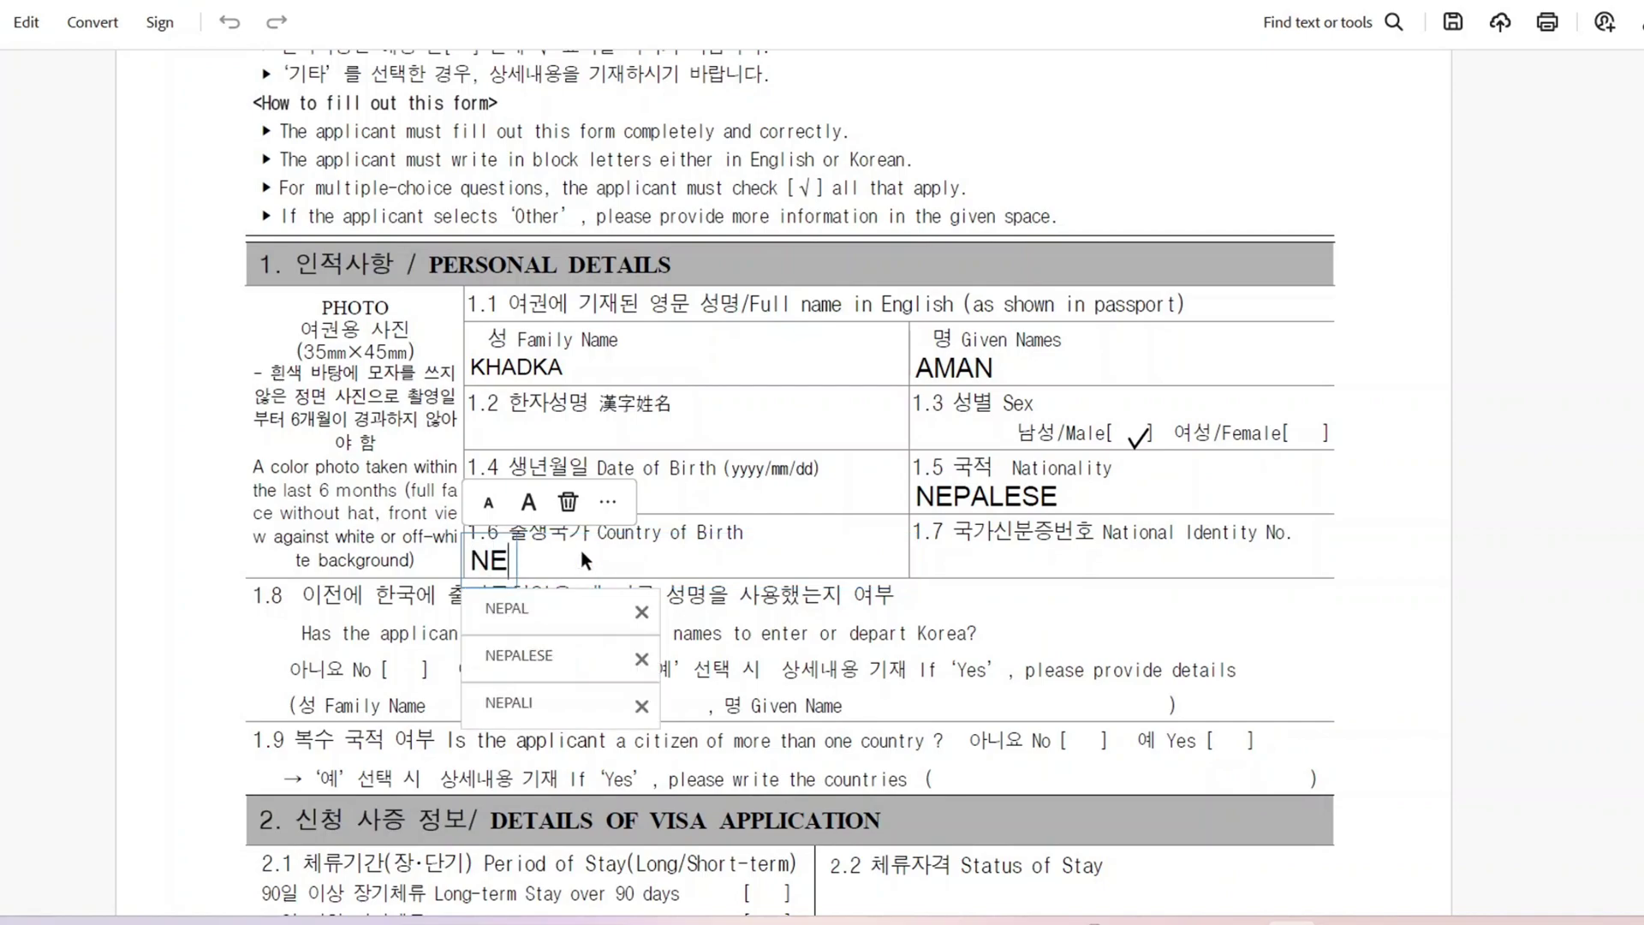
pyautogui.write('PAL')
pyautogui.click(588, 599)
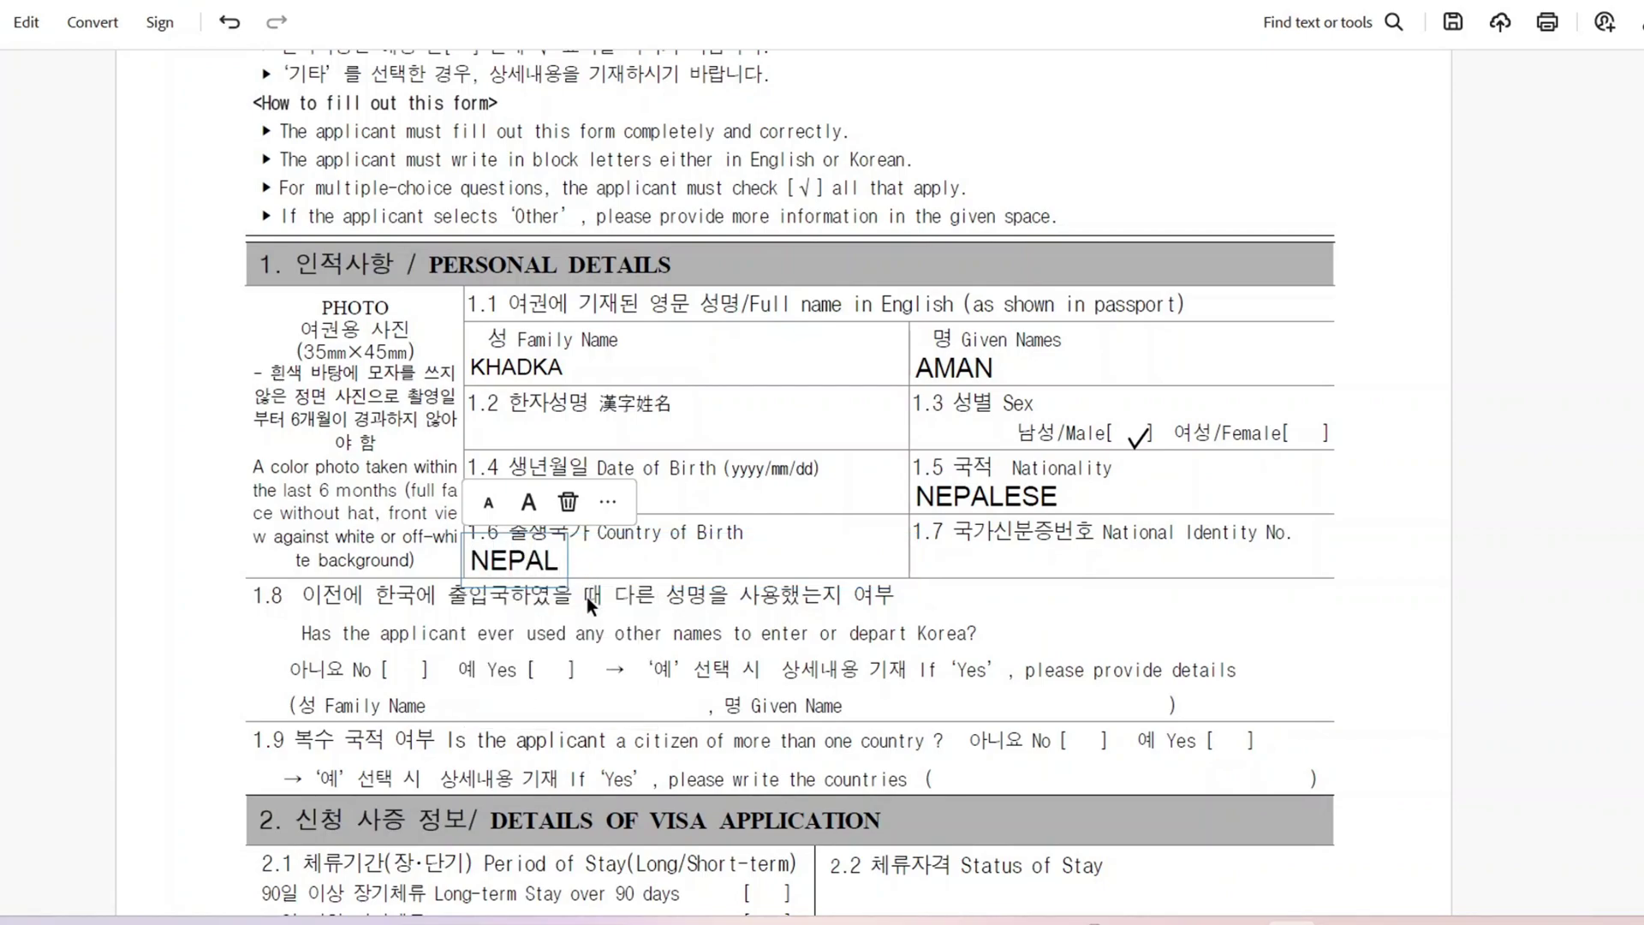
pyautogui.click(981, 560)
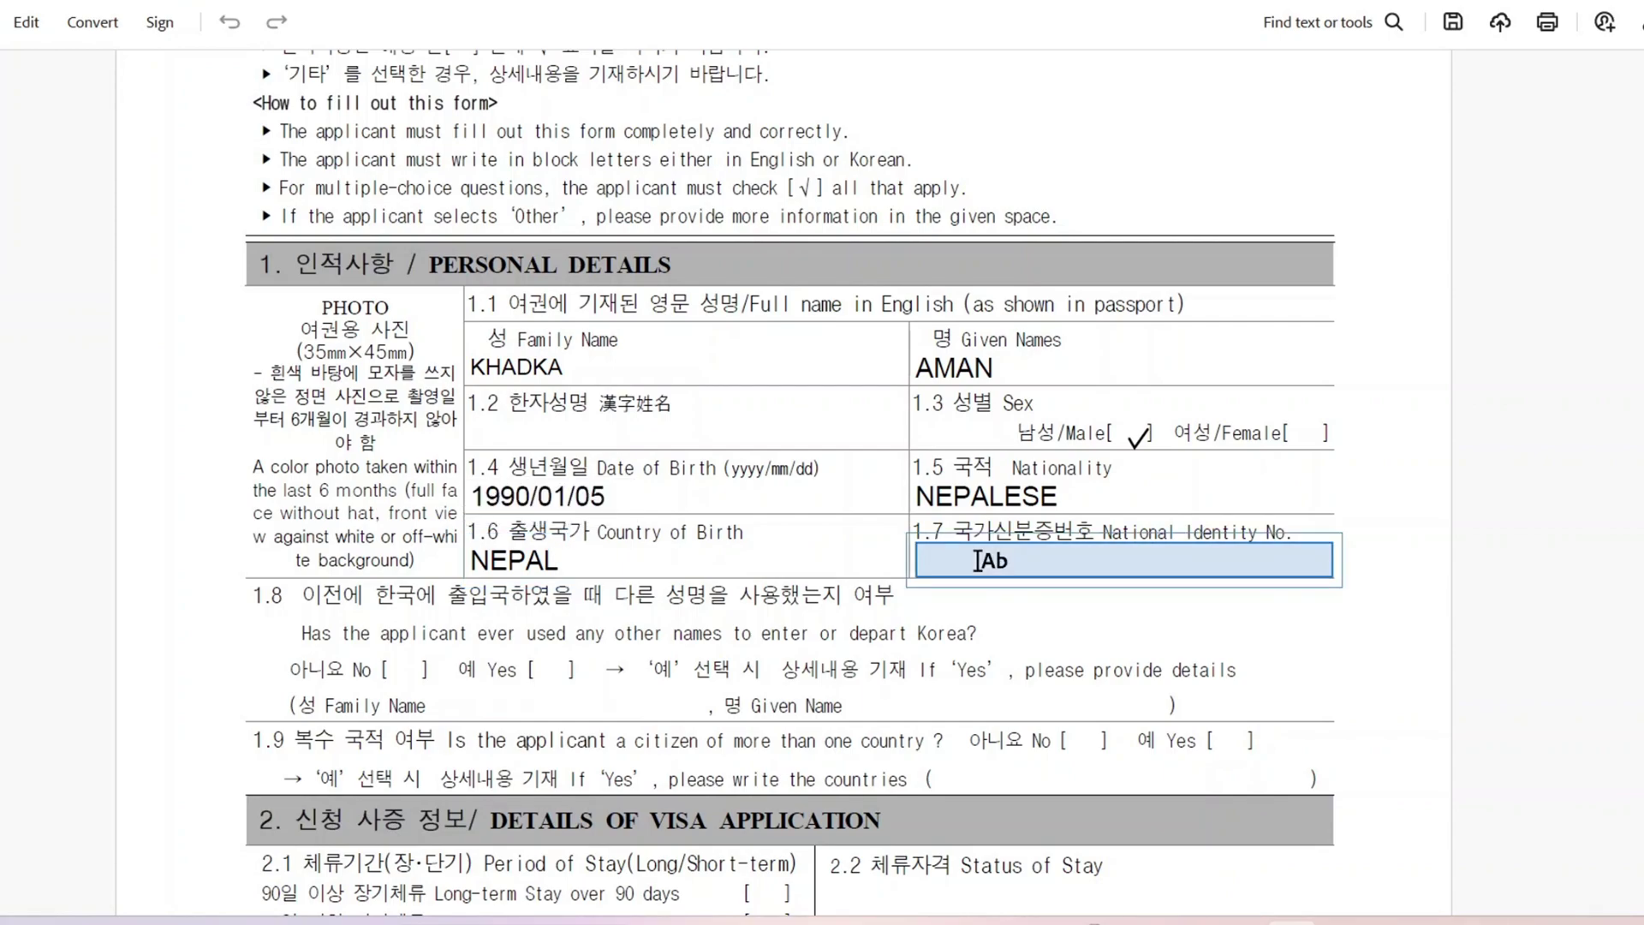
pyautogui.click(977, 559)
pyautogui.scroll(-3, 821, 198)
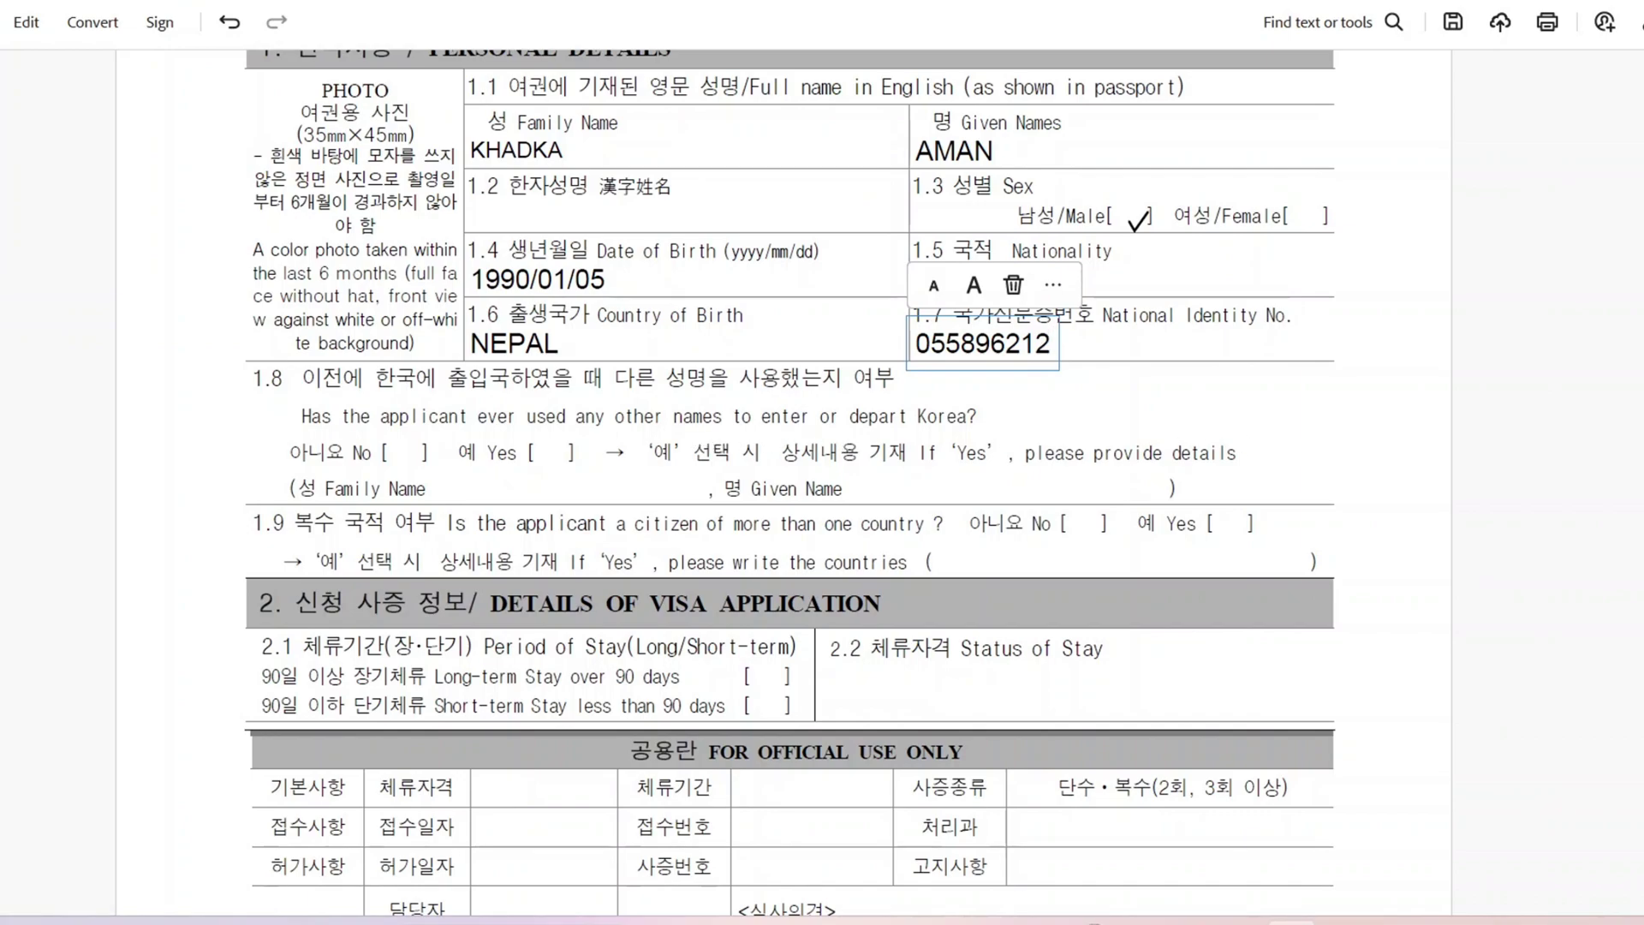
pyautogui.scroll(-1, 790, 479)
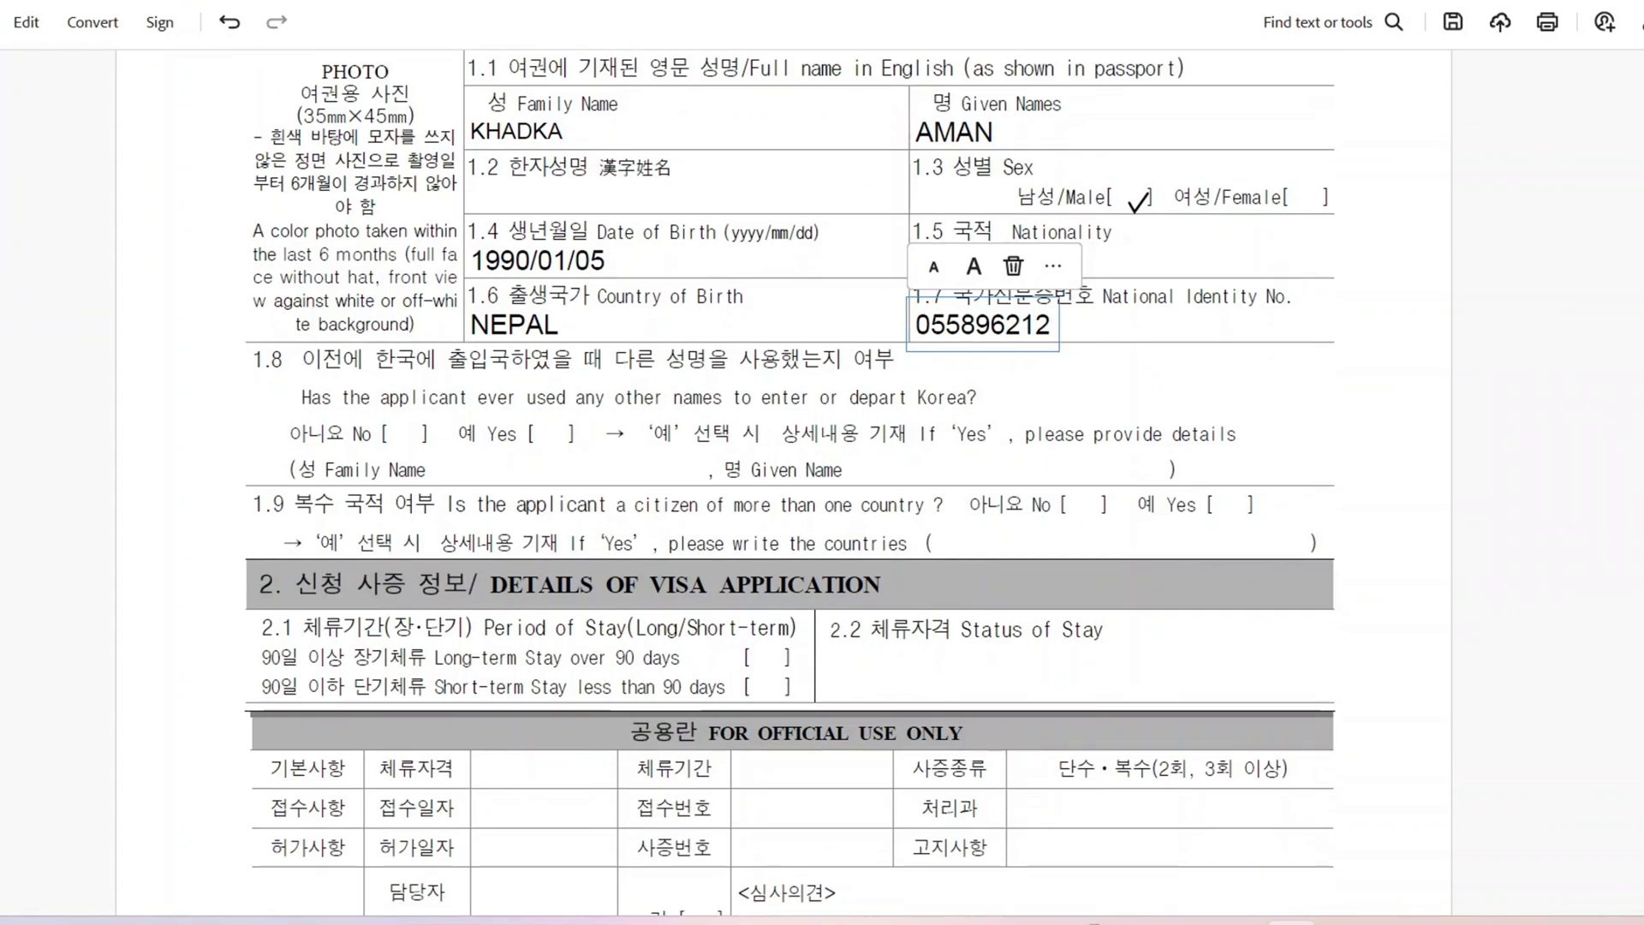
# Step: Tick No for 1.8 other names and 1.9 dual citizenship with checkmarks
pyautogui.click(411, 426)
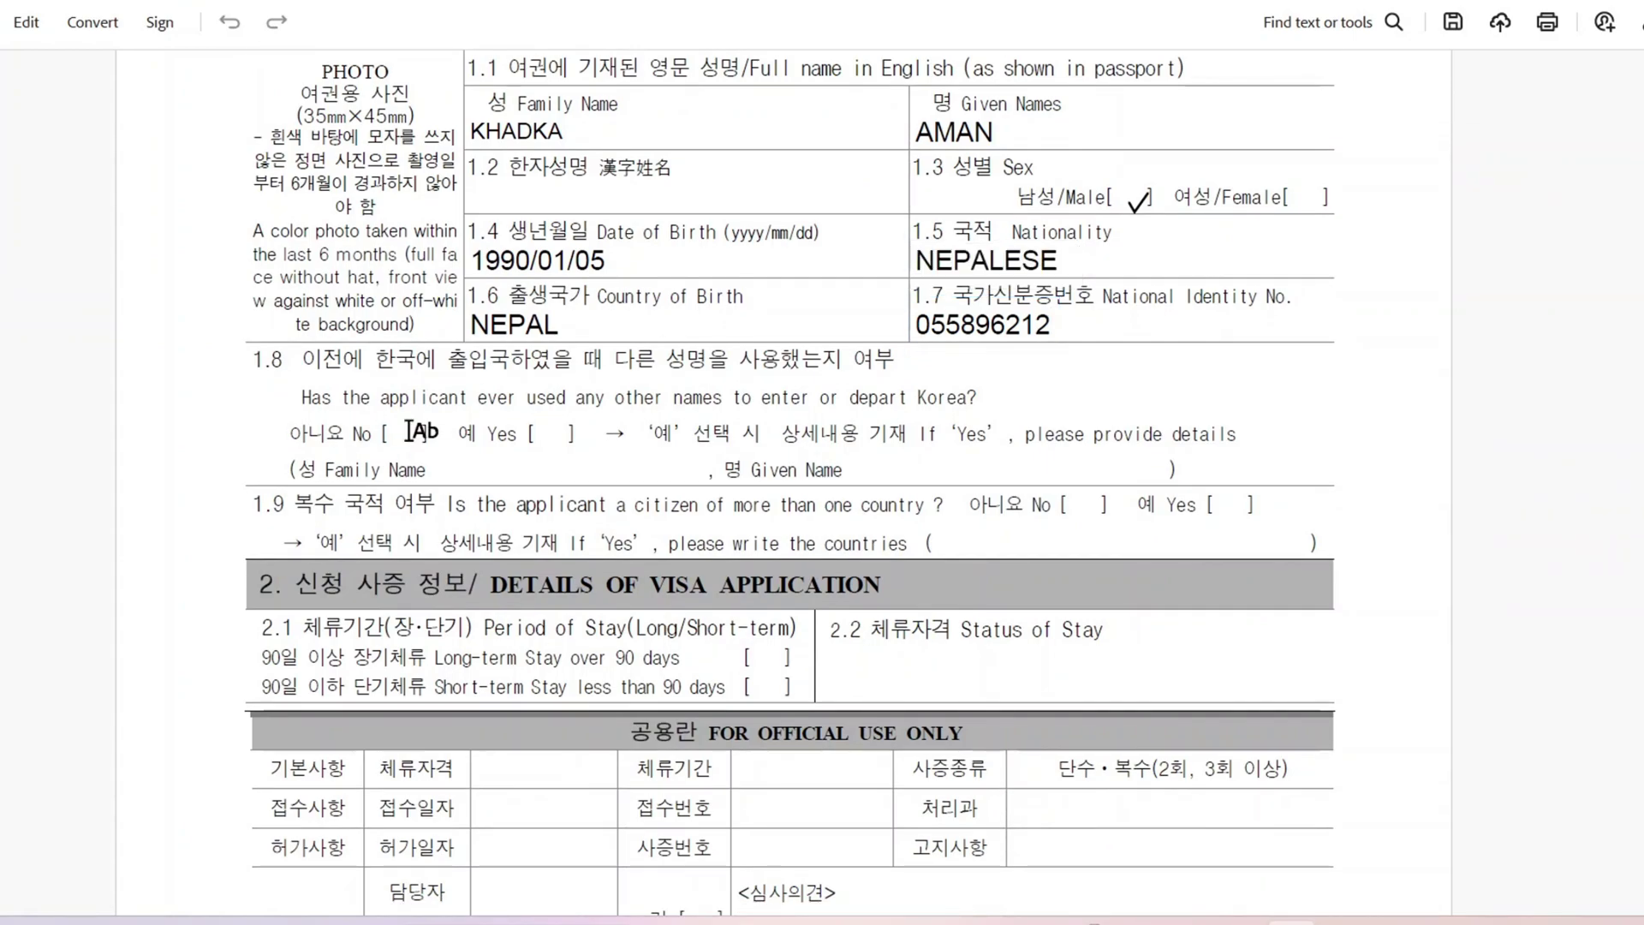
pyautogui.click(411, 427)
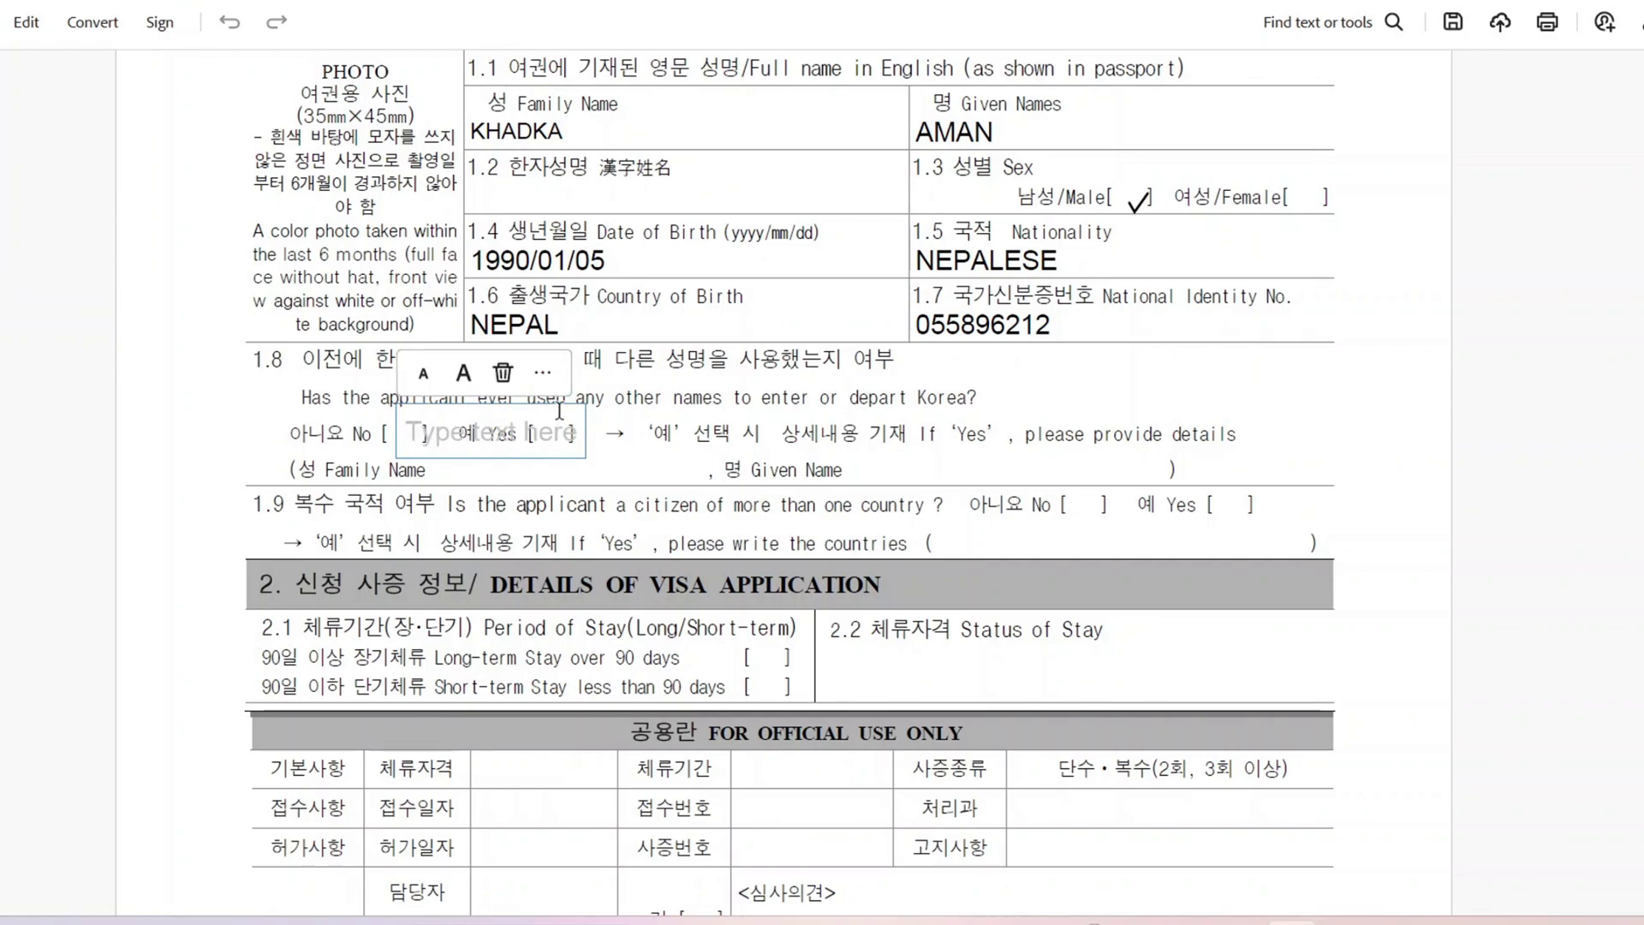
pyautogui.click(541, 372)
pyautogui.click(548, 395)
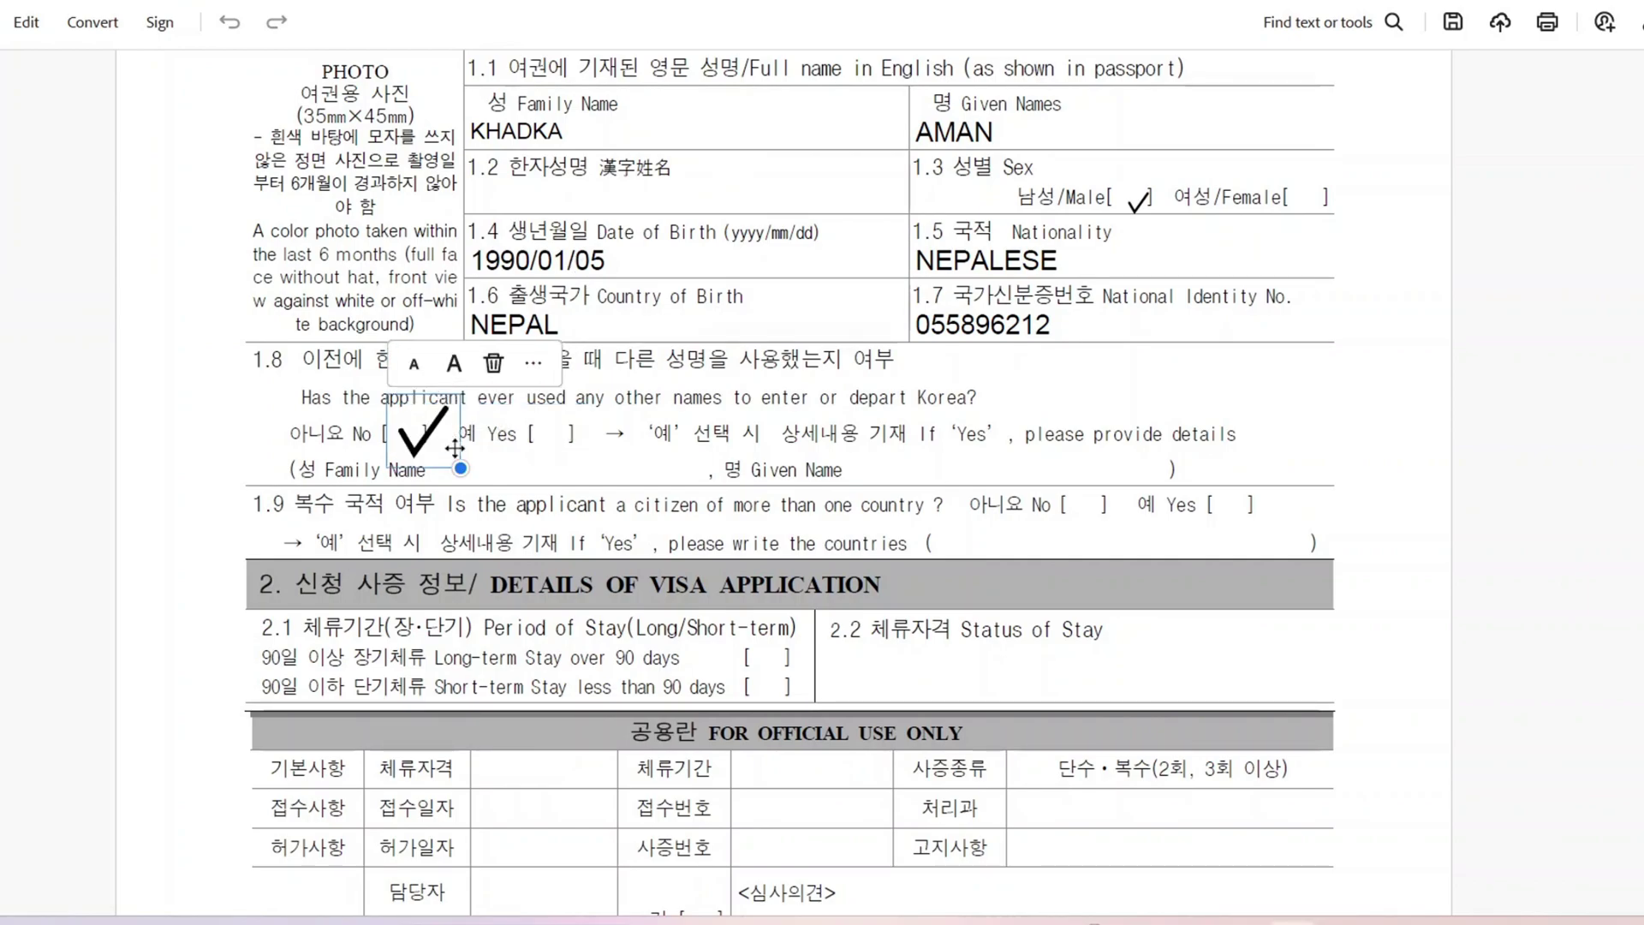
pyautogui.moveTo(461, 468); pyautogui.dragTo(434, 452)
pyautogui.scroll(-3, 497, 257)
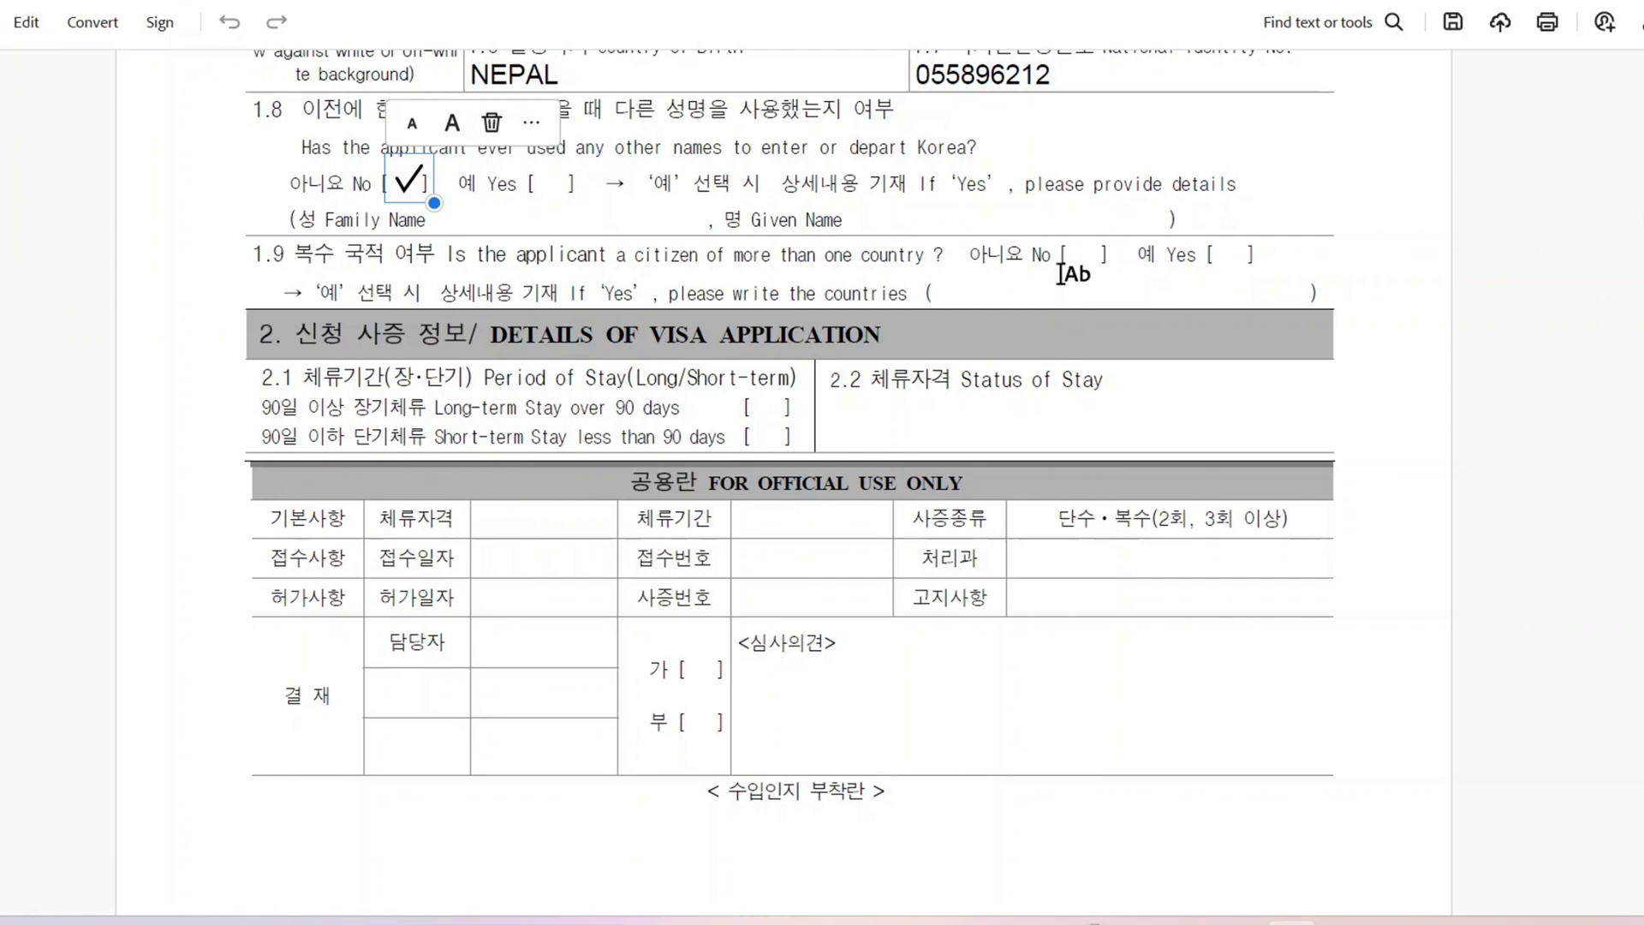
pyautogui.click(1089, 257)
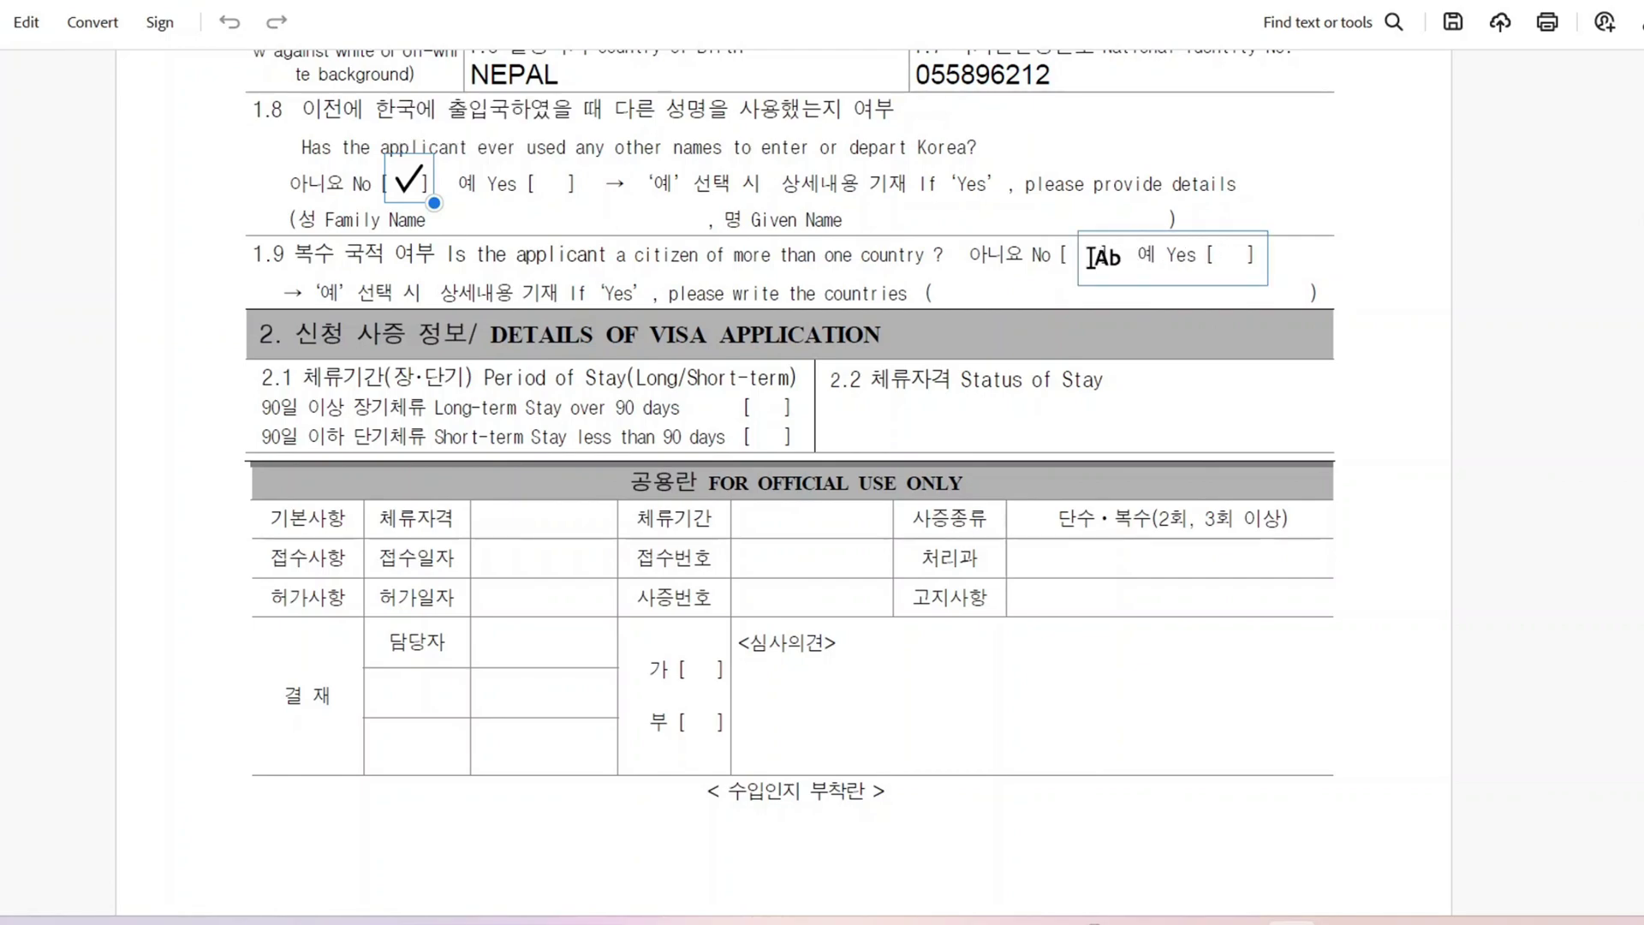
pyautogui.rightClick(1093, 254)
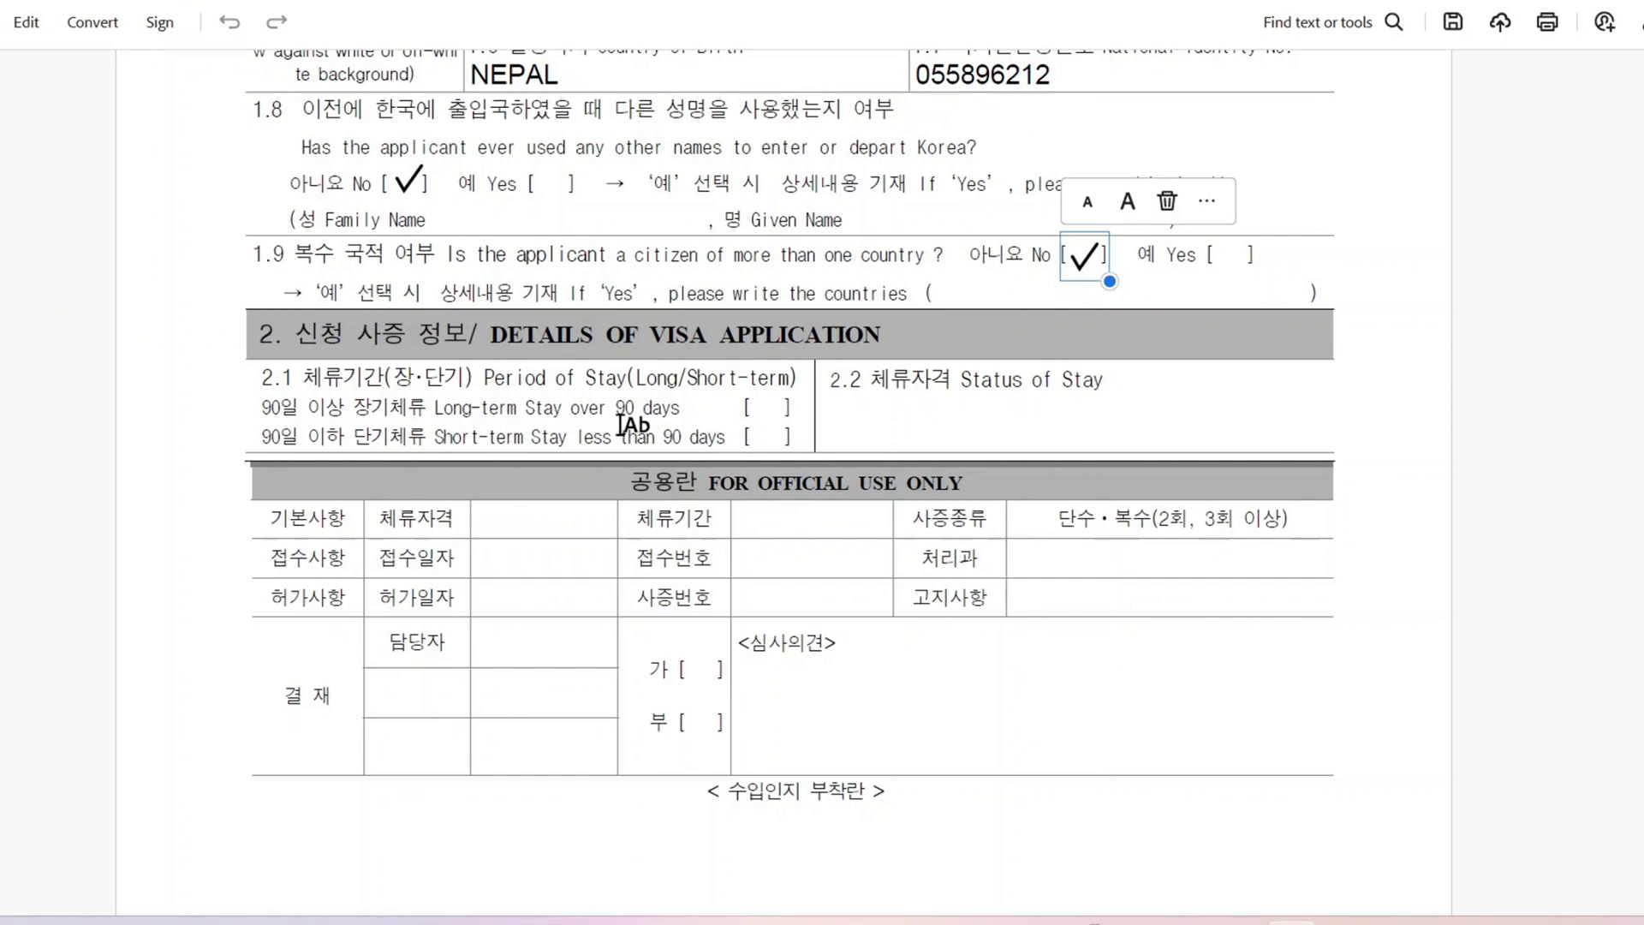
# Step: Tick long-term stay over 90 days and set Status of Stay to DEPENDENT VISA (F-3)
pyautogui.click(771, 414)
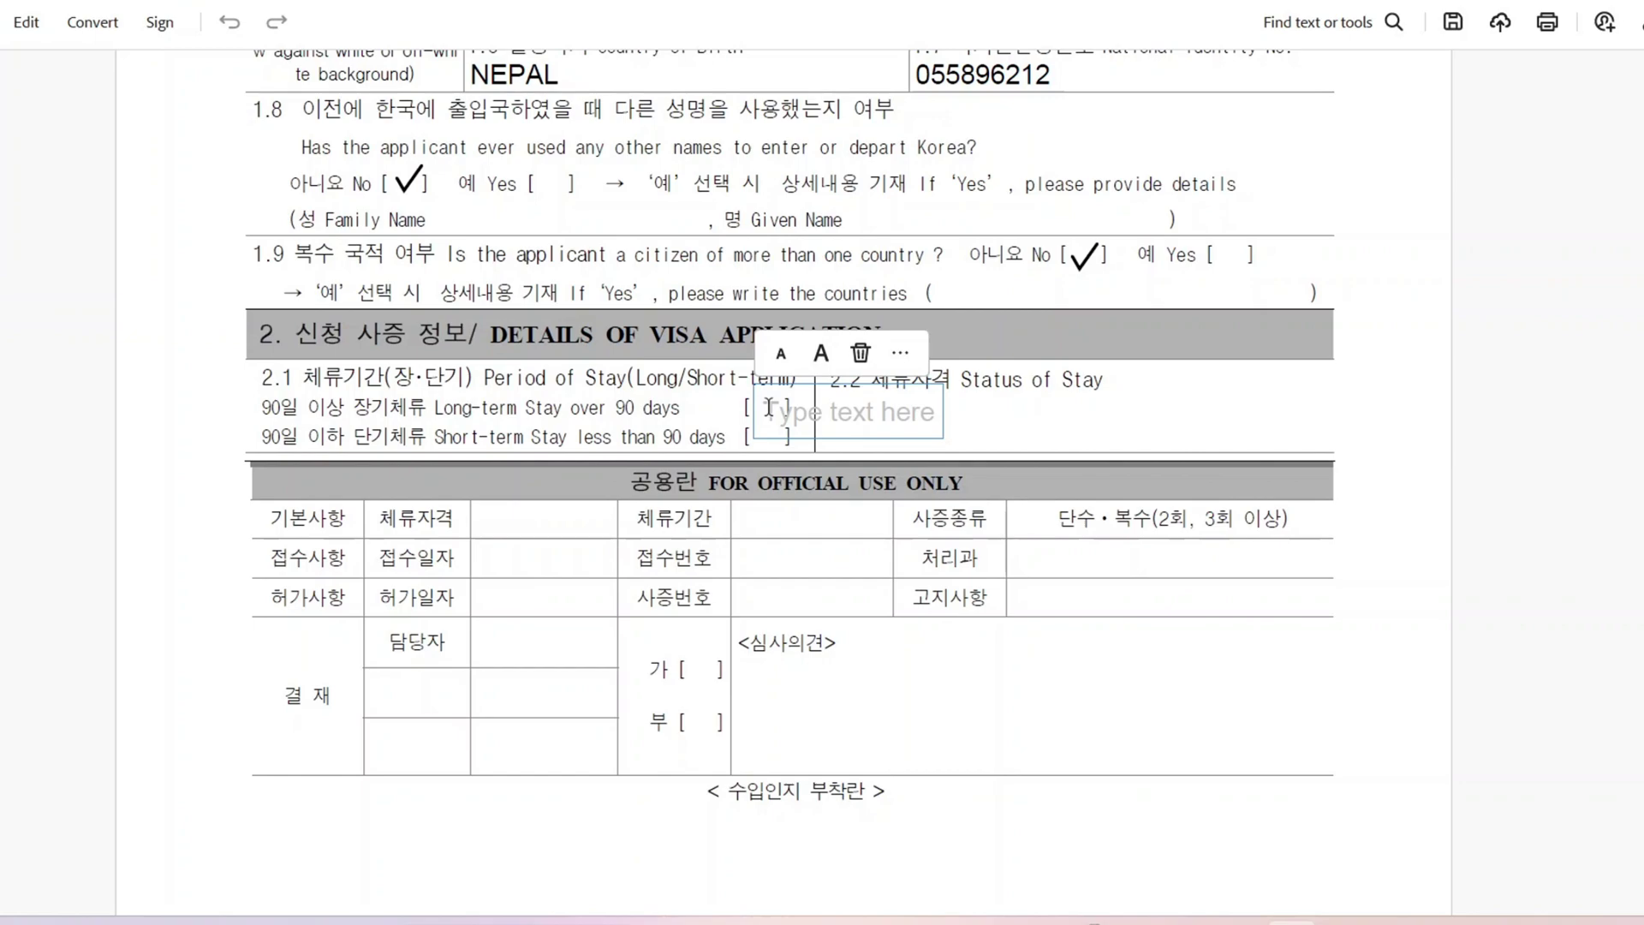
pyautogui.click(900, 353)
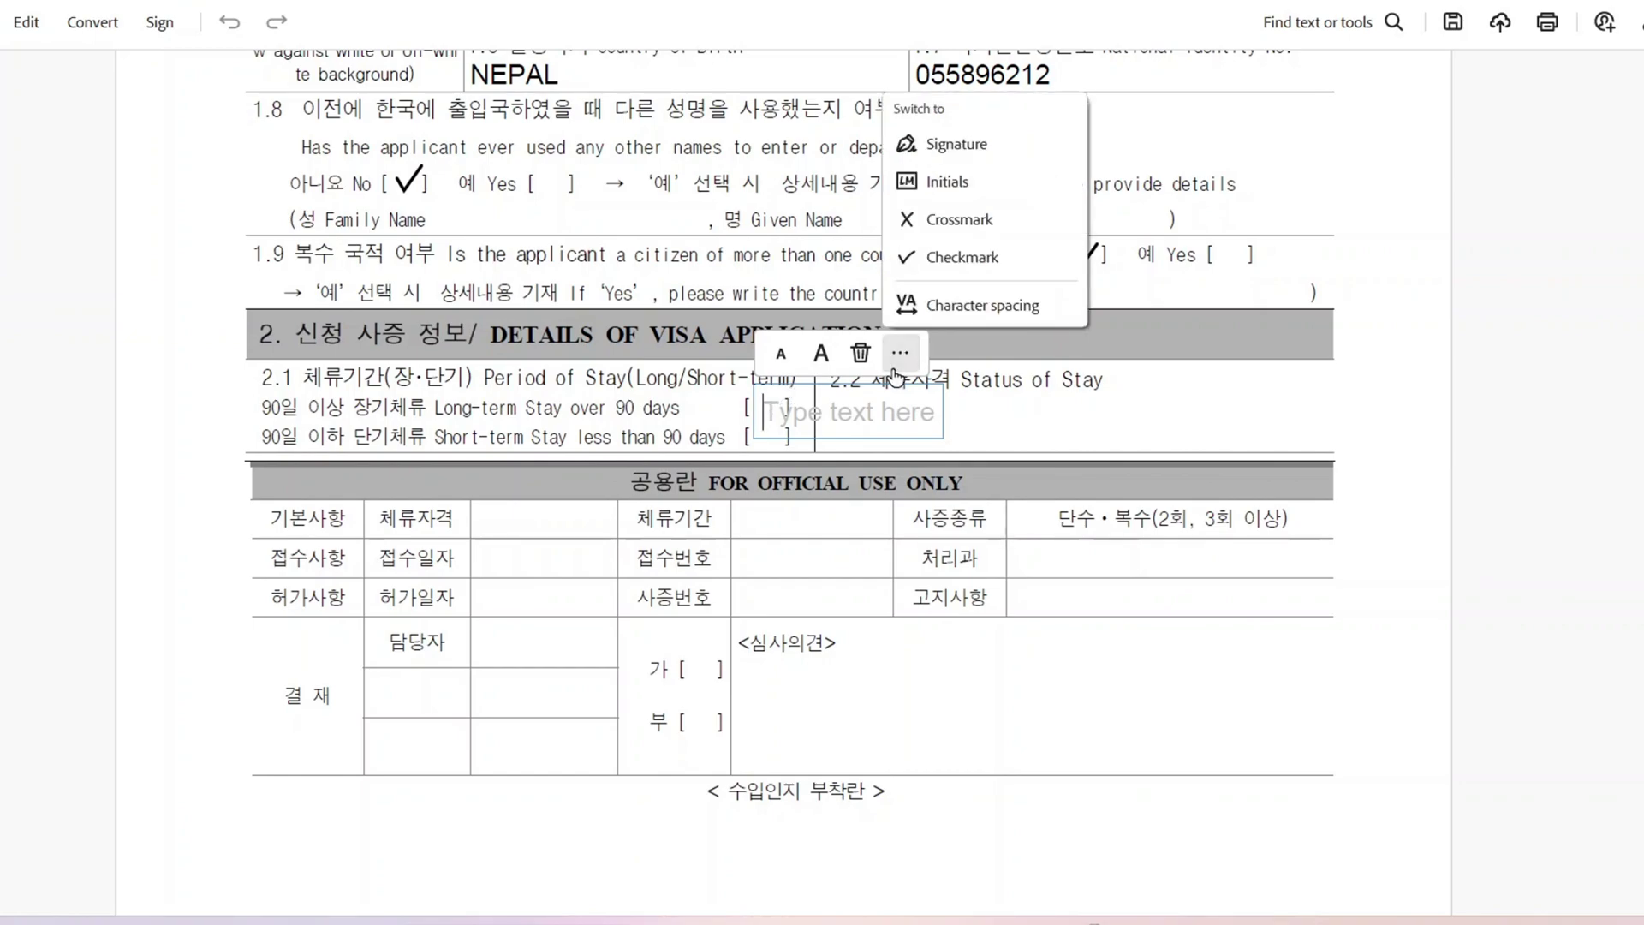
pyautogui.click(973, 253)
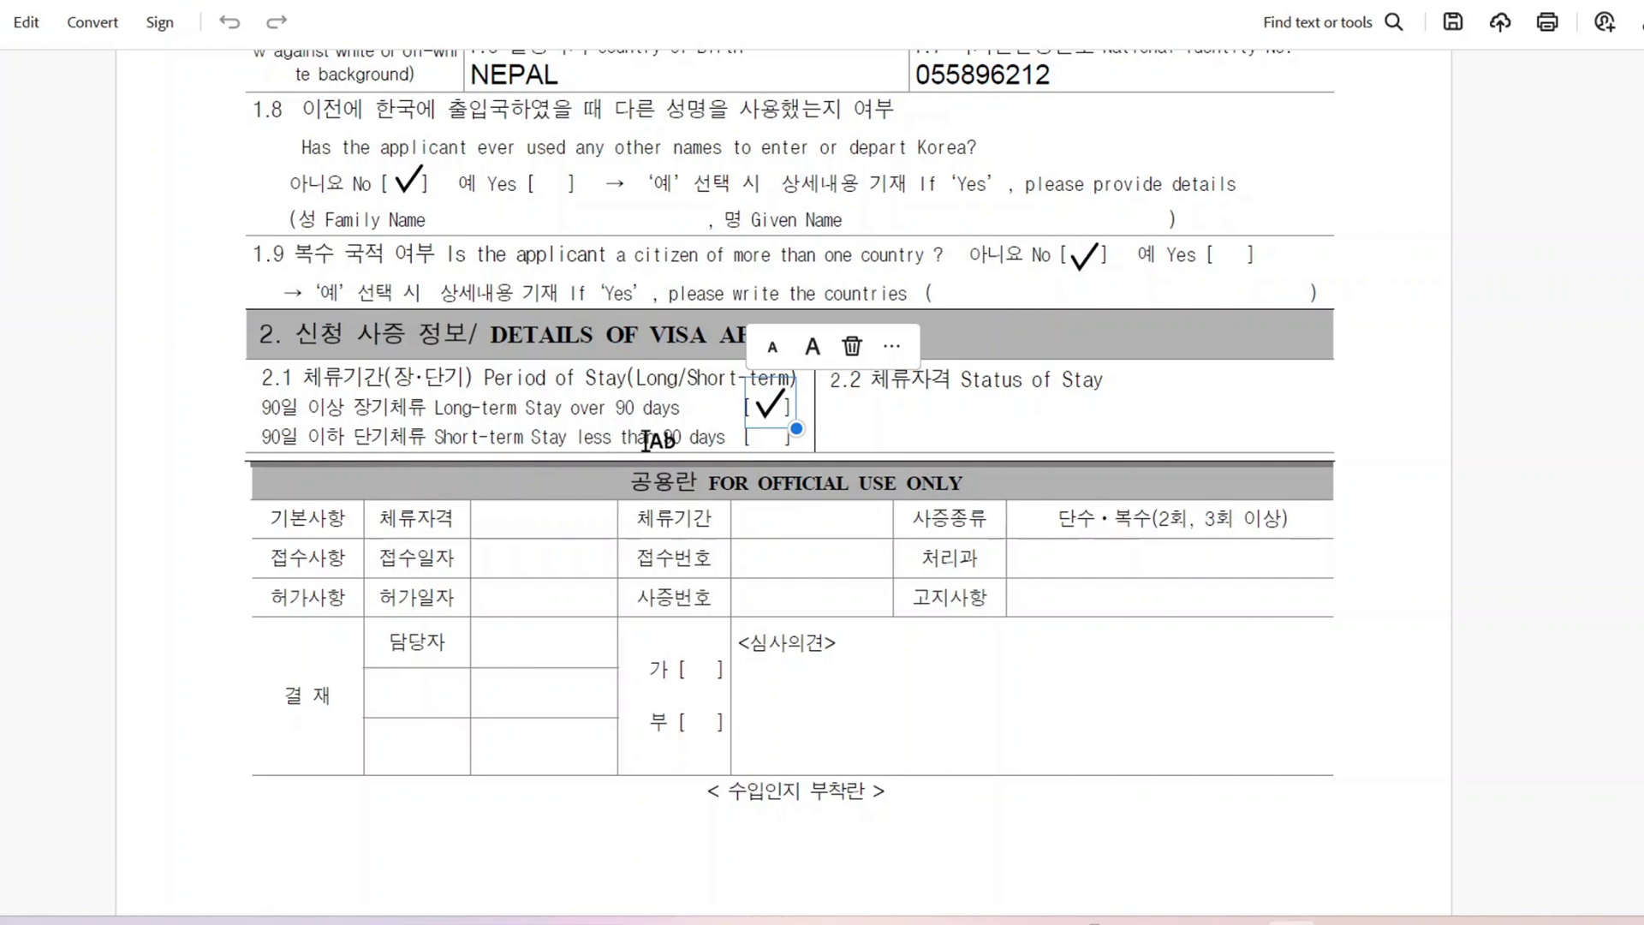
pyautogui.click(931, 420)
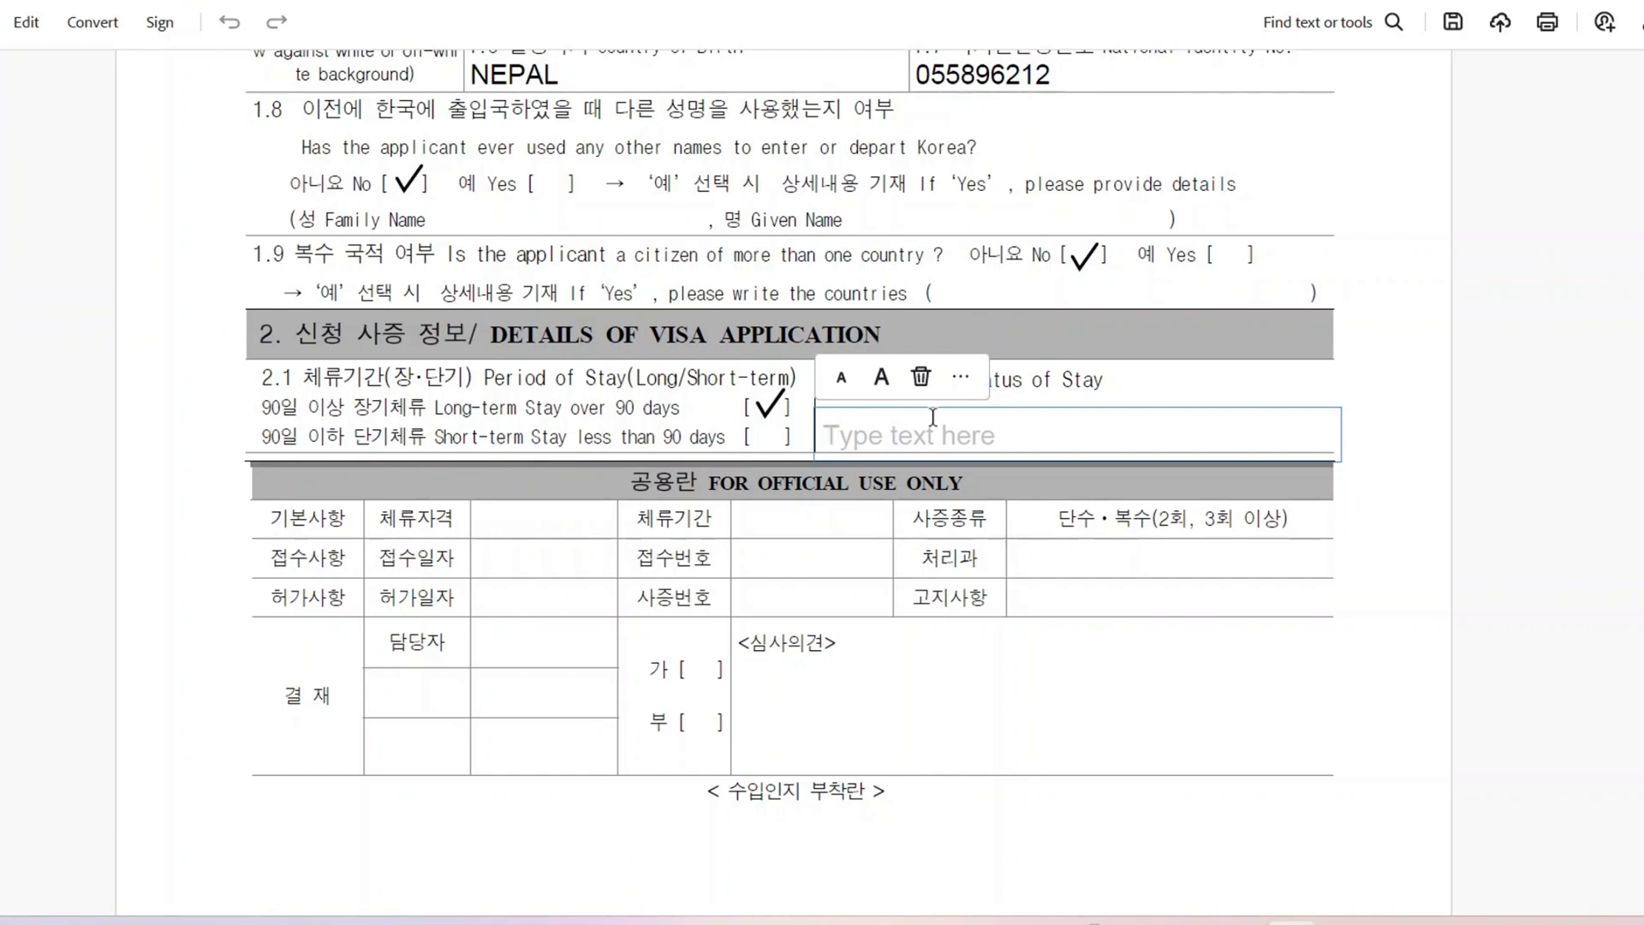
pyautogui.write('D')
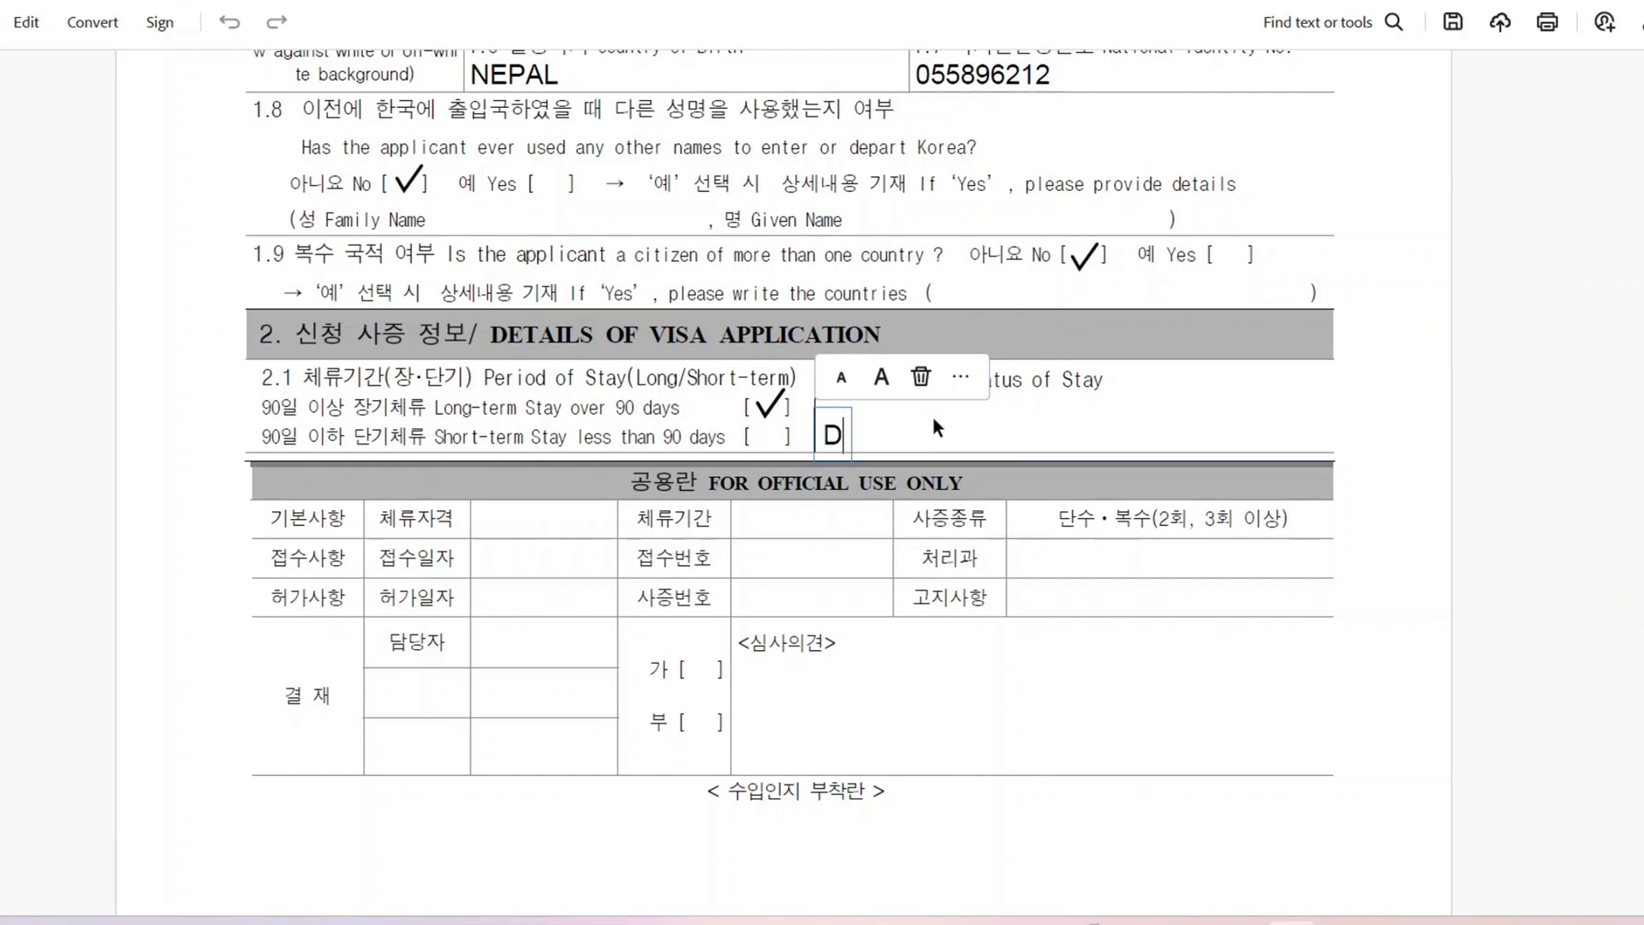
pyautogui.write('EPENDENT')
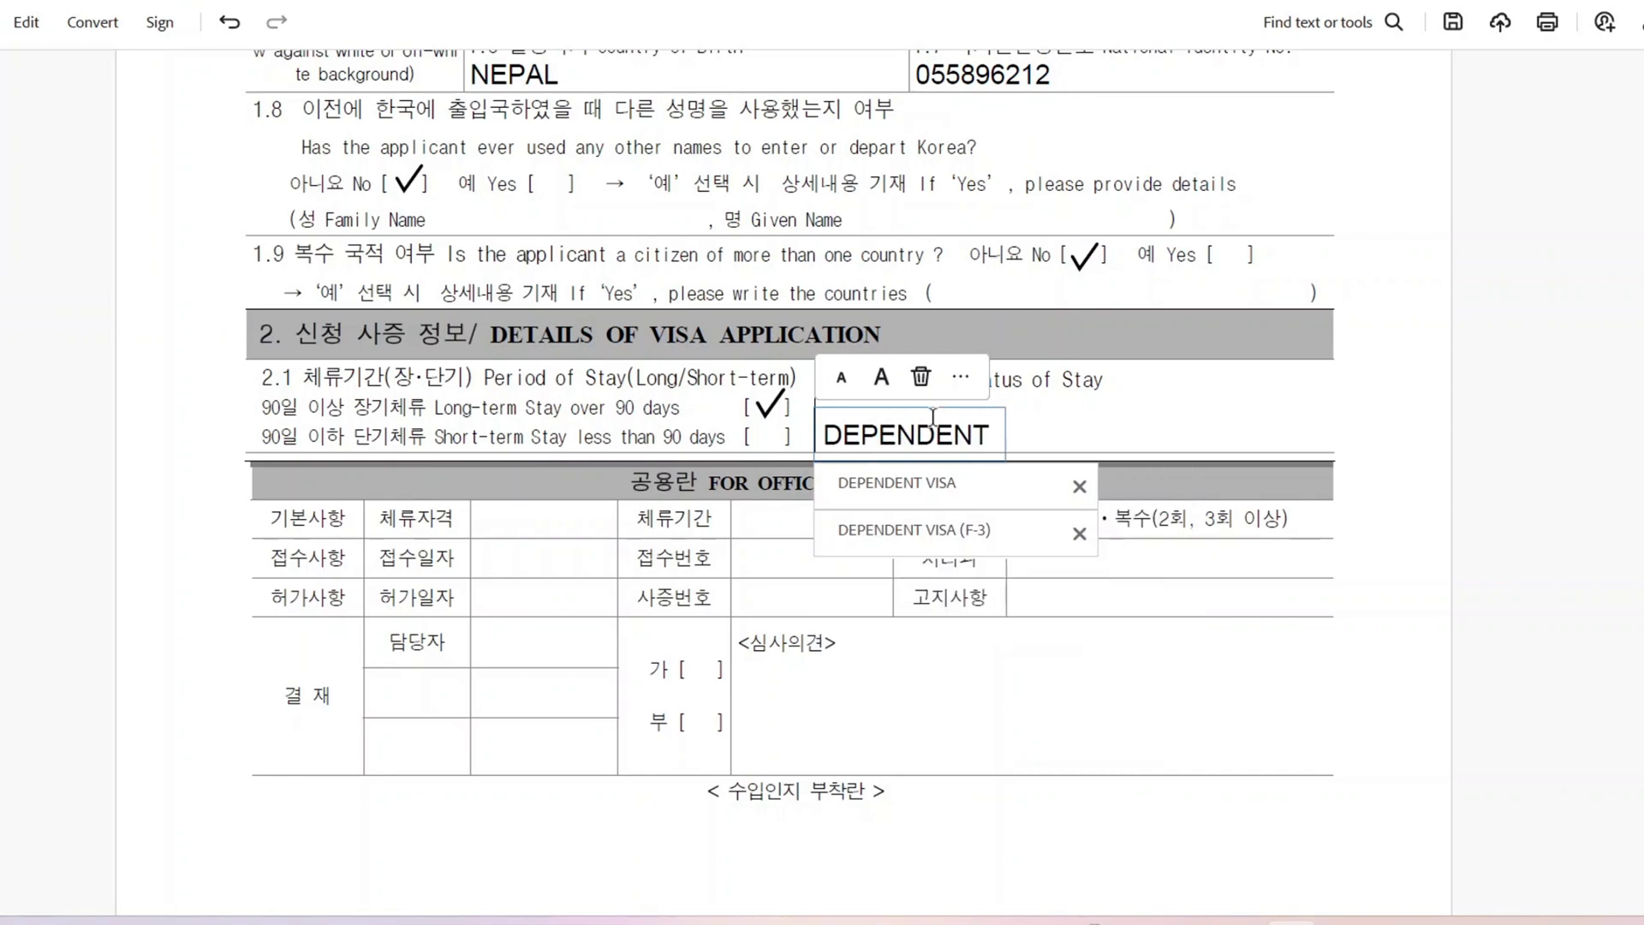
pyautogui.write(' VISA')
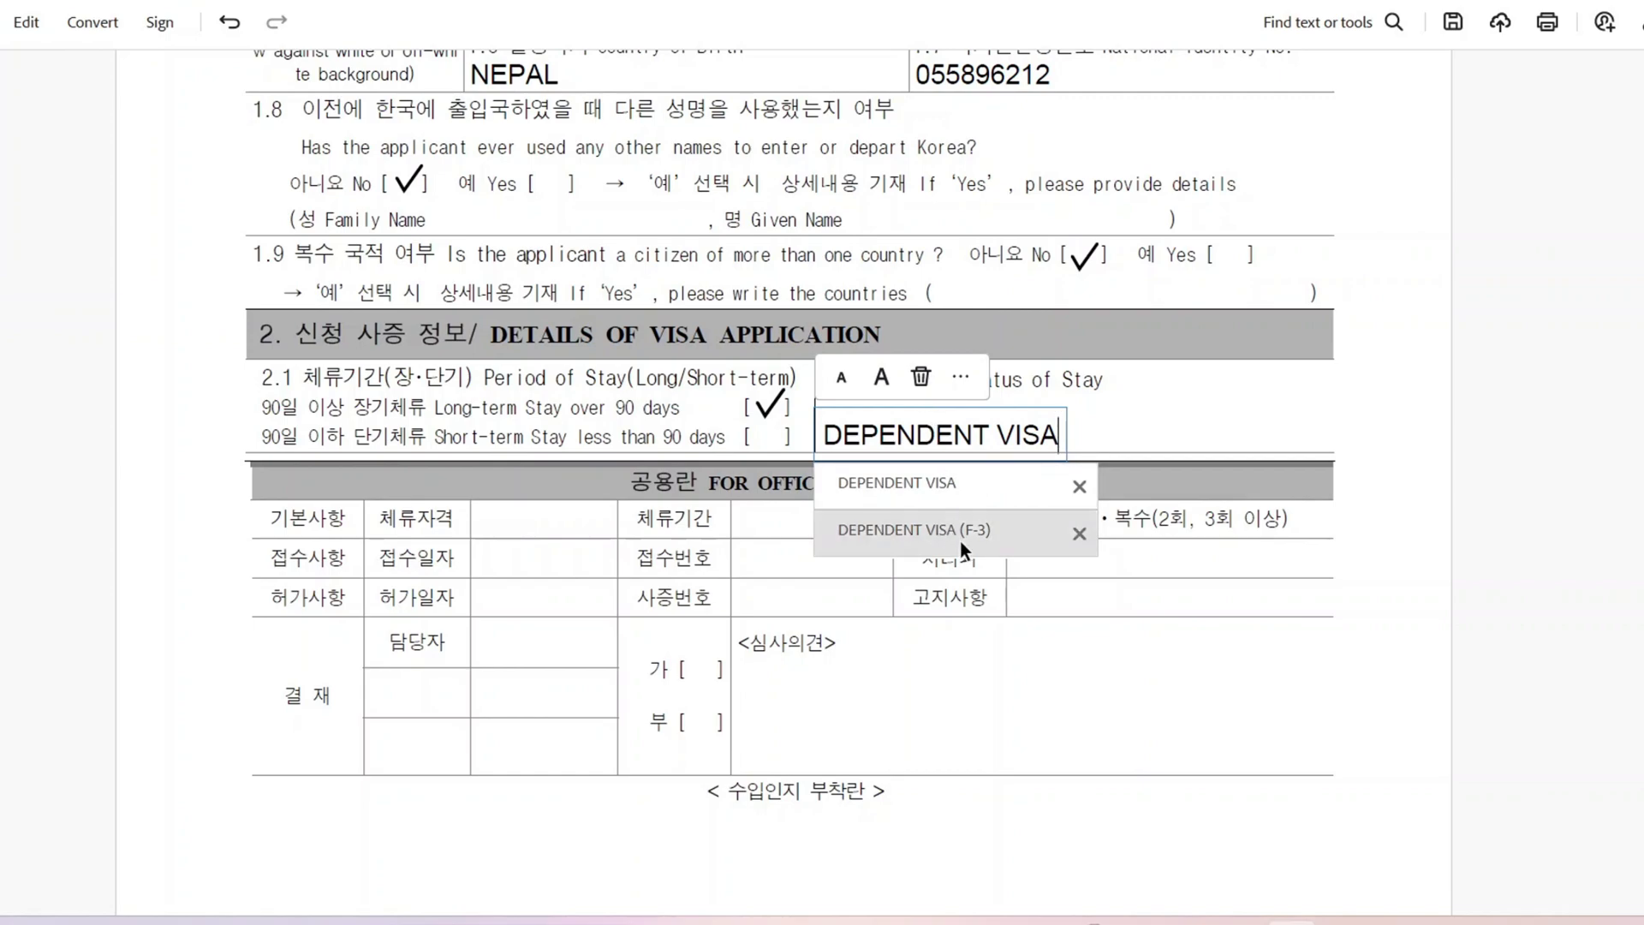
pyautogui.click(998, 524)
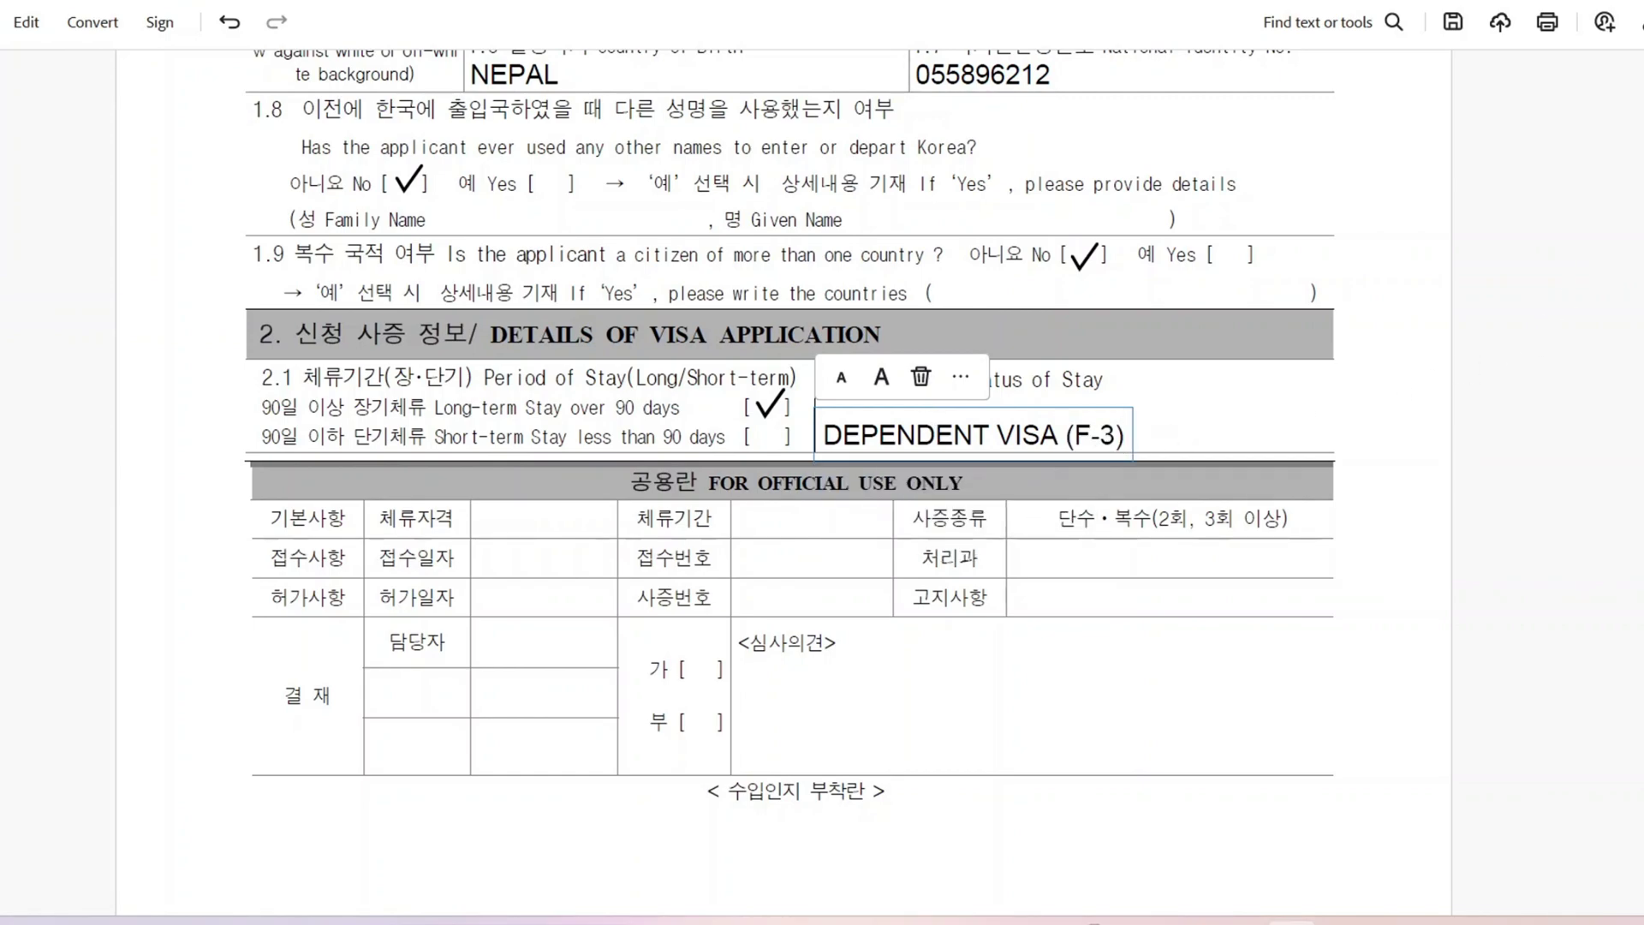
pyautogui.scroll(-10, 1578, 326)
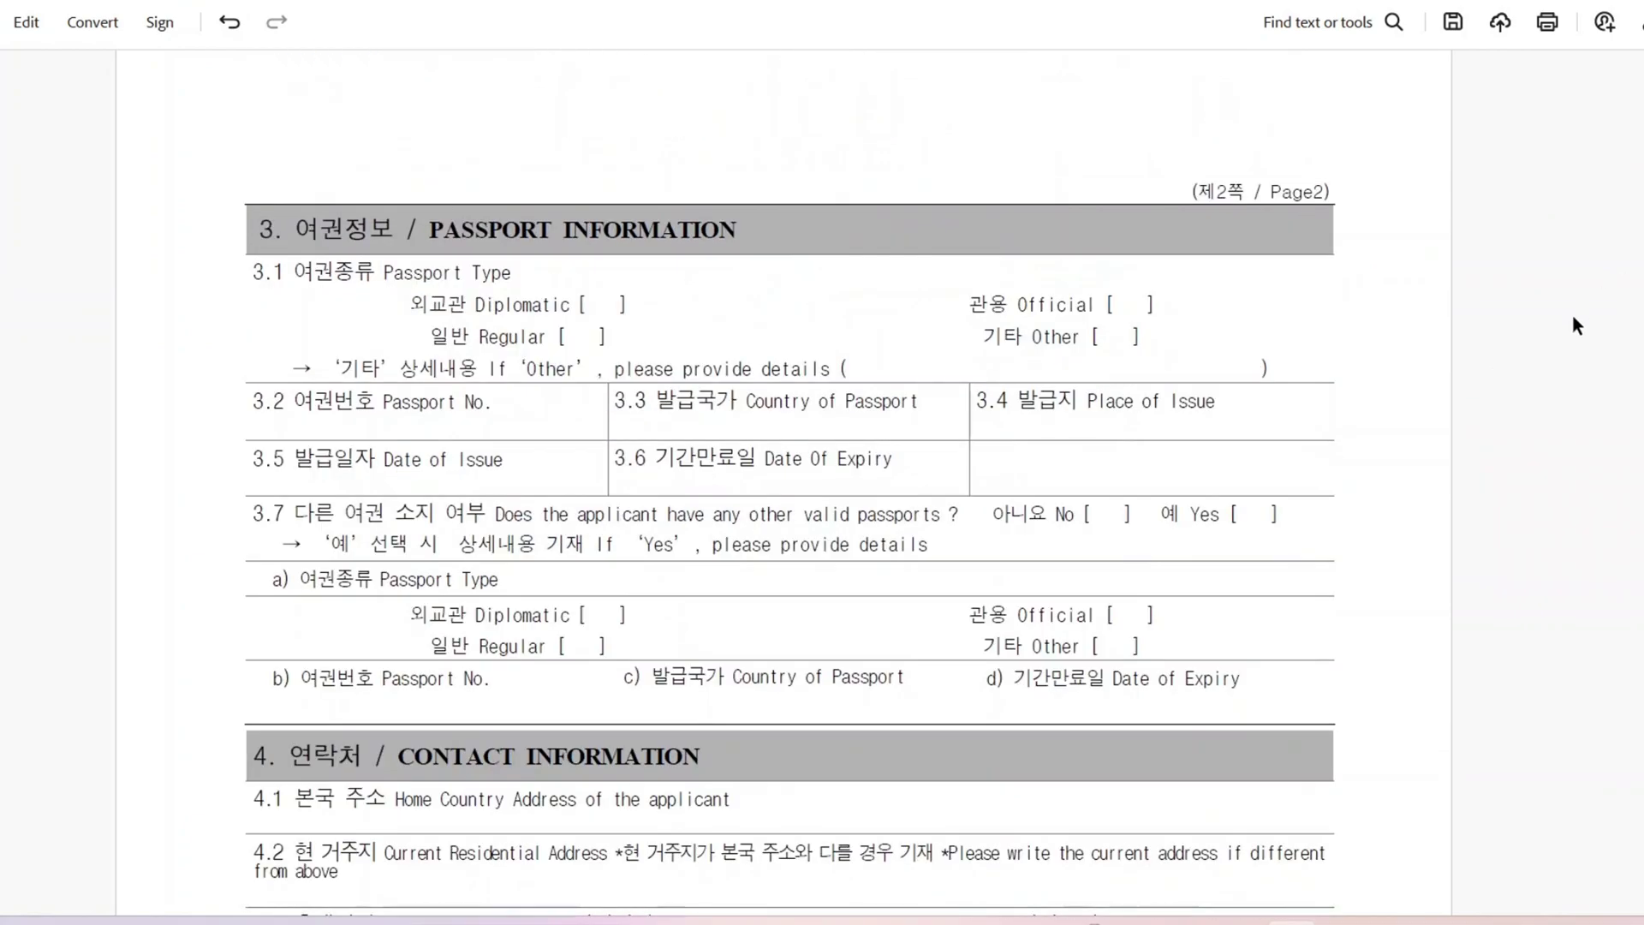
# Step: Tick Regular passport type, enter the passport number and set country of passport to NEPAL
pyautogui.scroll(10, 789, 462)
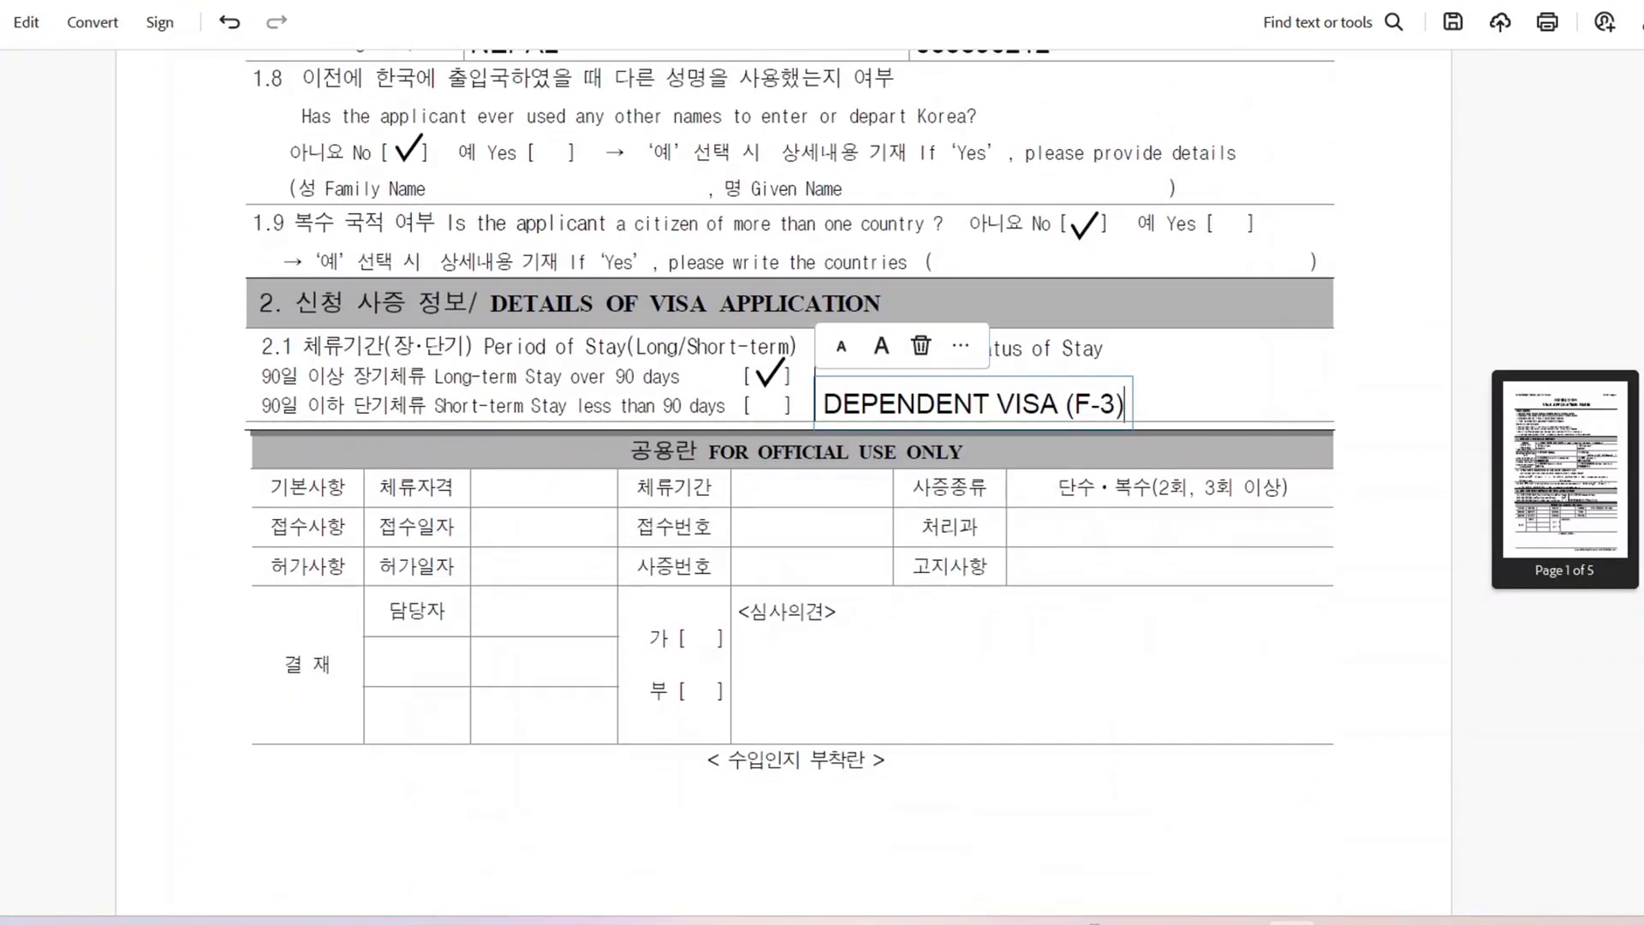
pyautogui.scroll(-10, 789, 463)
pyautogui.scroll(10, 921, 461)
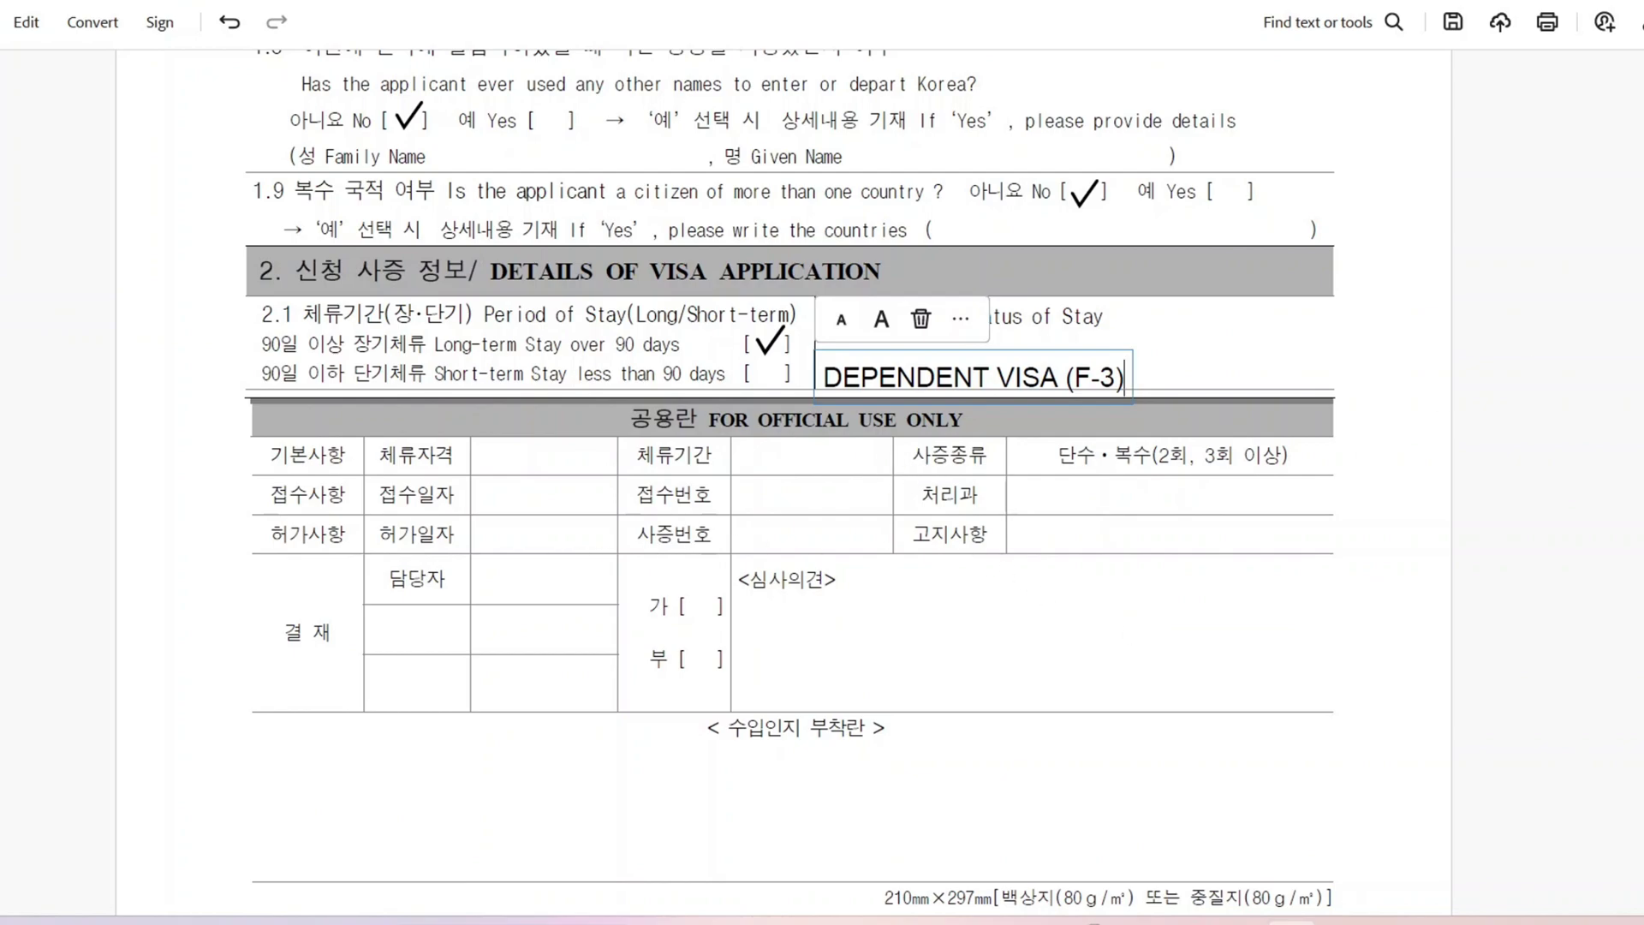
pyautogui.scroll(-10, 789, 462)
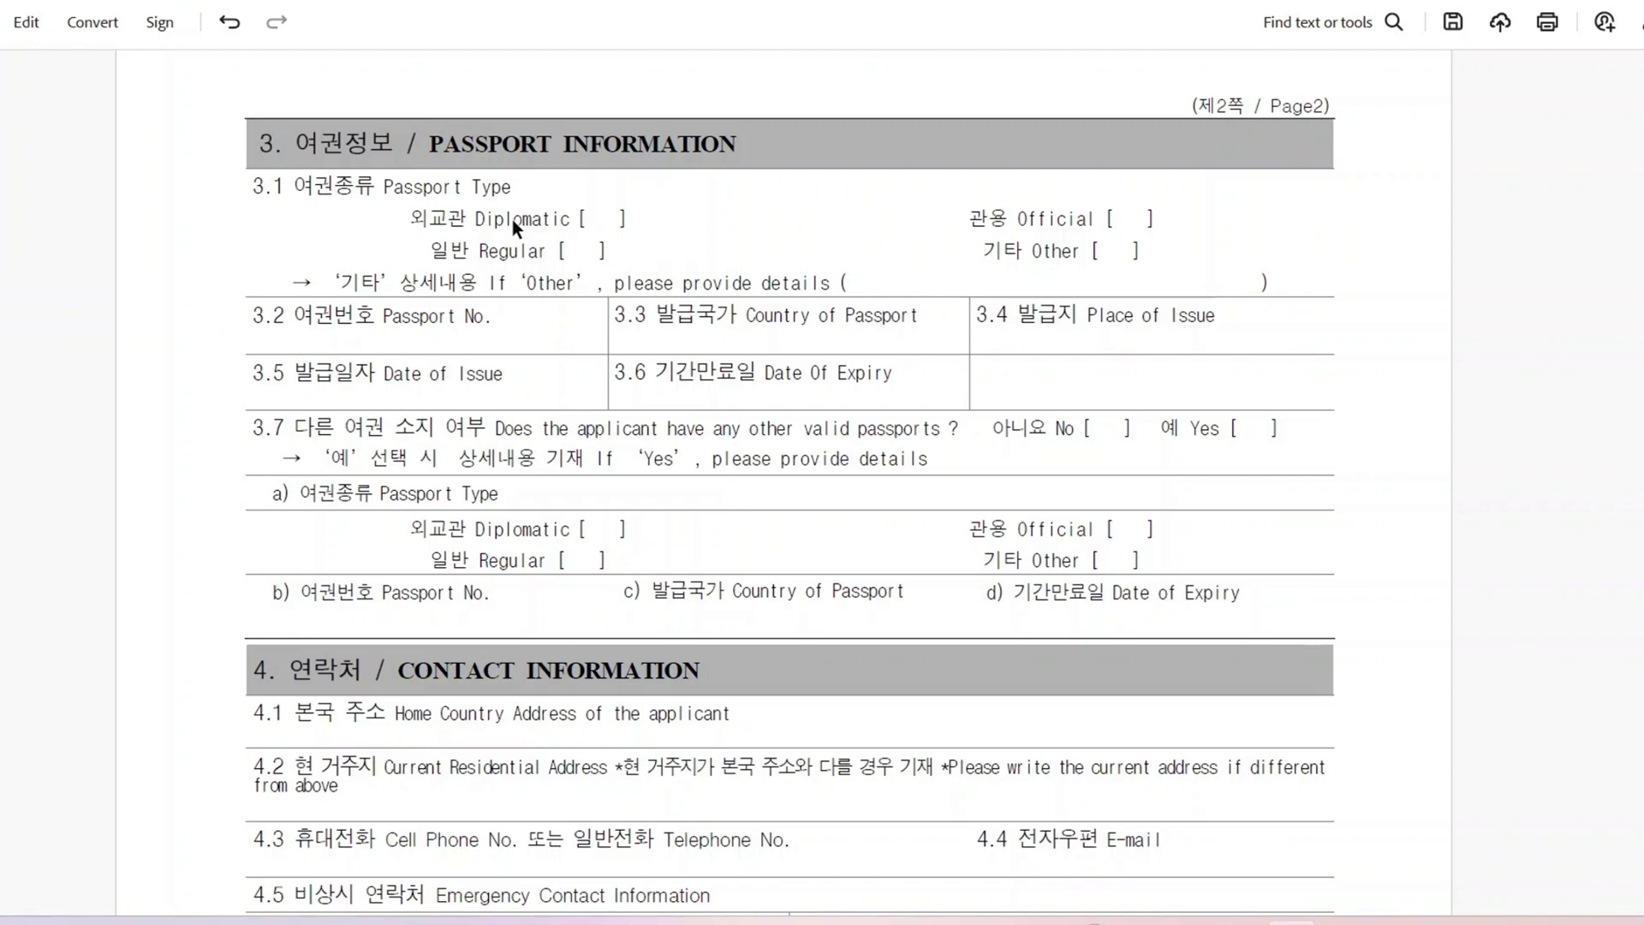
pyautogui.rightClick(589, 243)
pyautogui.click(573, 251)
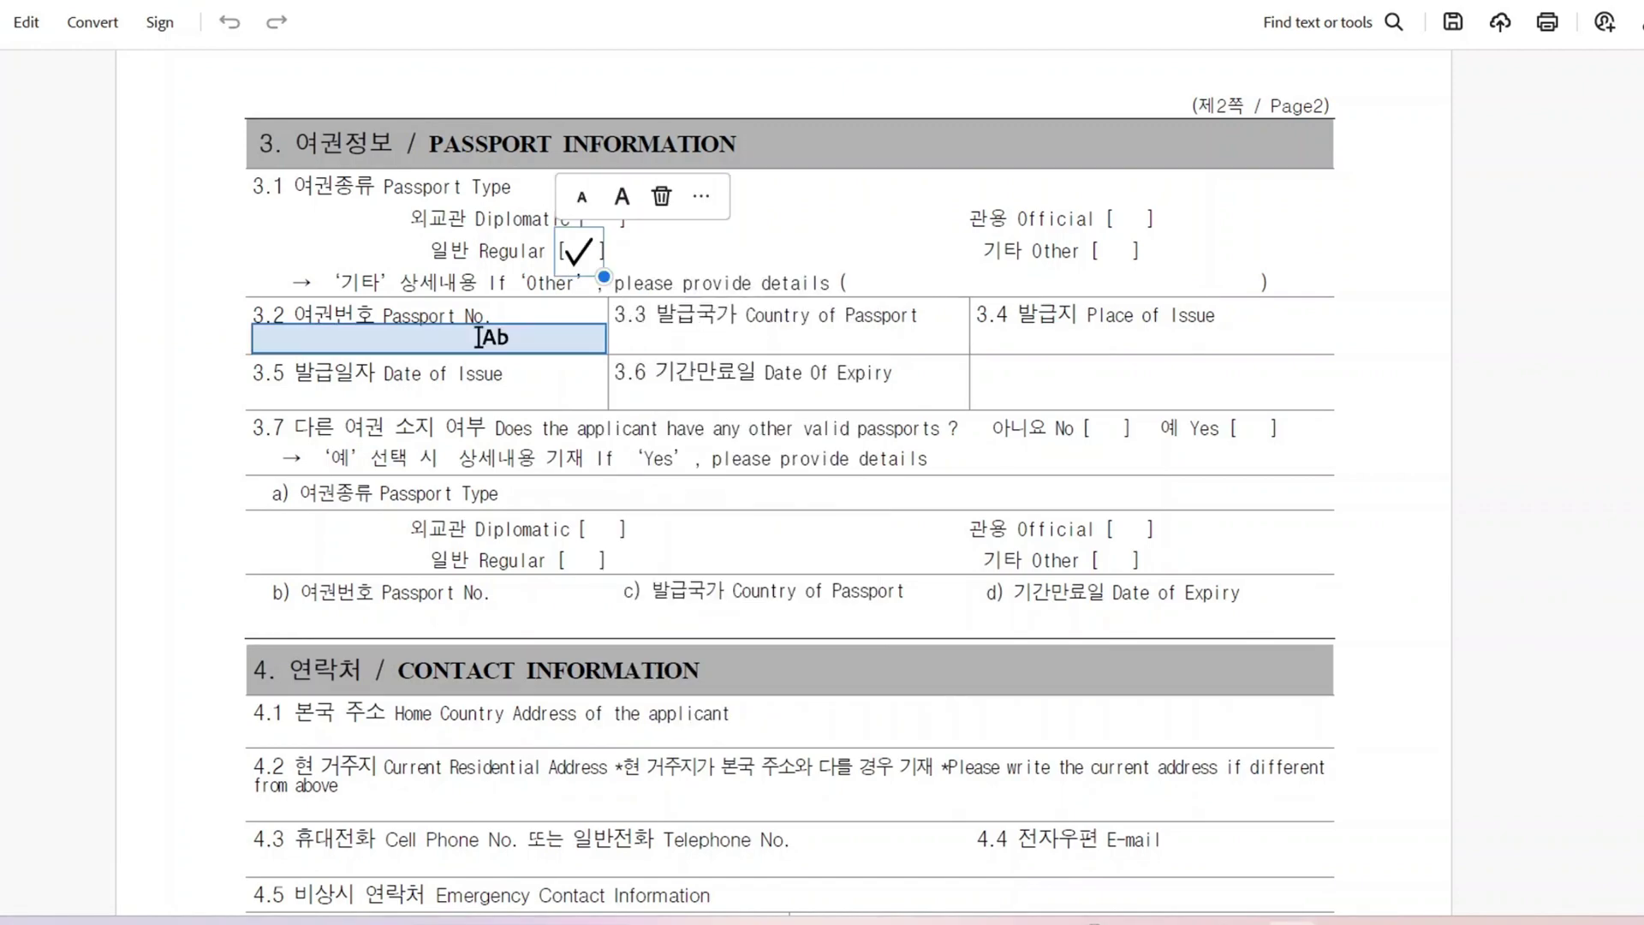
pyautogui.click(479, 336)
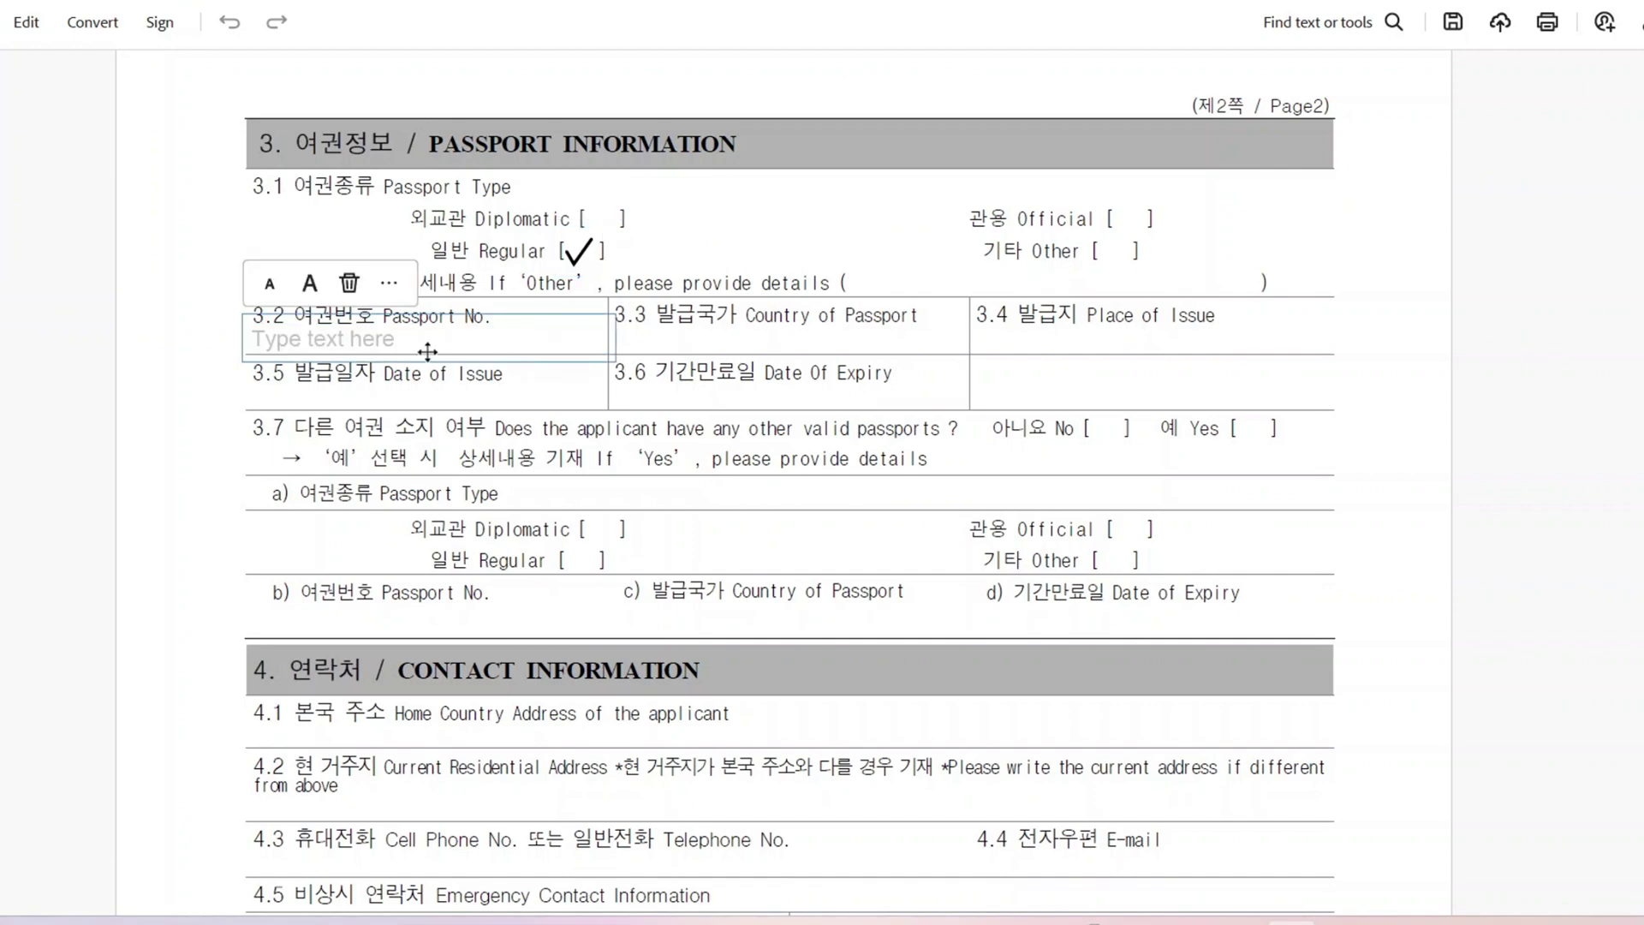
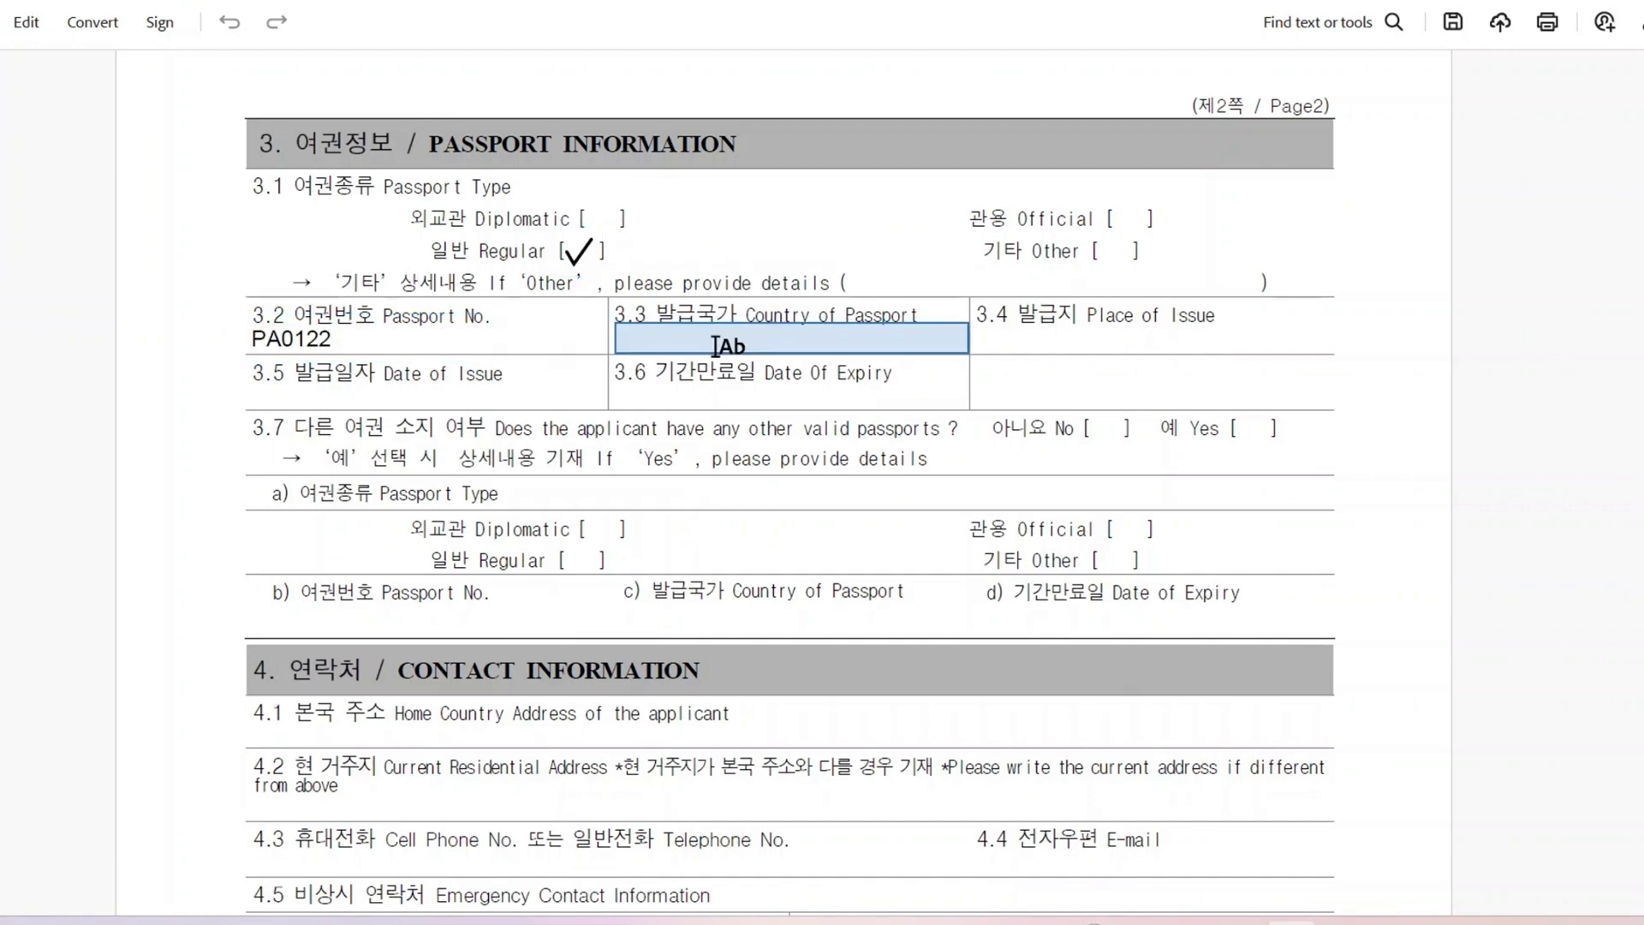
pyautogui.click(716, 344)
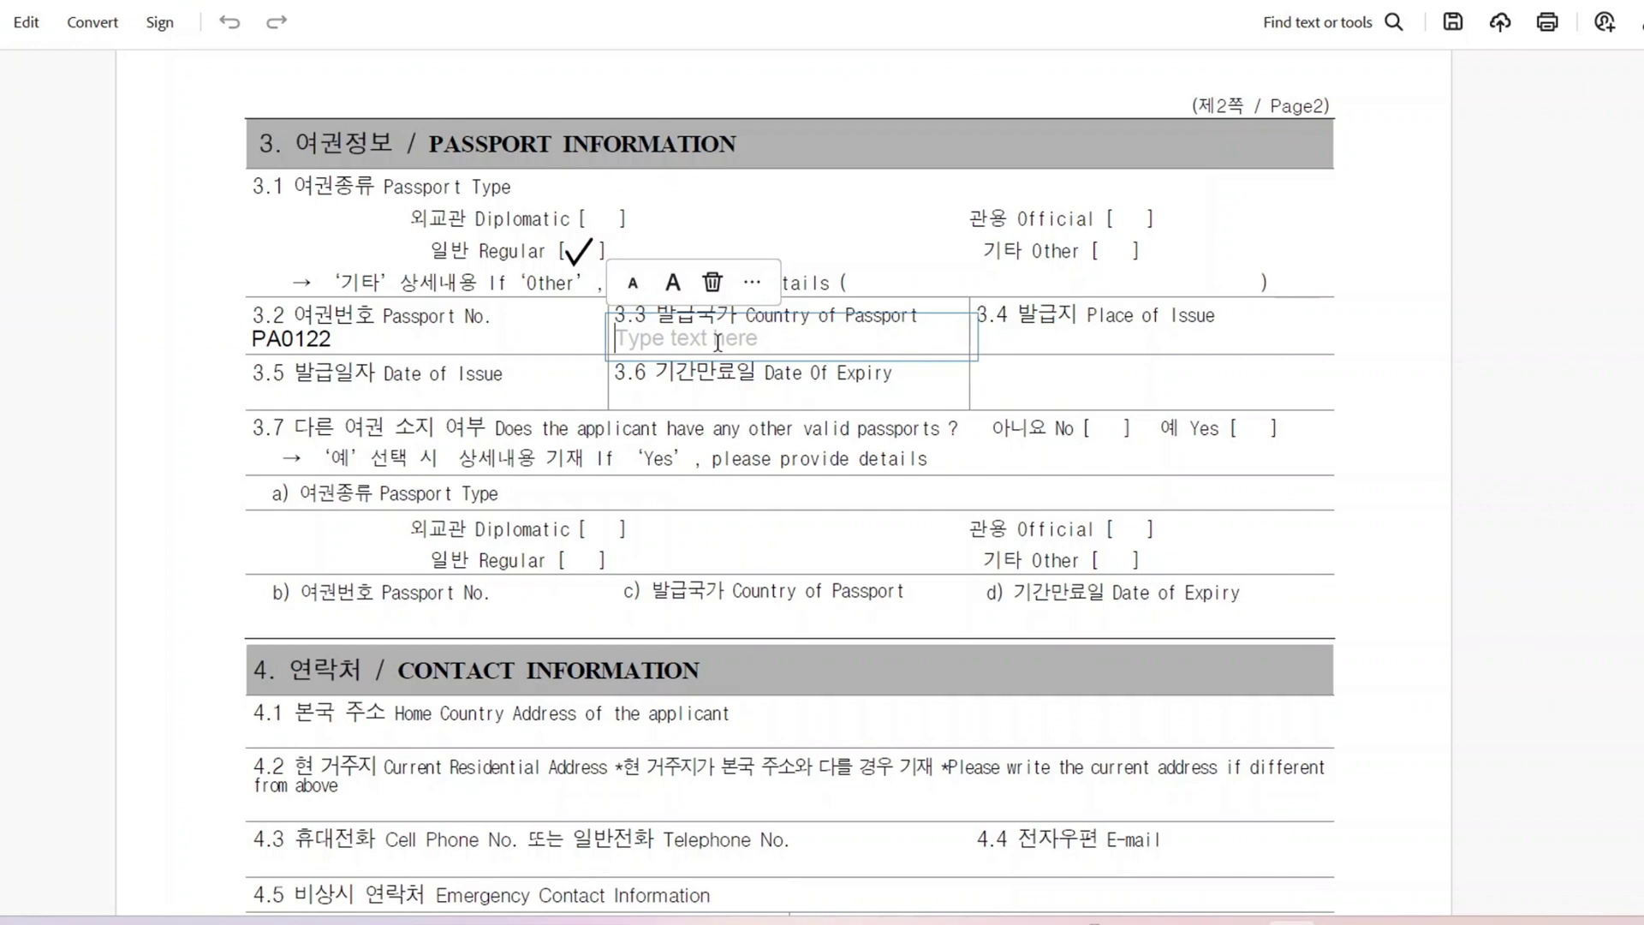
pyautogui.write('NEPAL')
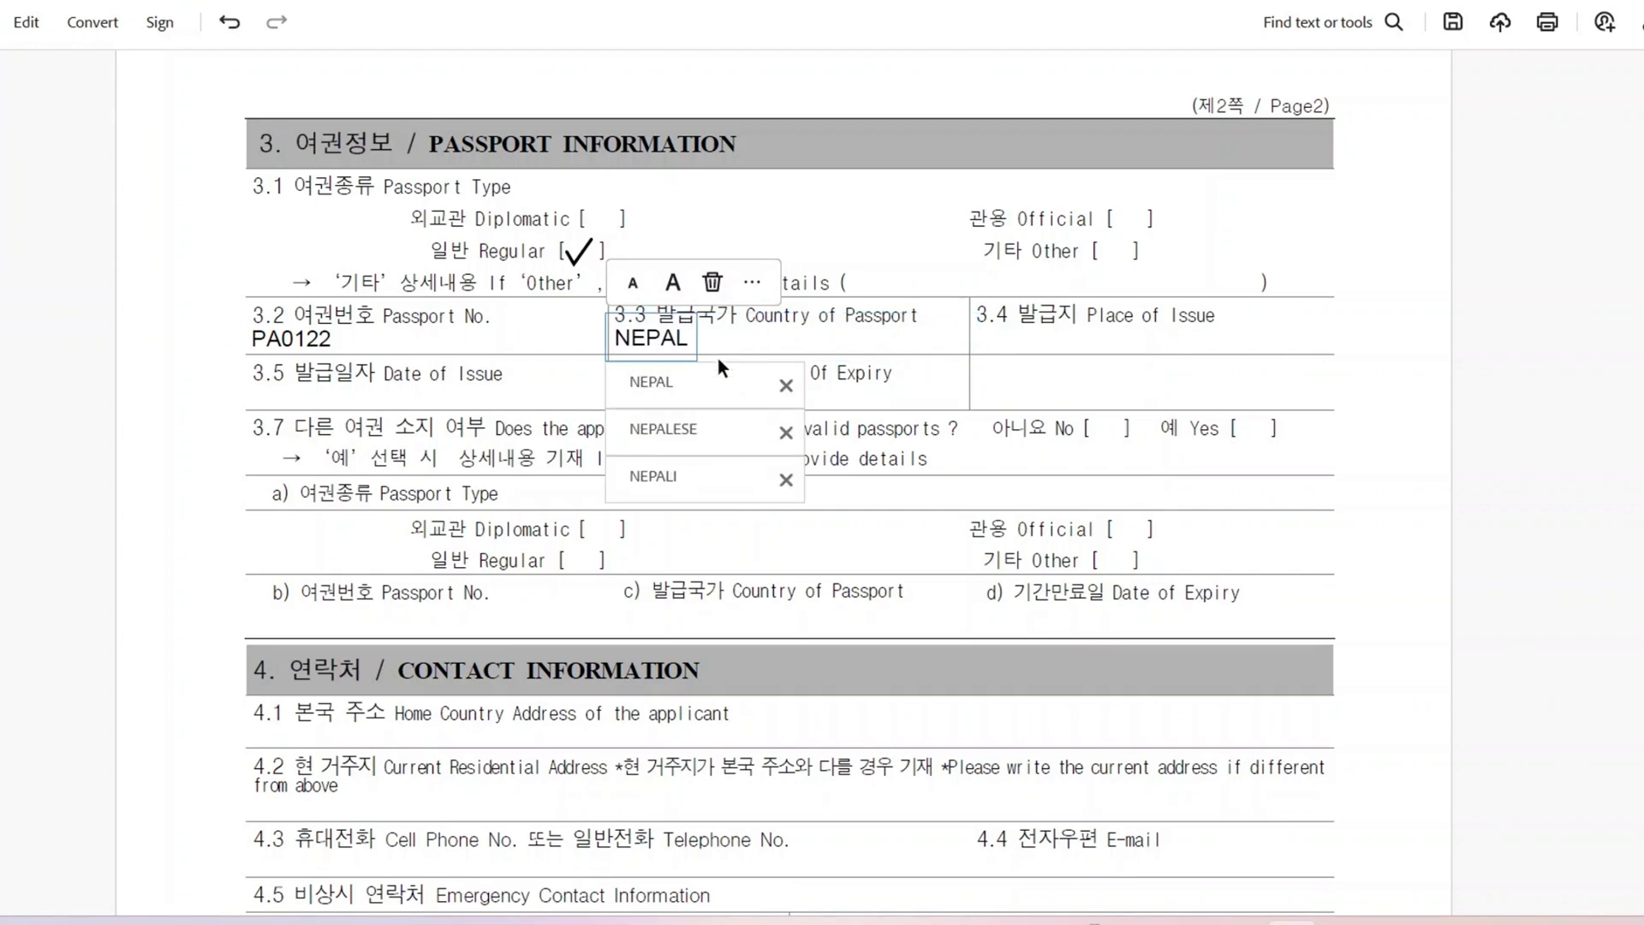
pyautogui.click(705, 373)
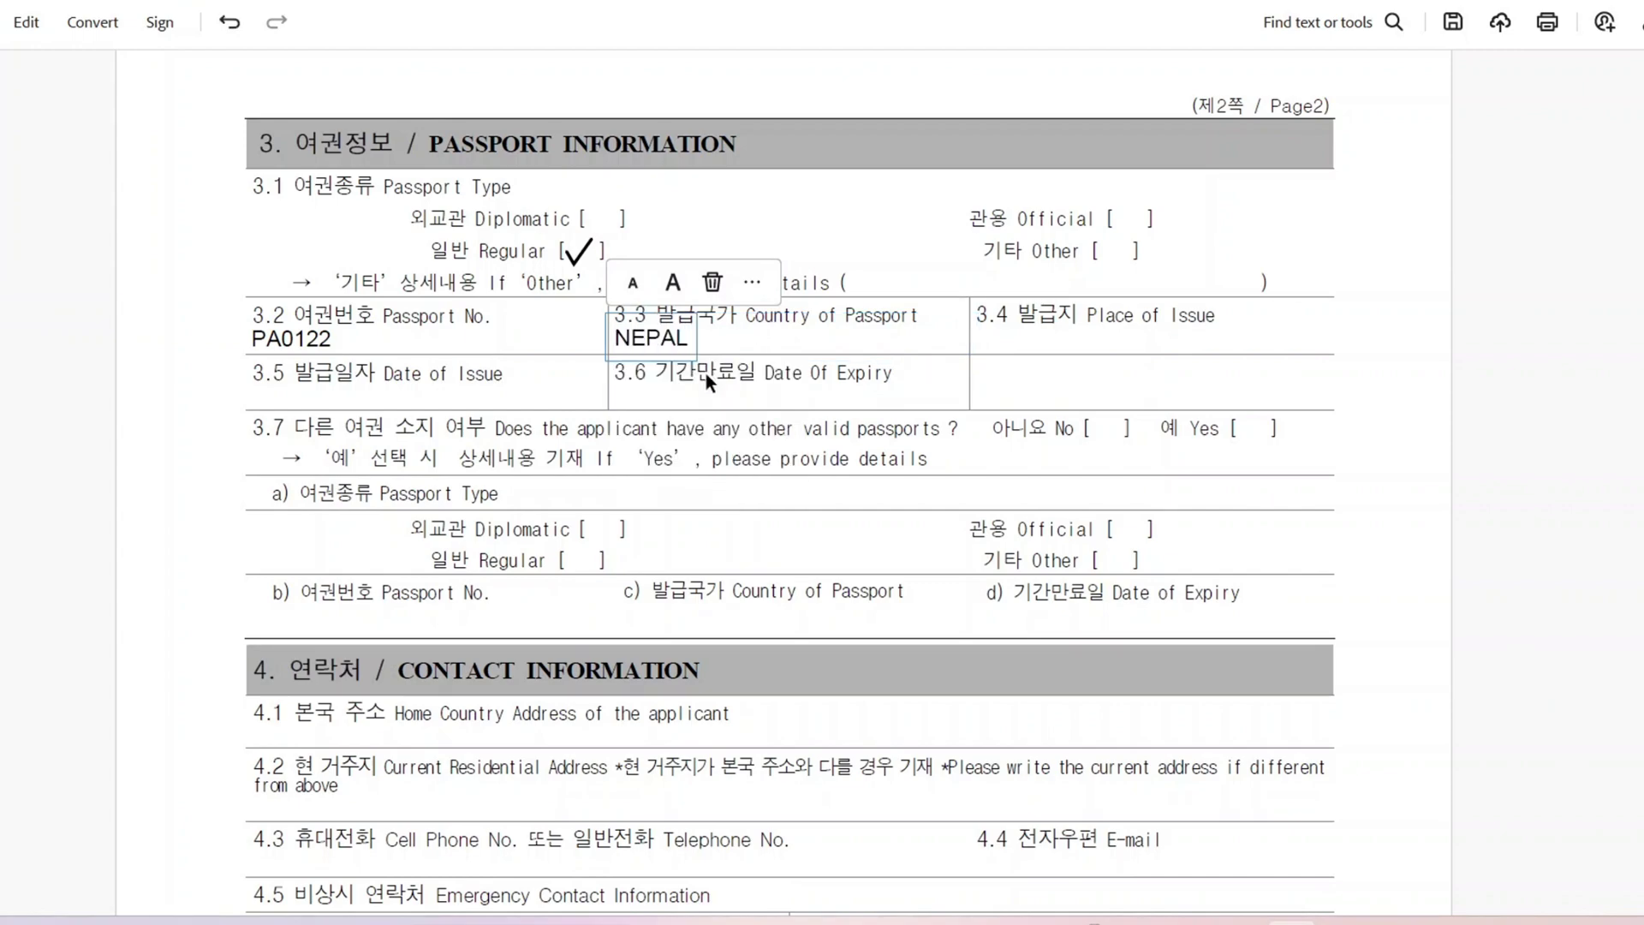
# Step: Fill Place of Issue with the MOFA autocomplete suggestion
pyautogui.click(1131, 331)
pyautogui.click(1112, 338)
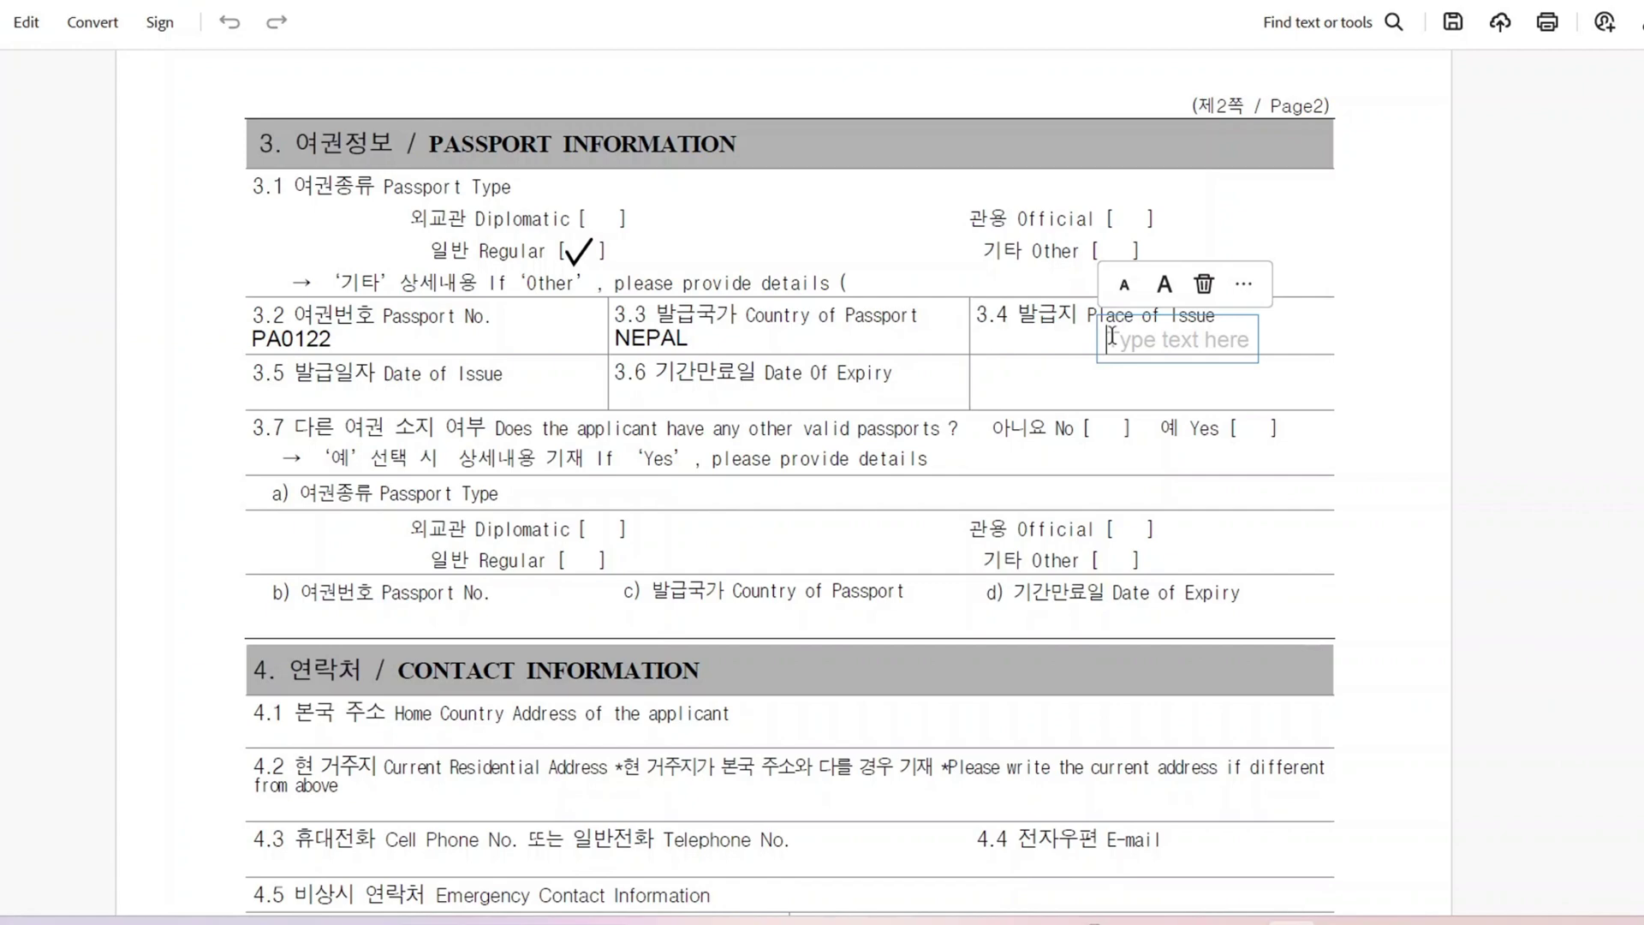
pyautogui.write('MO')
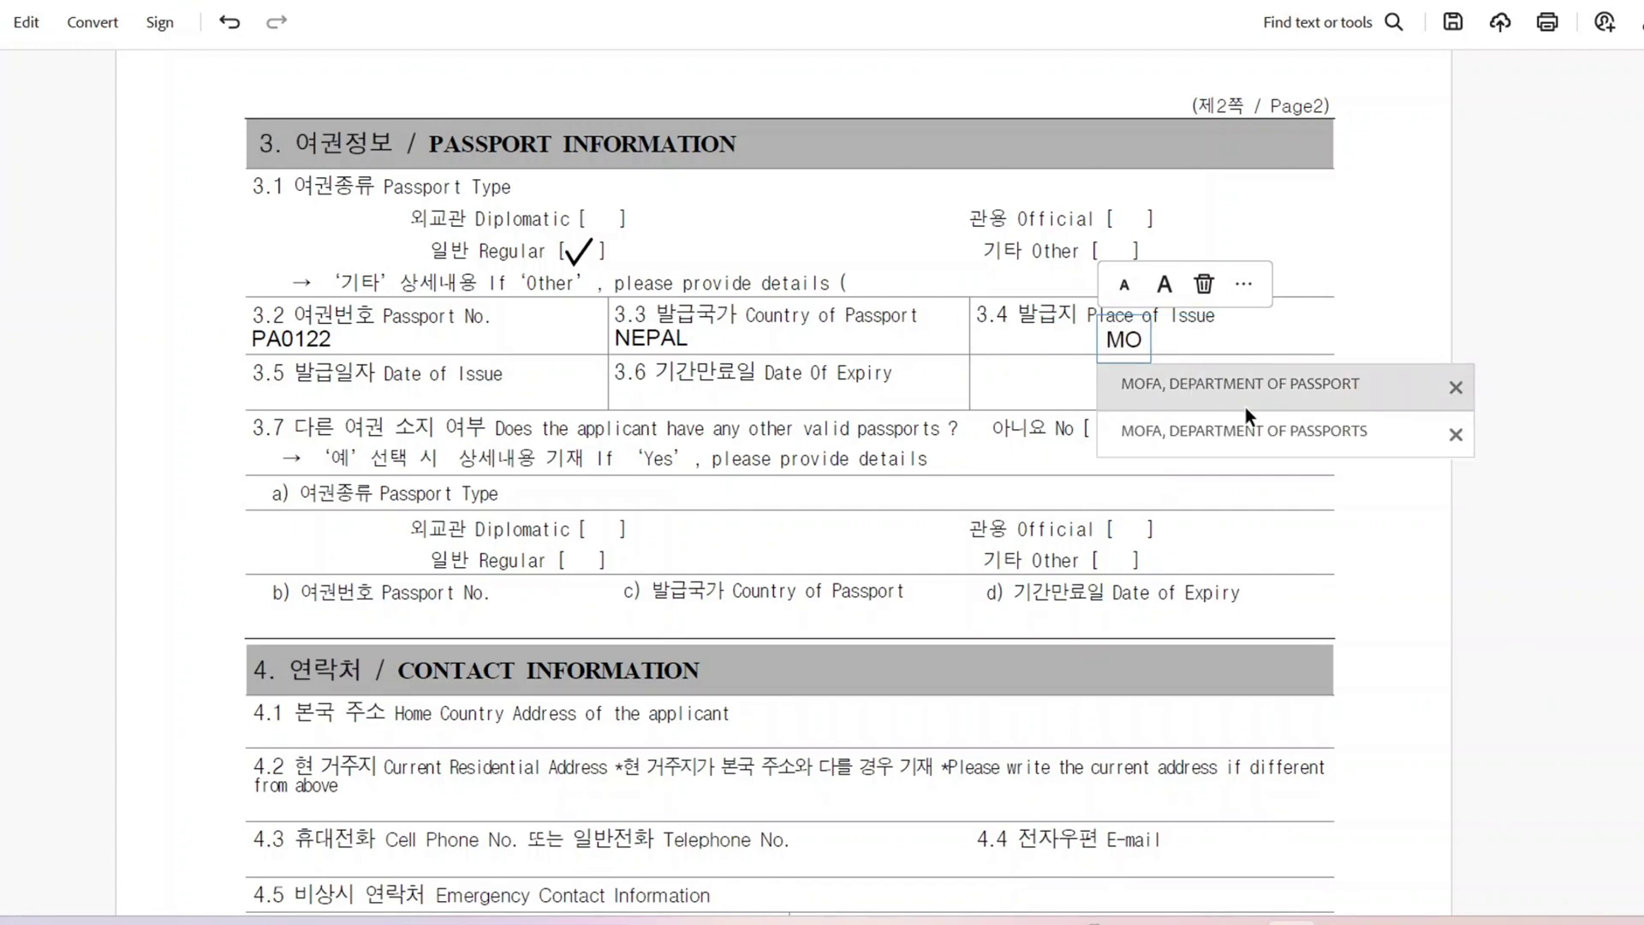
pyautogui.click(1265, 434)
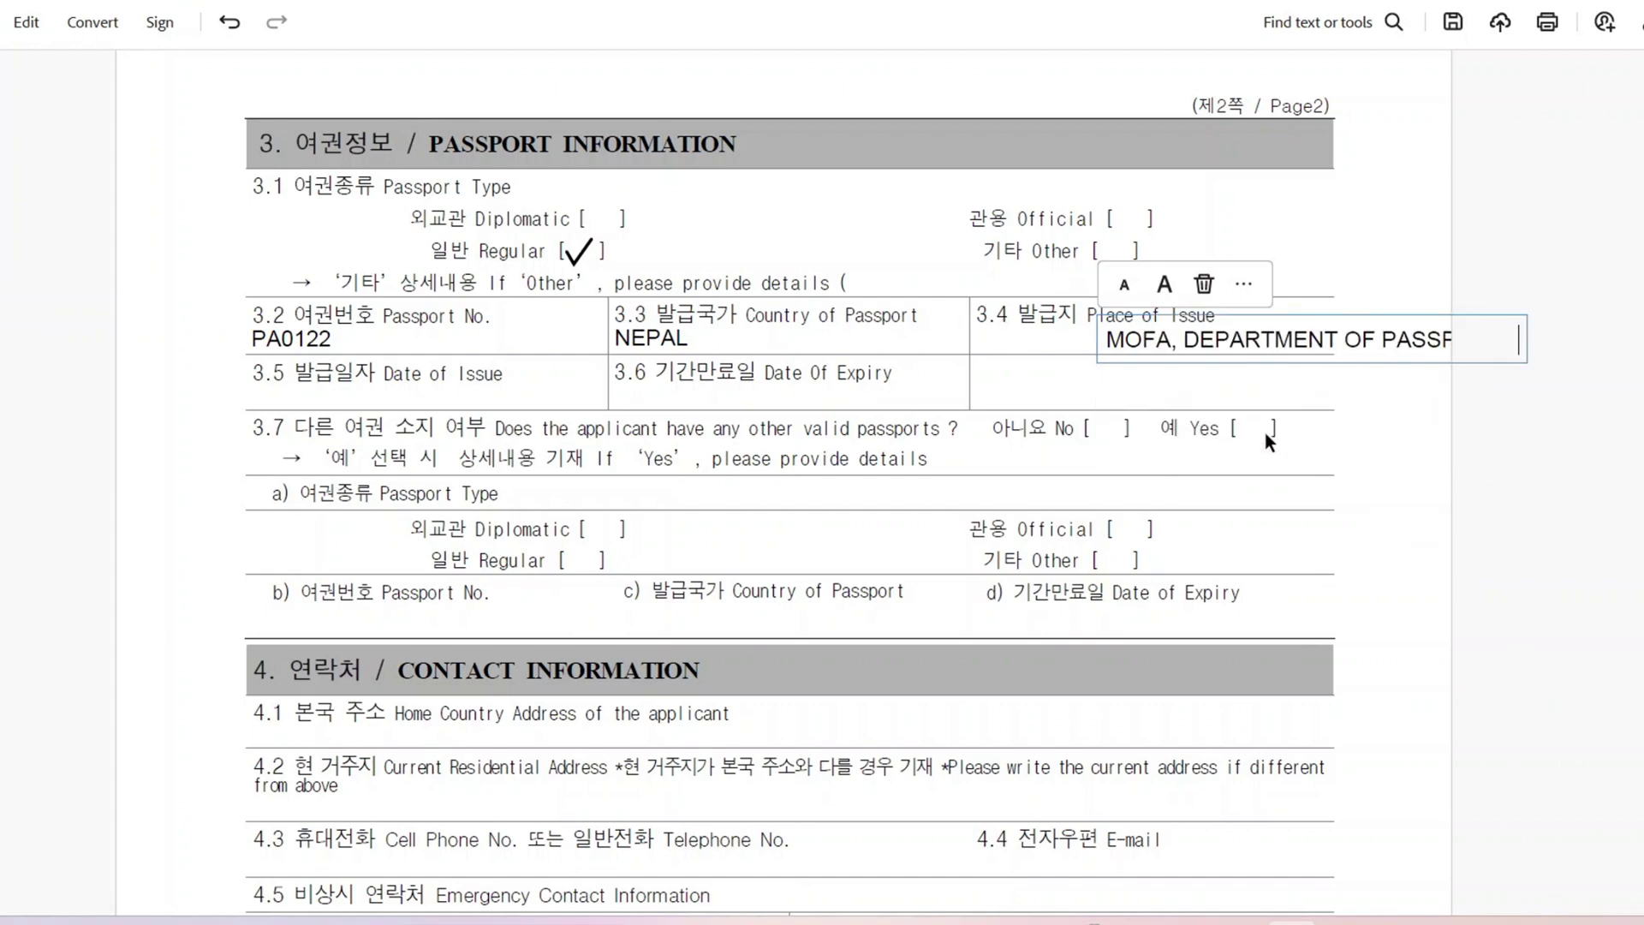
pyautogui.click(445, 394)
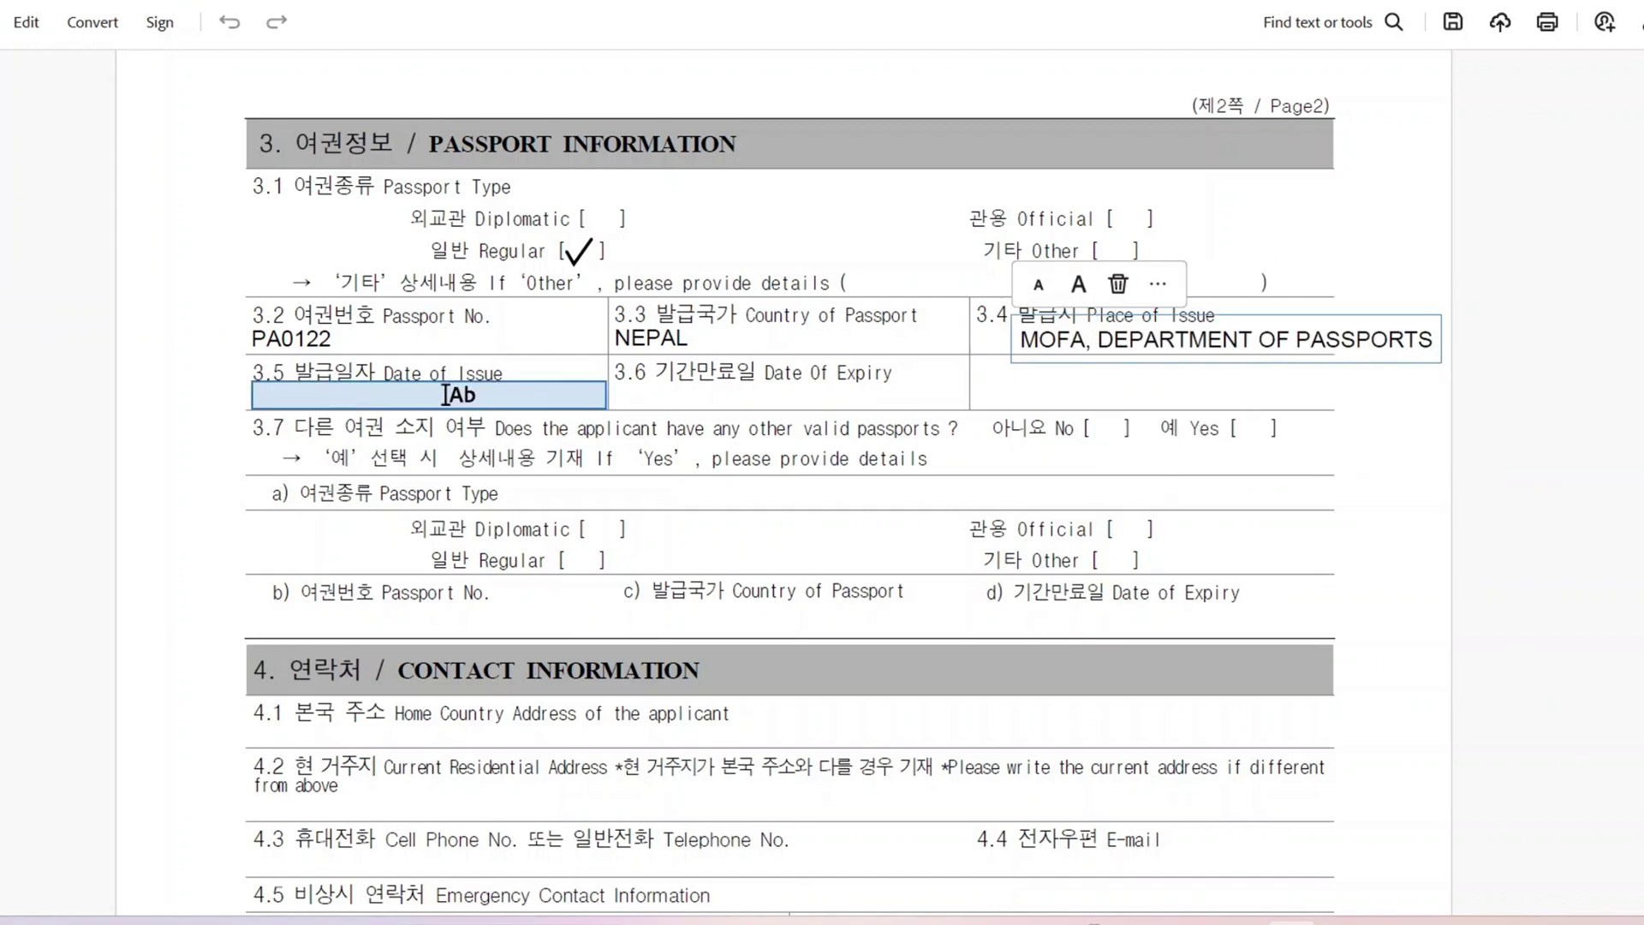
# Step: Paste issue date 2021-01-11 and expiry 2031-01-10, and tick No for other passports
pyautogui.click(445, 394)
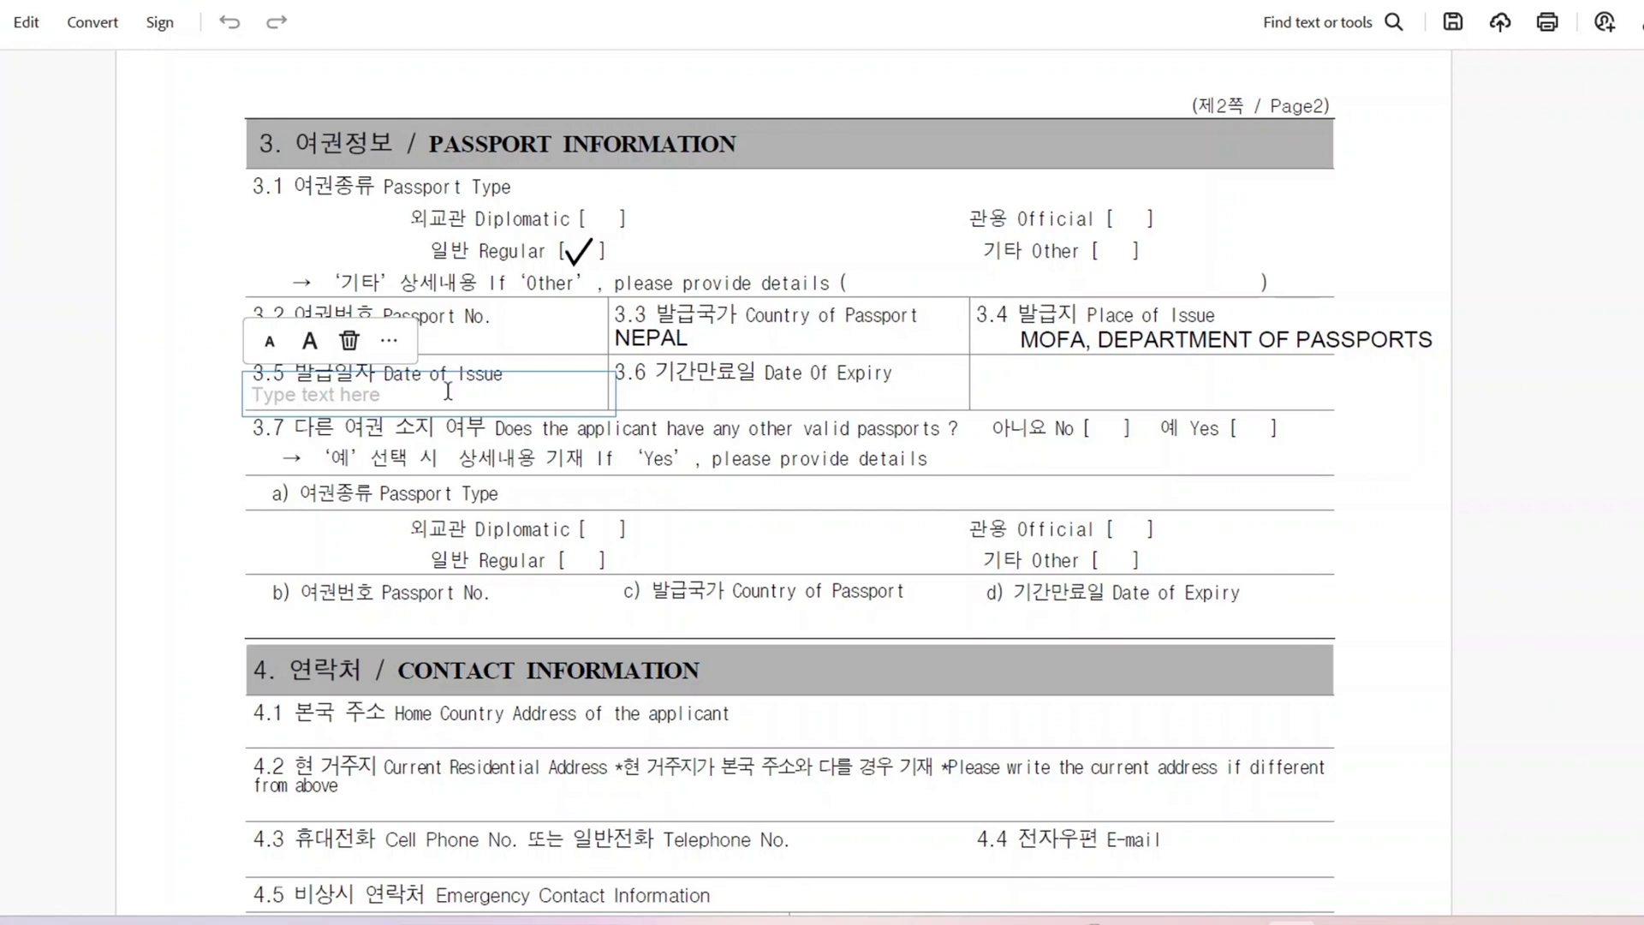
pyautogui.write('2021-01-11')
pyautogui.click(705, 396)
pyautogui.click(704, 396)
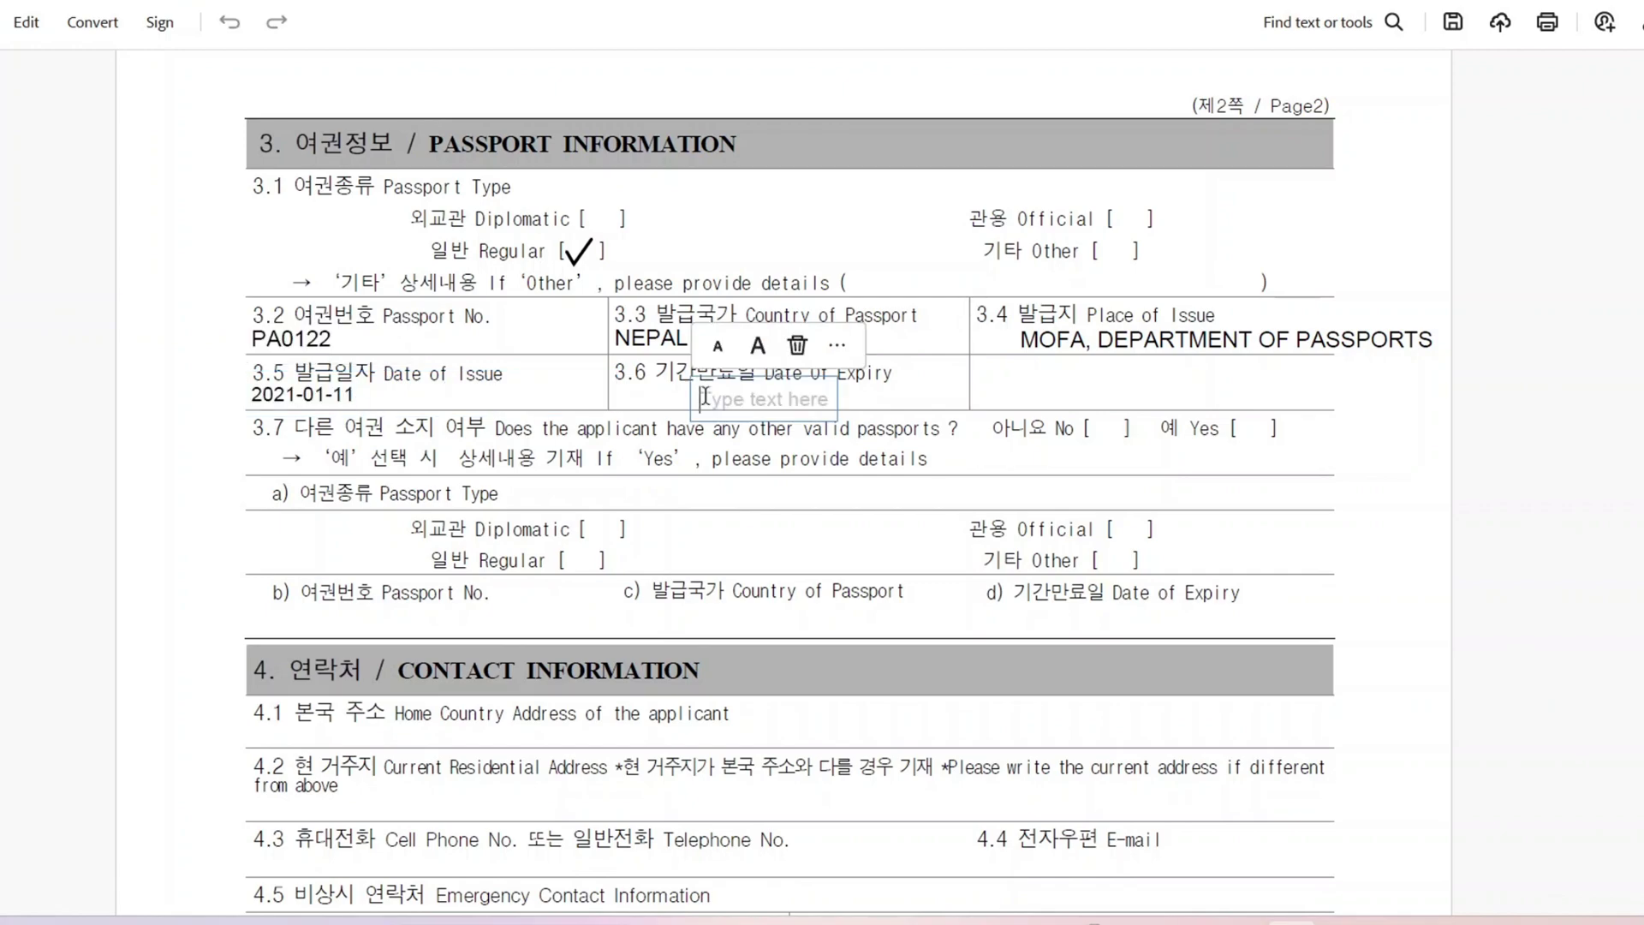
pyautogui.write('2031-01-10')
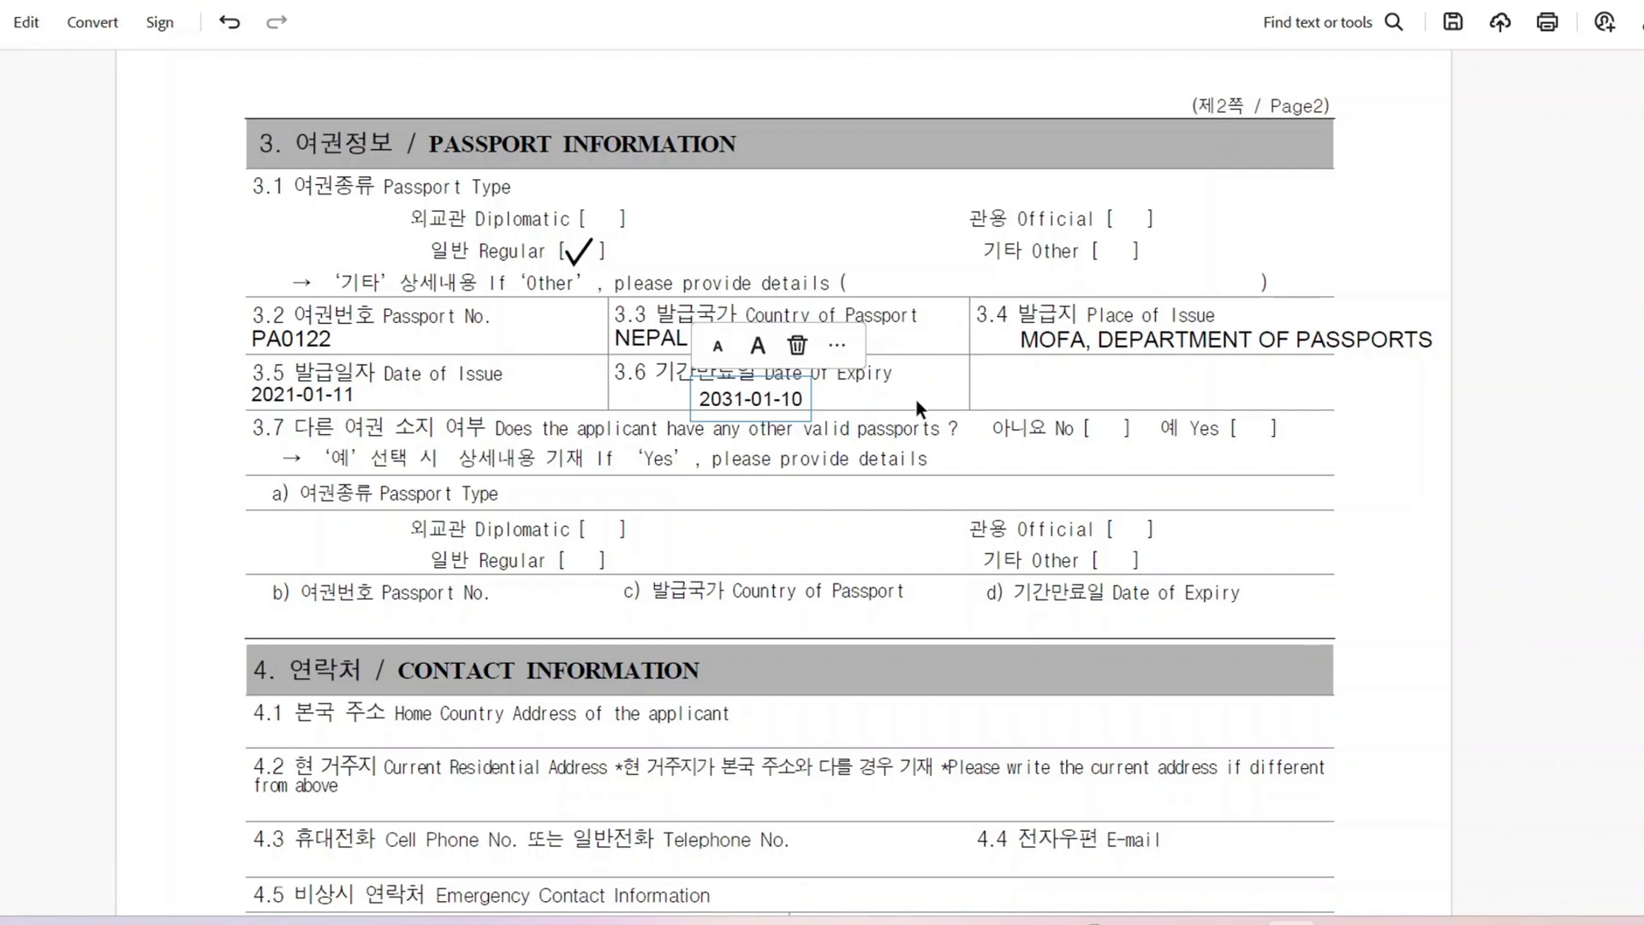
pyautogui.click(917, 401)
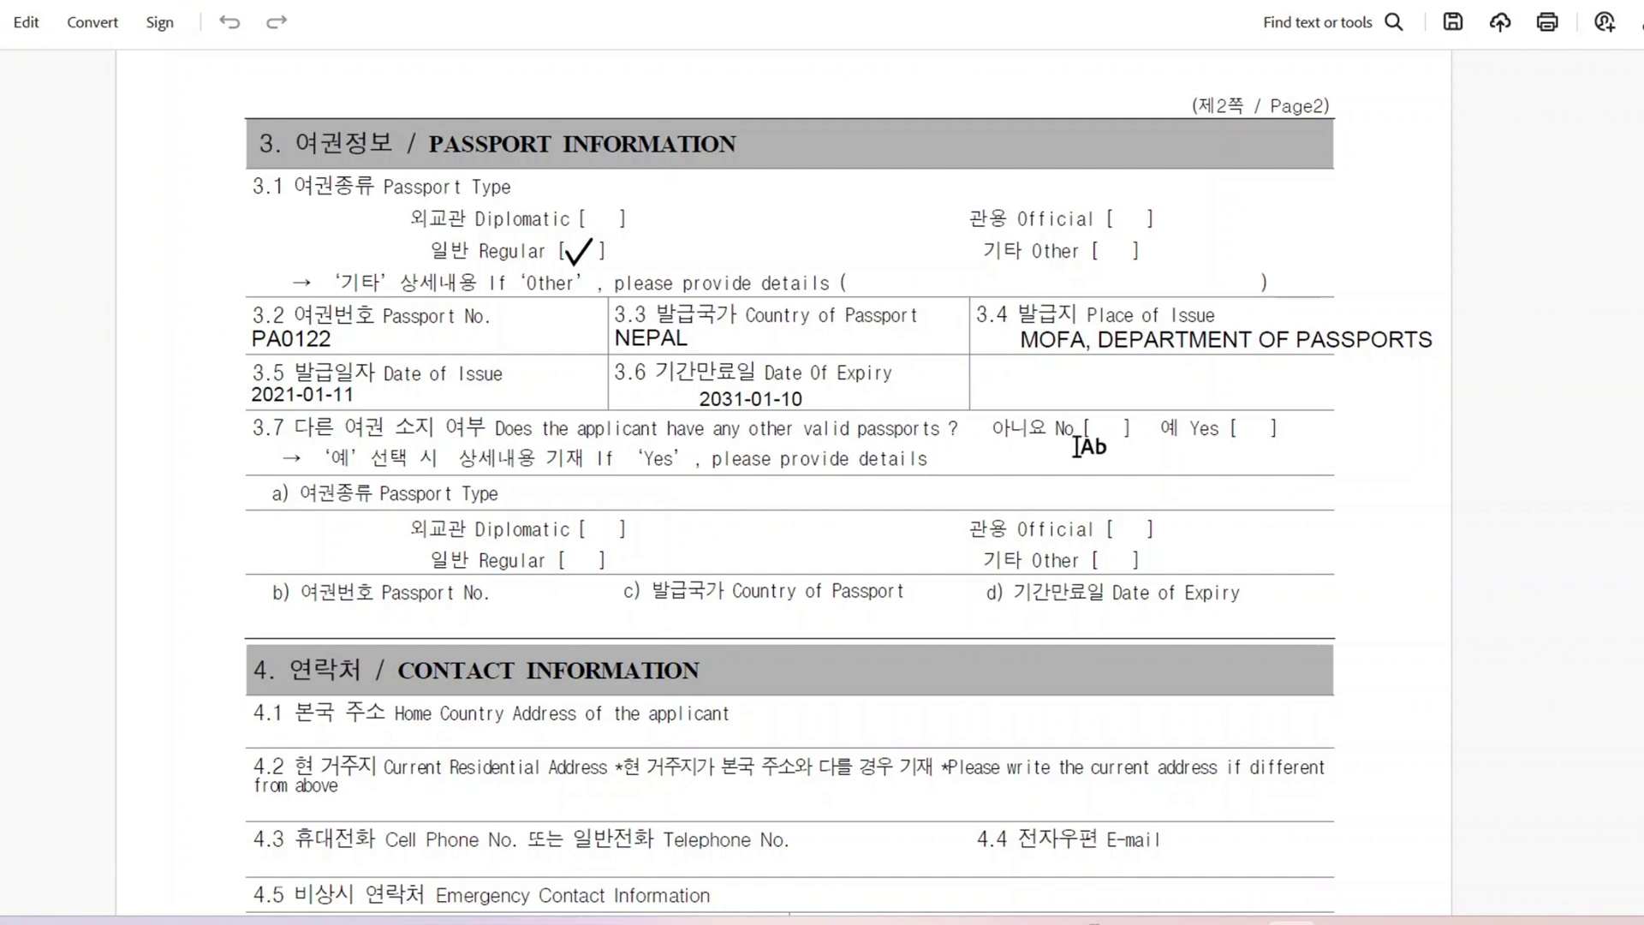
pyautogui.click(1101, 433)
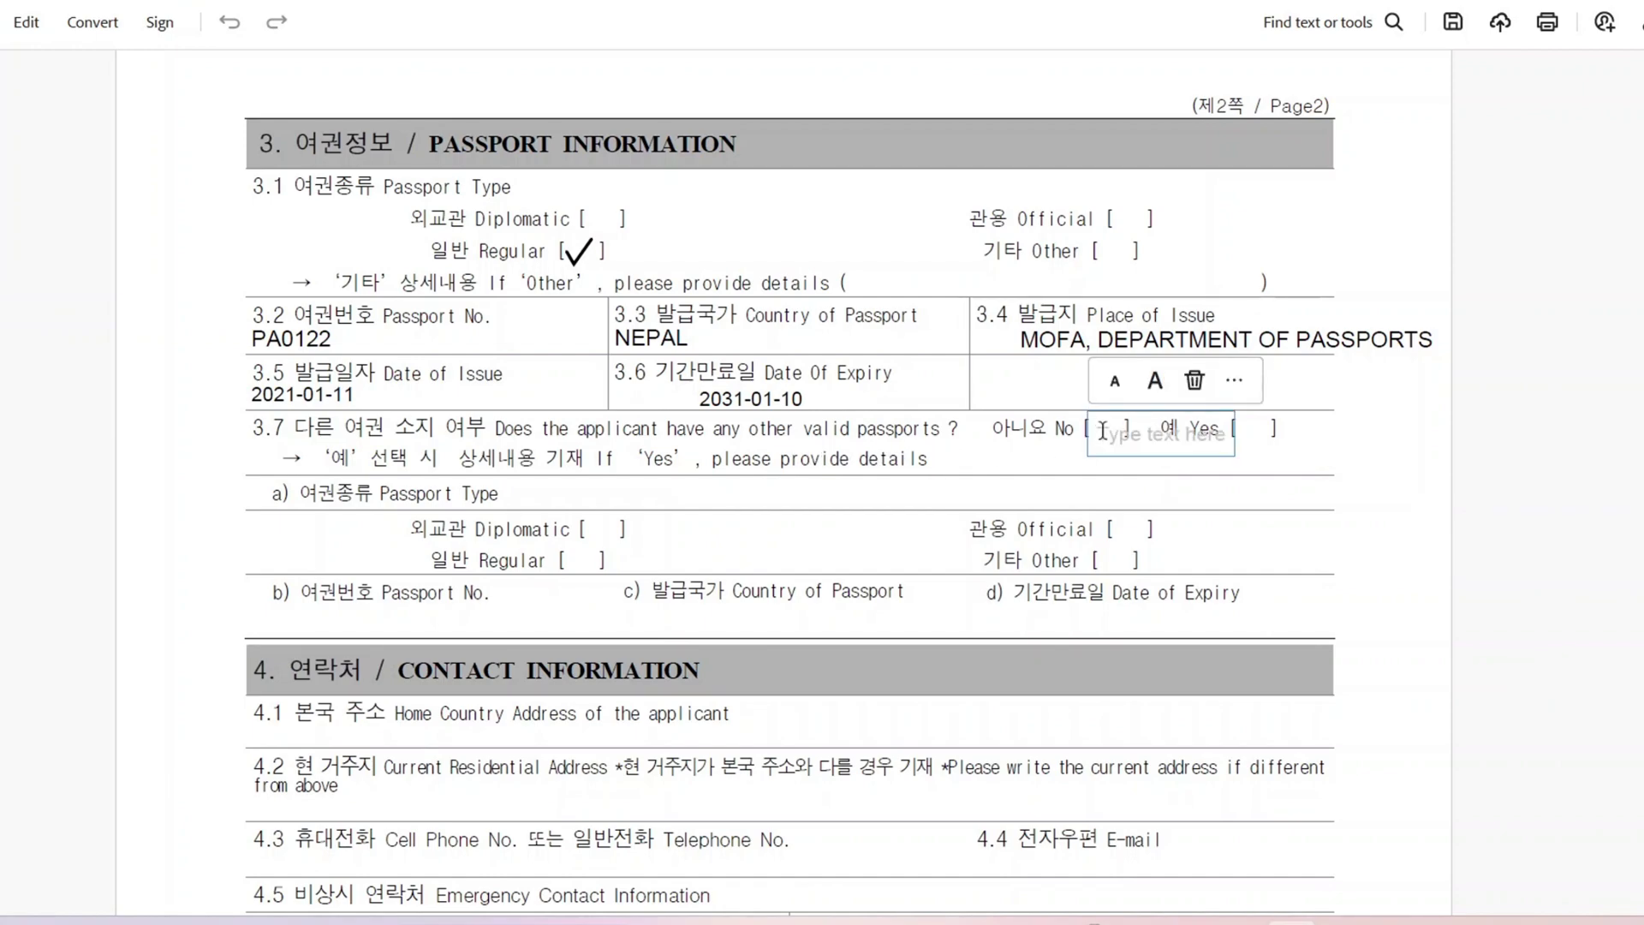
pyautogui.scroll(-3, 565, 408)
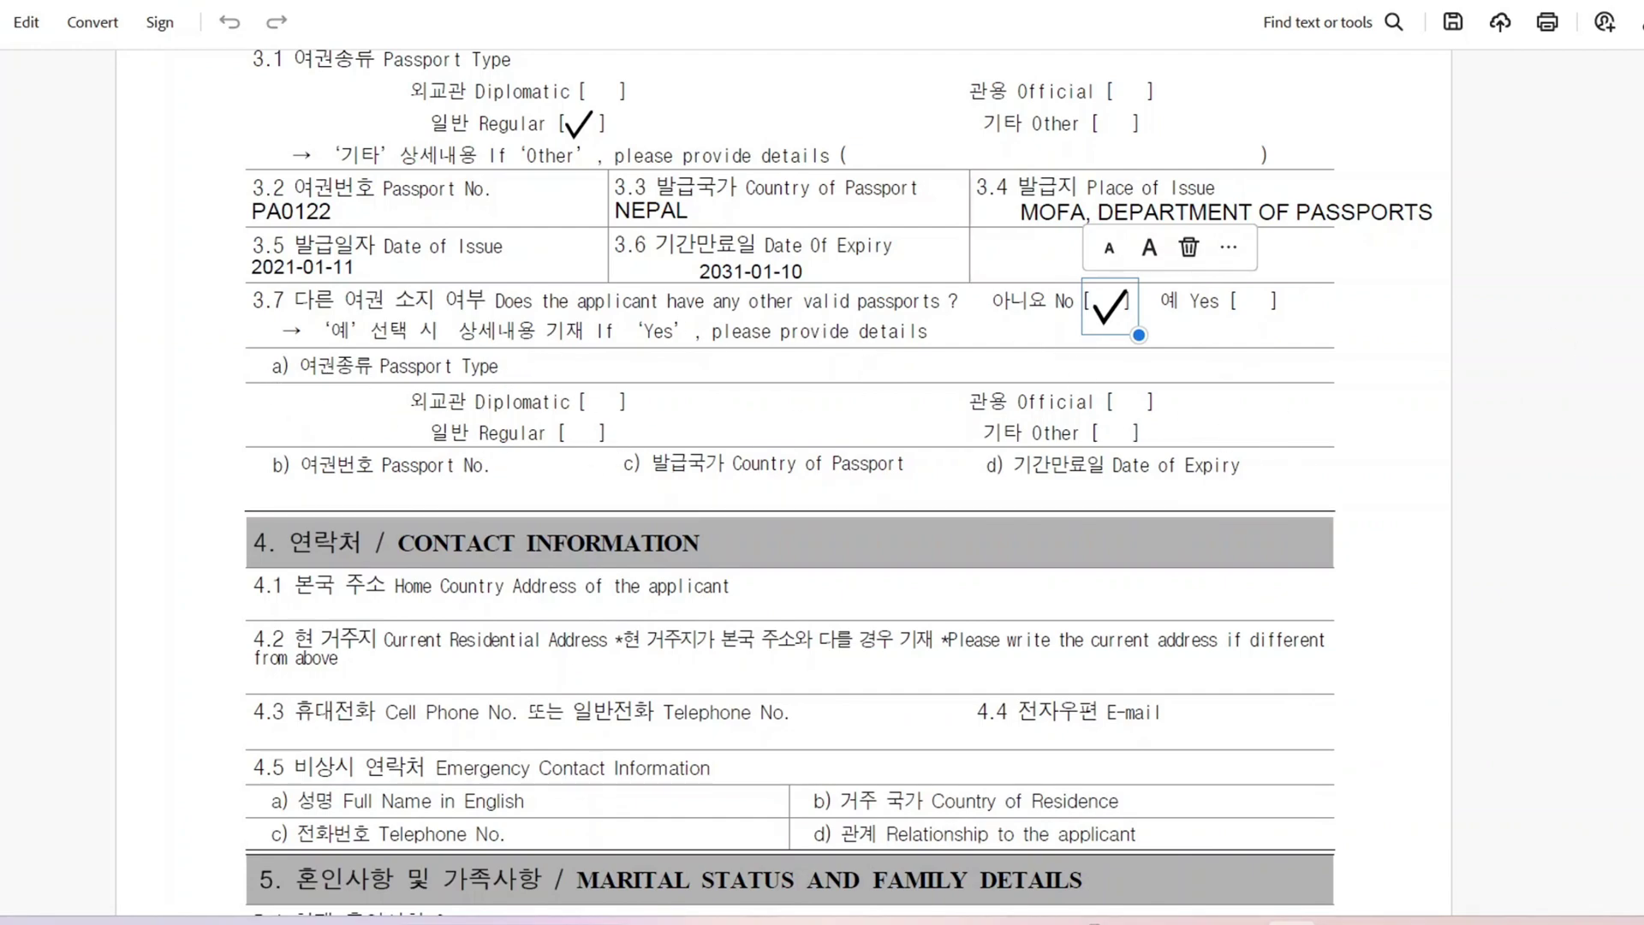
pyautogui.scroll(-4, 839, 483)
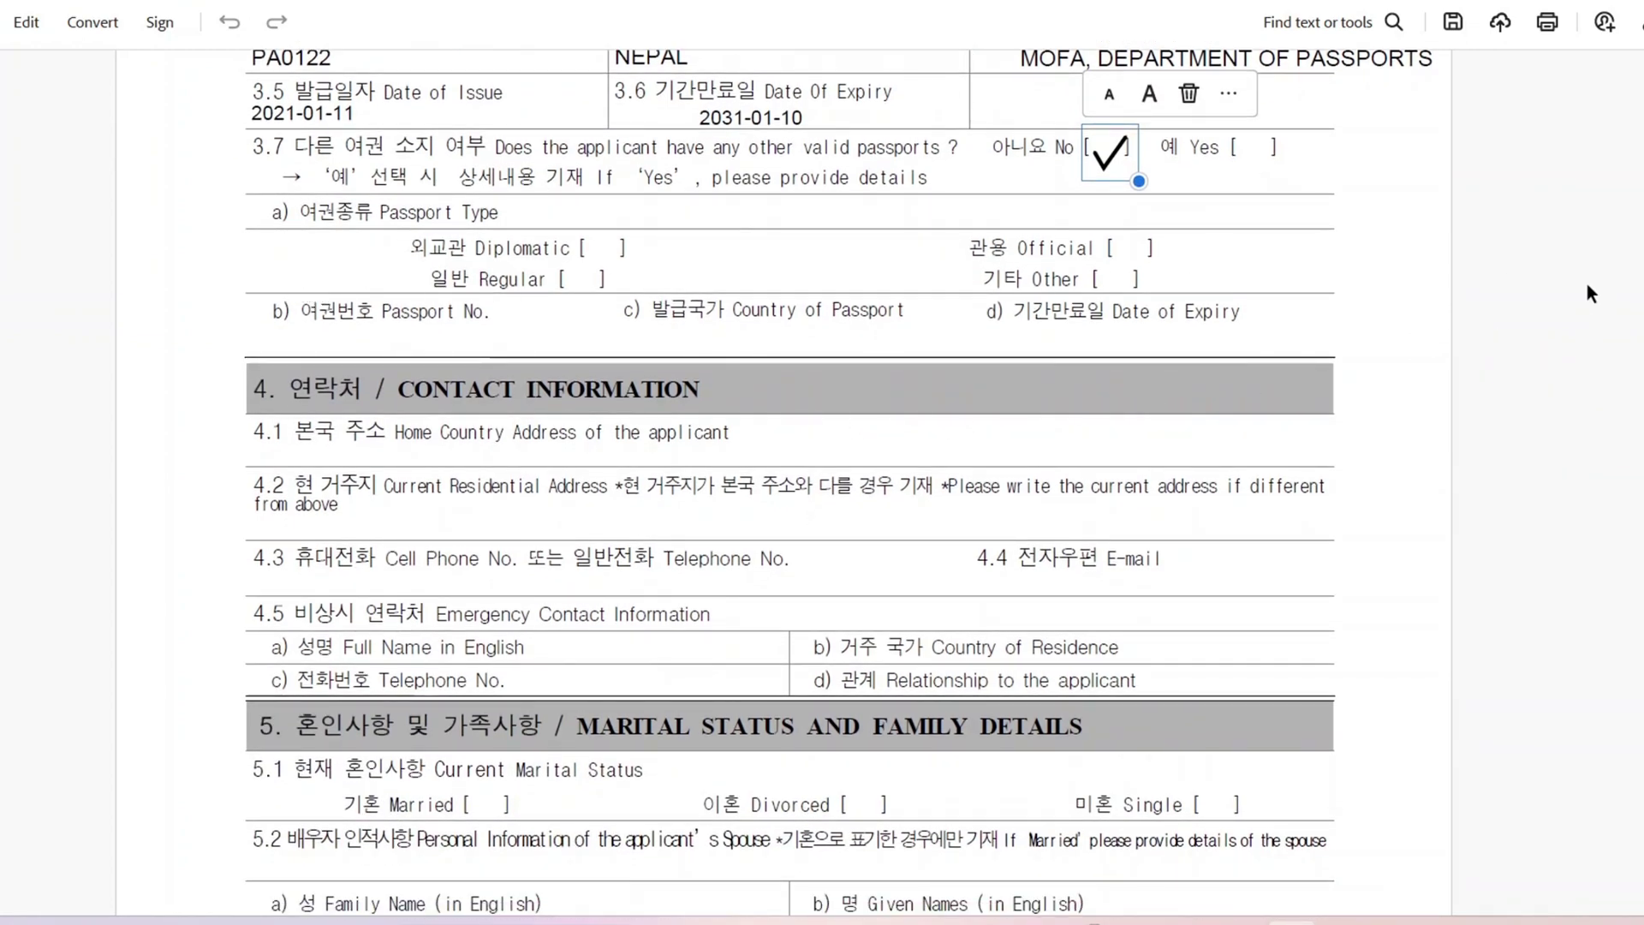
pyautogui.scroll(-4, 610, 408)
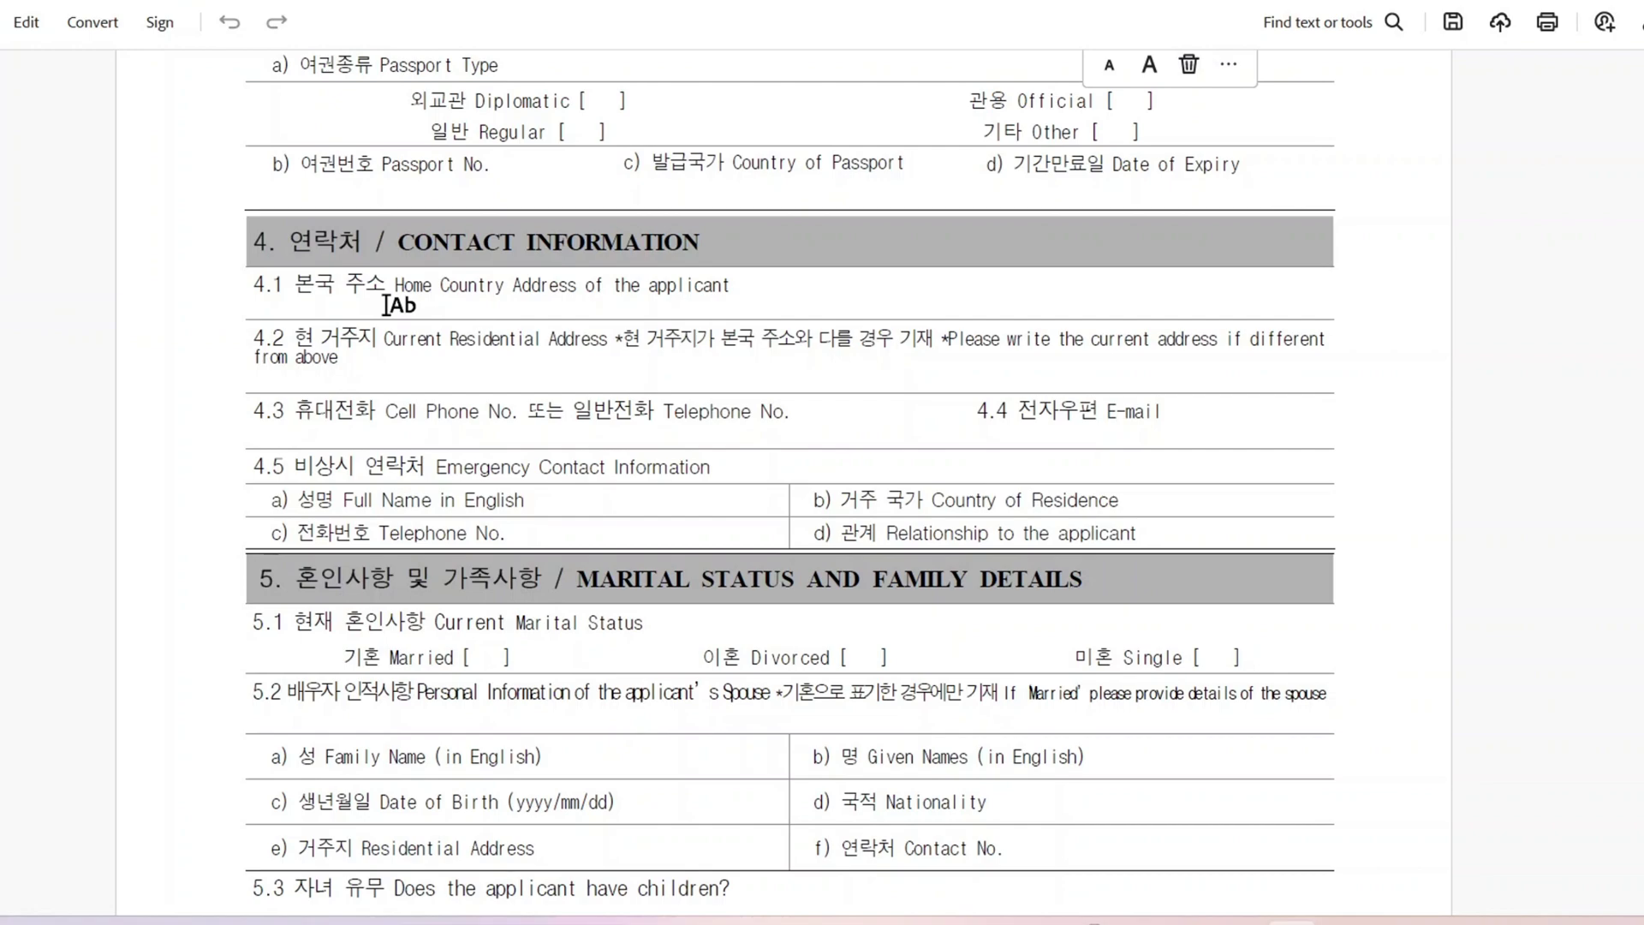
# Step: Enter the home and current residential addresses, the applicant's phone number and e-mail
pyautogui.click(386, 305)
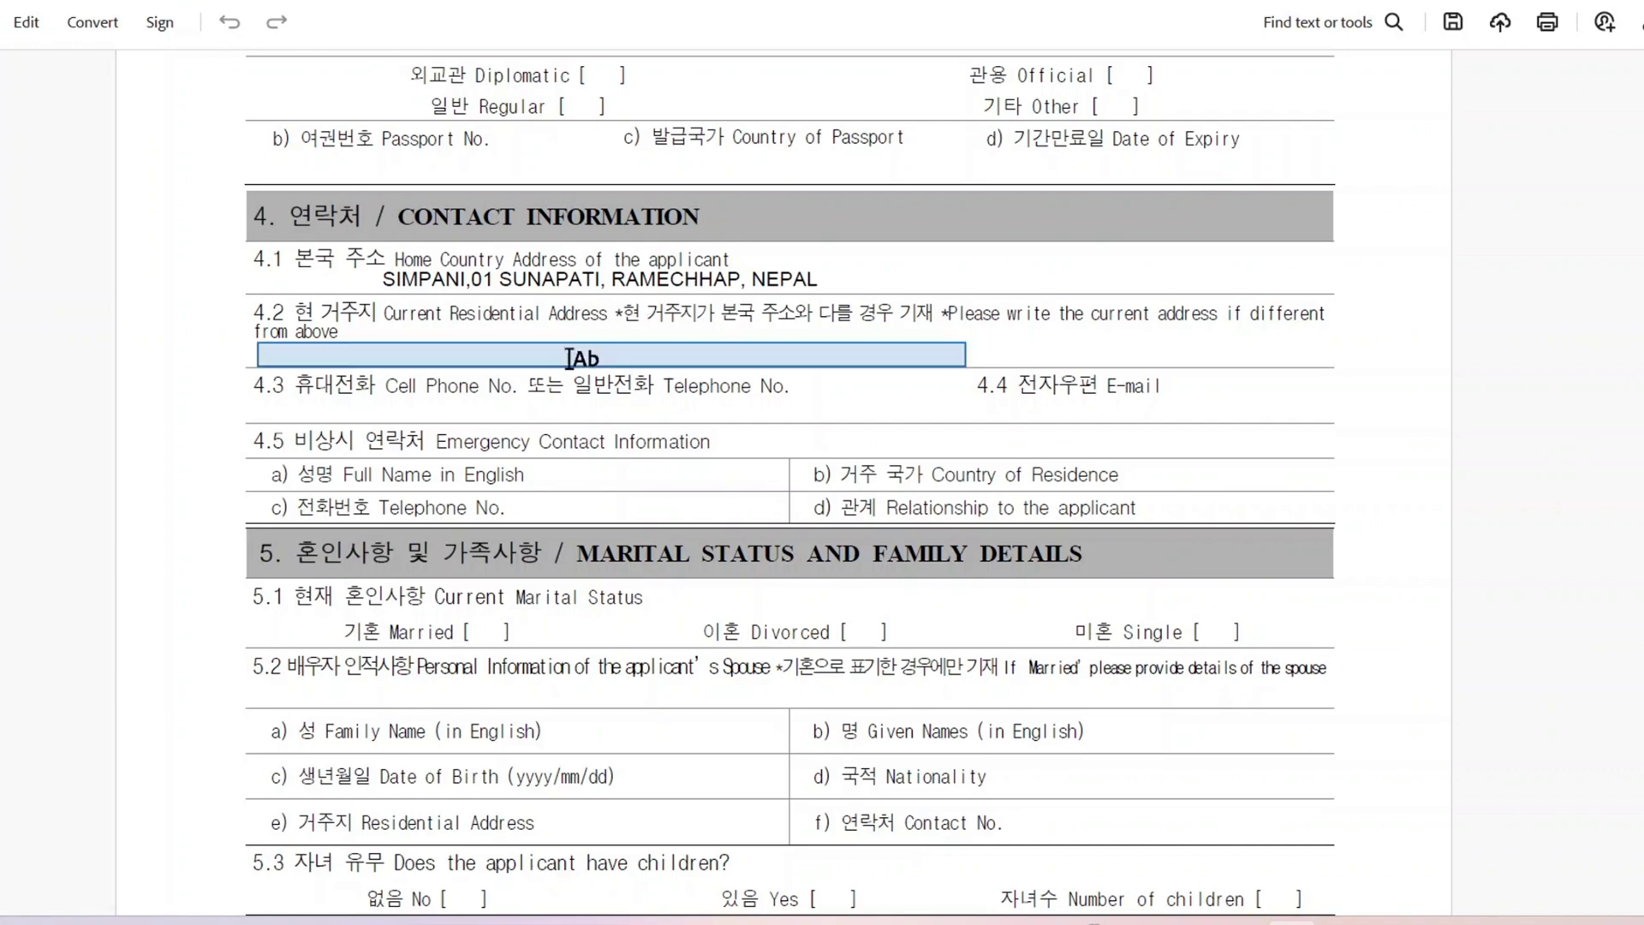
pyautogui.click(540, 350)
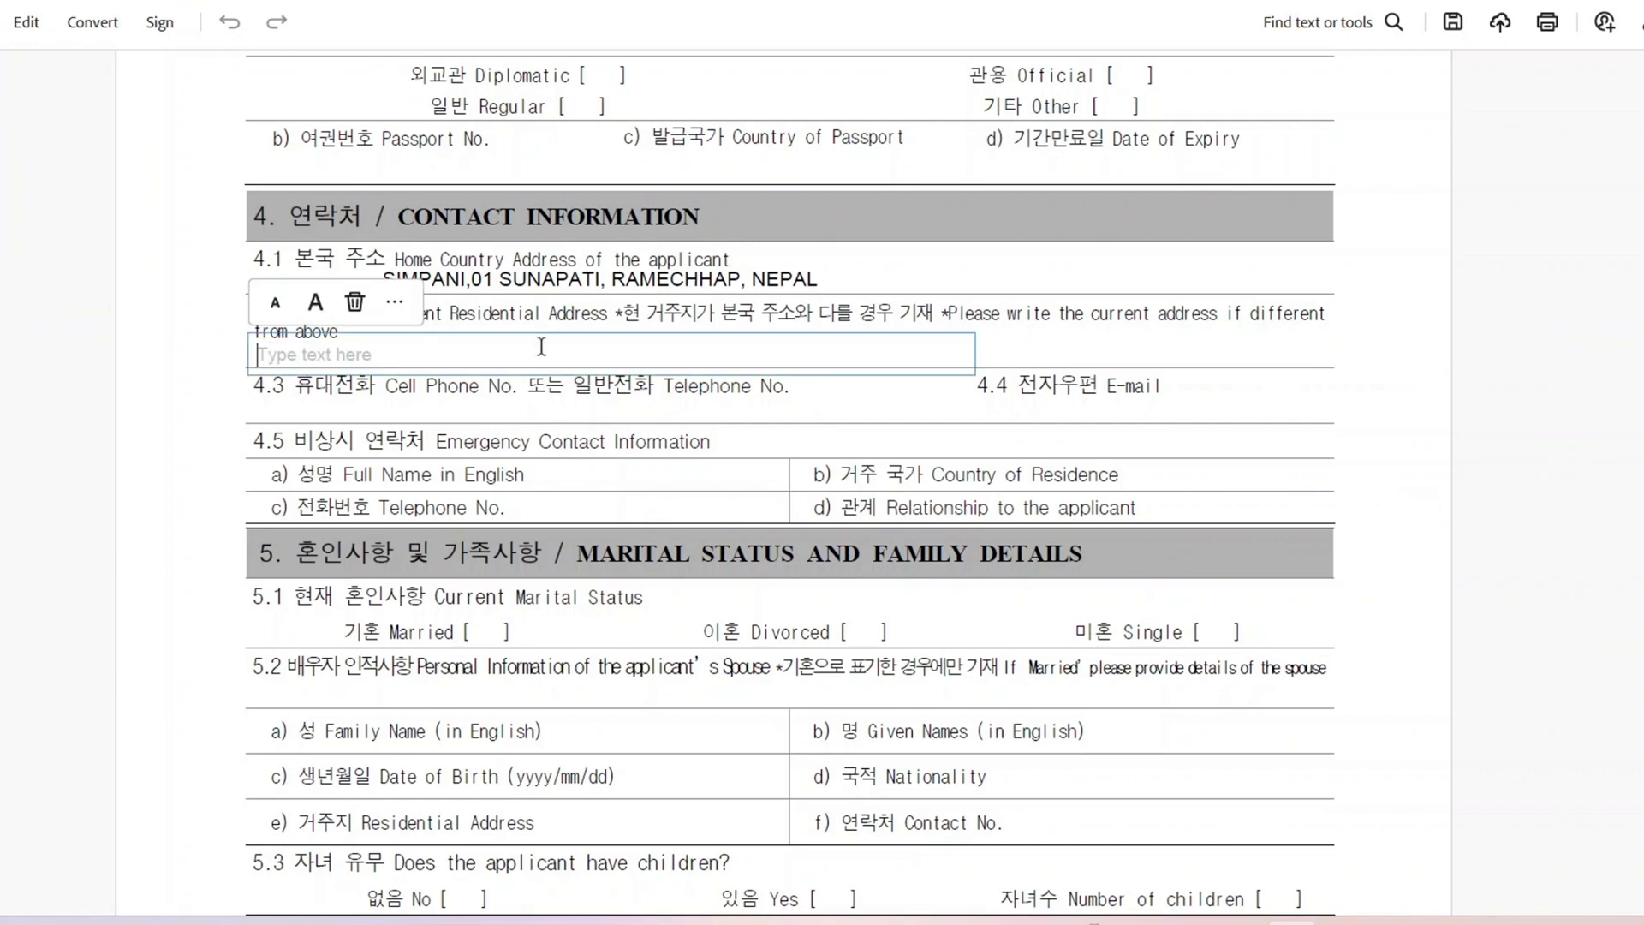
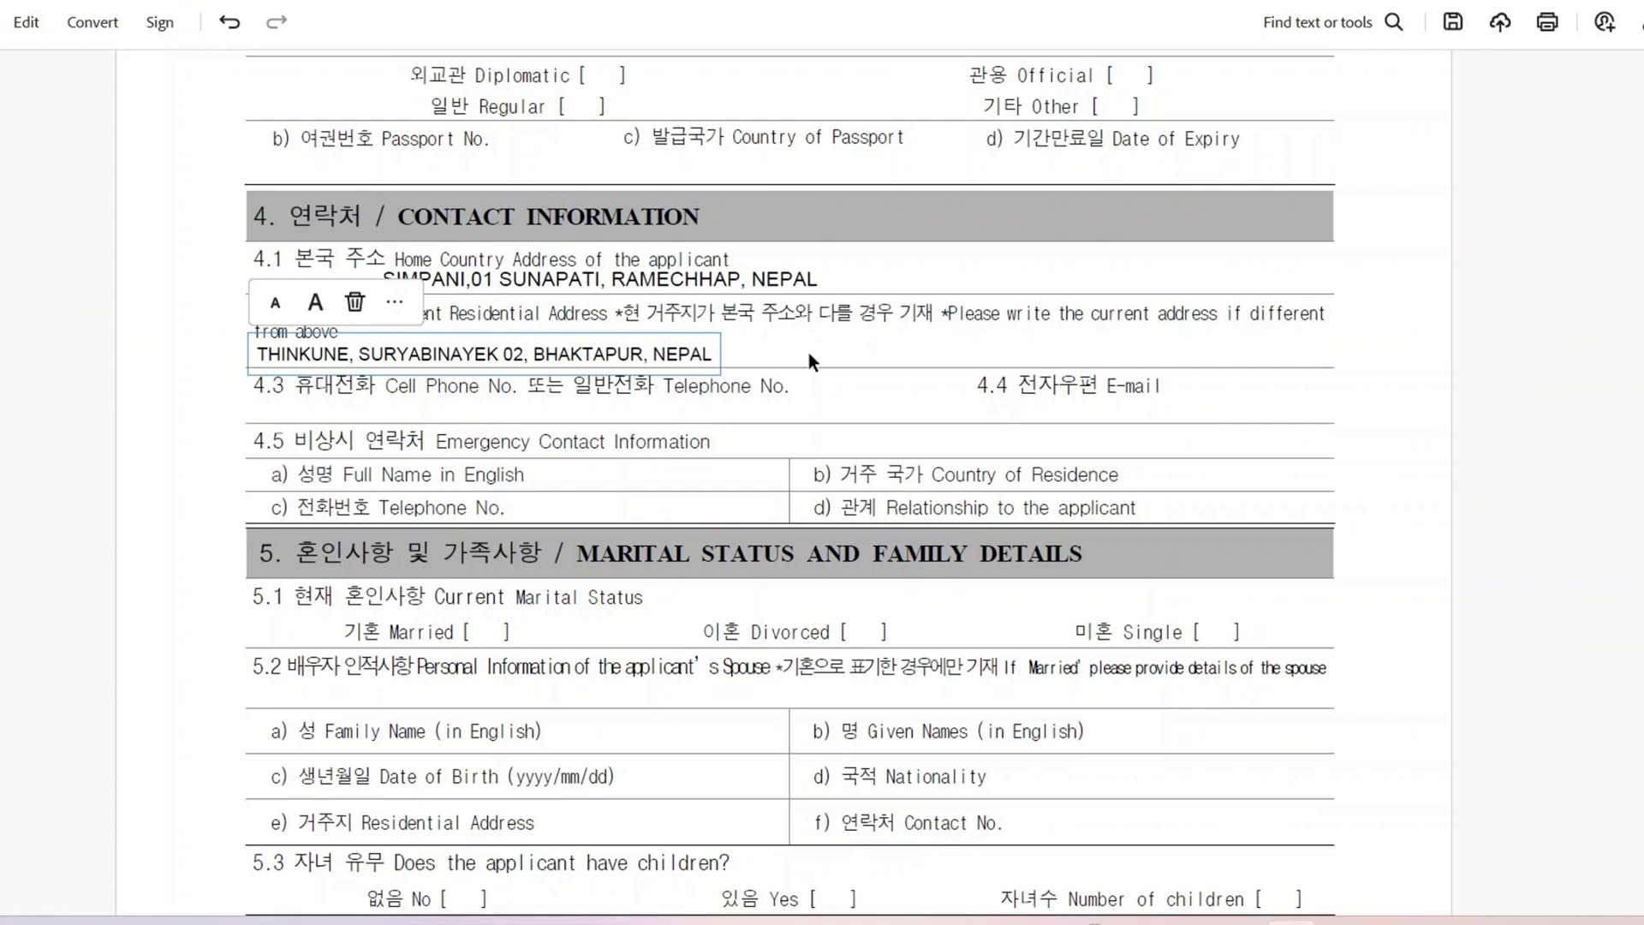
pyautogui.click(808, 352)
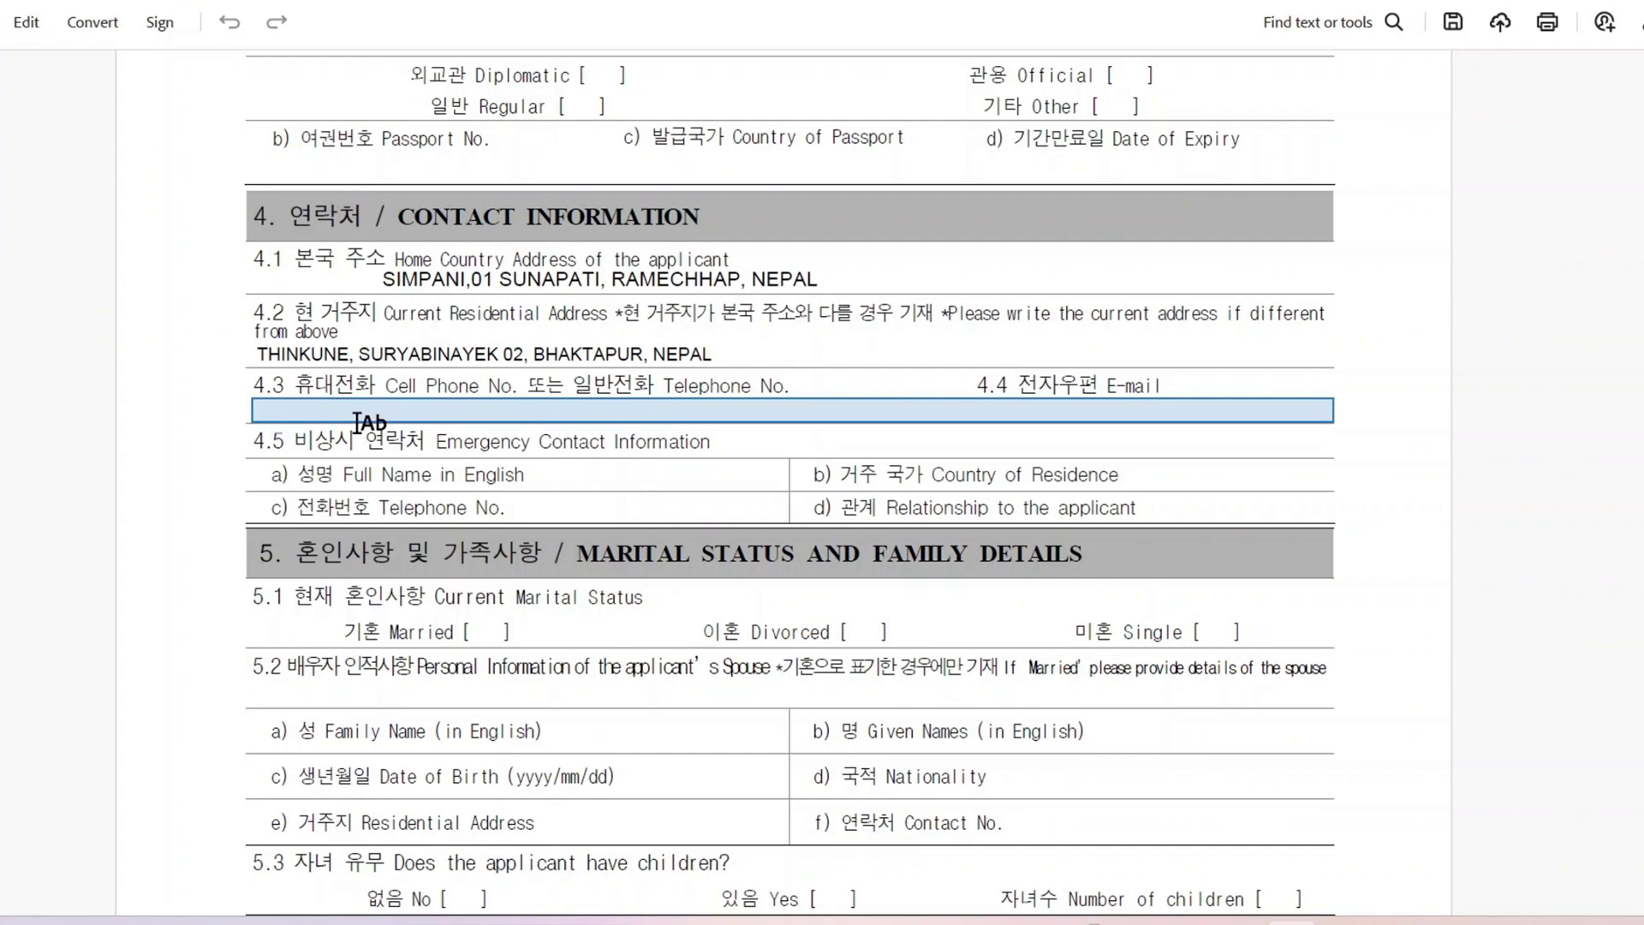
pyautogui.click(358, 421)
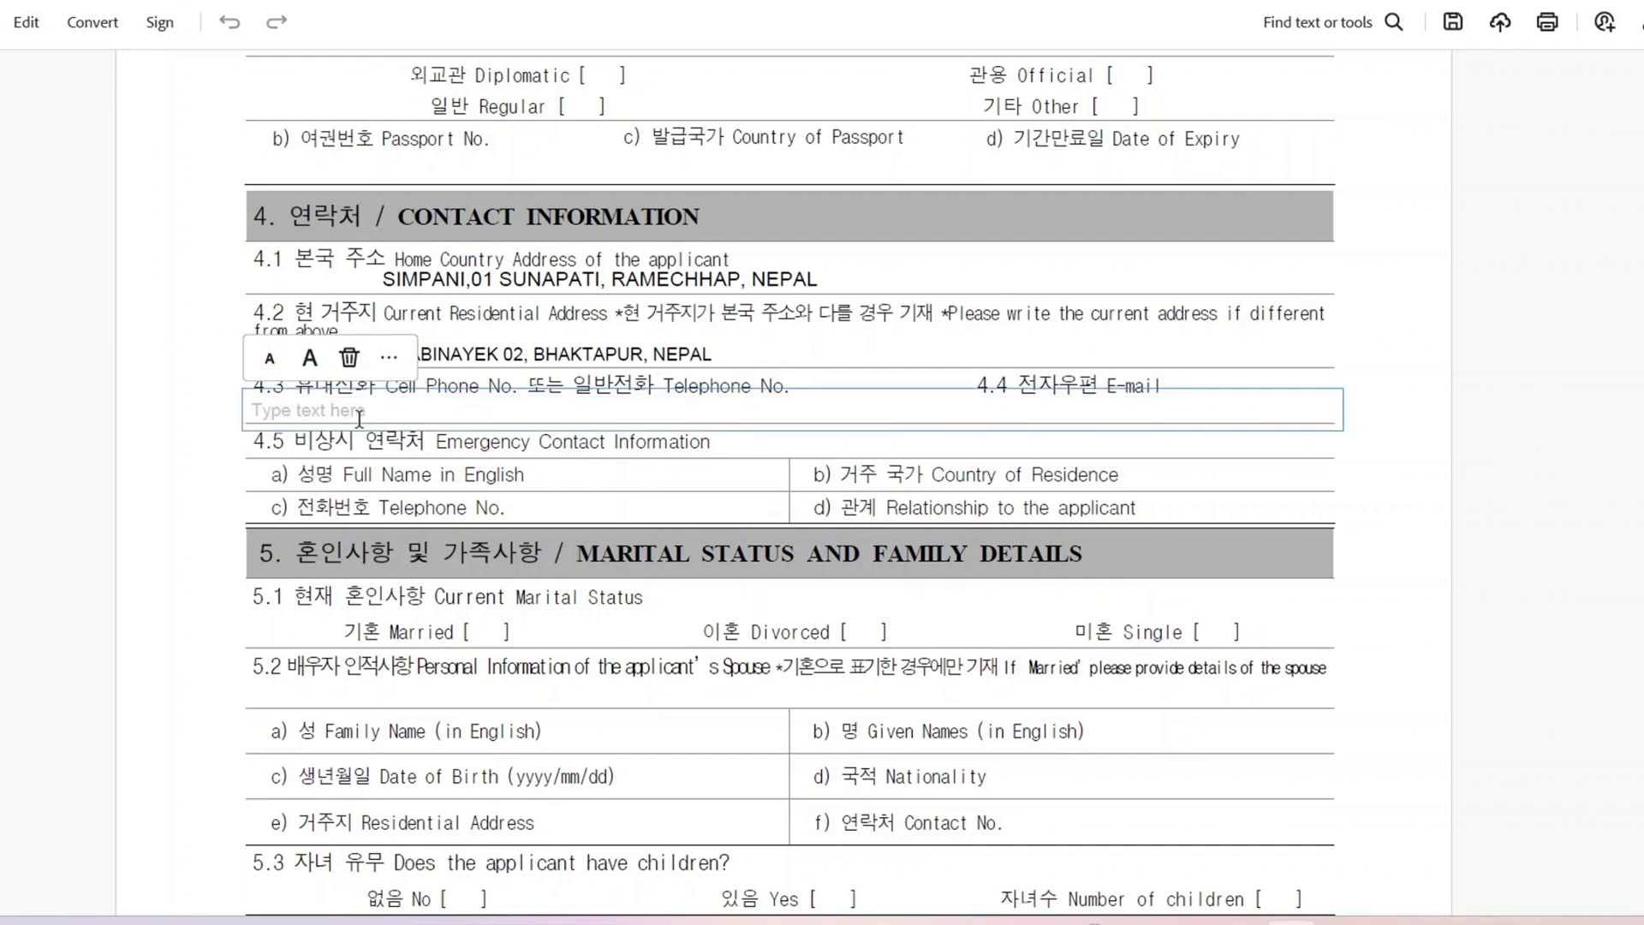
pyautogui.write('+977')
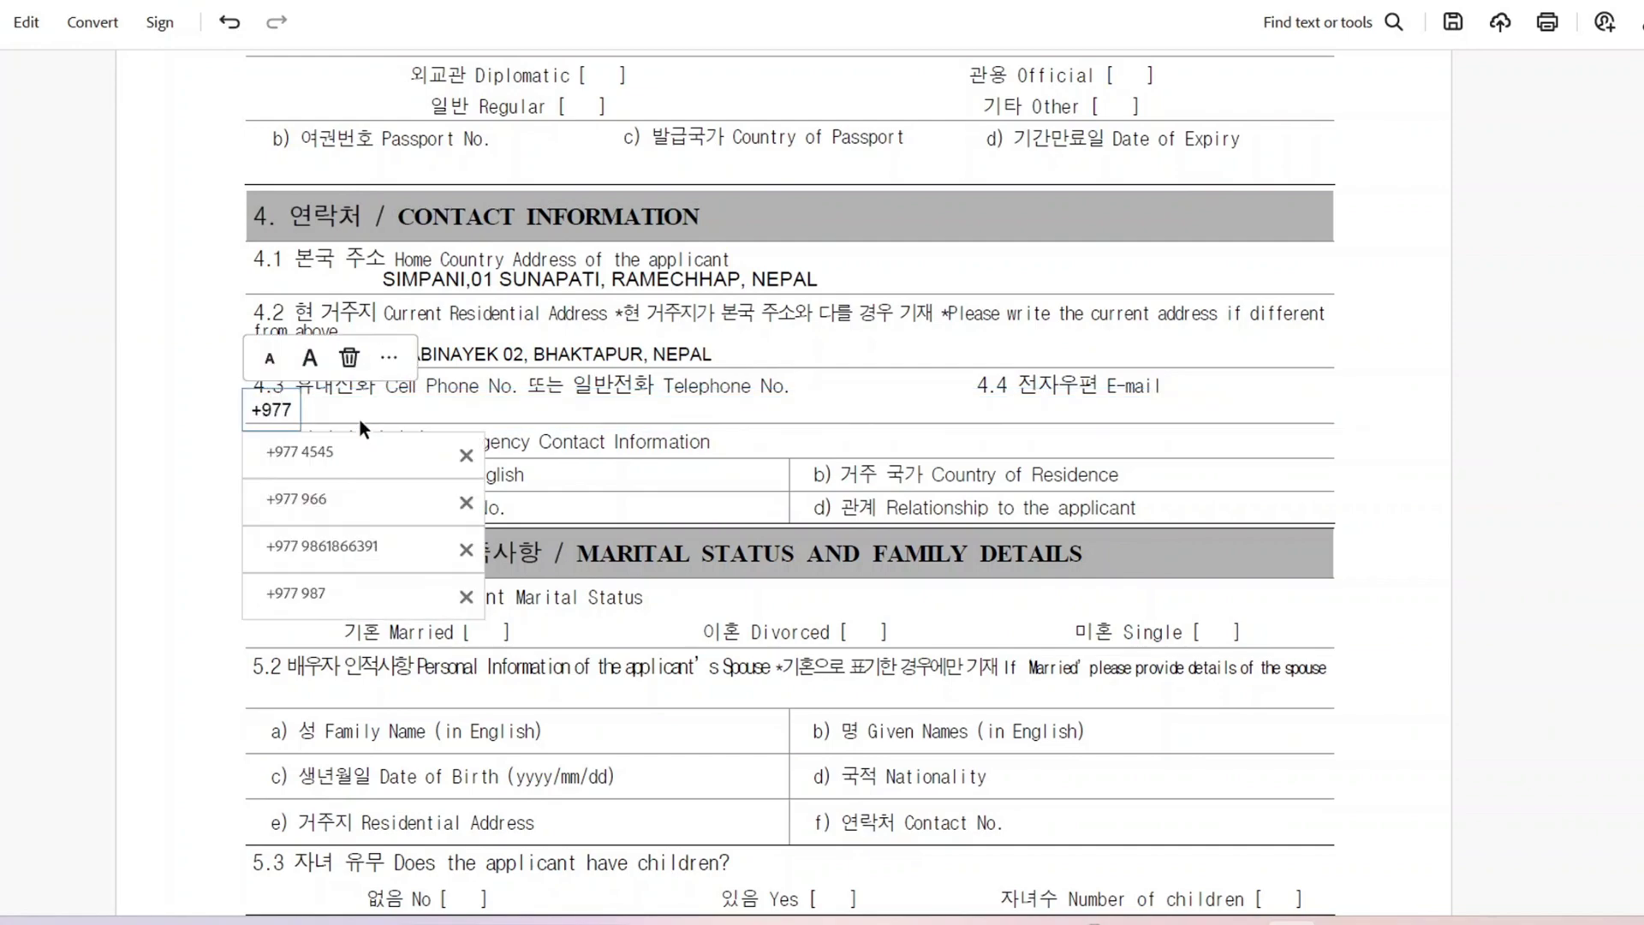
pyautogui.write(' 6955')
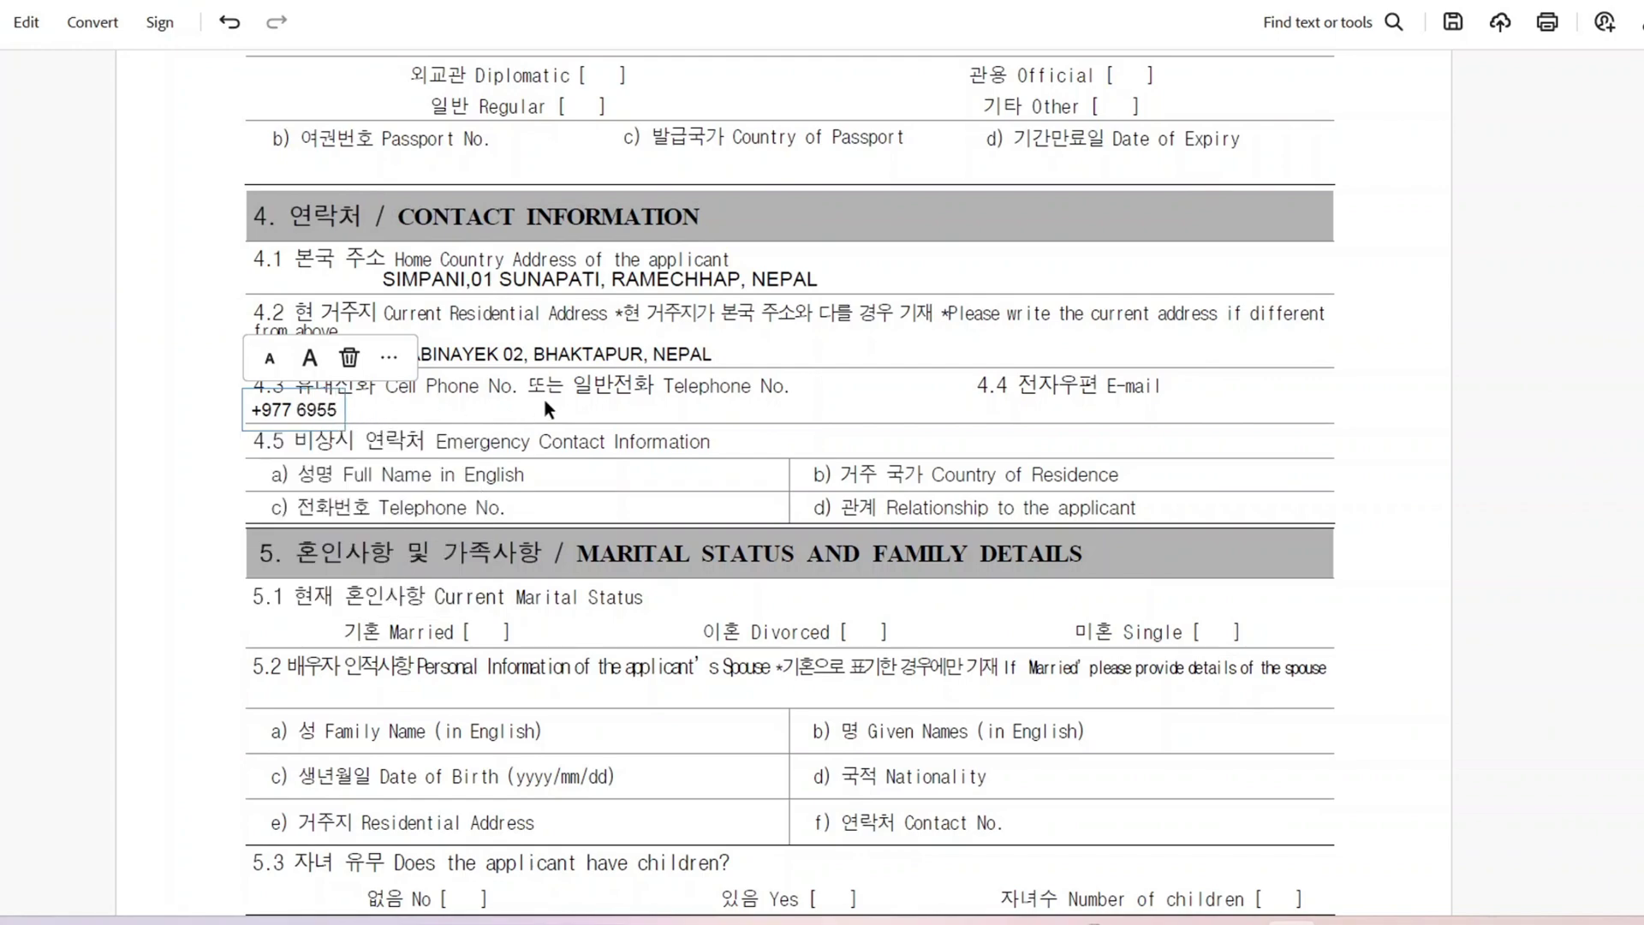
pyautogui.click(1002, 406)
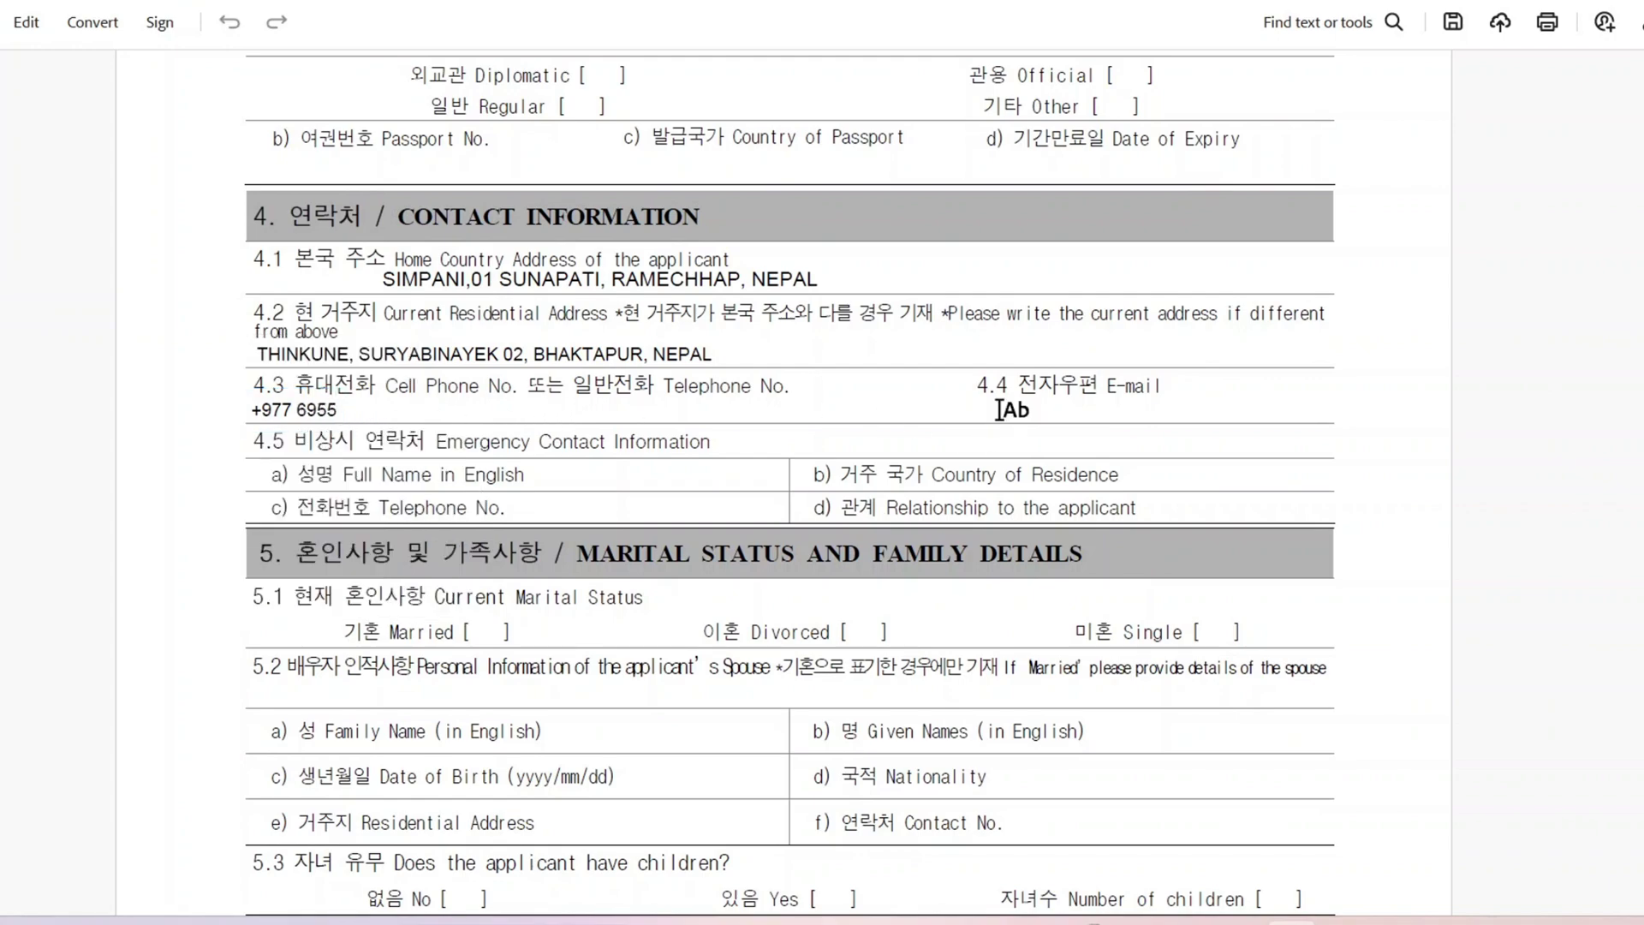
pyautogui.click(1000, 409)
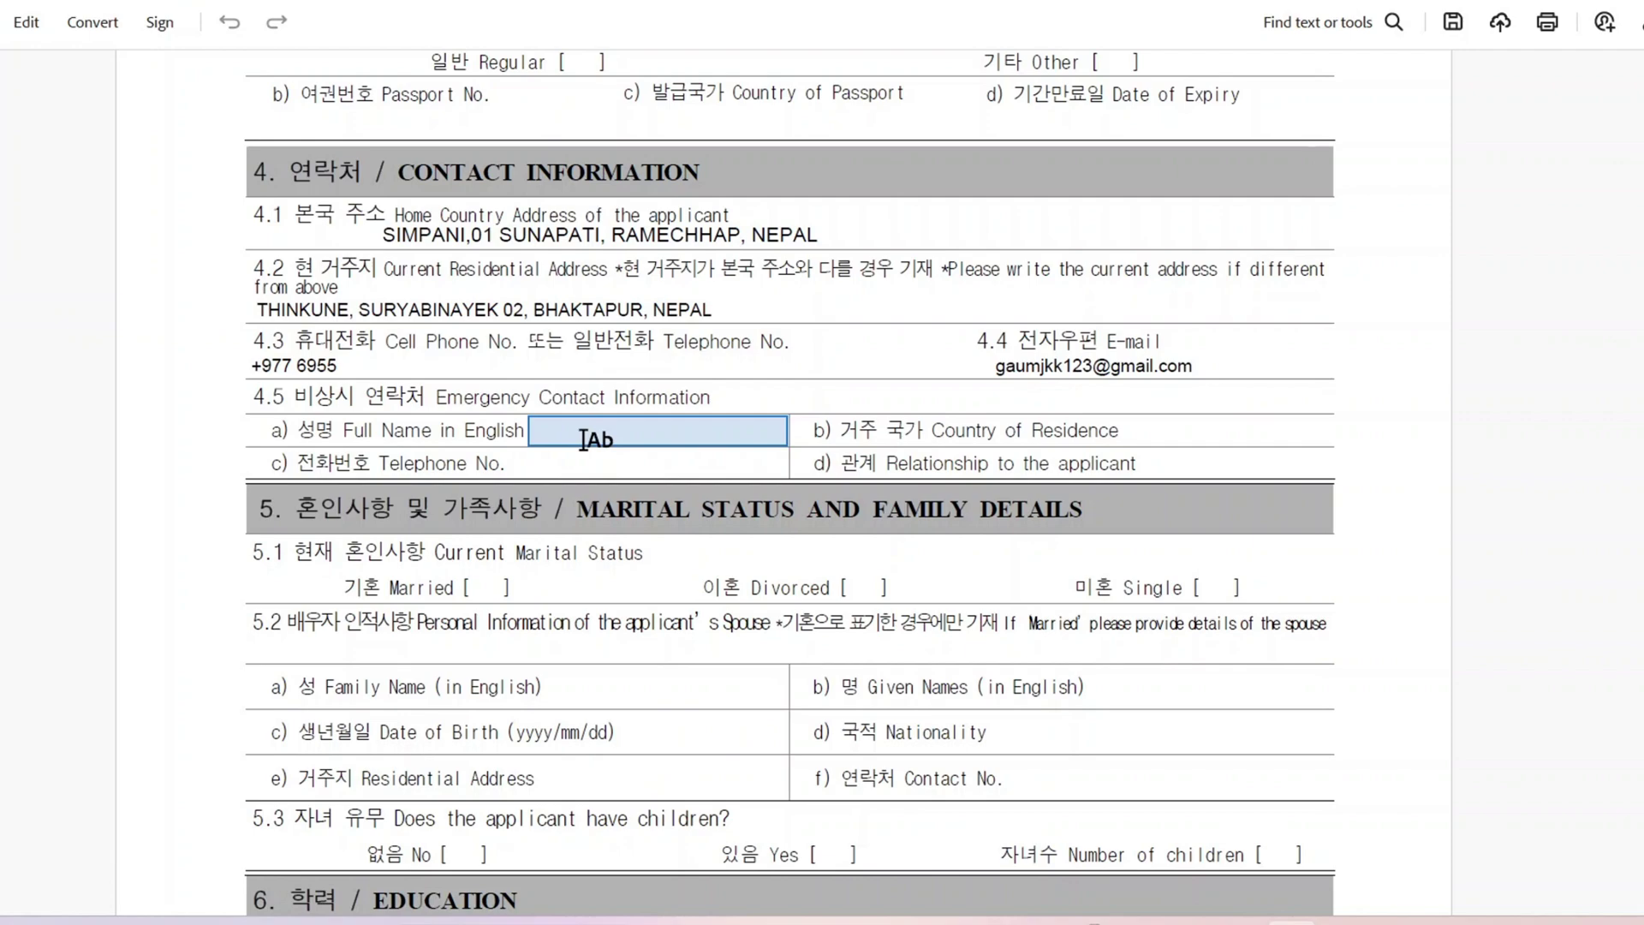
# Step: Add the emergency contact's name, country NEPAL, telephone number and relationship BROTHER
pyautogui.click(584, 438)
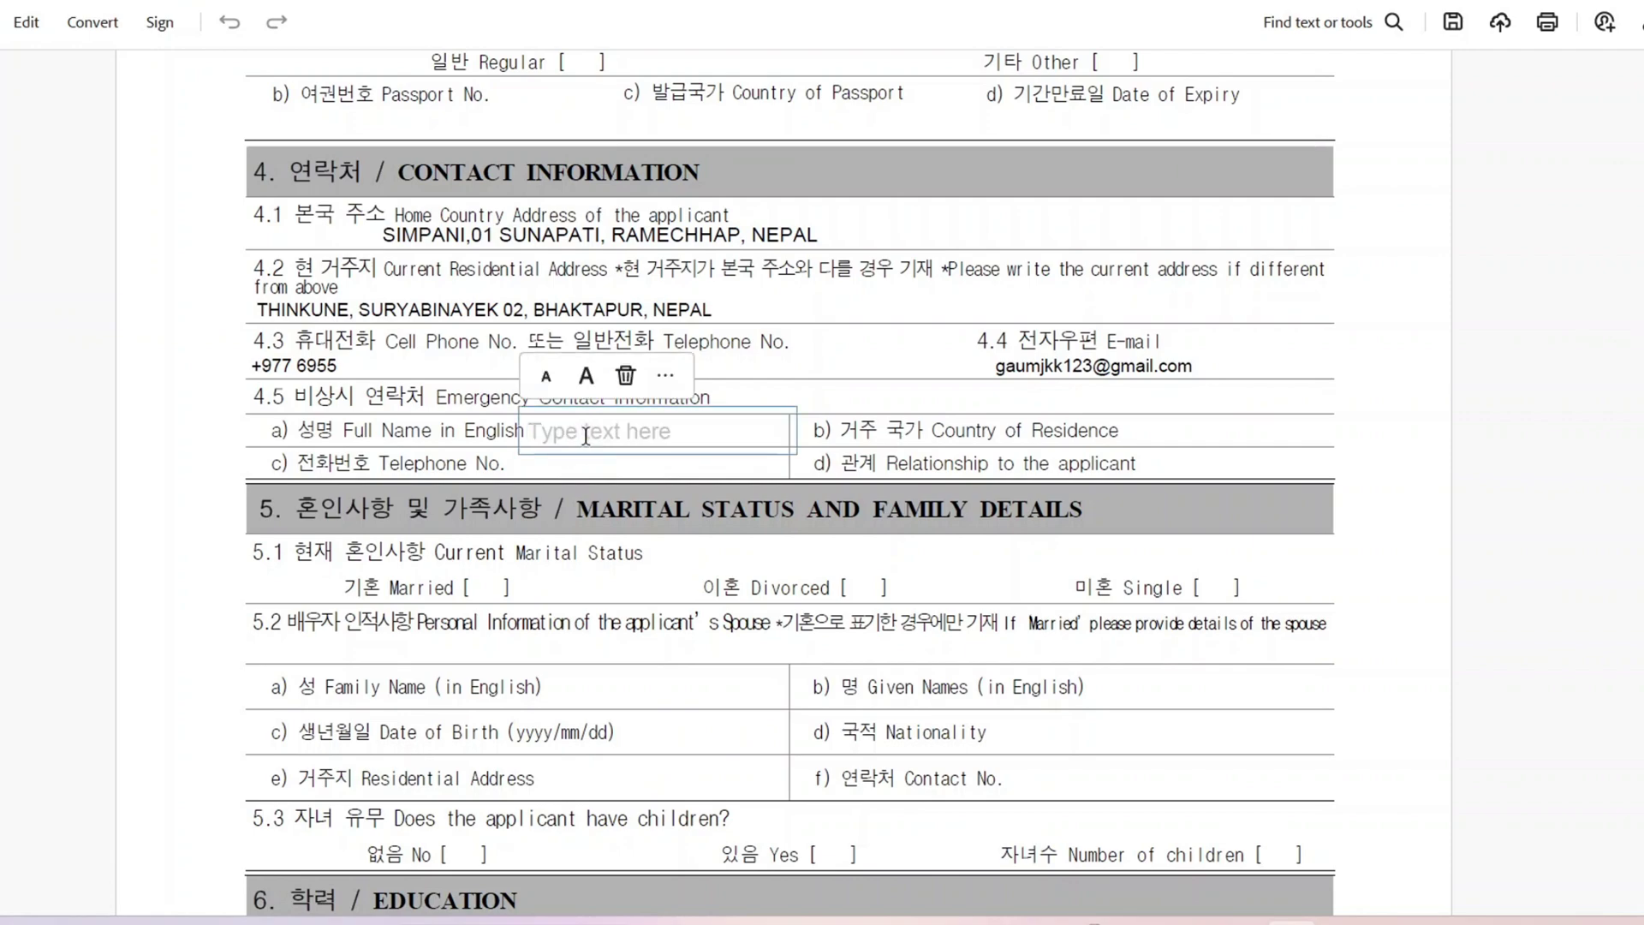
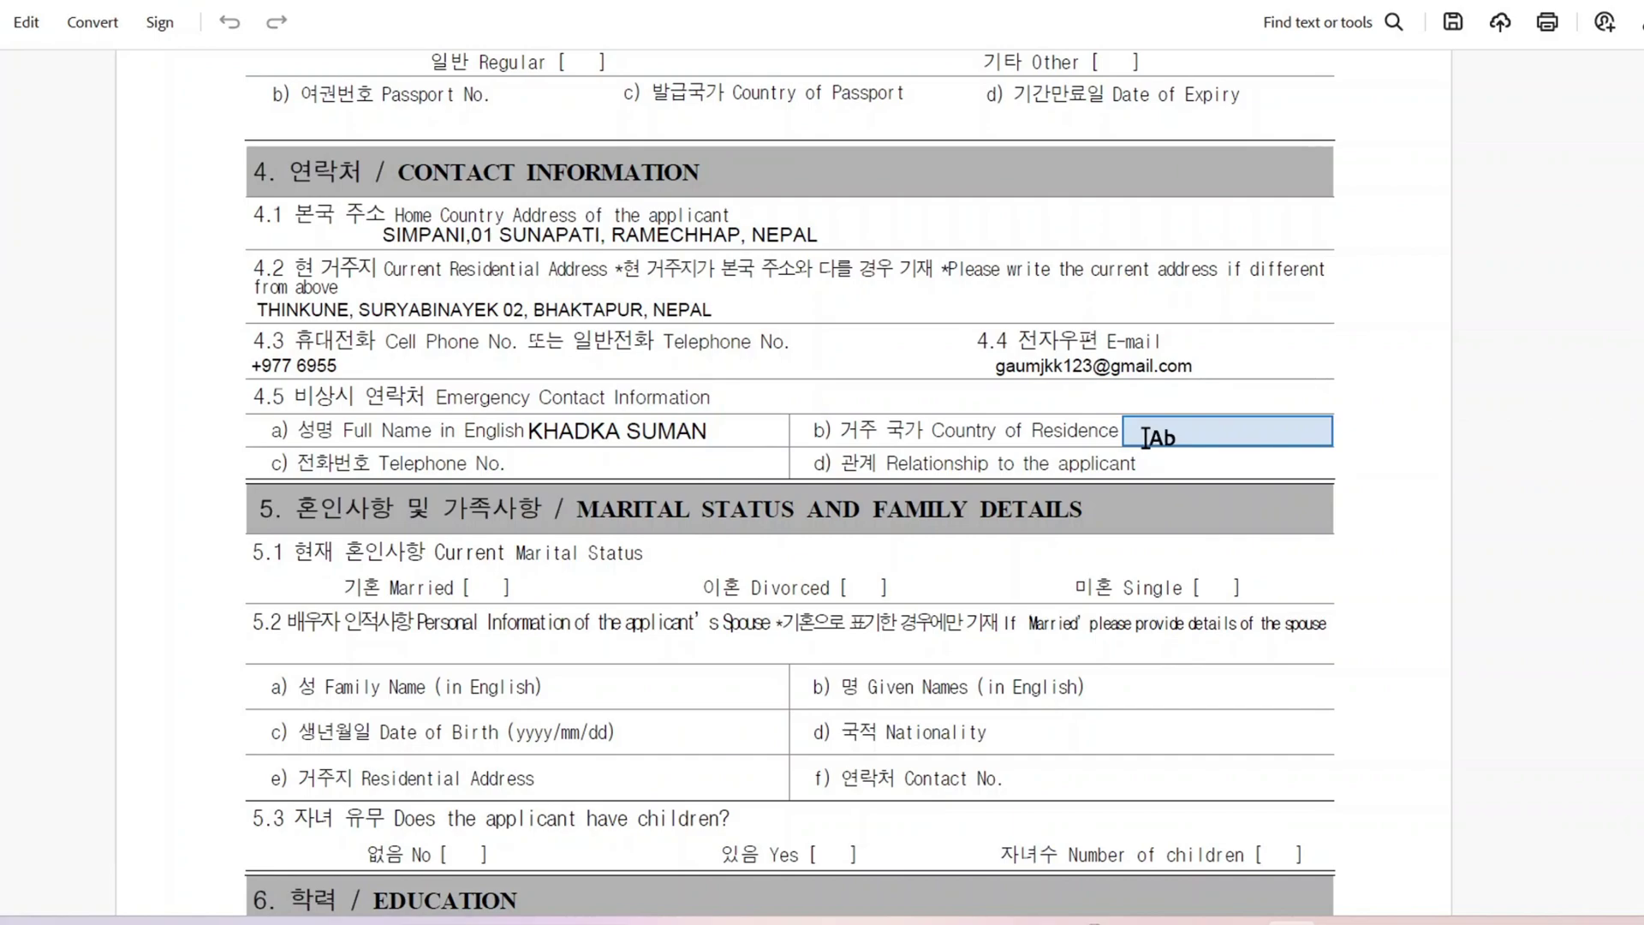
pyautogui.click(1145, 438)
pyautogui.write('NEPAL')
pyautogui.click(563, 458)
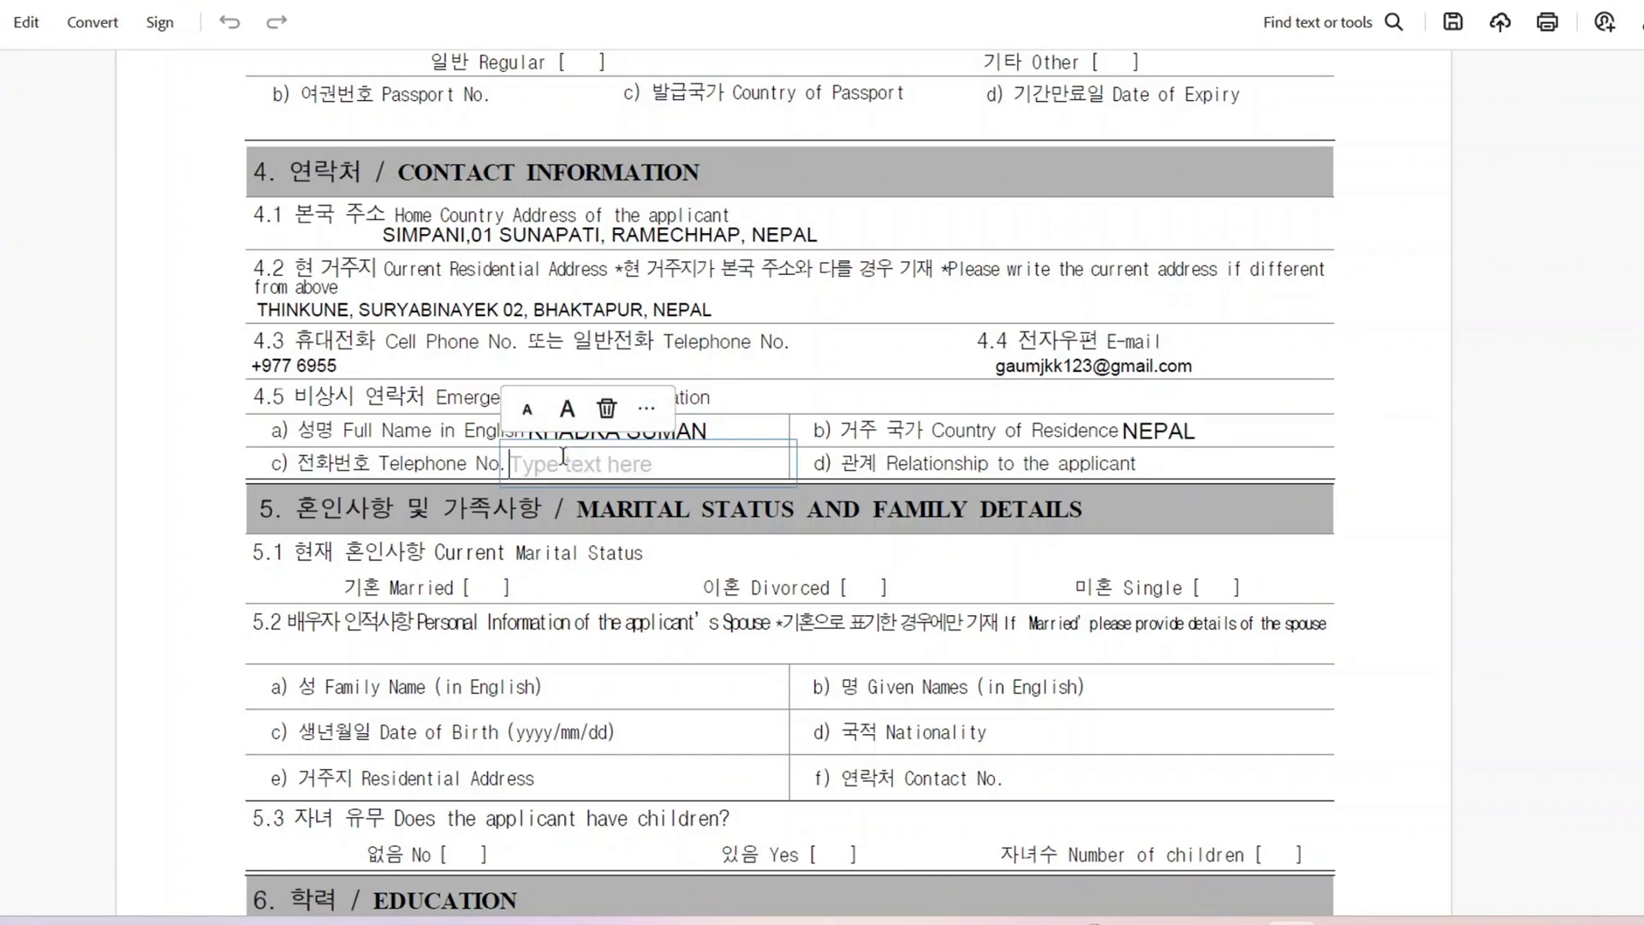
pyautogui.write('+977')
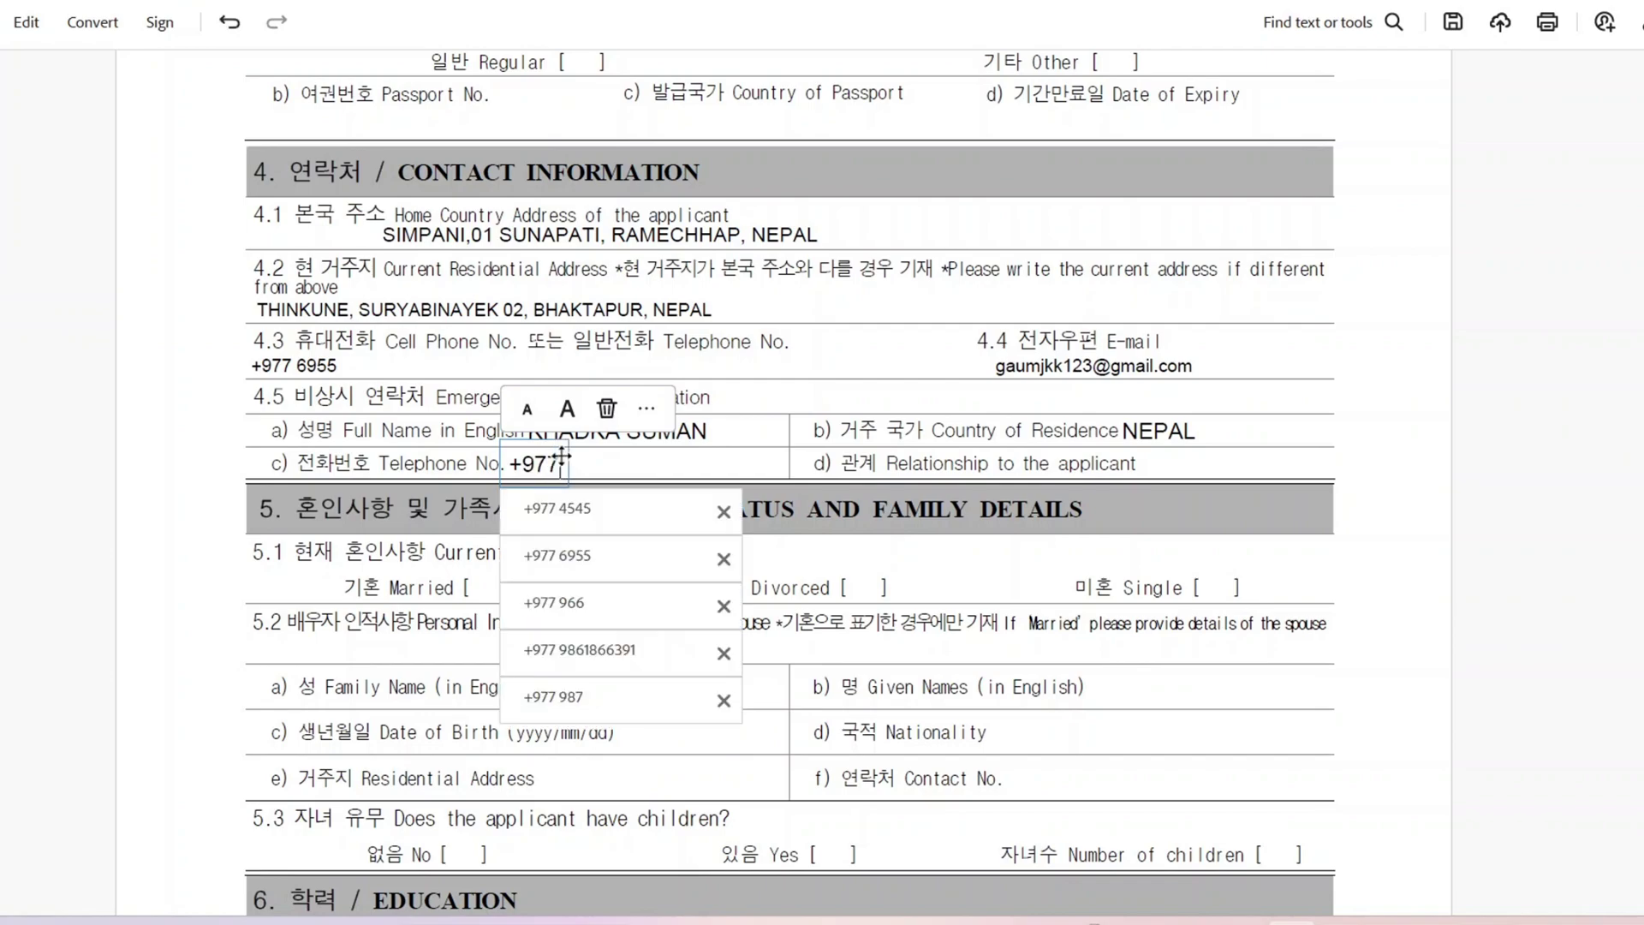
pyautogui.write(' 55225')
pyautogui.press('Escape')
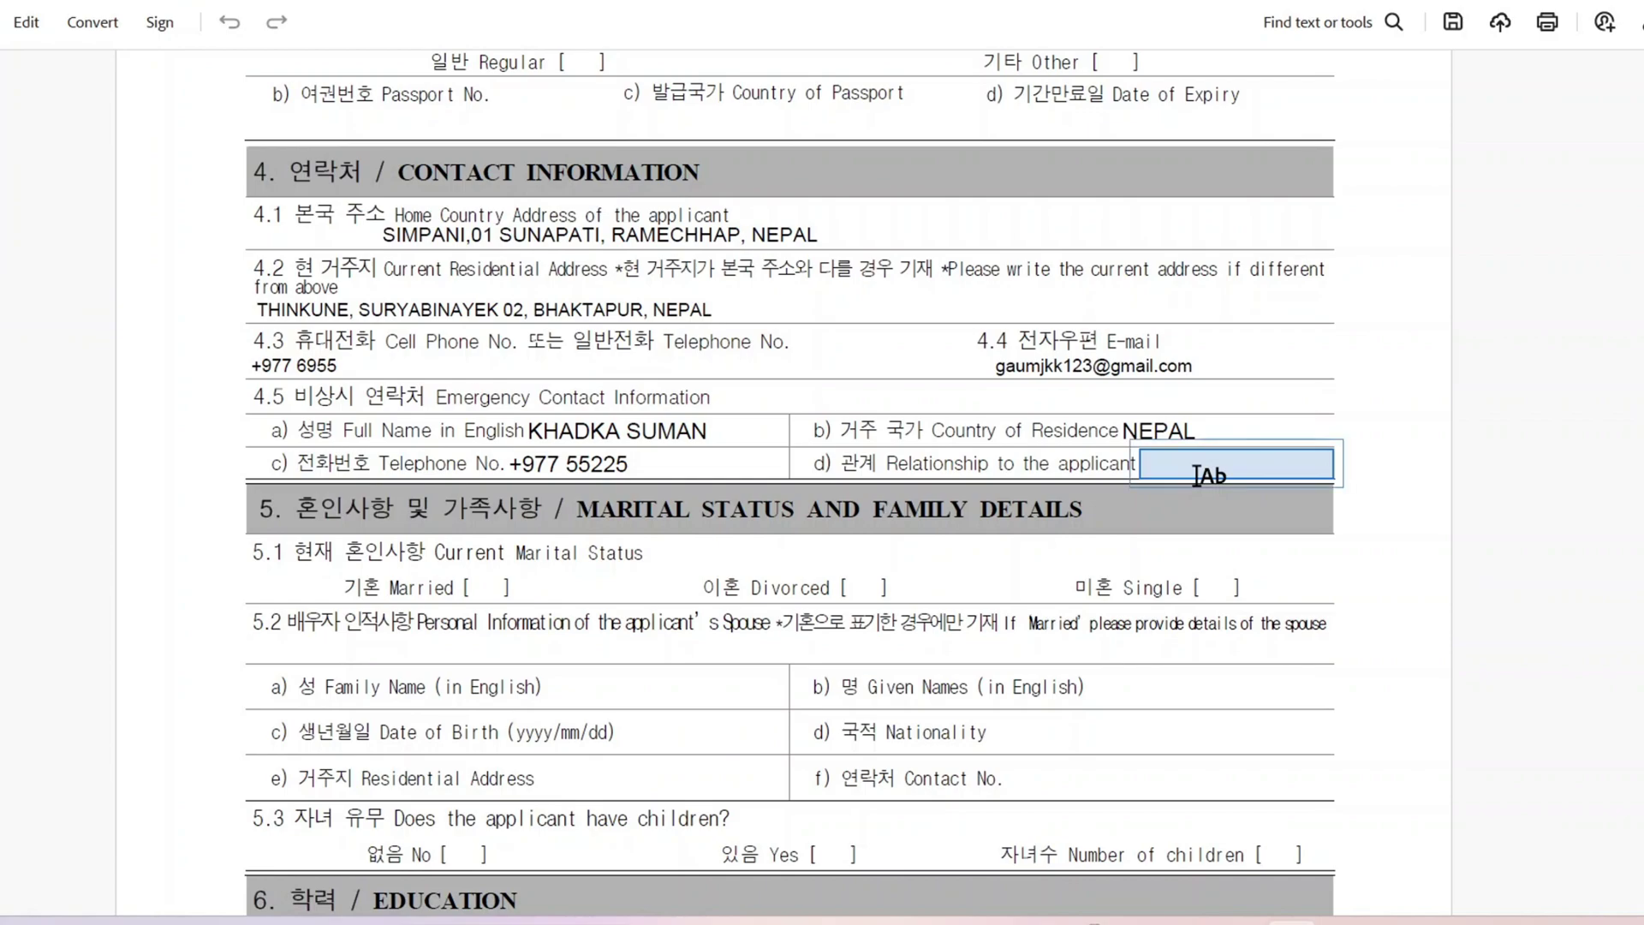
pyautogui.click(1196, 474)
pyautogui.write('BROTHER')
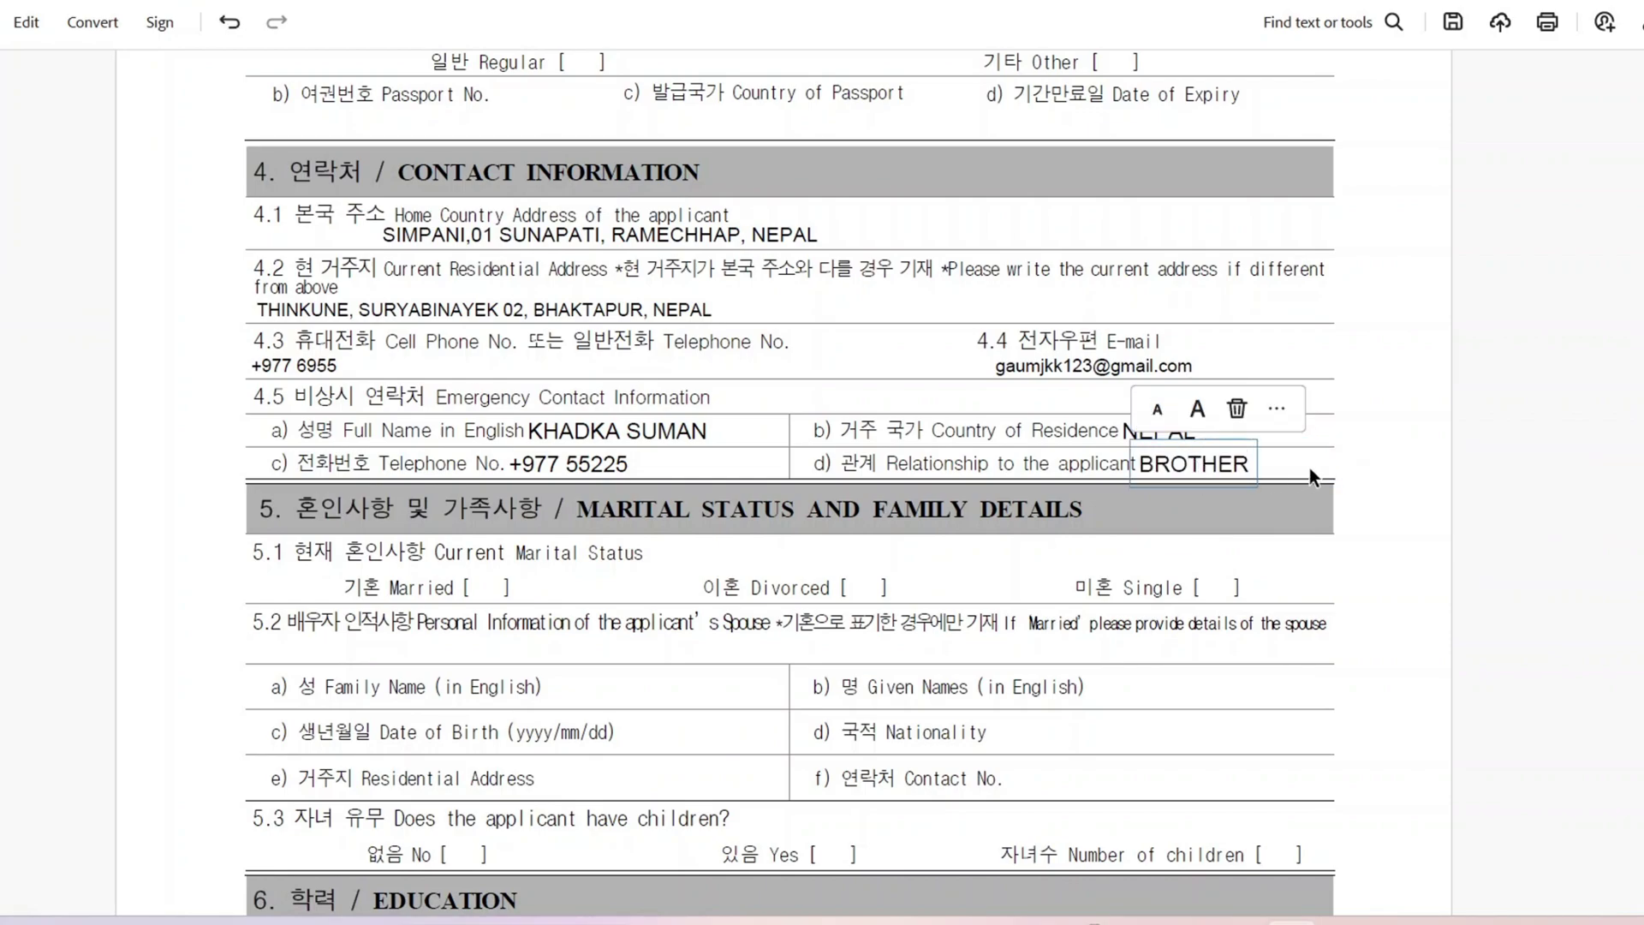
pyautogui.press('Escape')
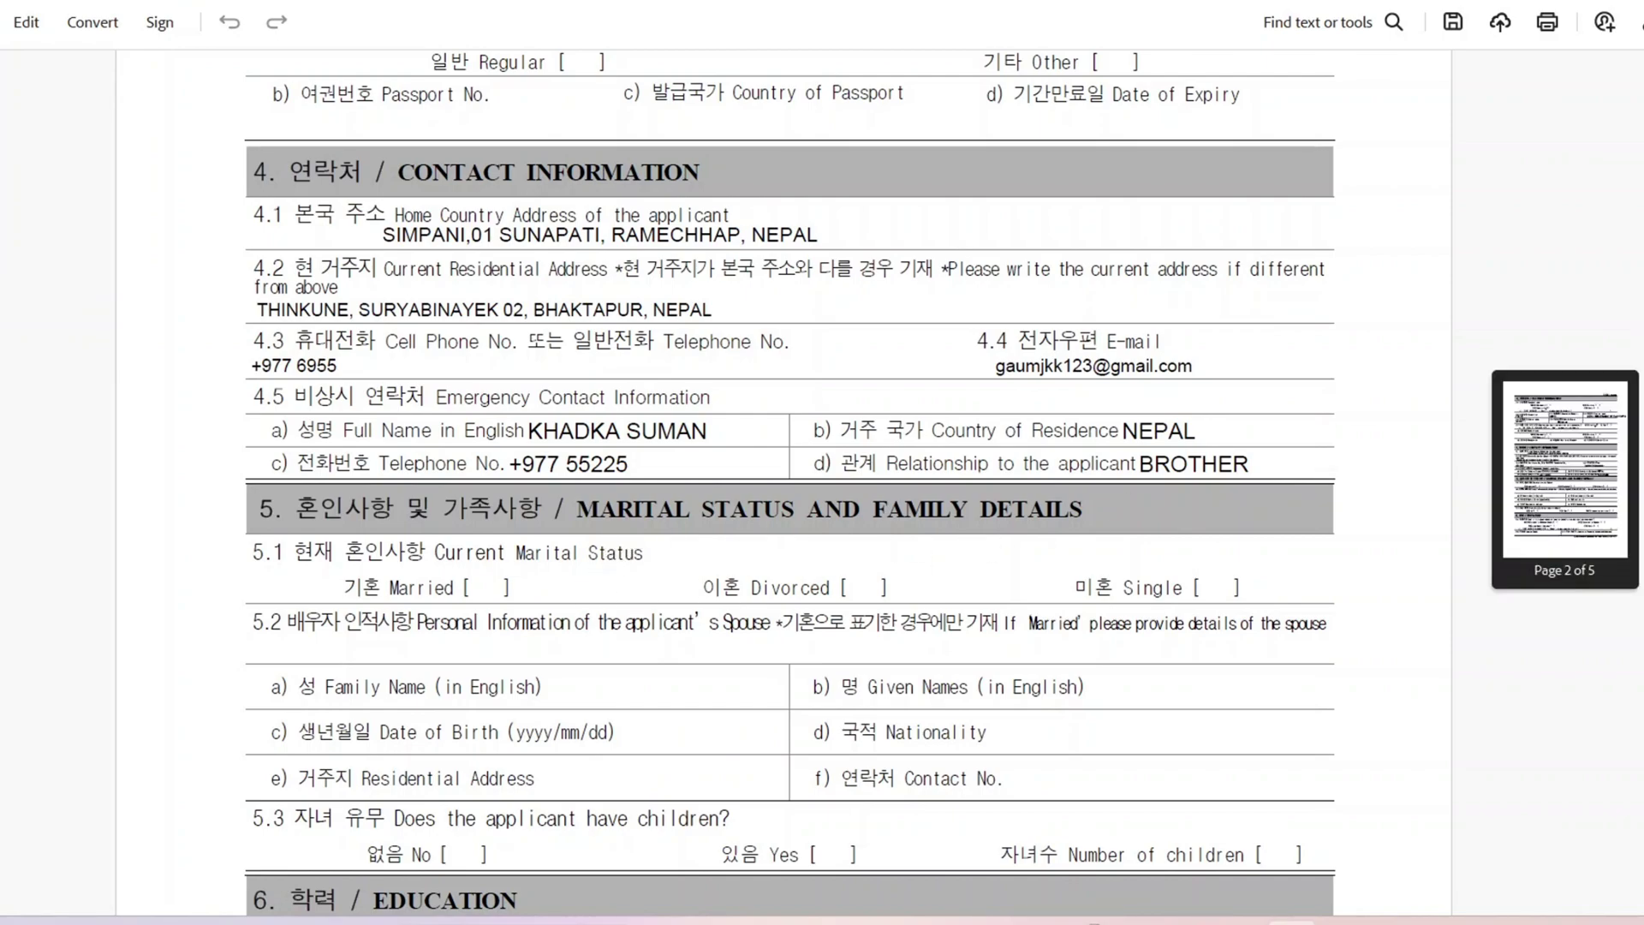
# Step: Tick Married in the marital status section with a checkmark resized to fit the brackets
pyautogui.scroll(-3, 623, 352)
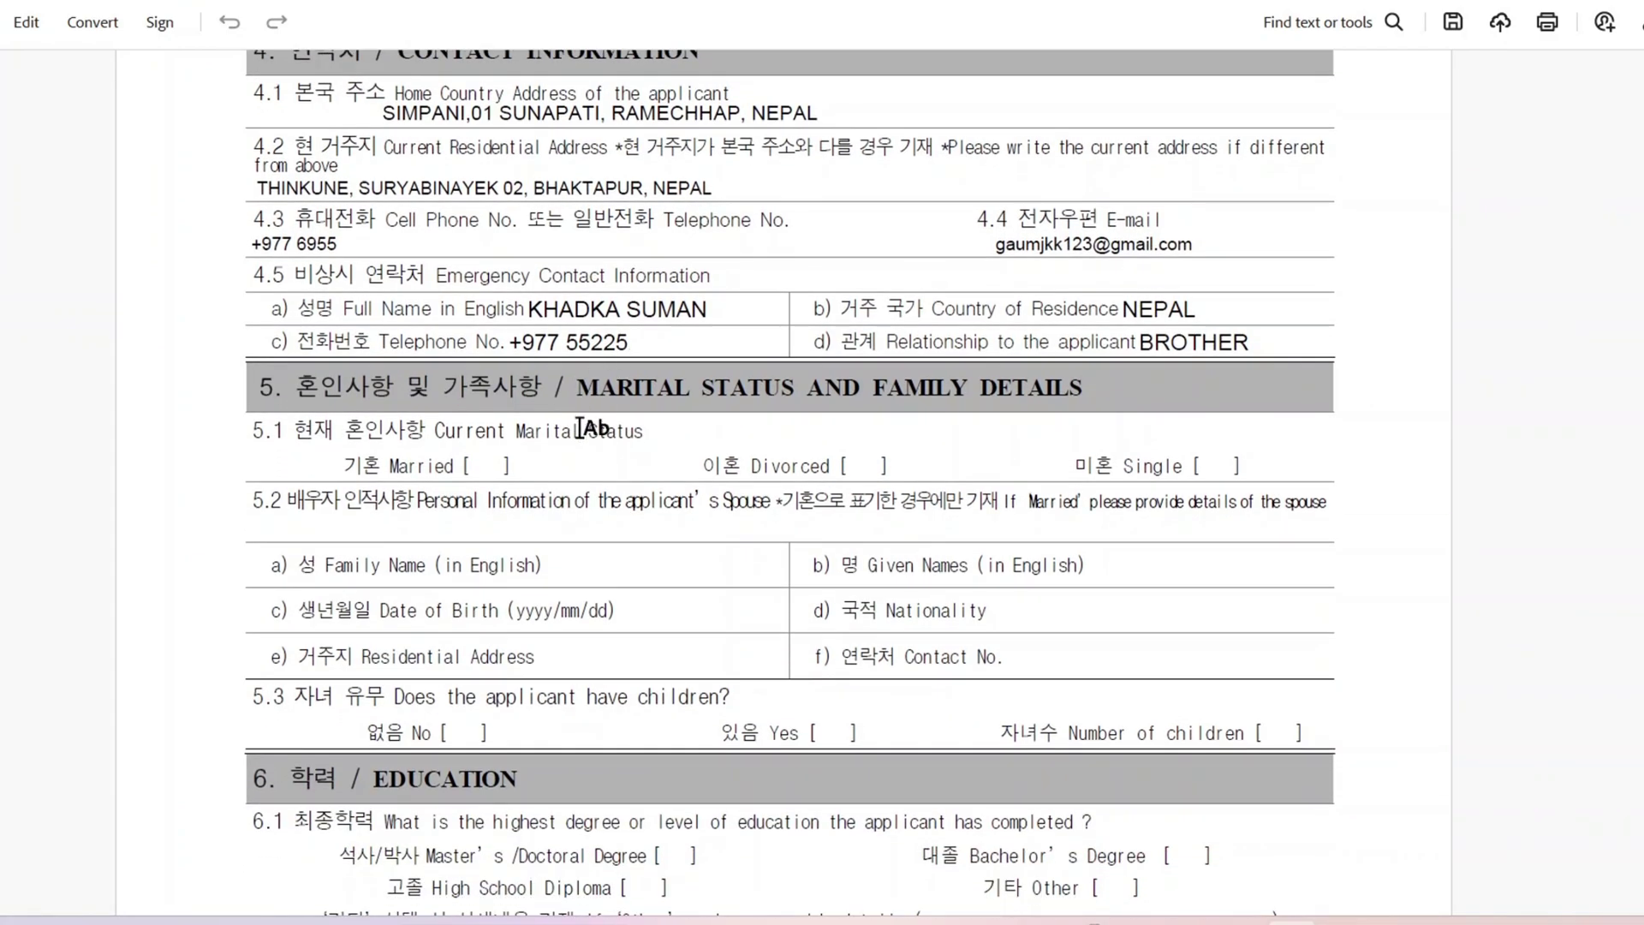
pyautogui.click(481, 470)
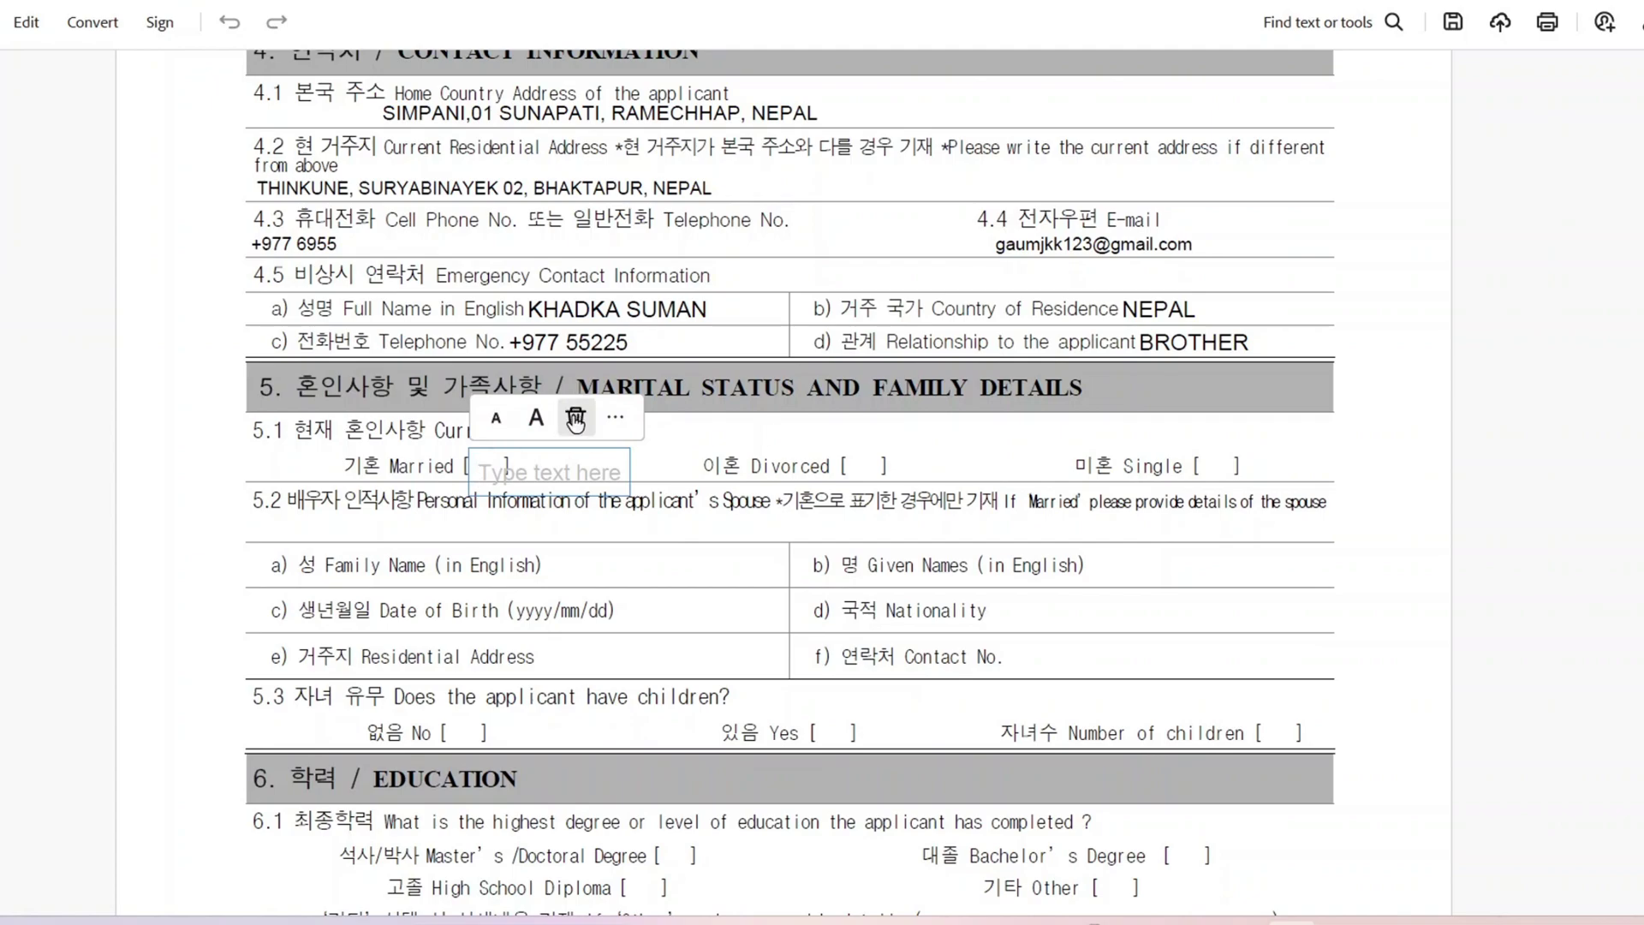
pyautogui.click(612, 421)
pyautogui.click(738, 318)
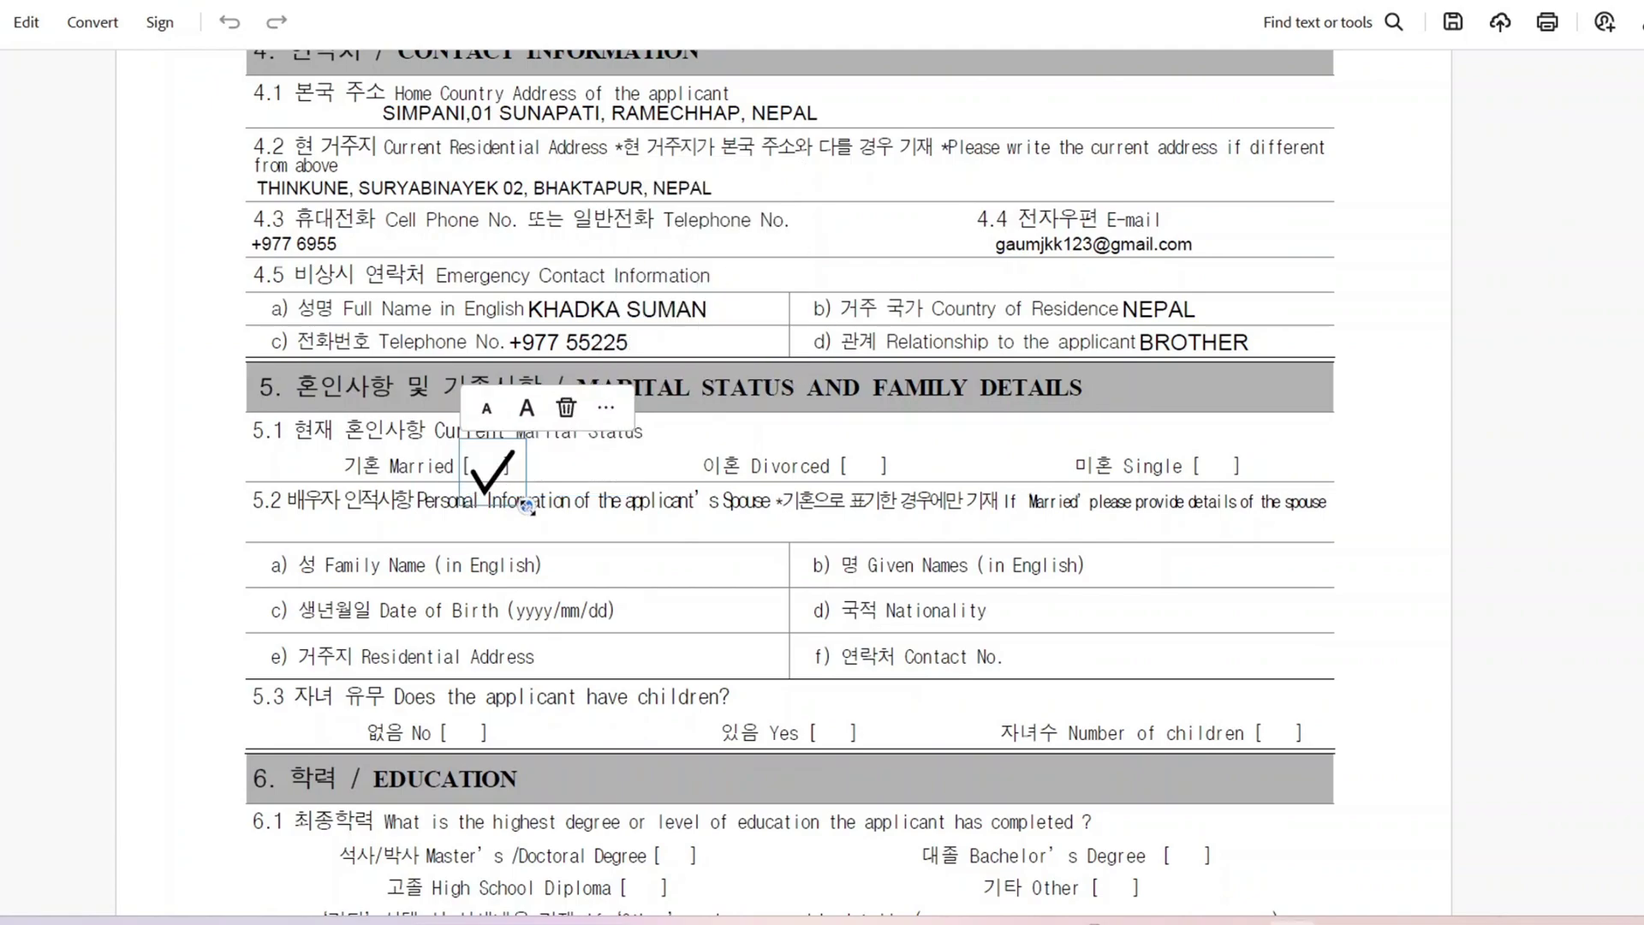
pyautogui.moveTo(527, 505); pyautogui.dragTo(492, 470)
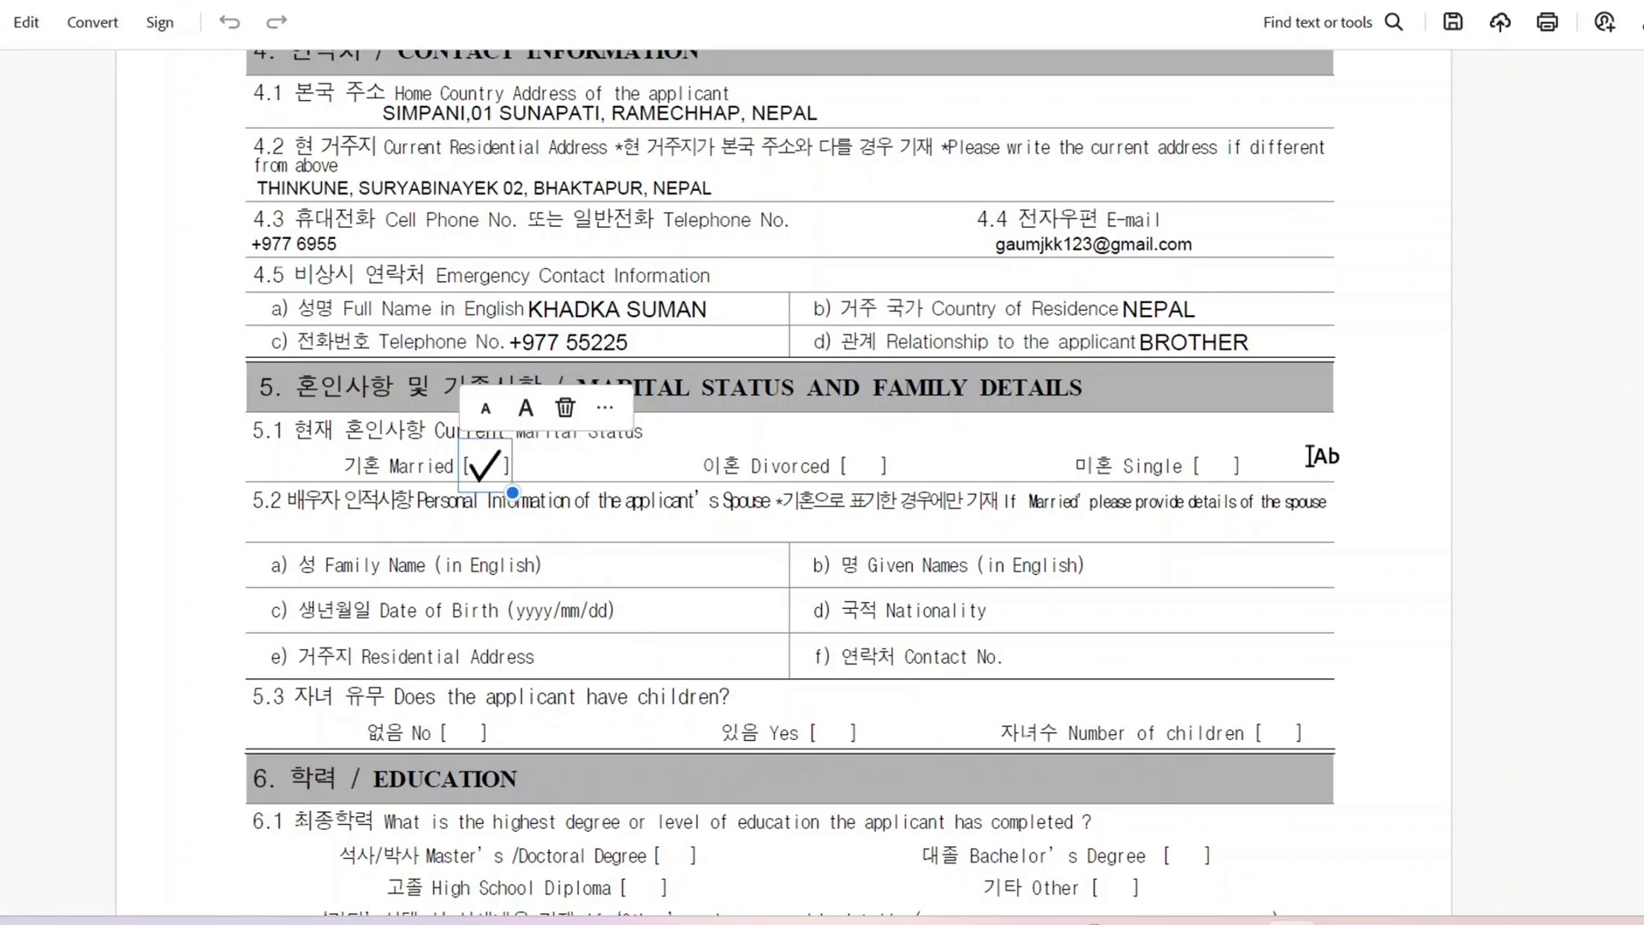
pyautogui.scroll(-1, 789, 483)
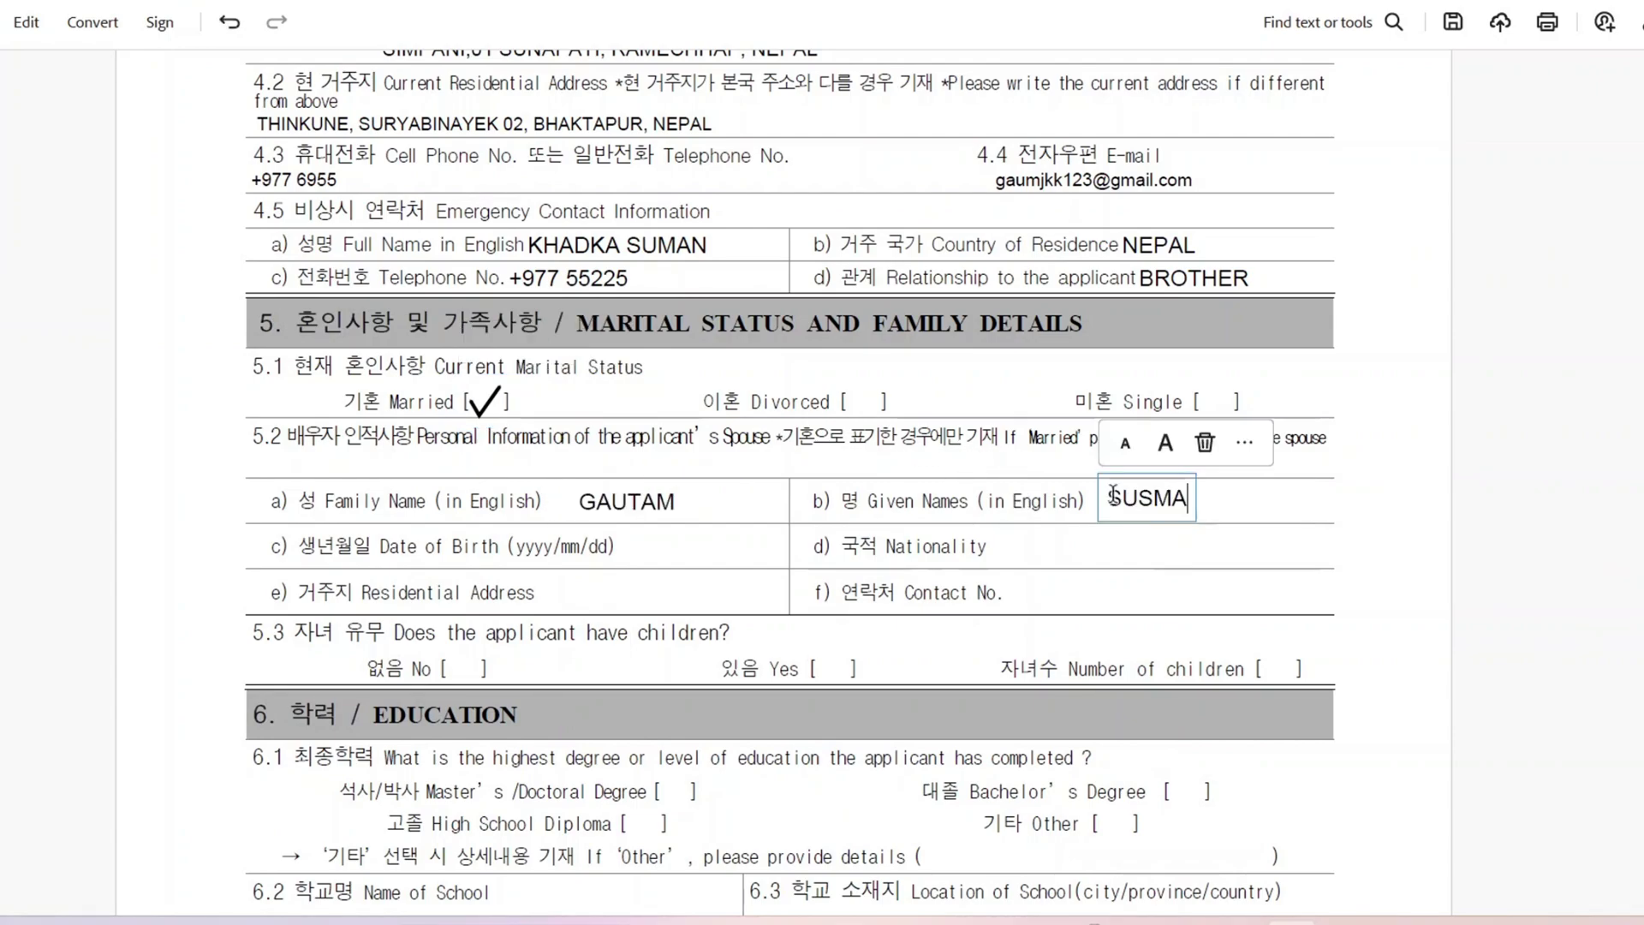
pyautogui.click(1219, 512)
pyautogui.click(1219, 512)
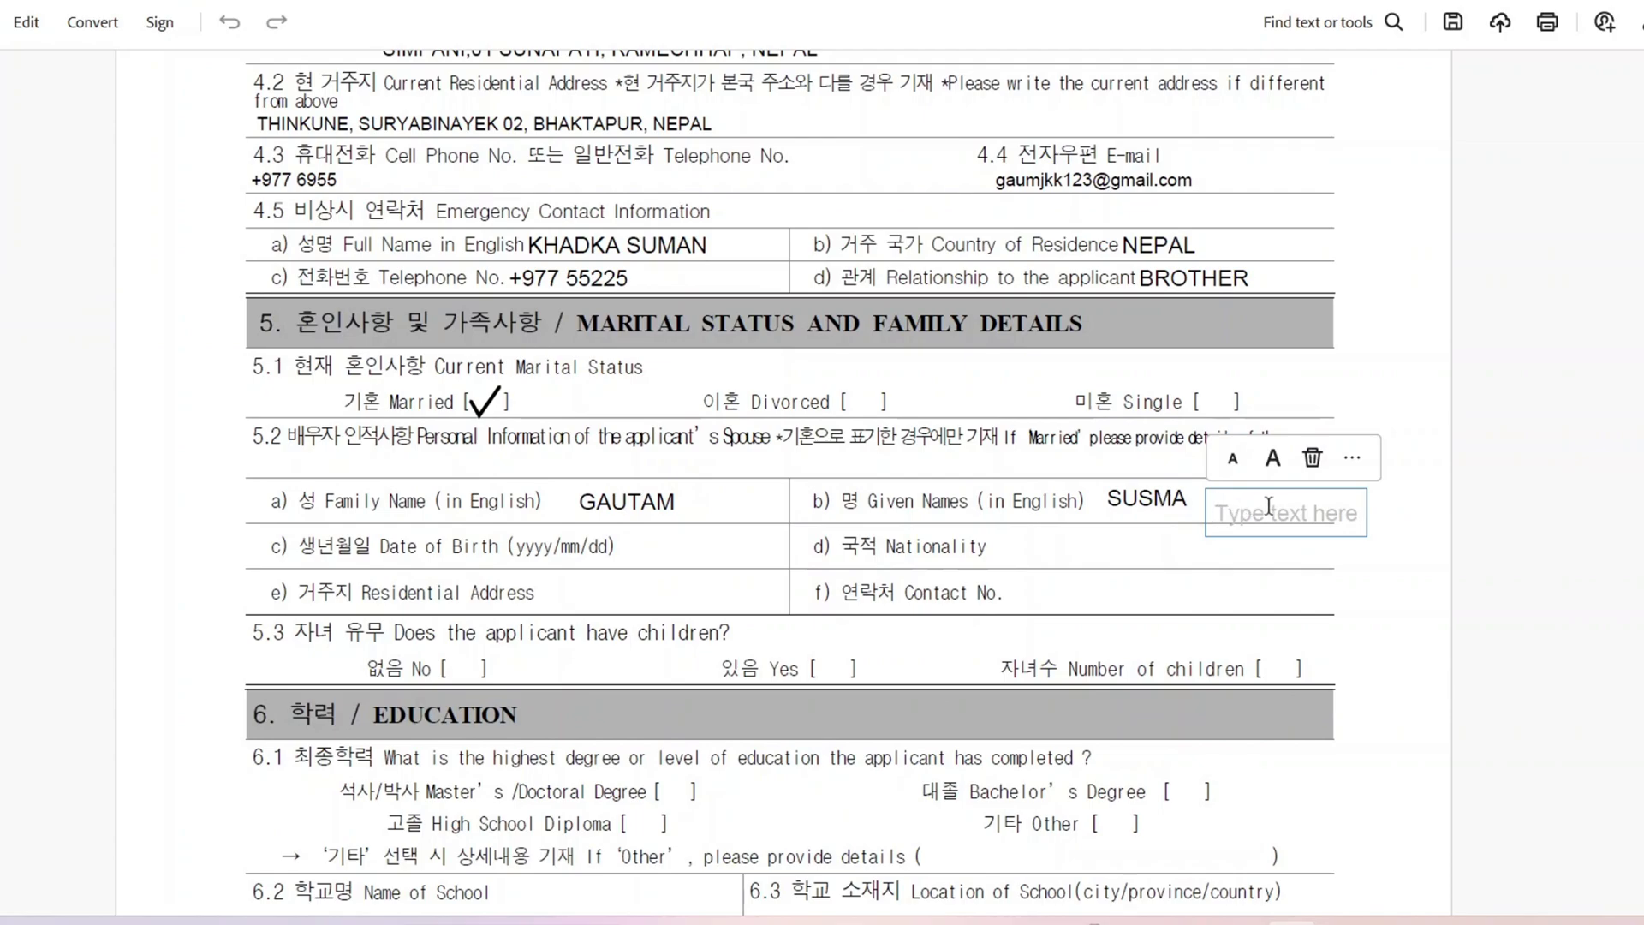
pyautogui.click(551, 550)
pyautogui.click(551, 550)
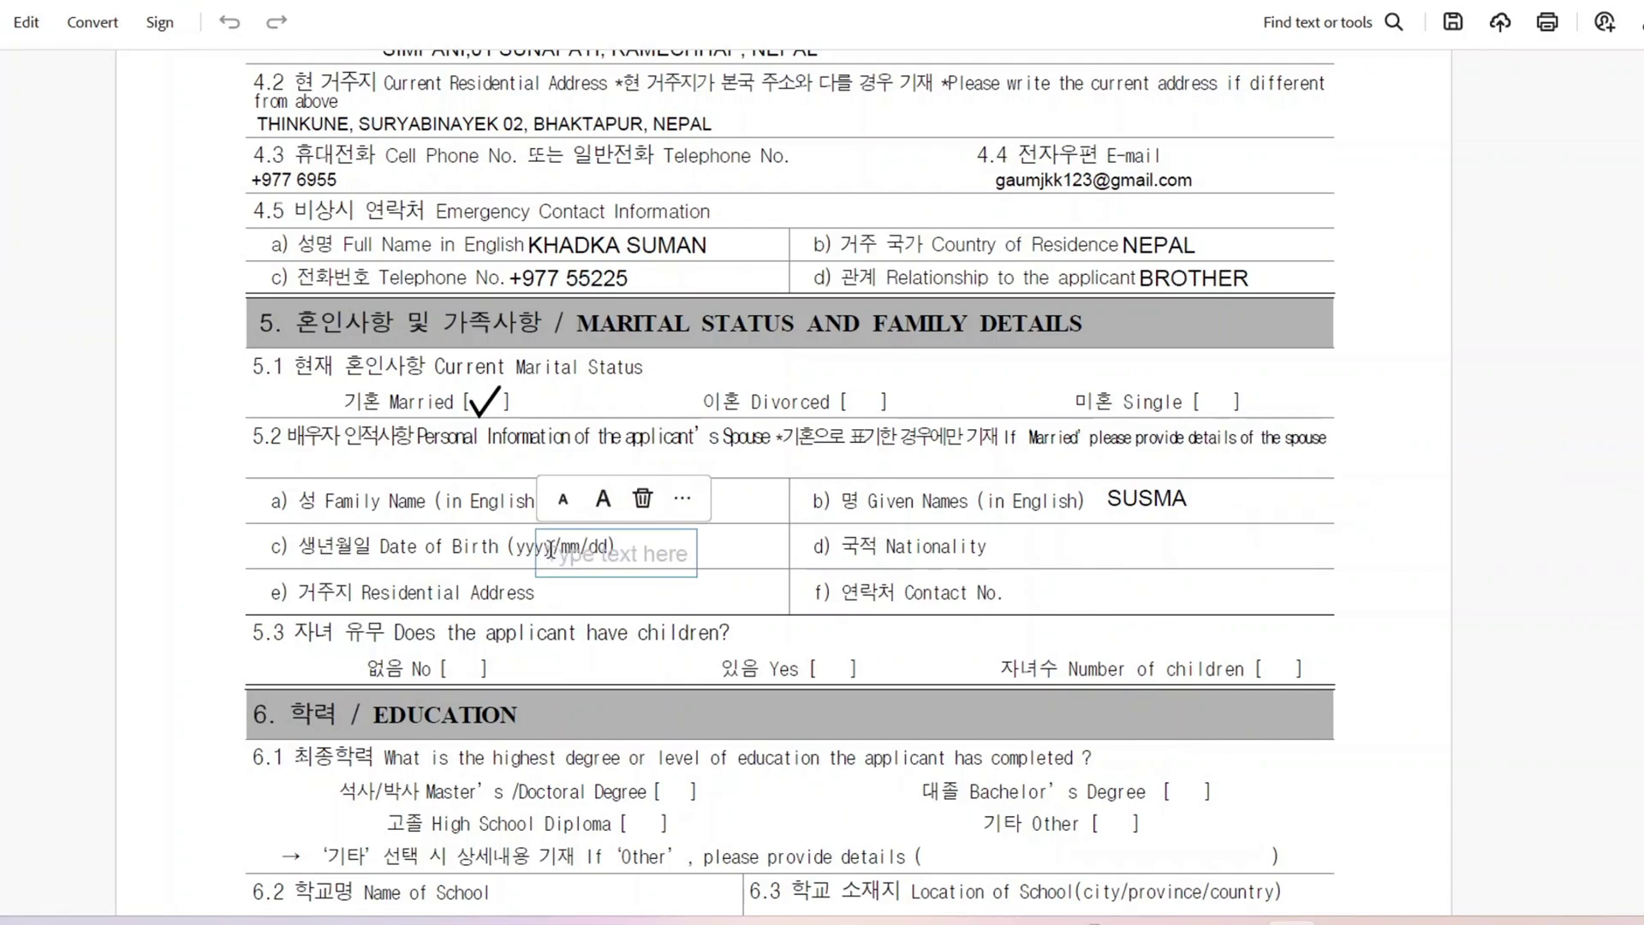
pyautogui.click(1013, 558)
pyautogui.click(1014, 560)
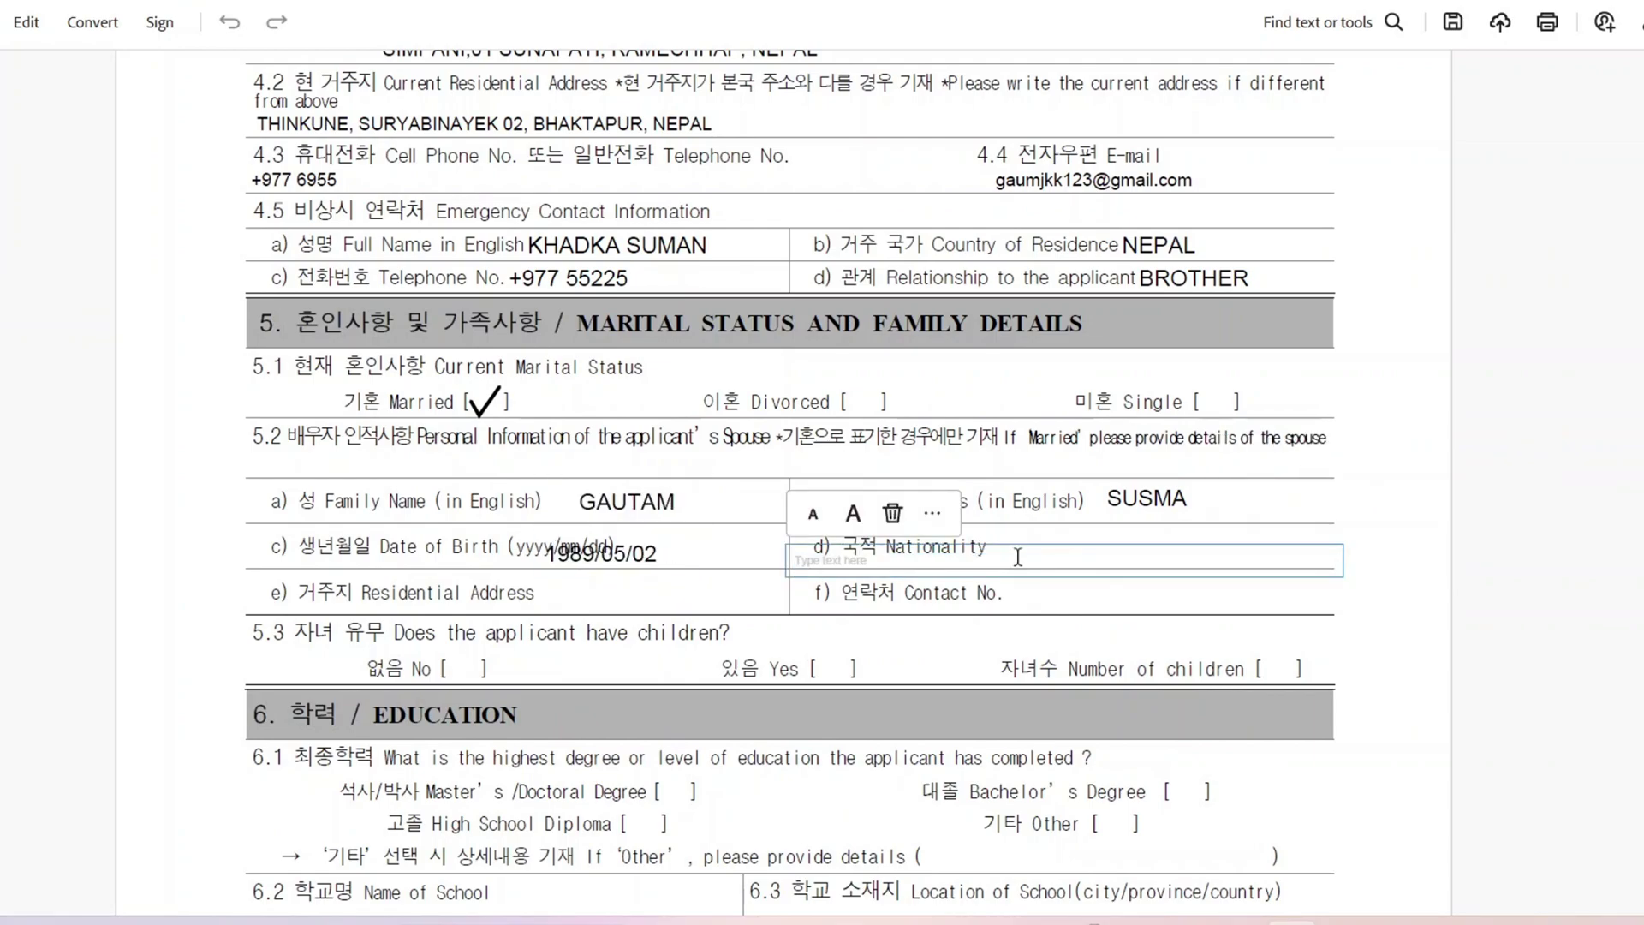
pyautogui.write('NEPALESE')
pyautogui.click(576, 593)
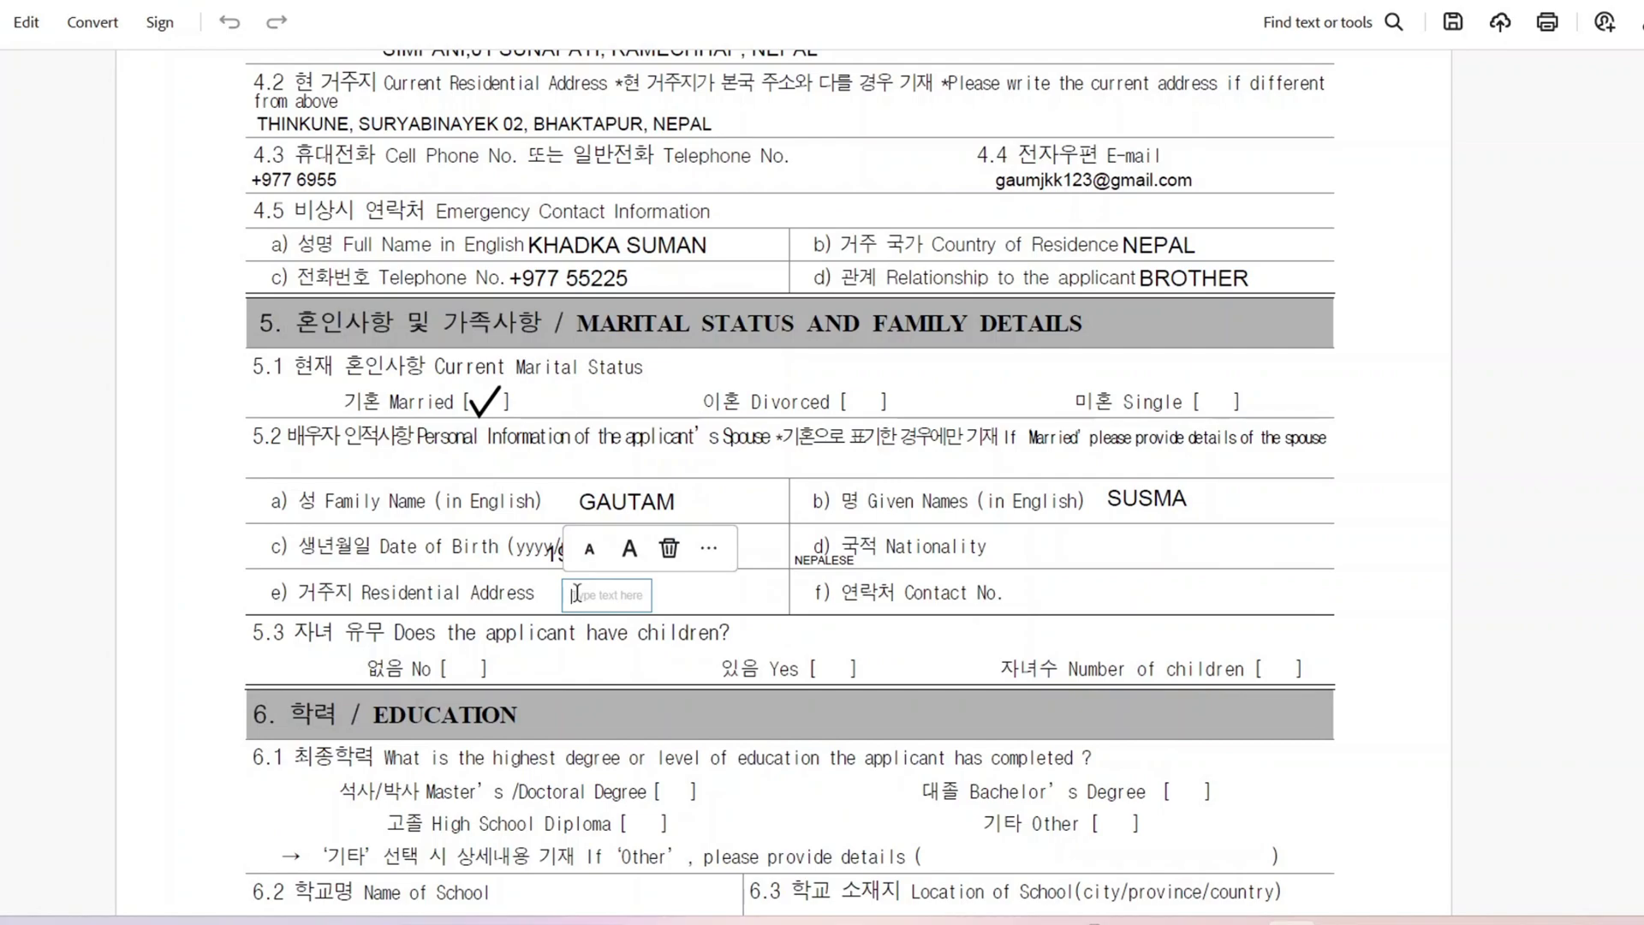
# Step: Paste the spouse's residential address and contact number into their rows
pyautogui.click(346, 577)
pyautogui.click(345, 579)
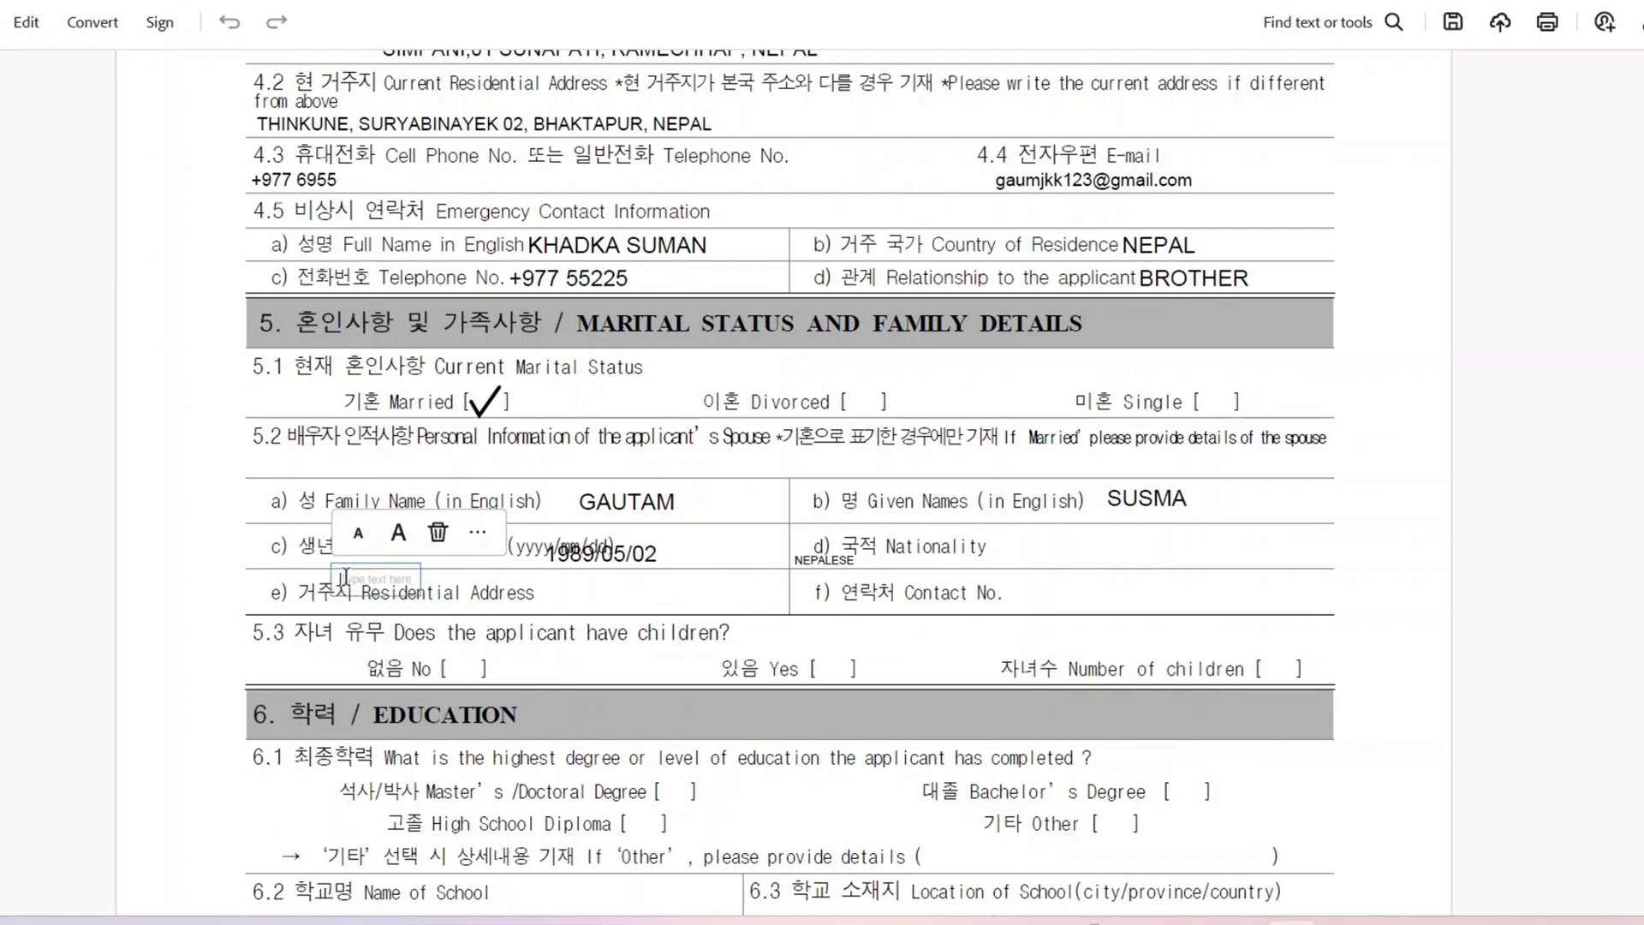
pyautogui.click(284, 578)
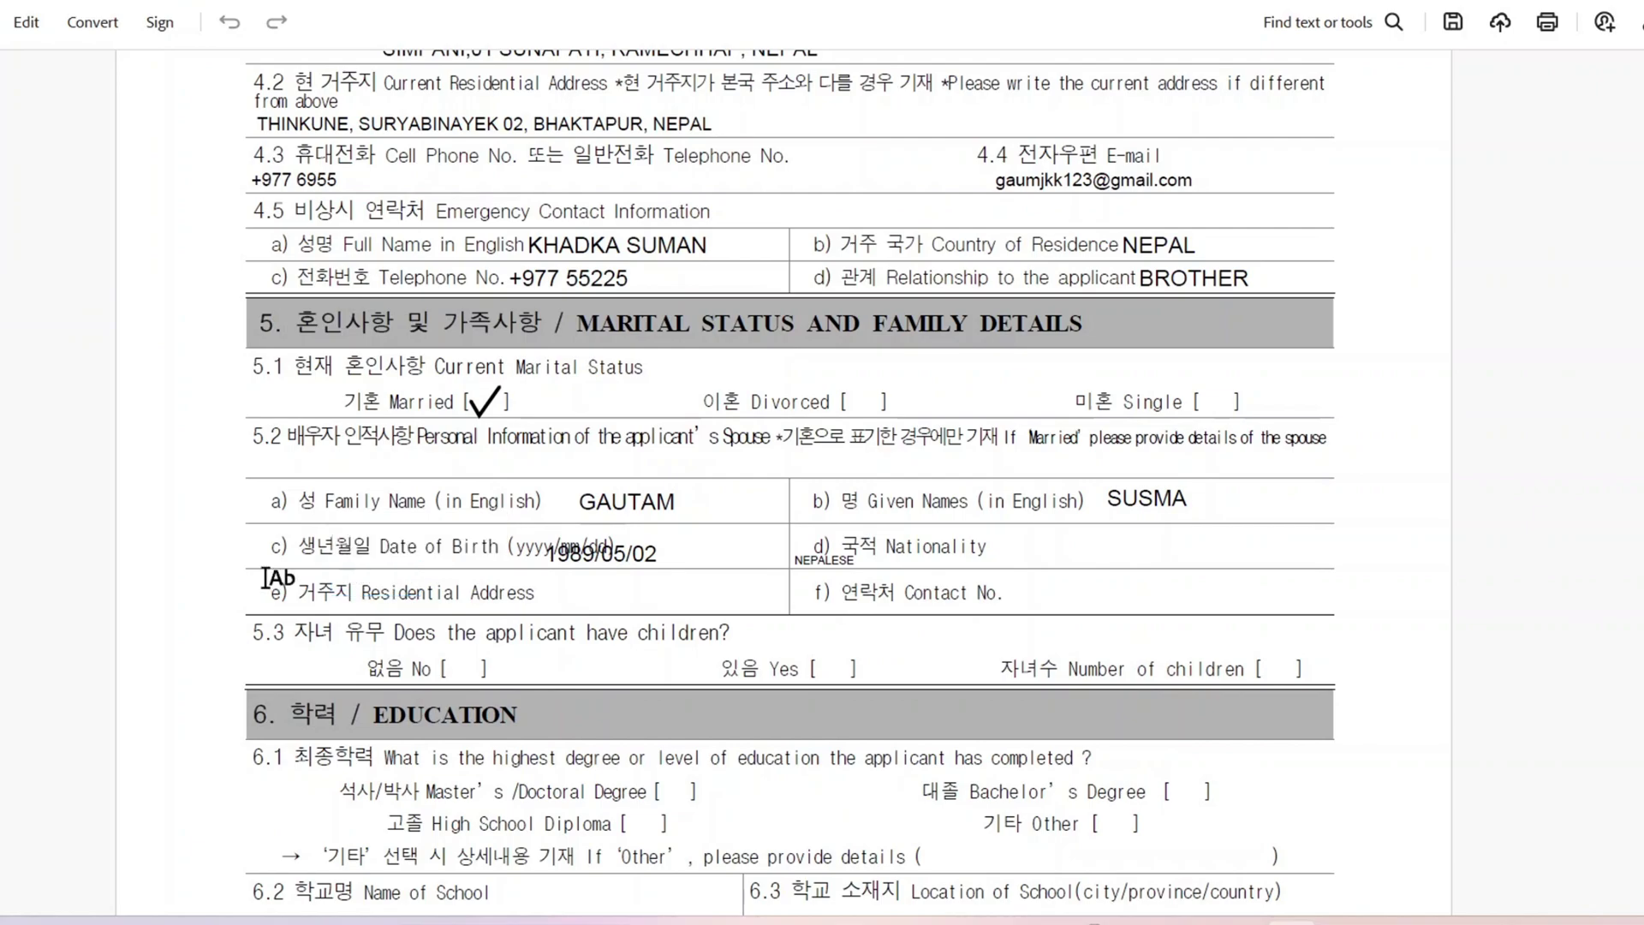
pyautogui.click(267, 576)
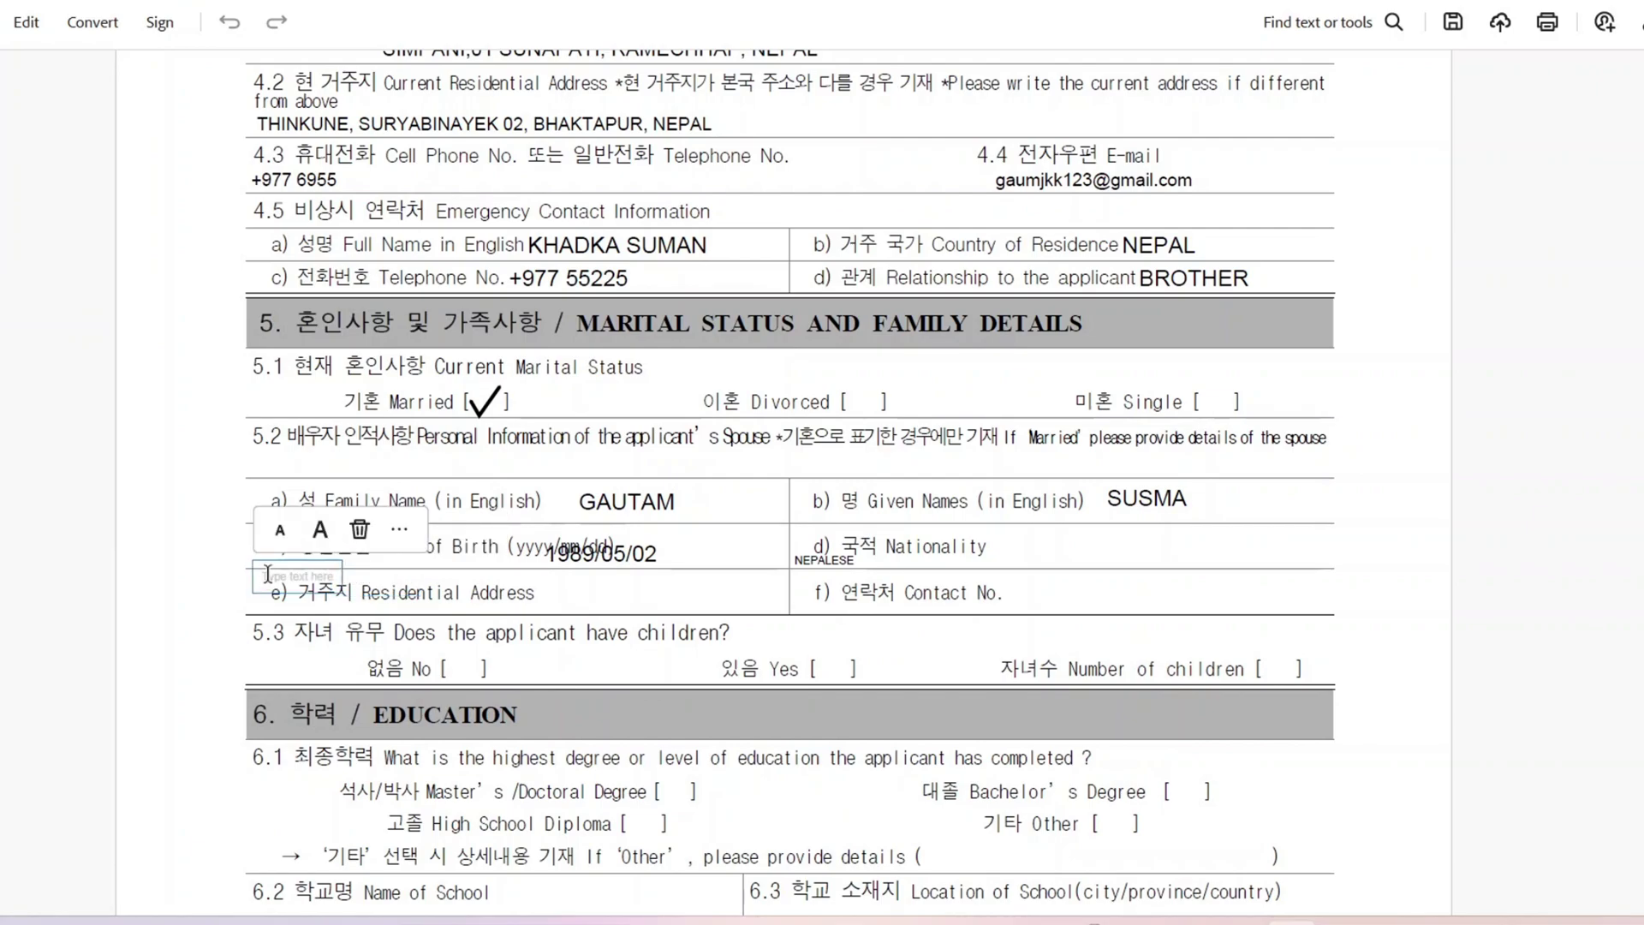
pyautogui.write('CHUNGCHEONGBUK-DOCHUNGJU-SI, DAESOWON-MEON')
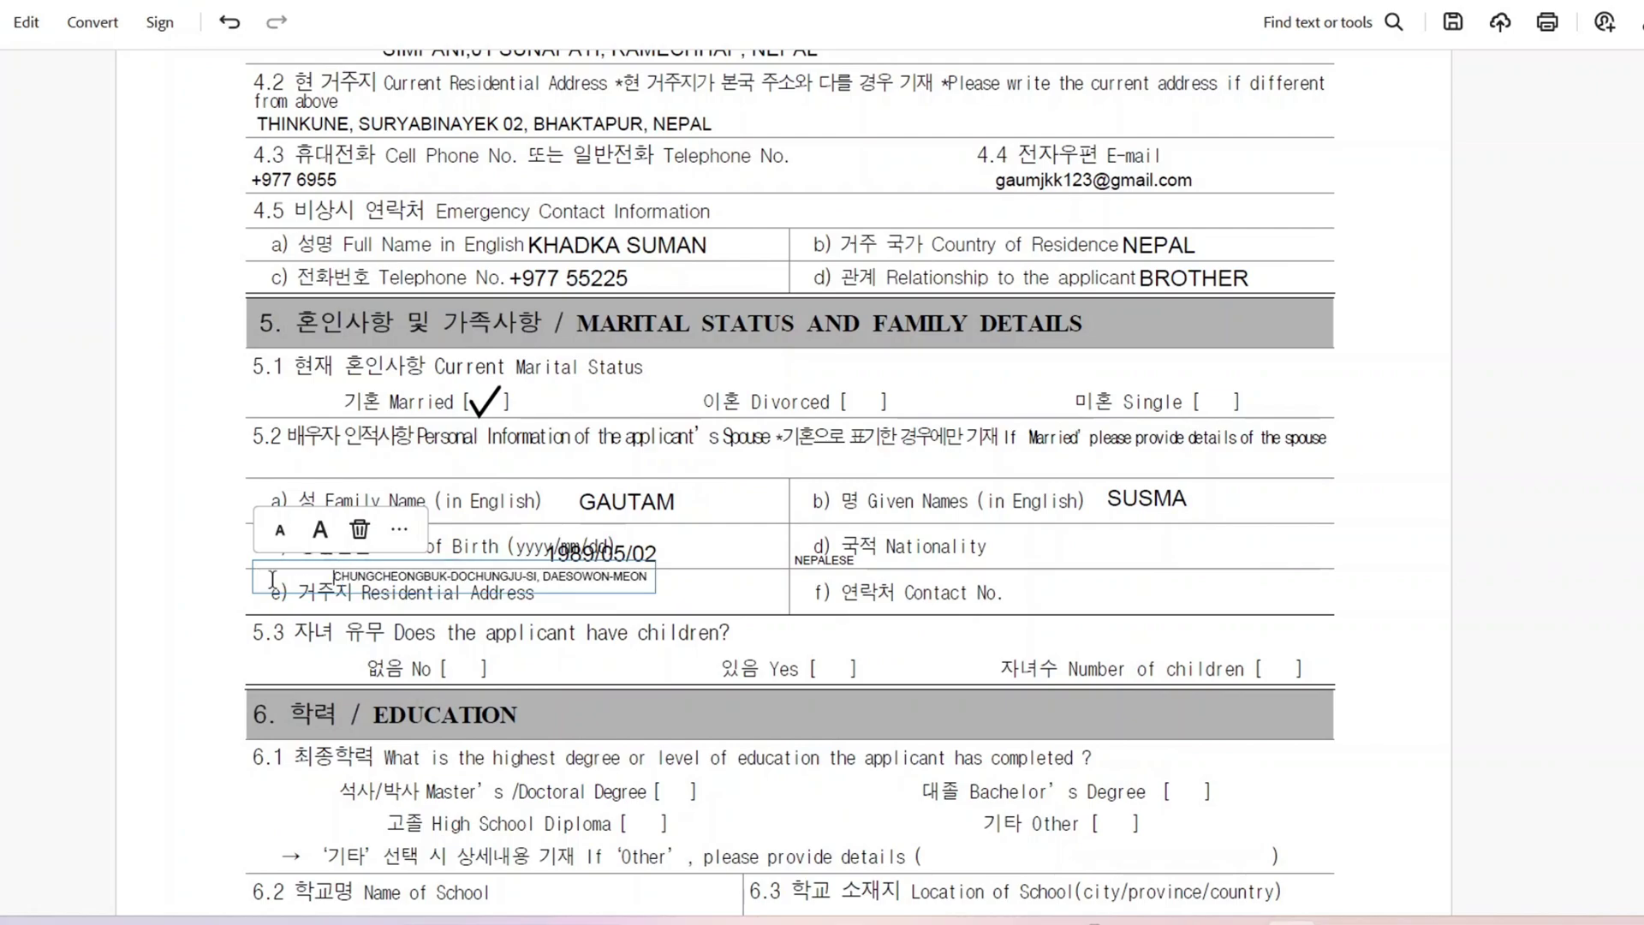
pyautogui.press('Escape')
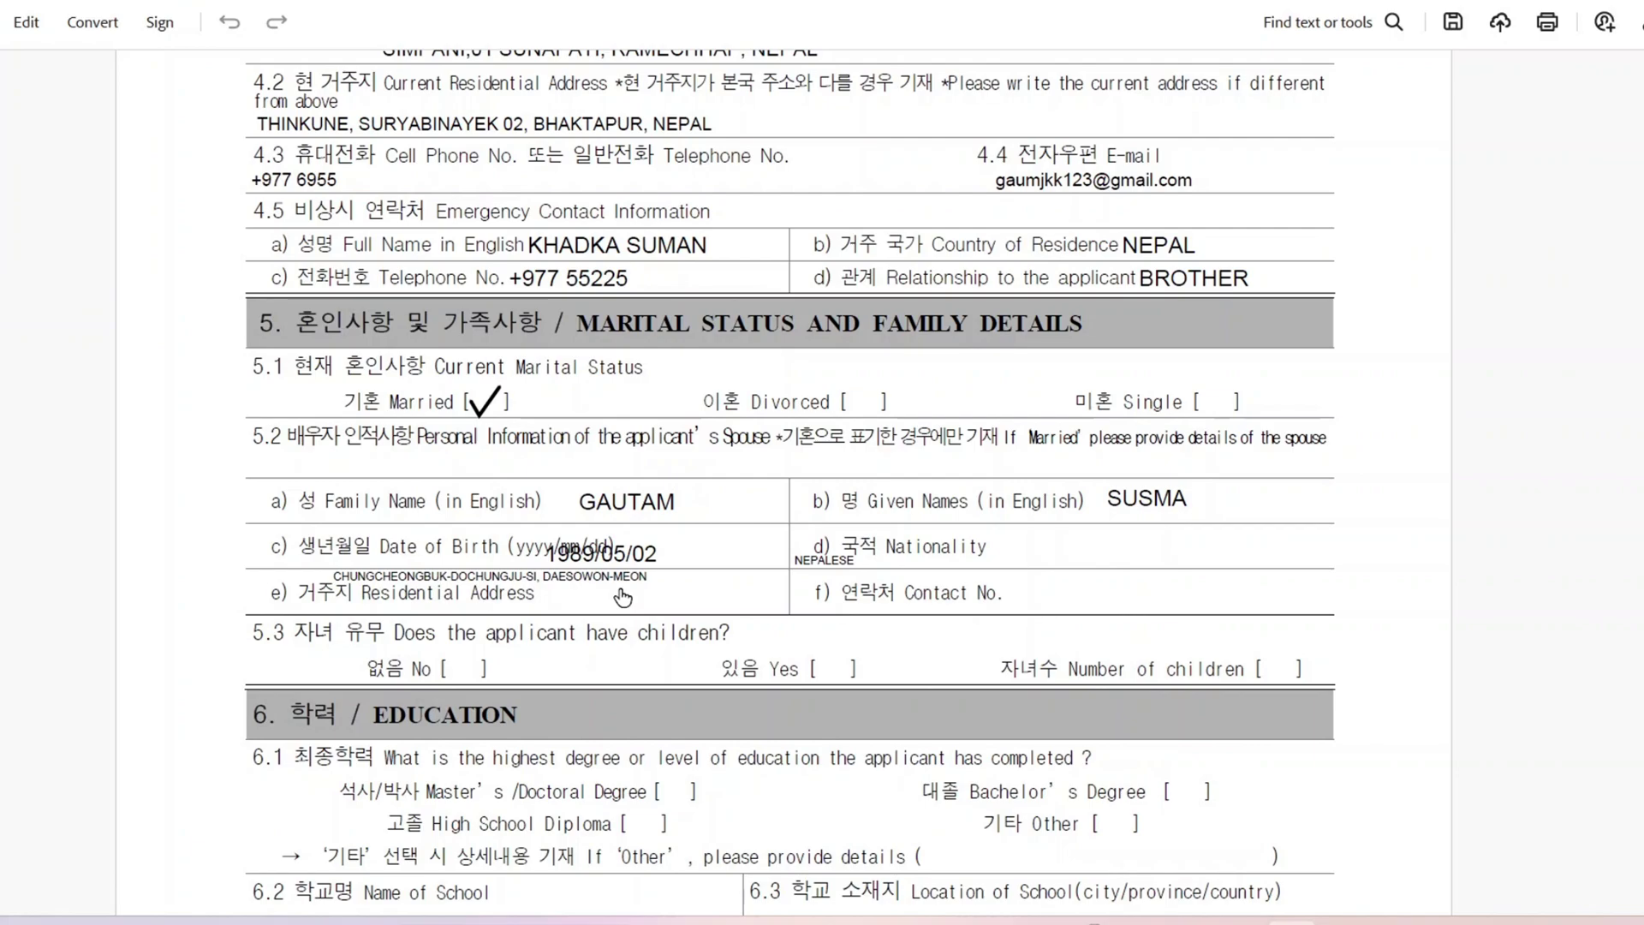
pyautogui.click(1063, 581)
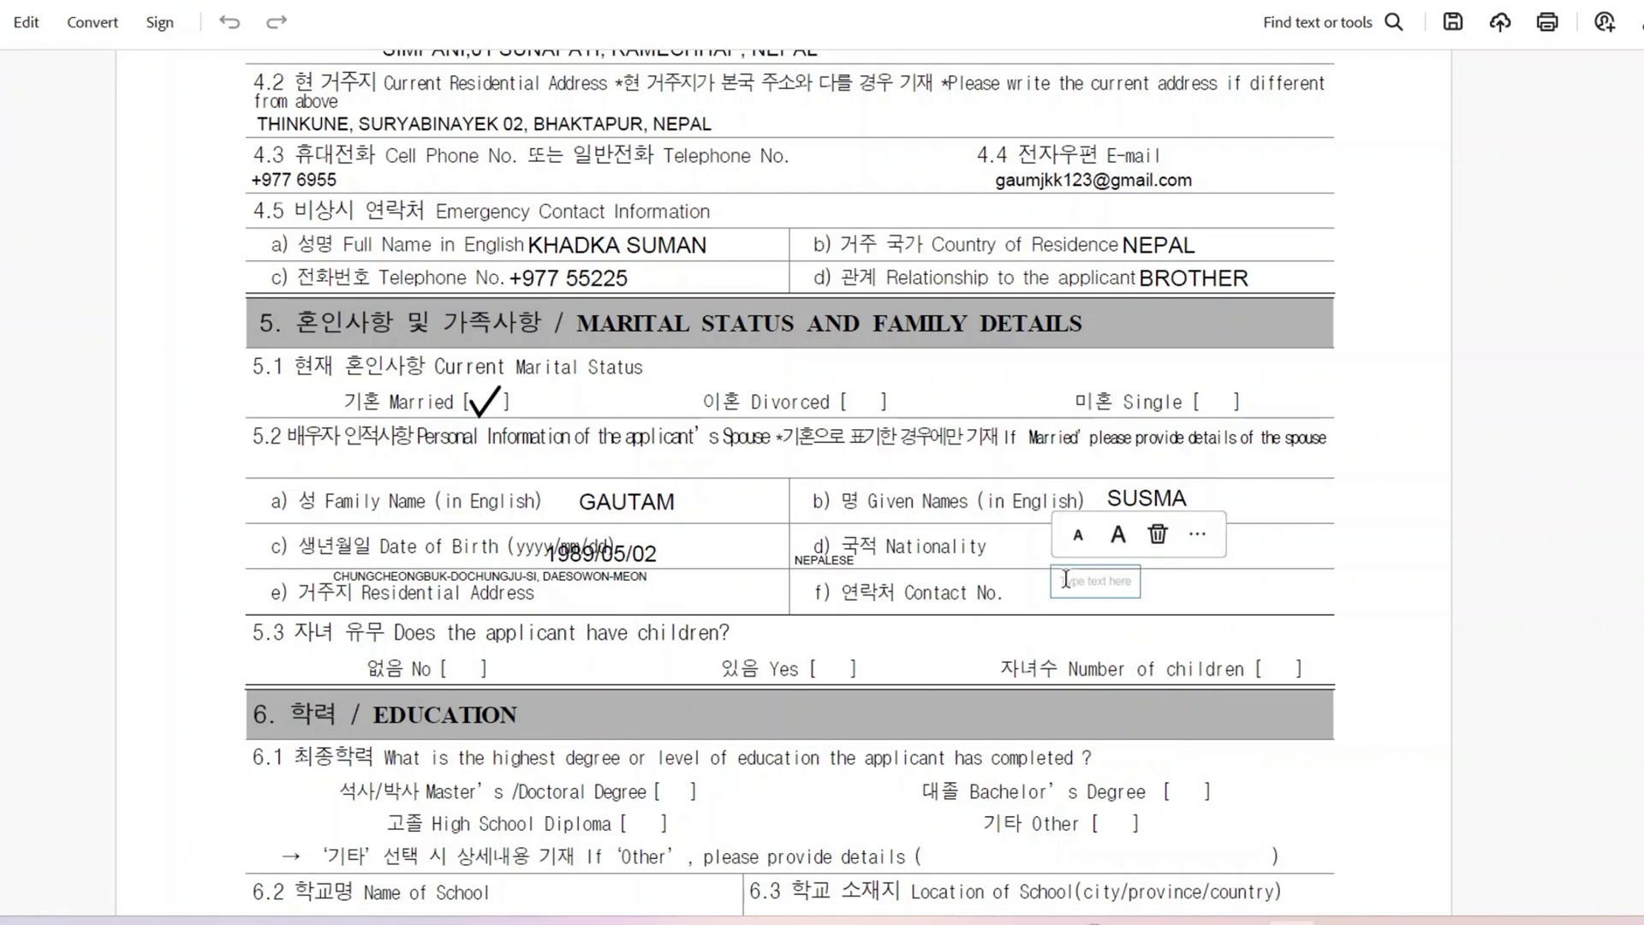
pyautogui.write('+82 566148')
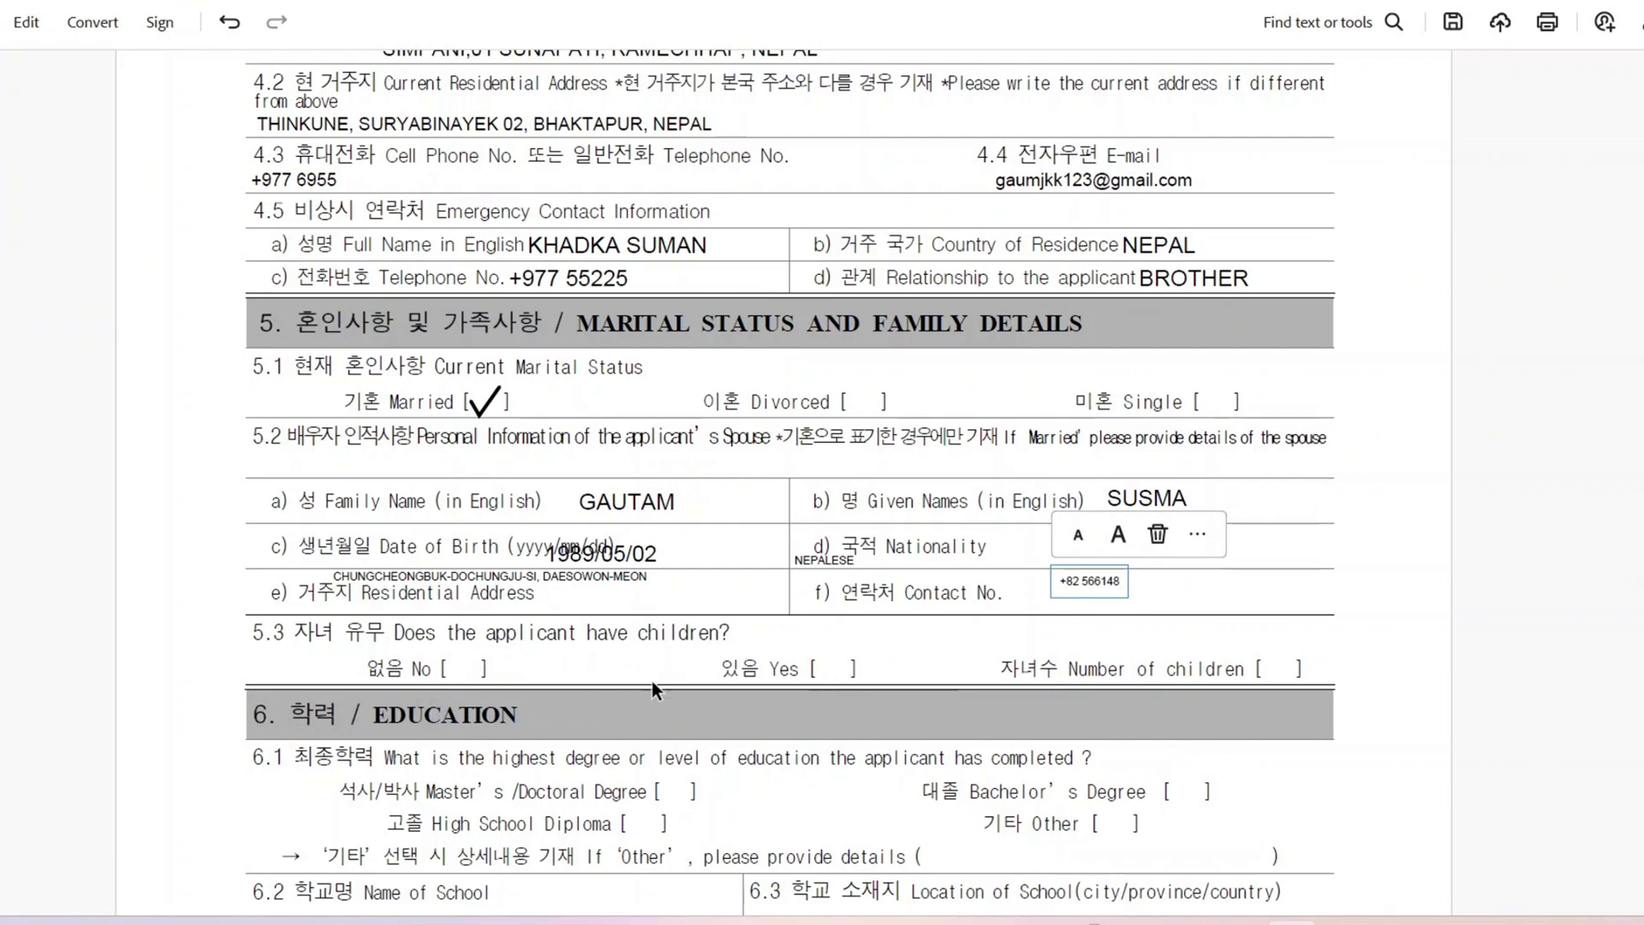
pyautogui.click(854, 668)
# Step: Checkmark the 5.3 Yes bracket and enter 2 in the Number of children bracket
pyautogui.rightClick(854, 668)
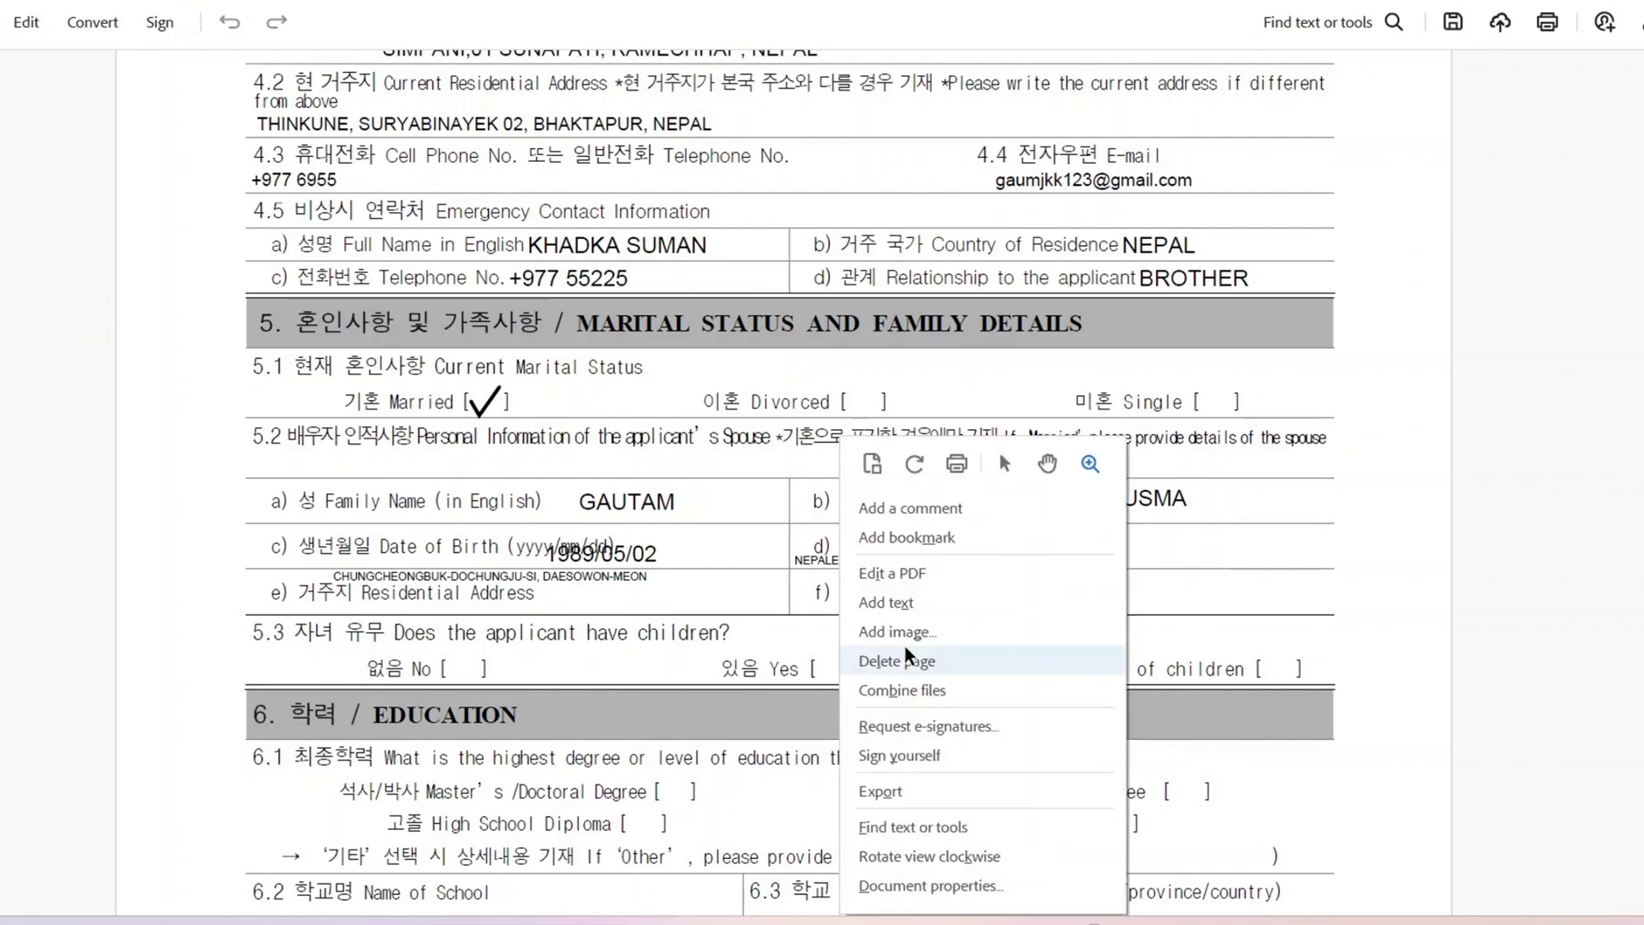
pyautogui.click(823, 674)
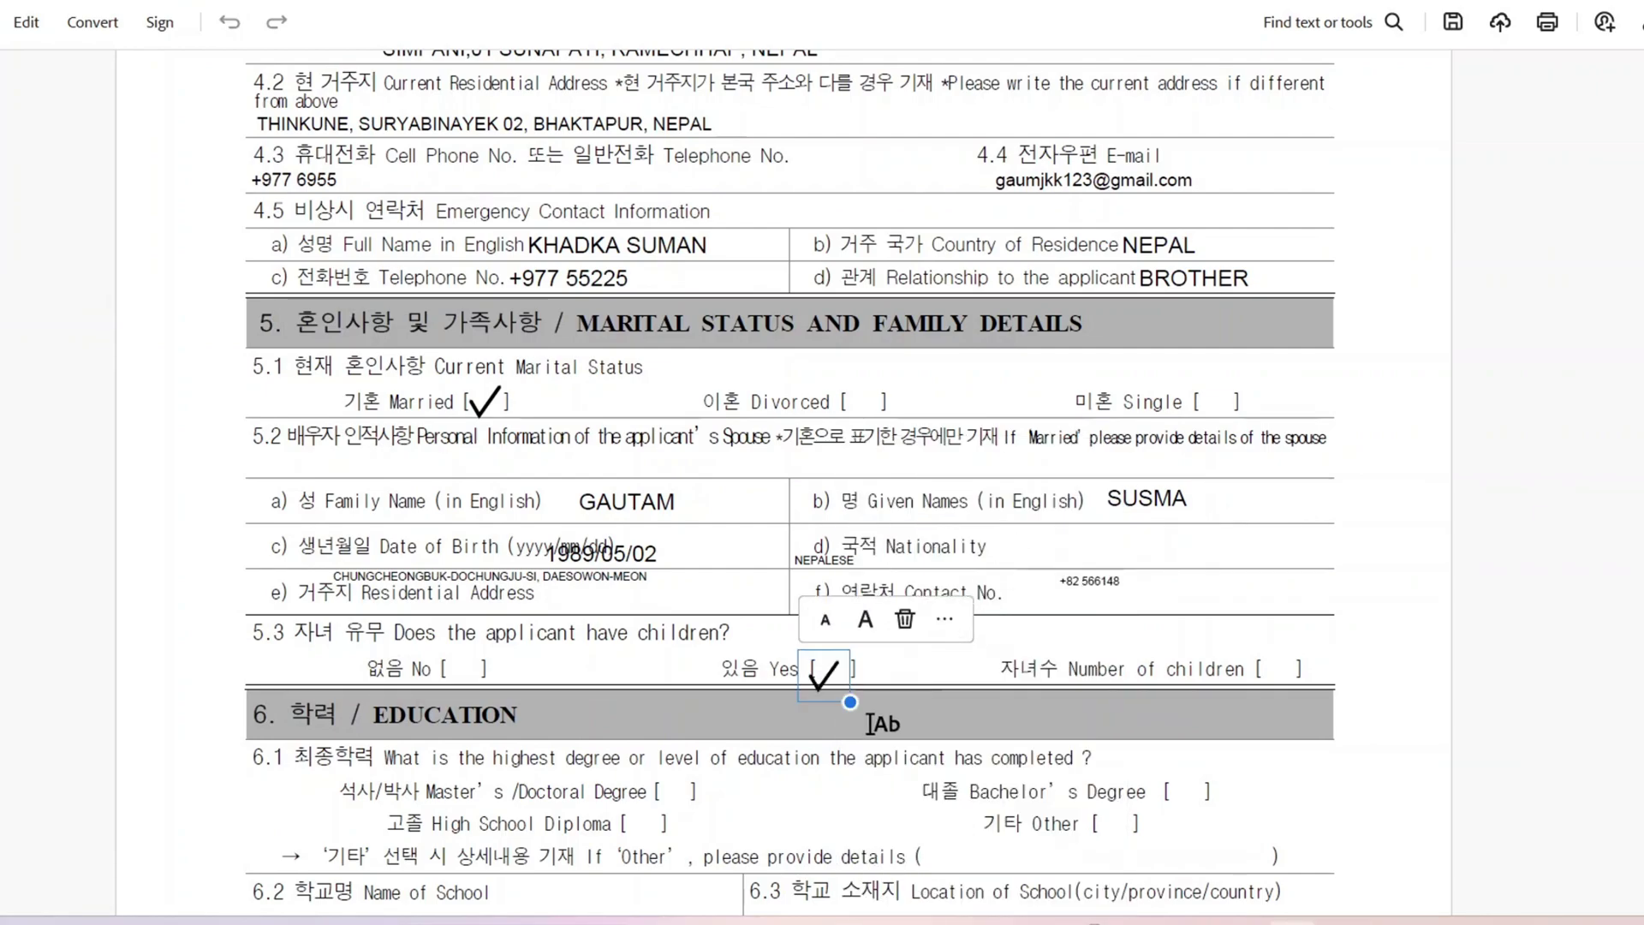
pyautogui.click(1276, 673)
pyautogui.write('2')
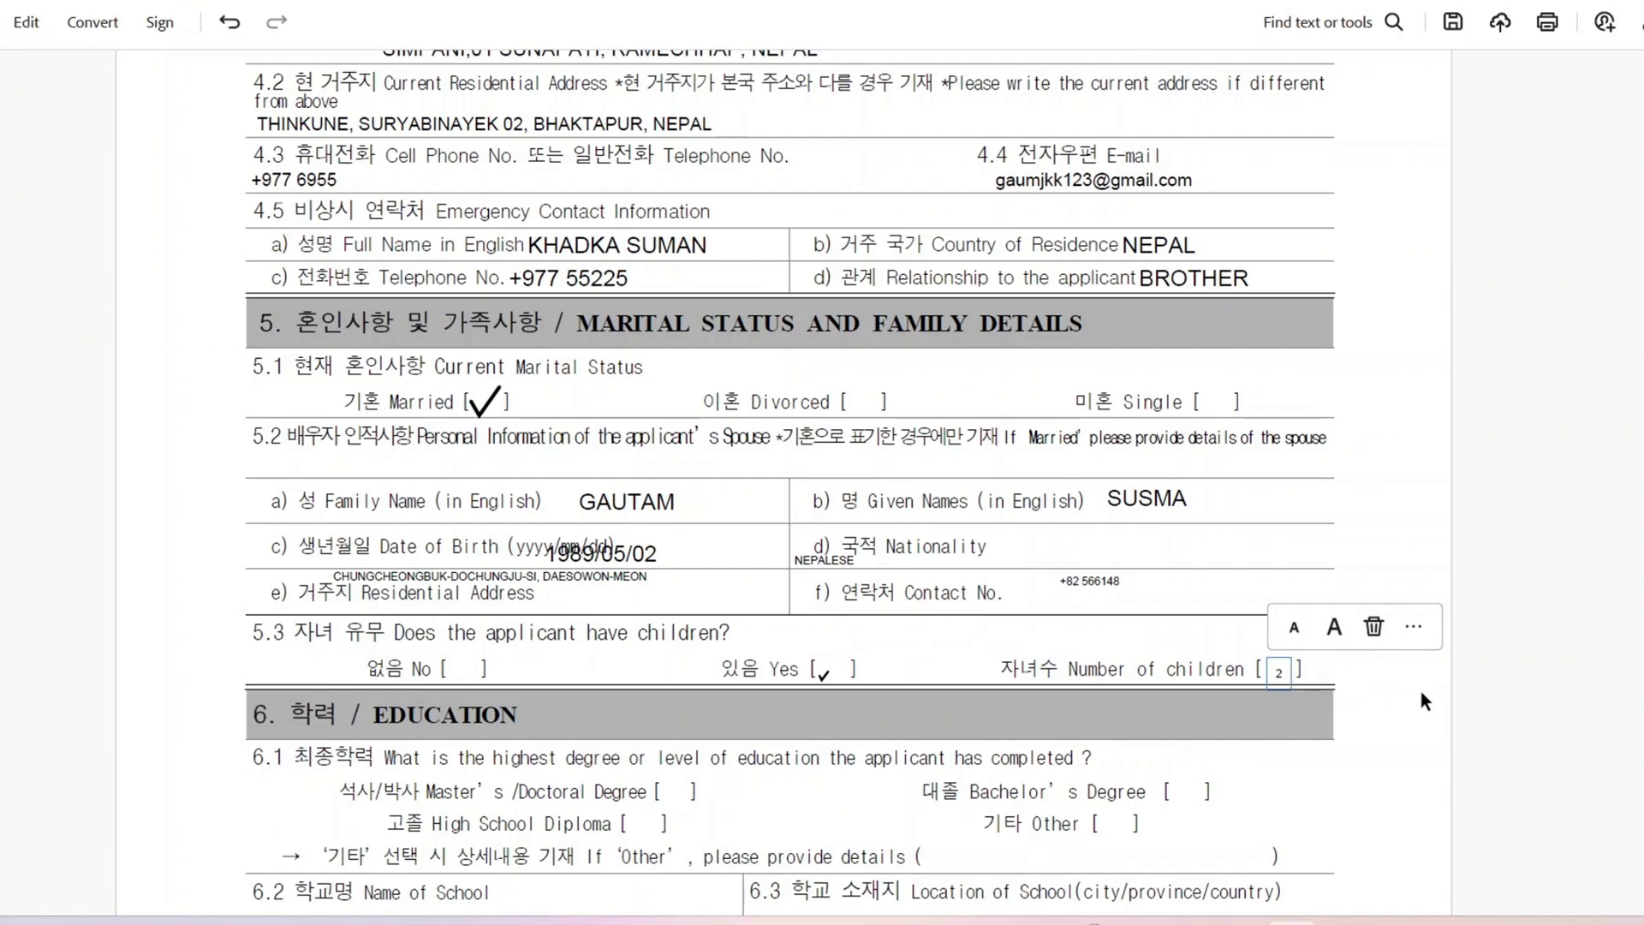
pyautogui.click(1594, 673)
pyautogui.scroll(-10, 1594, 672)
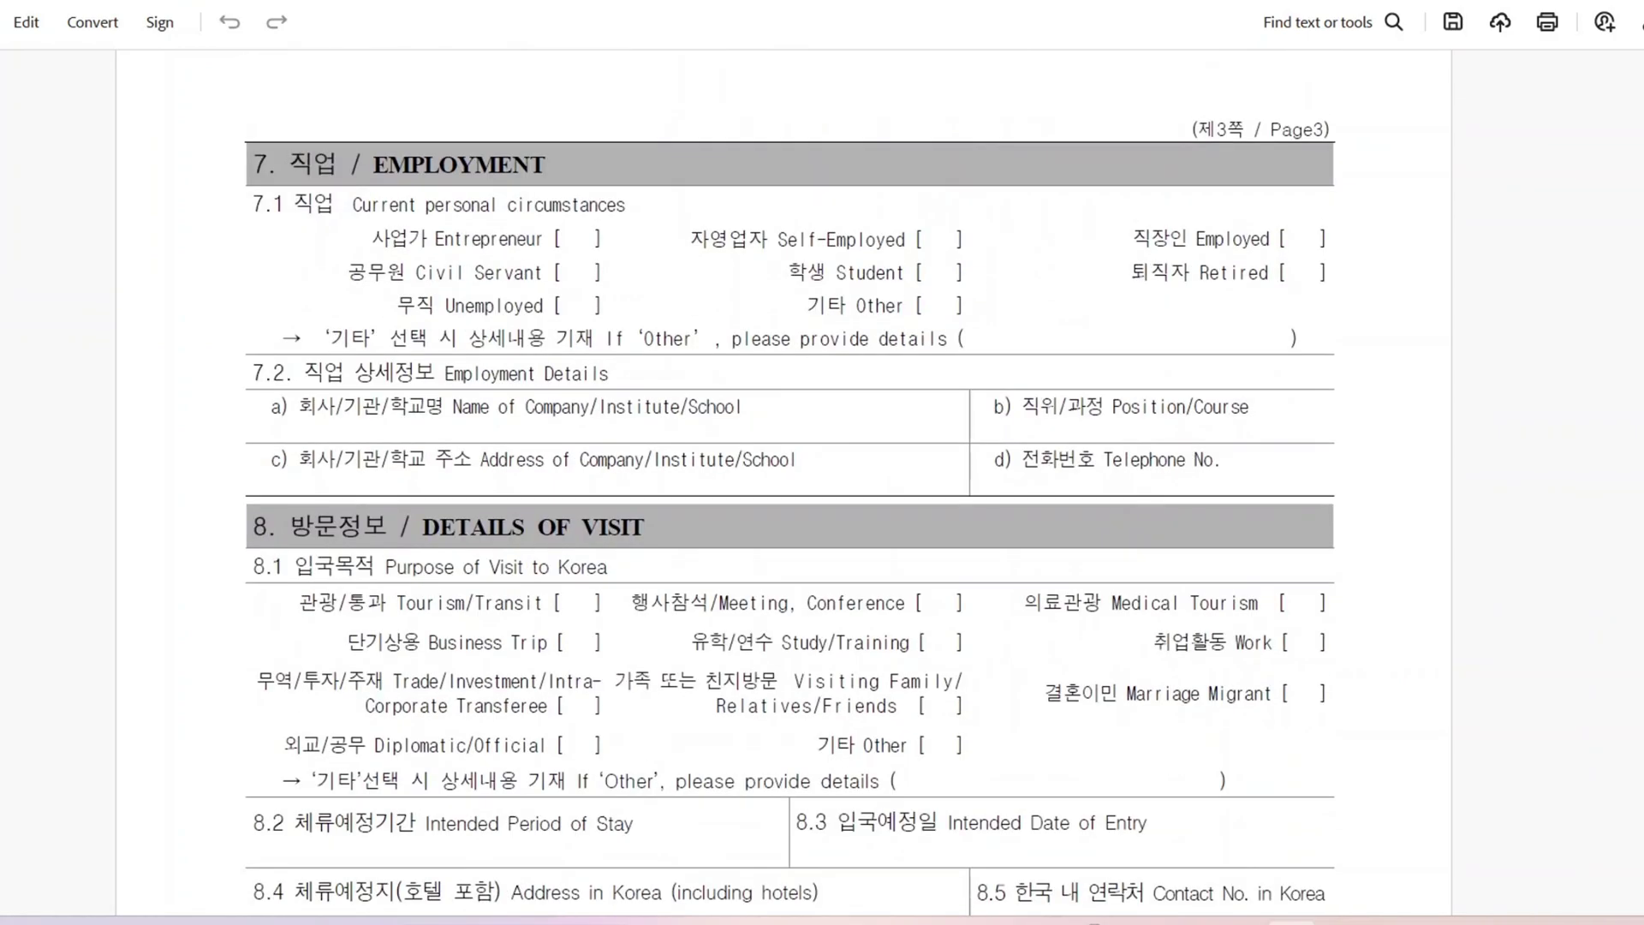
pyautogui.scroll(8, 646, 512)
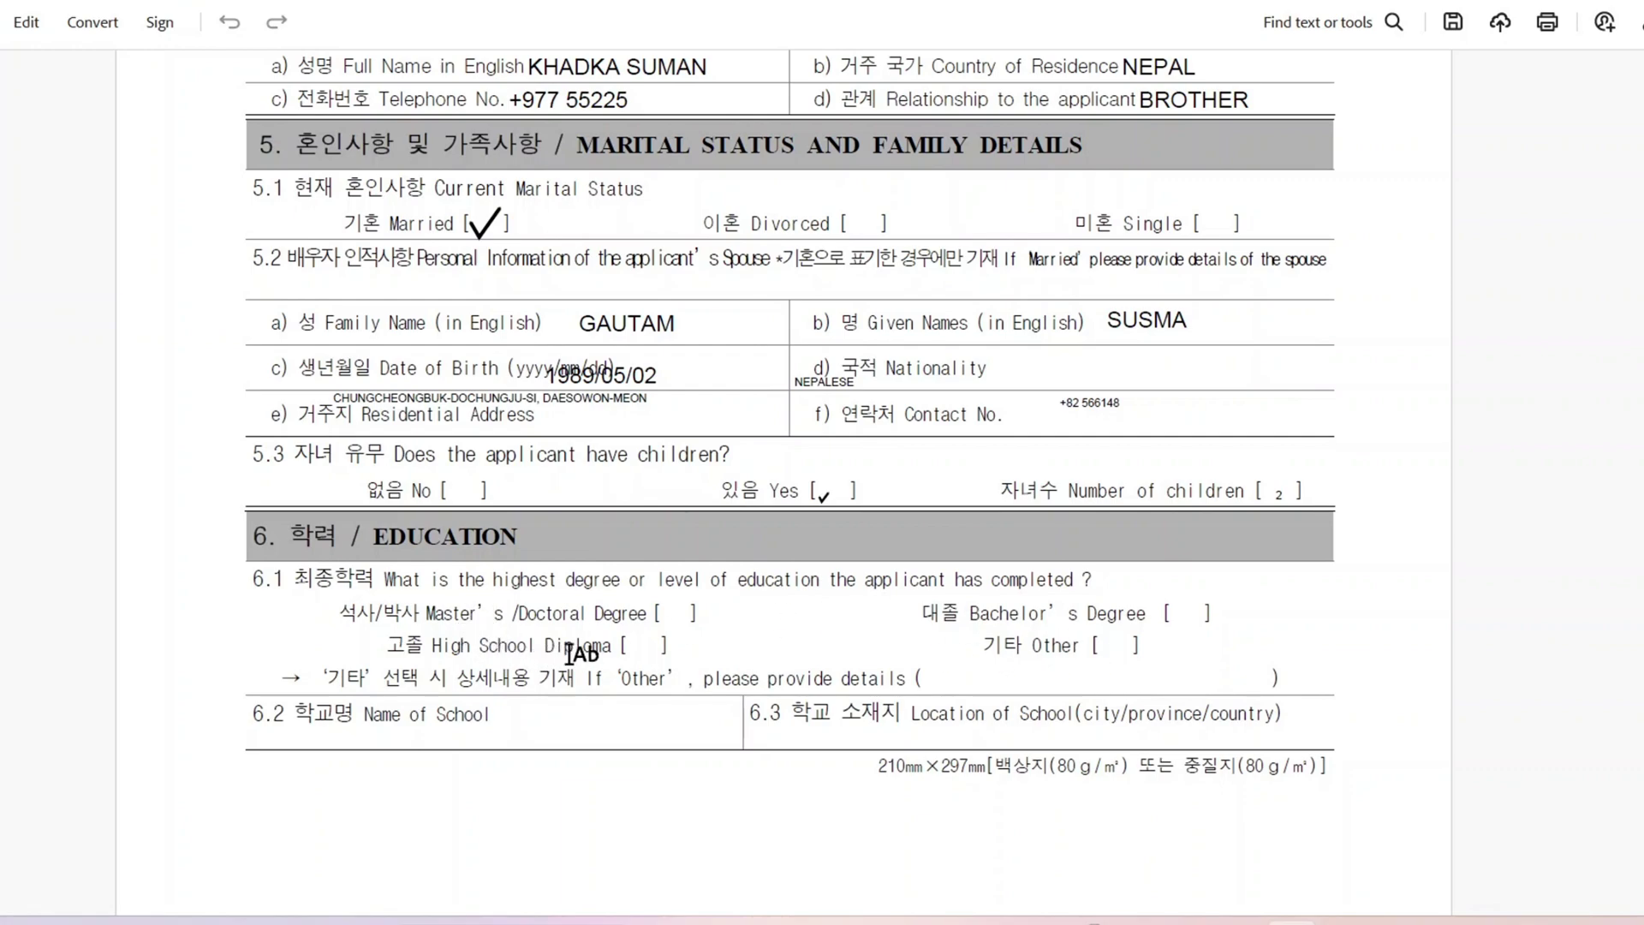
# Step: Tick the High School Diploma bracket as highest education, then scroll down to page 3
pyautogui.click(648, 655)
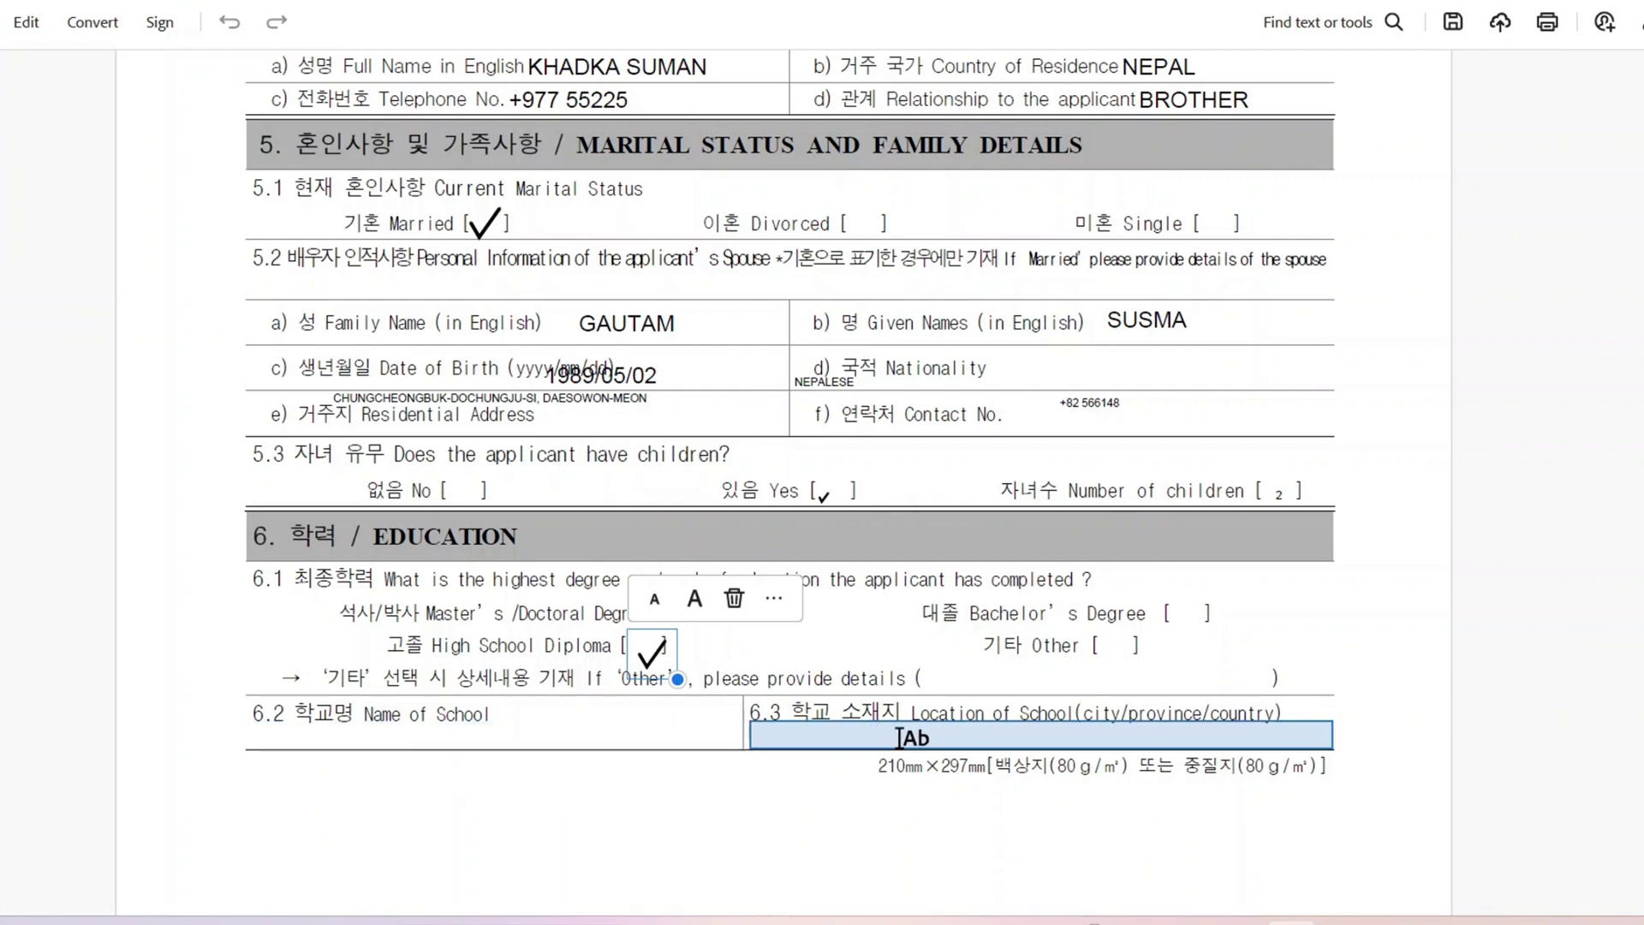
pyautogui.scroll(-5, 899, 737)
pyautogui.scroll(15, 899, 736)
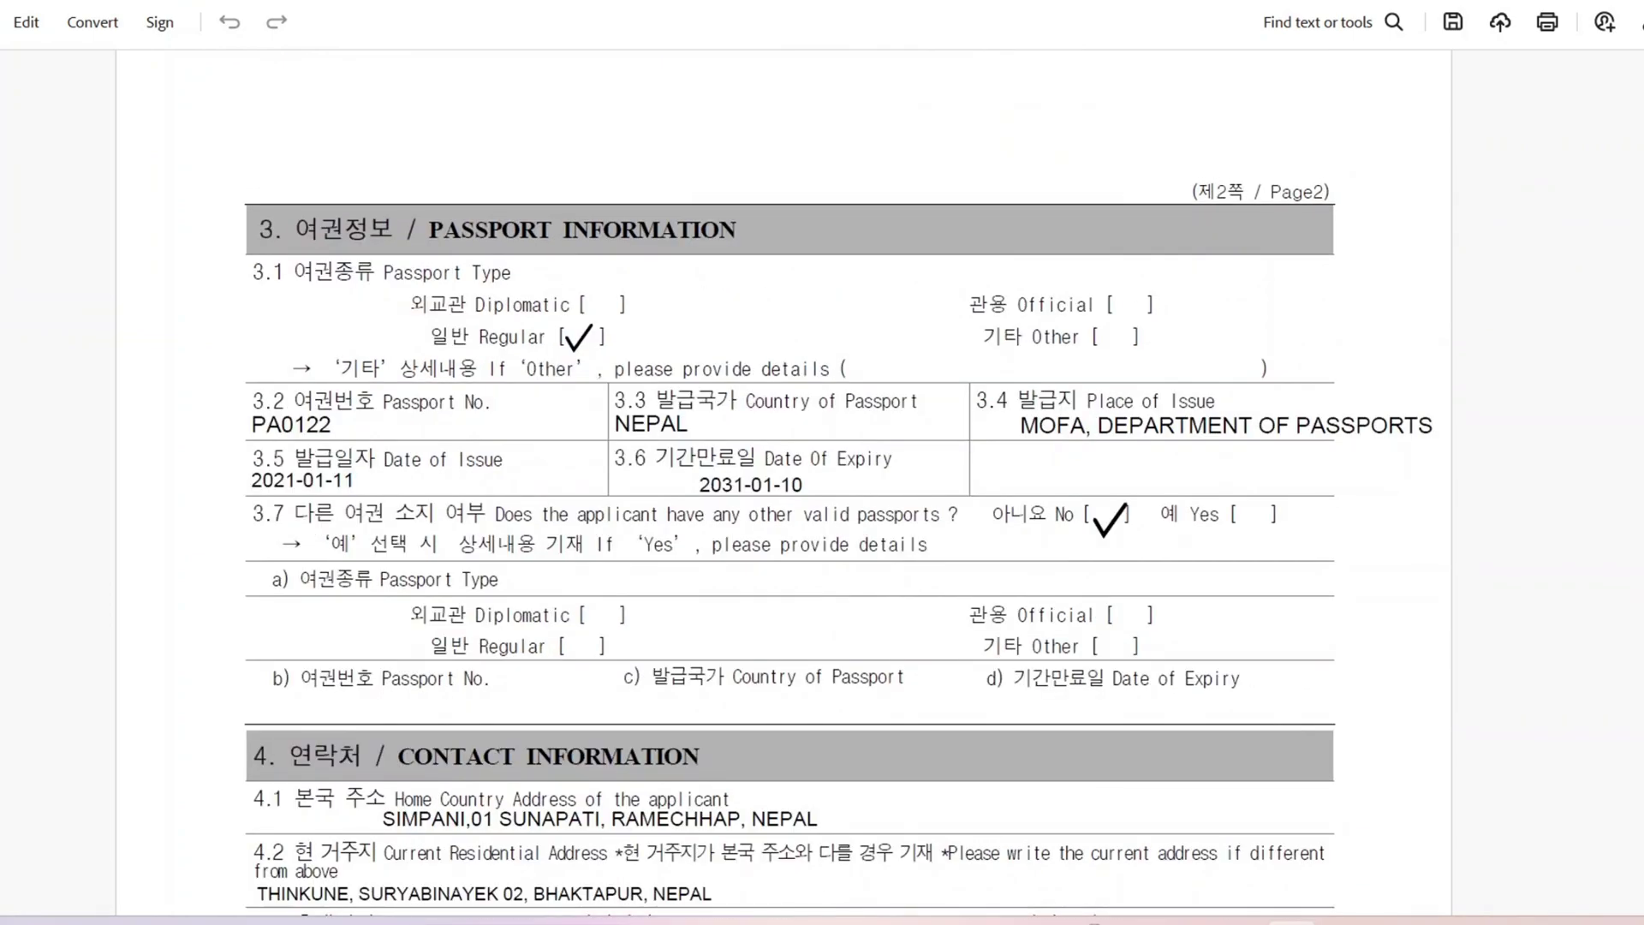
pyautogui.scroll(-10, 397, 178)
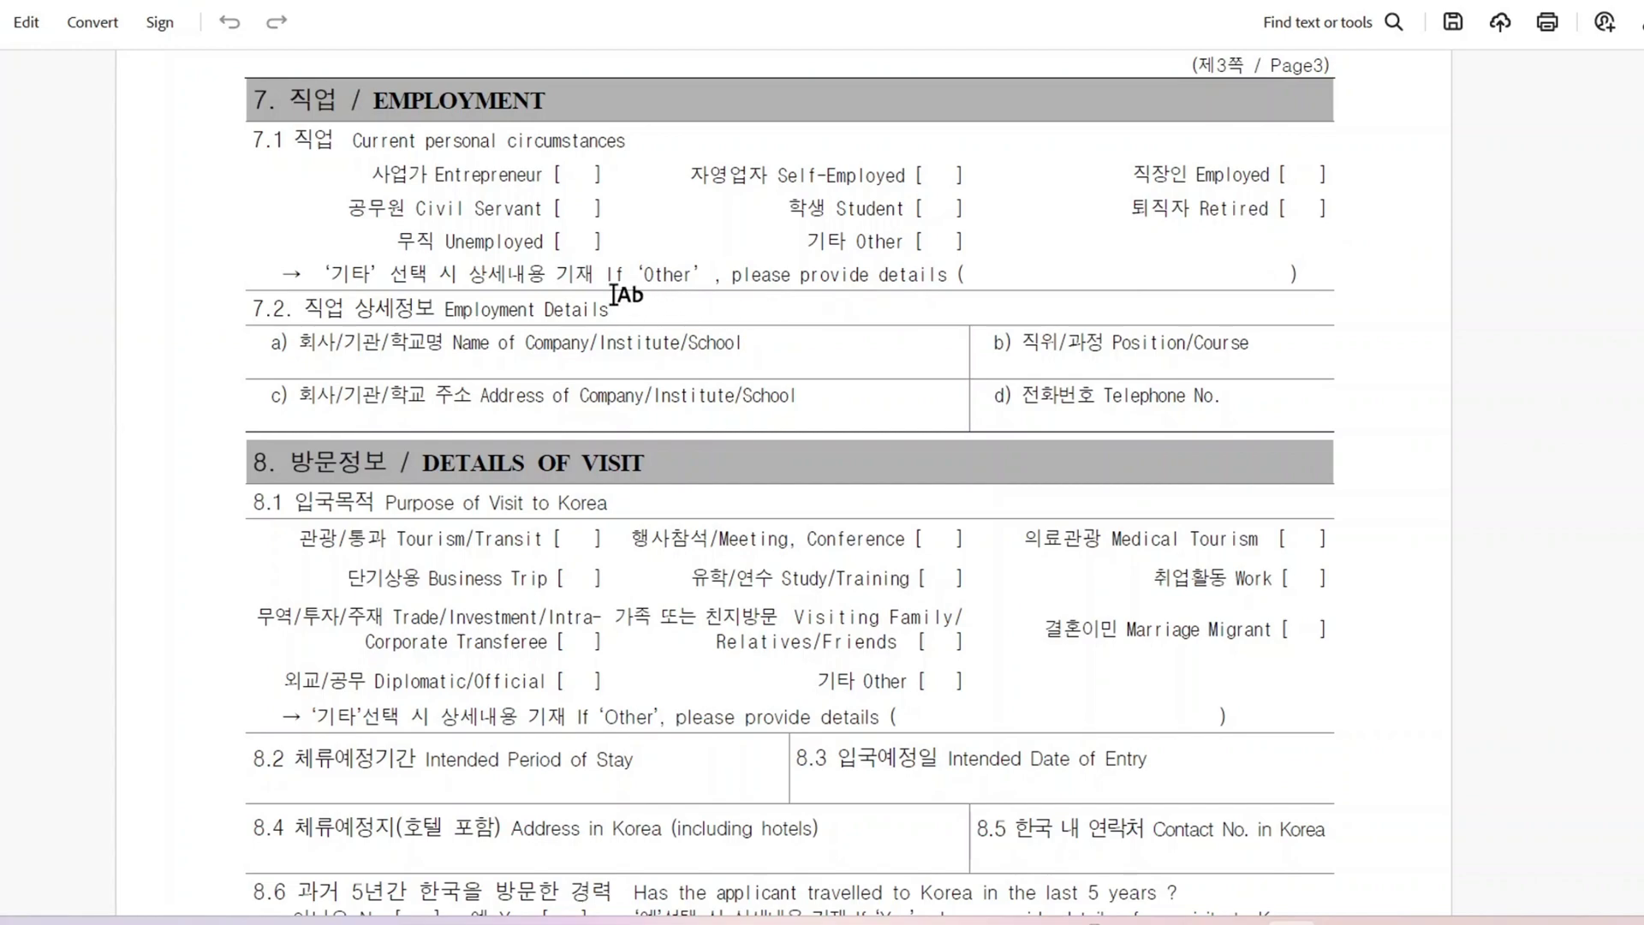
# Step: Place an enlarged checkmark beside Unemployed for current employment status
pyautogui.click(571, 247)
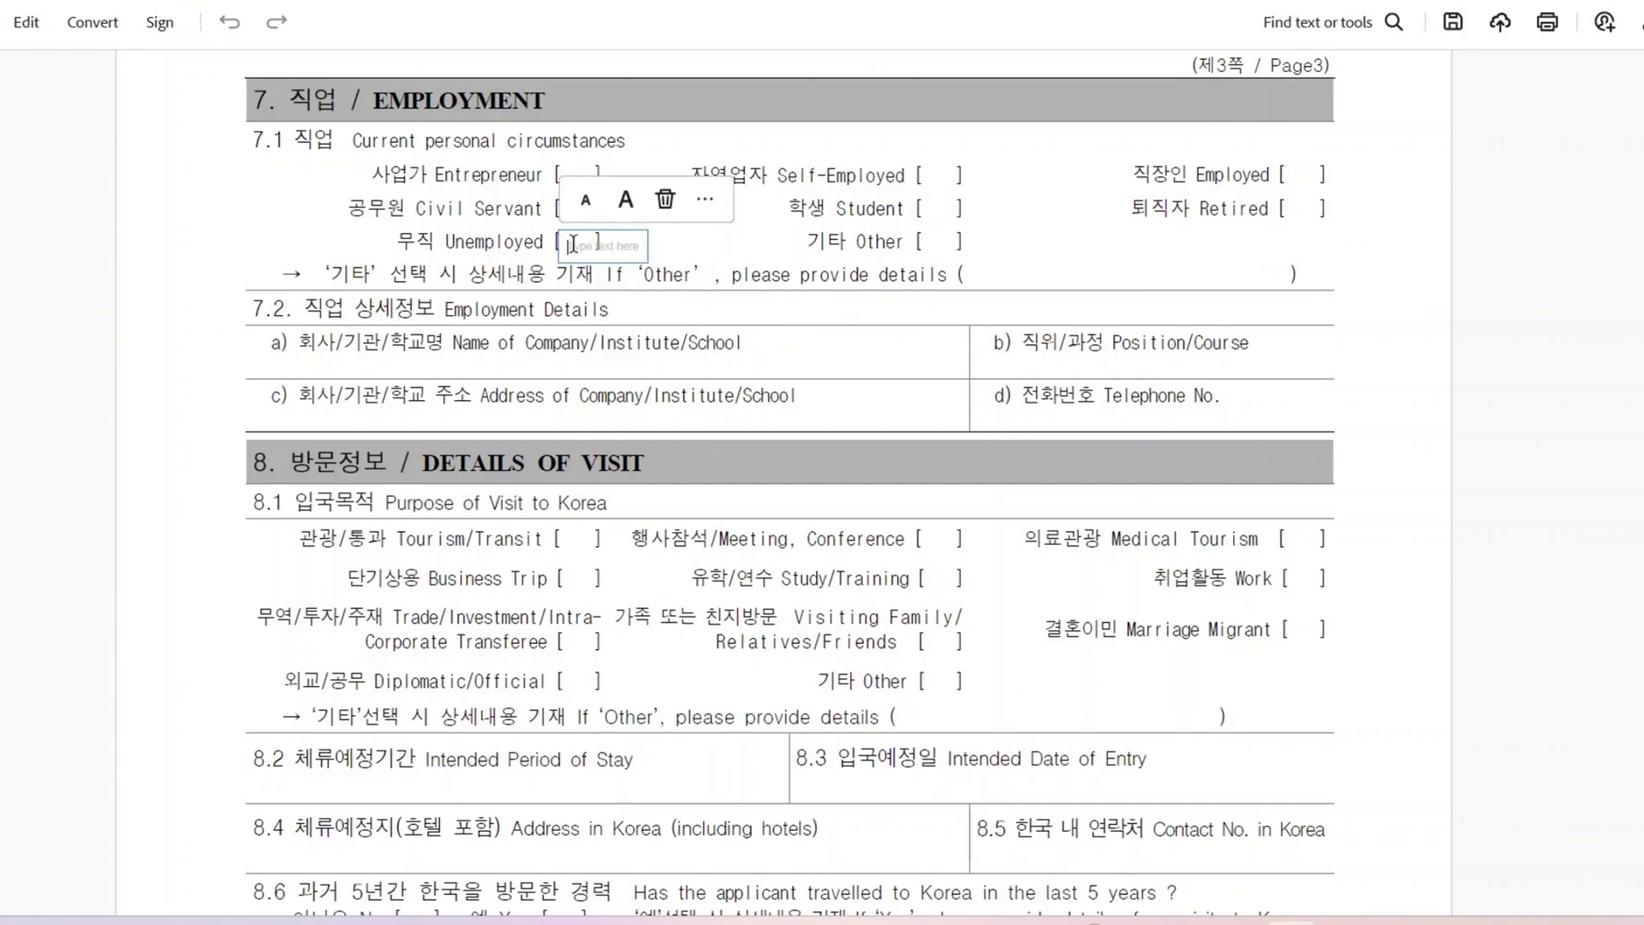
pyautogui.click(706, 216)
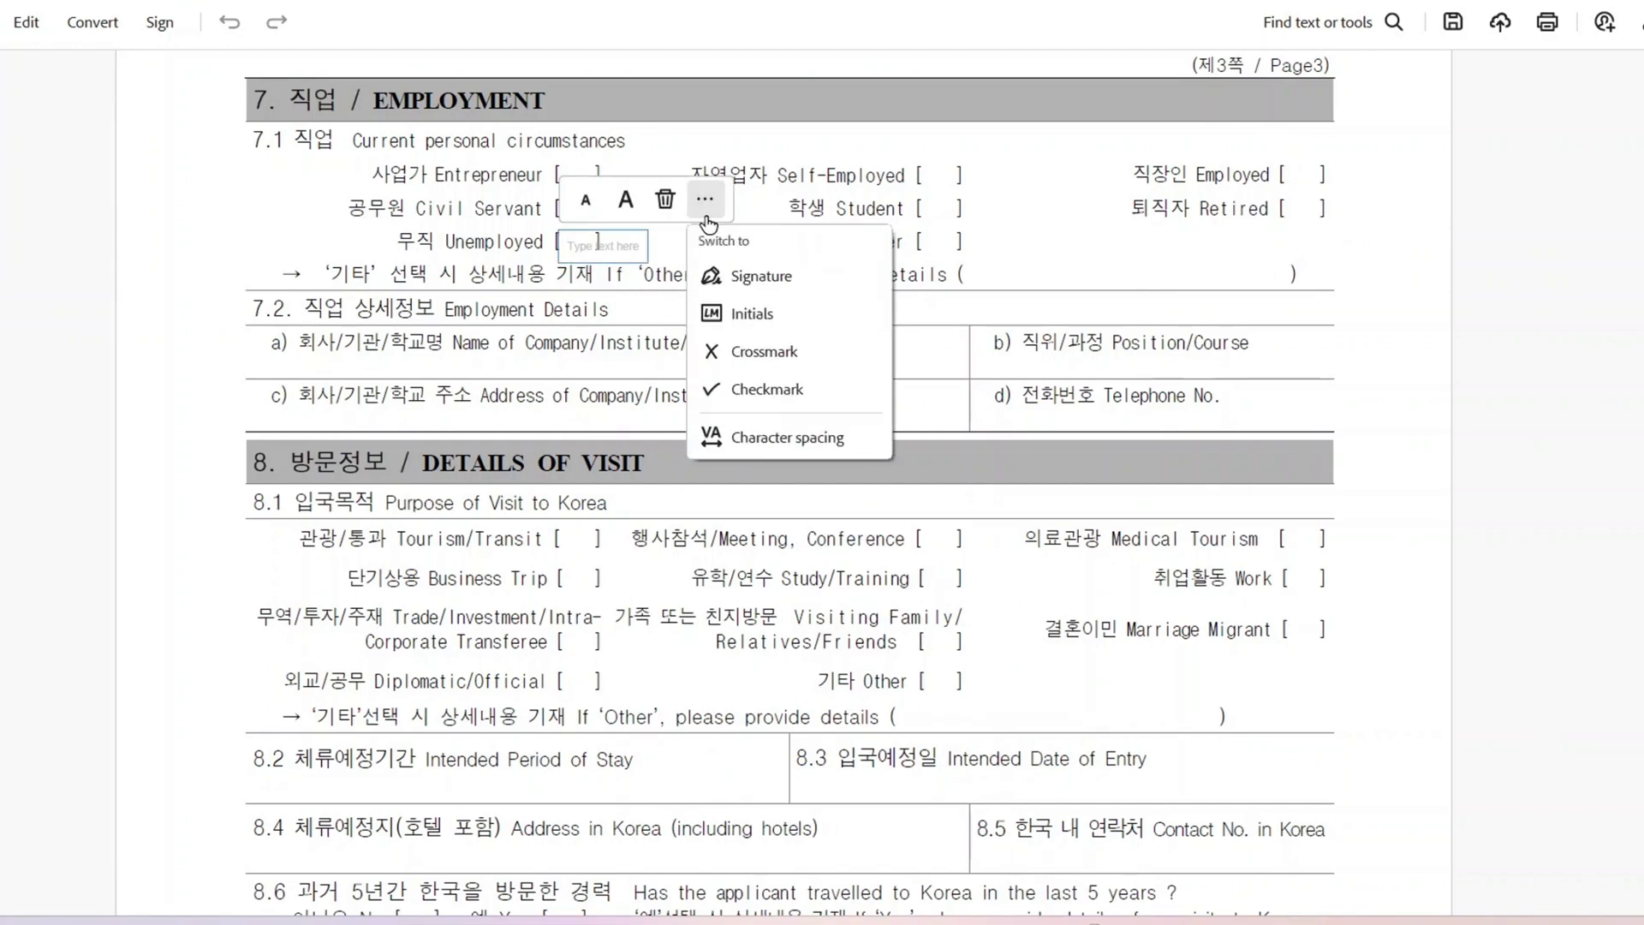
pyautogui.click(752, 388)
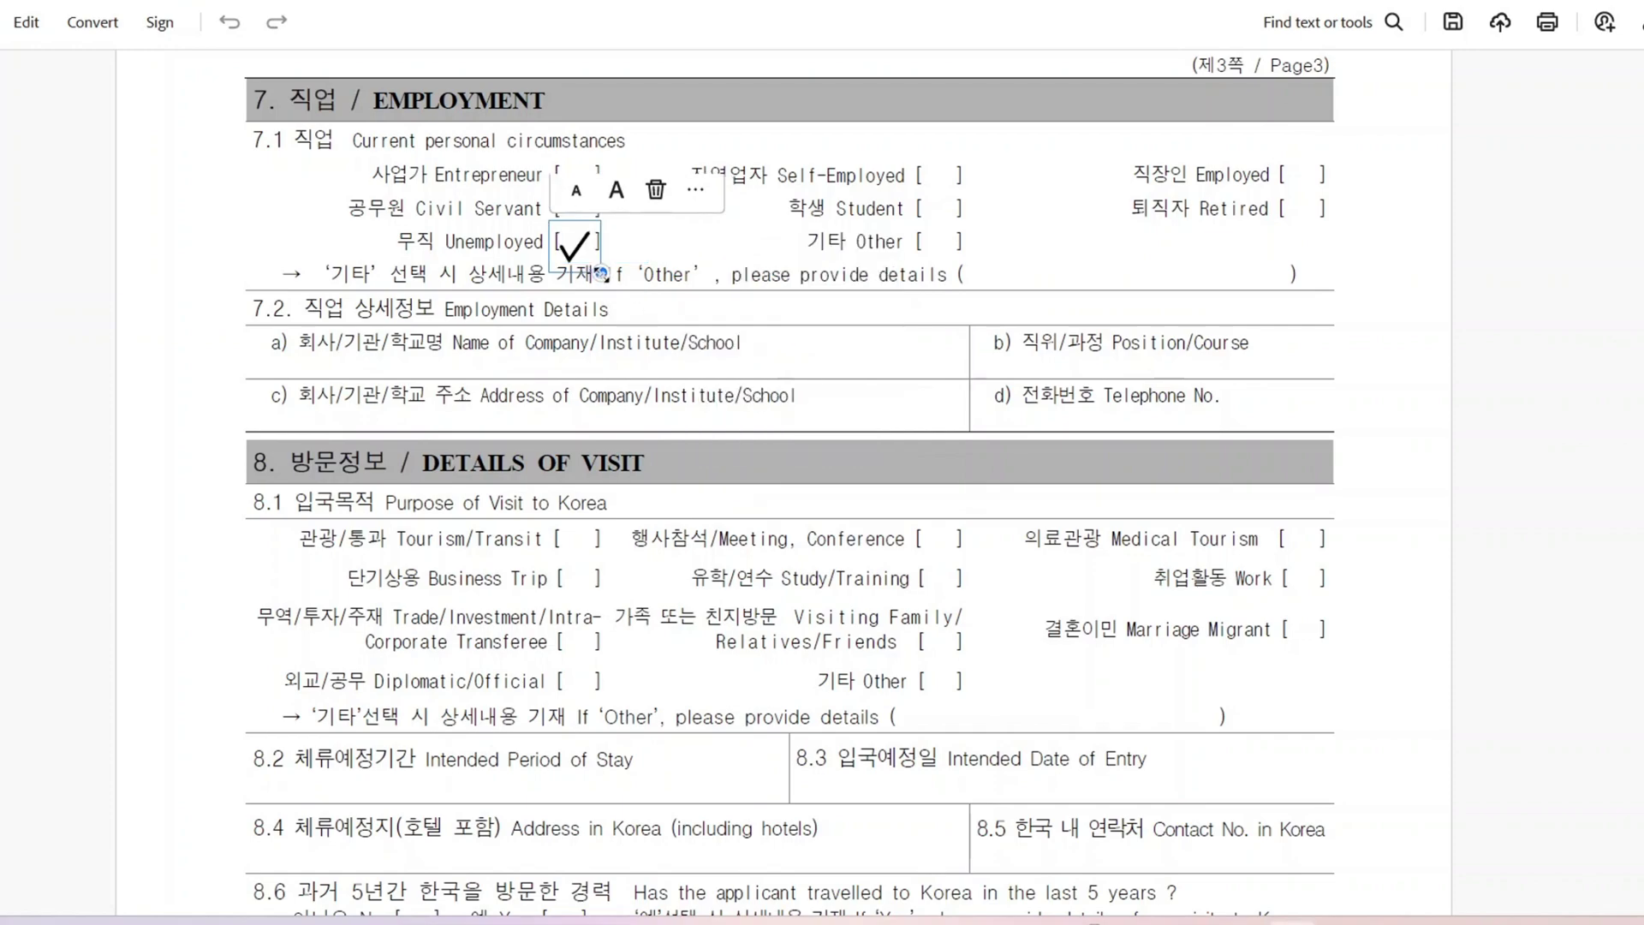
pyautogui.moveTo(602, 252); pyautogui.dragTo(607, 256)
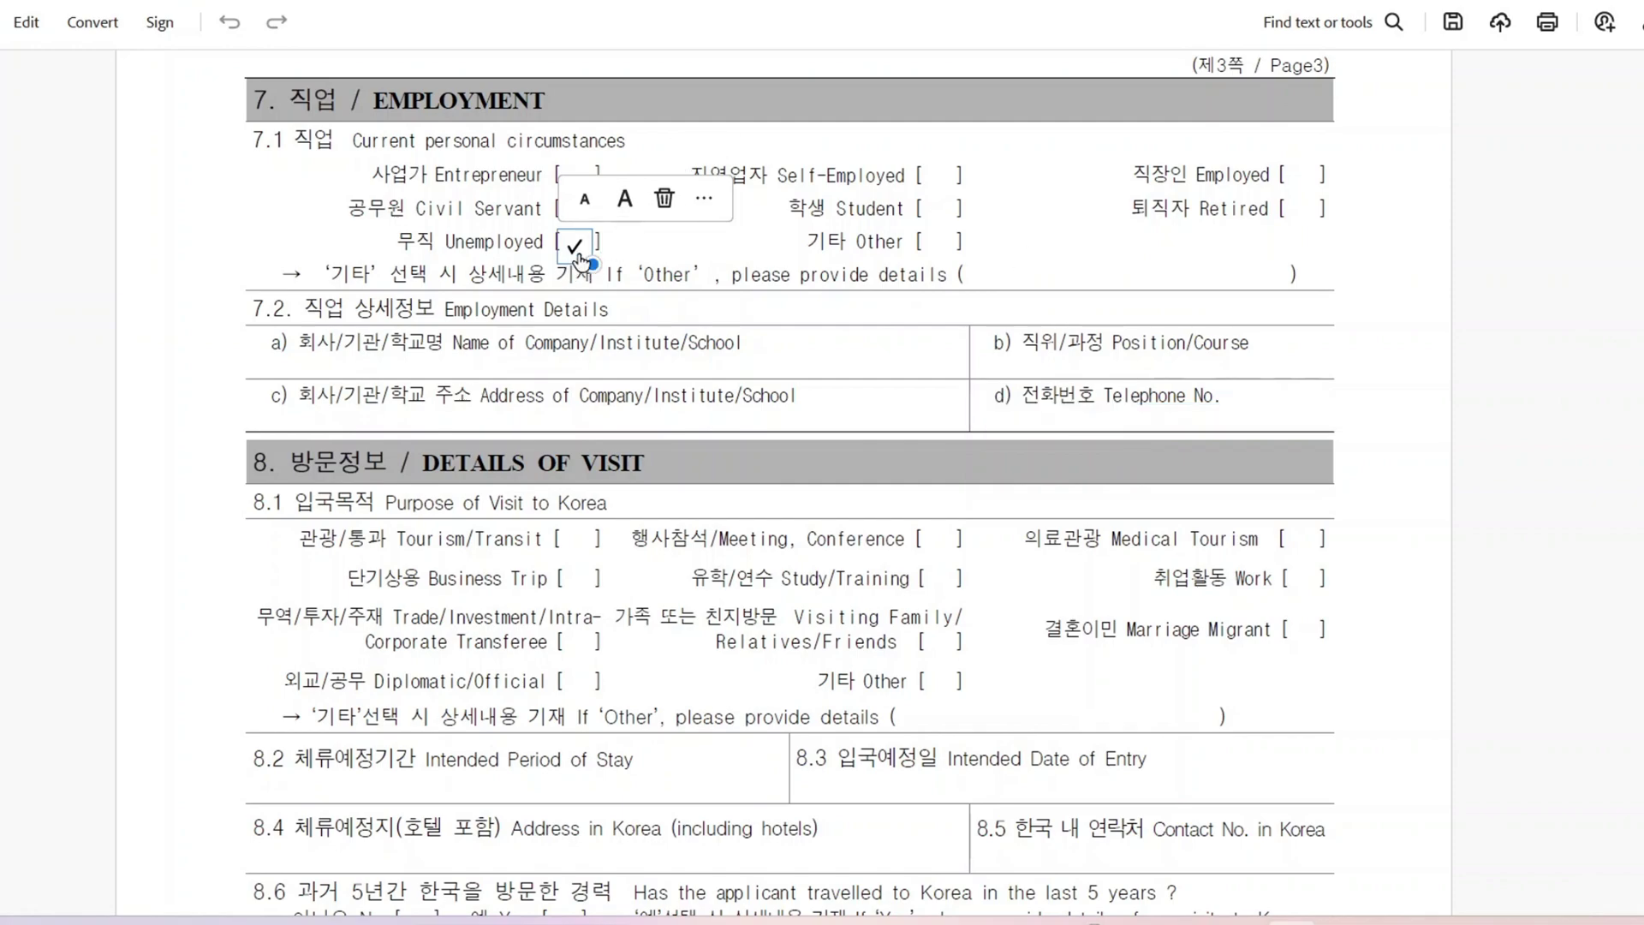
pyautogui.scroll(-5, 578, 259)
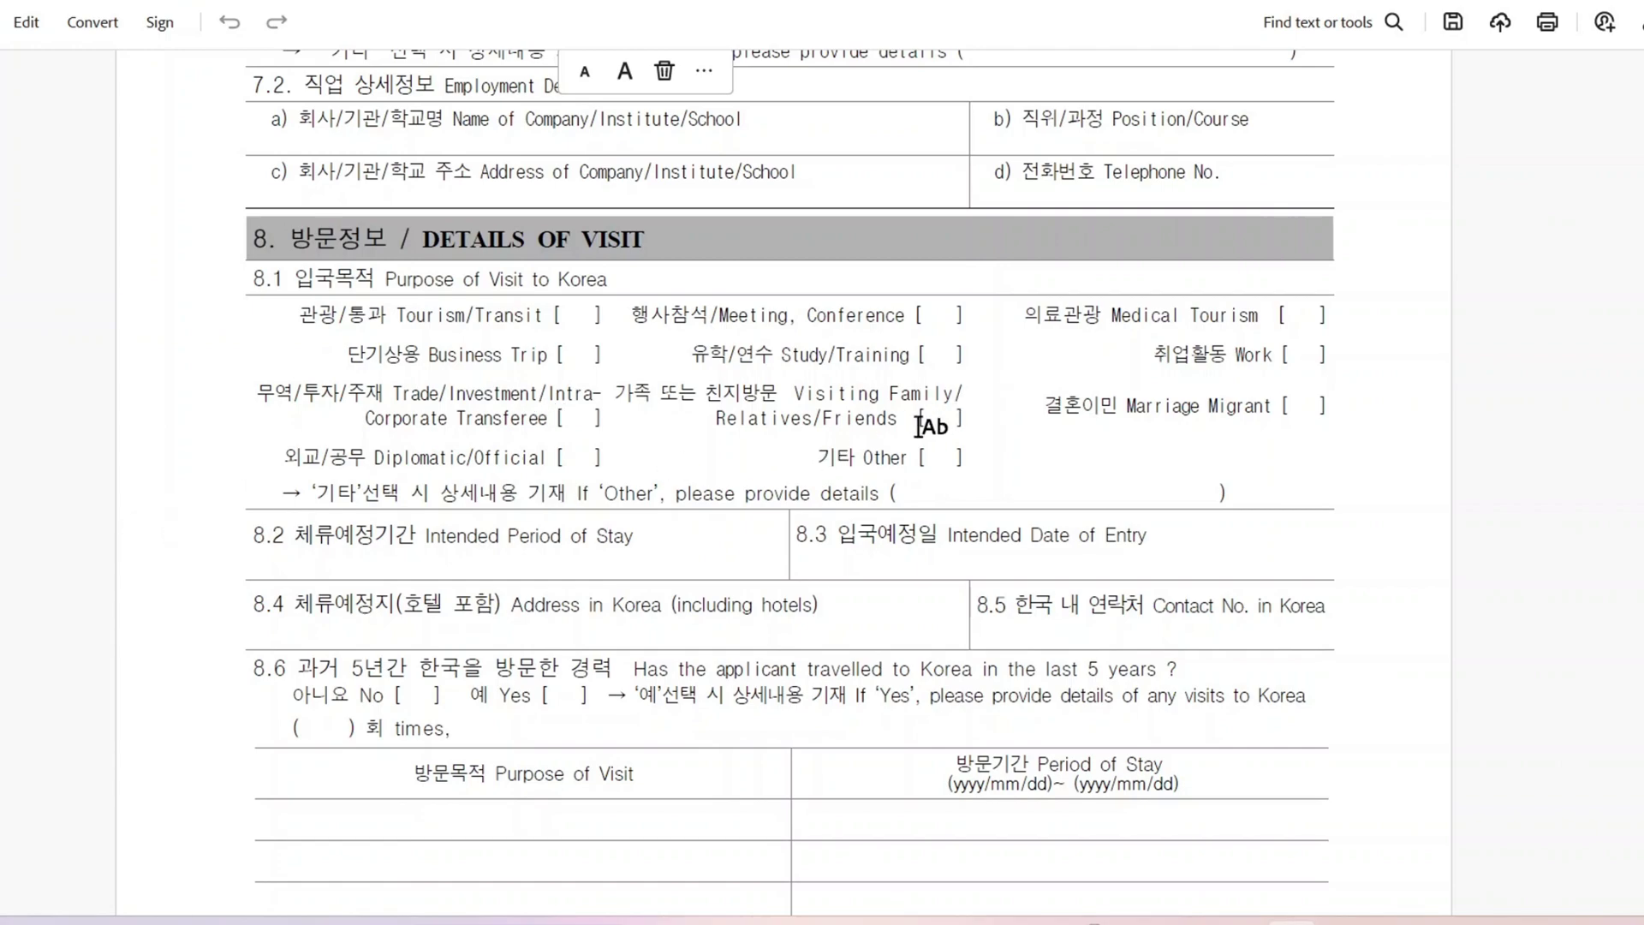
# Step: Mark the Relatives/Friends visit purpose and paste the stay period 2023-10-10 TO 2024-04-25
pyautogui.click(927, 421)
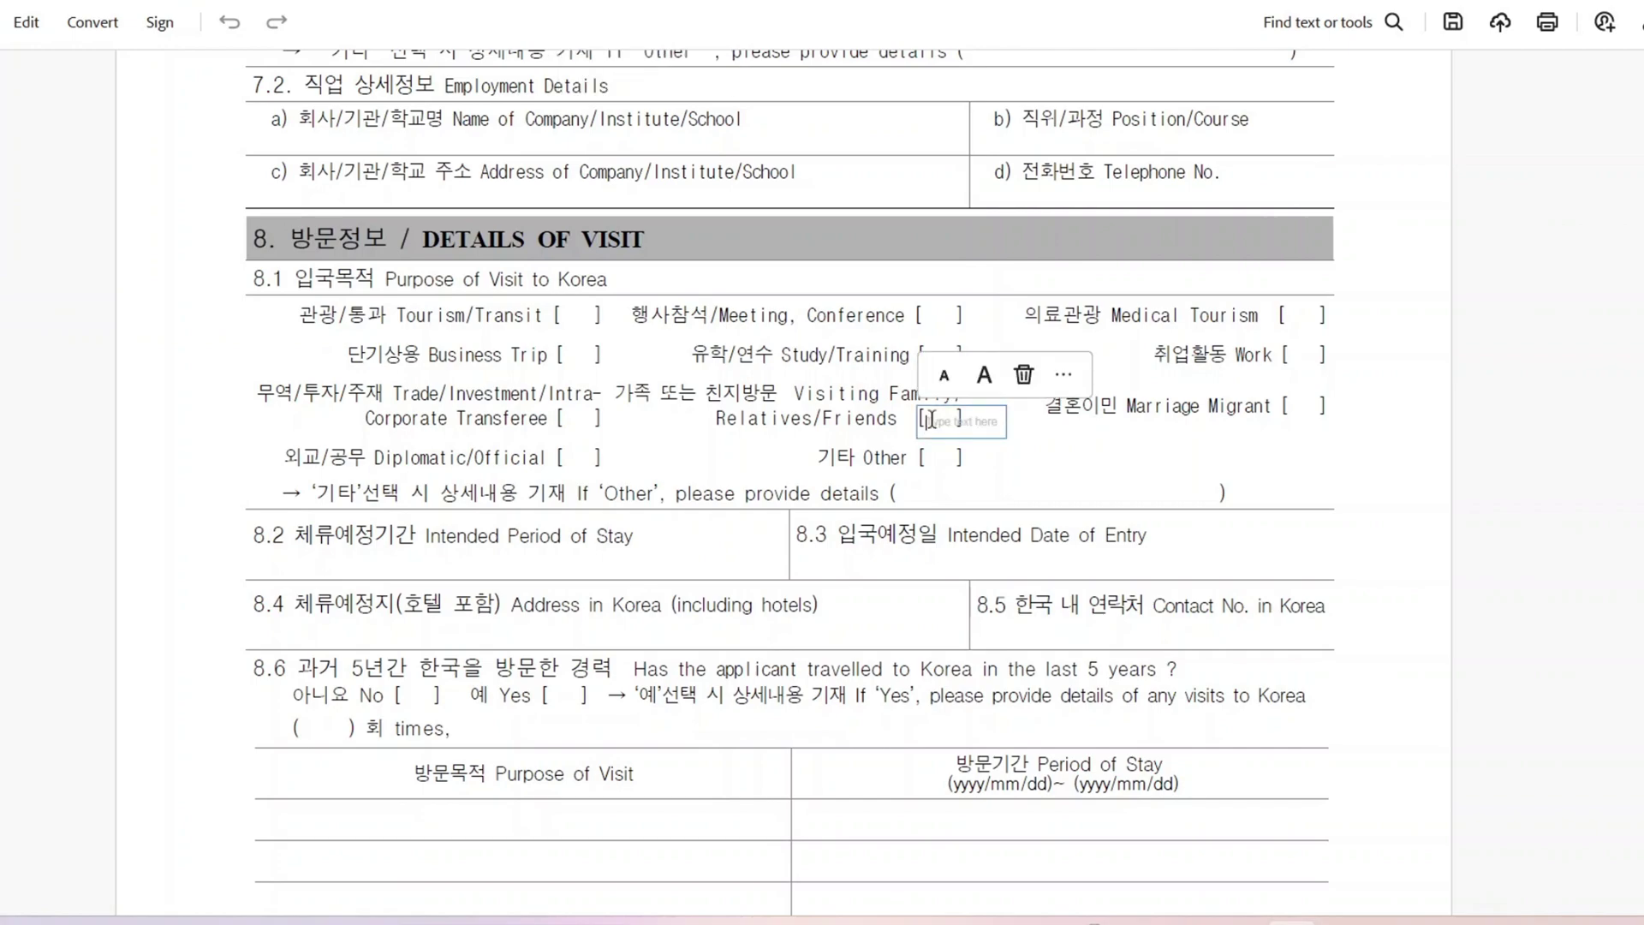
pyautogui.scroll(-1, 450, 502)
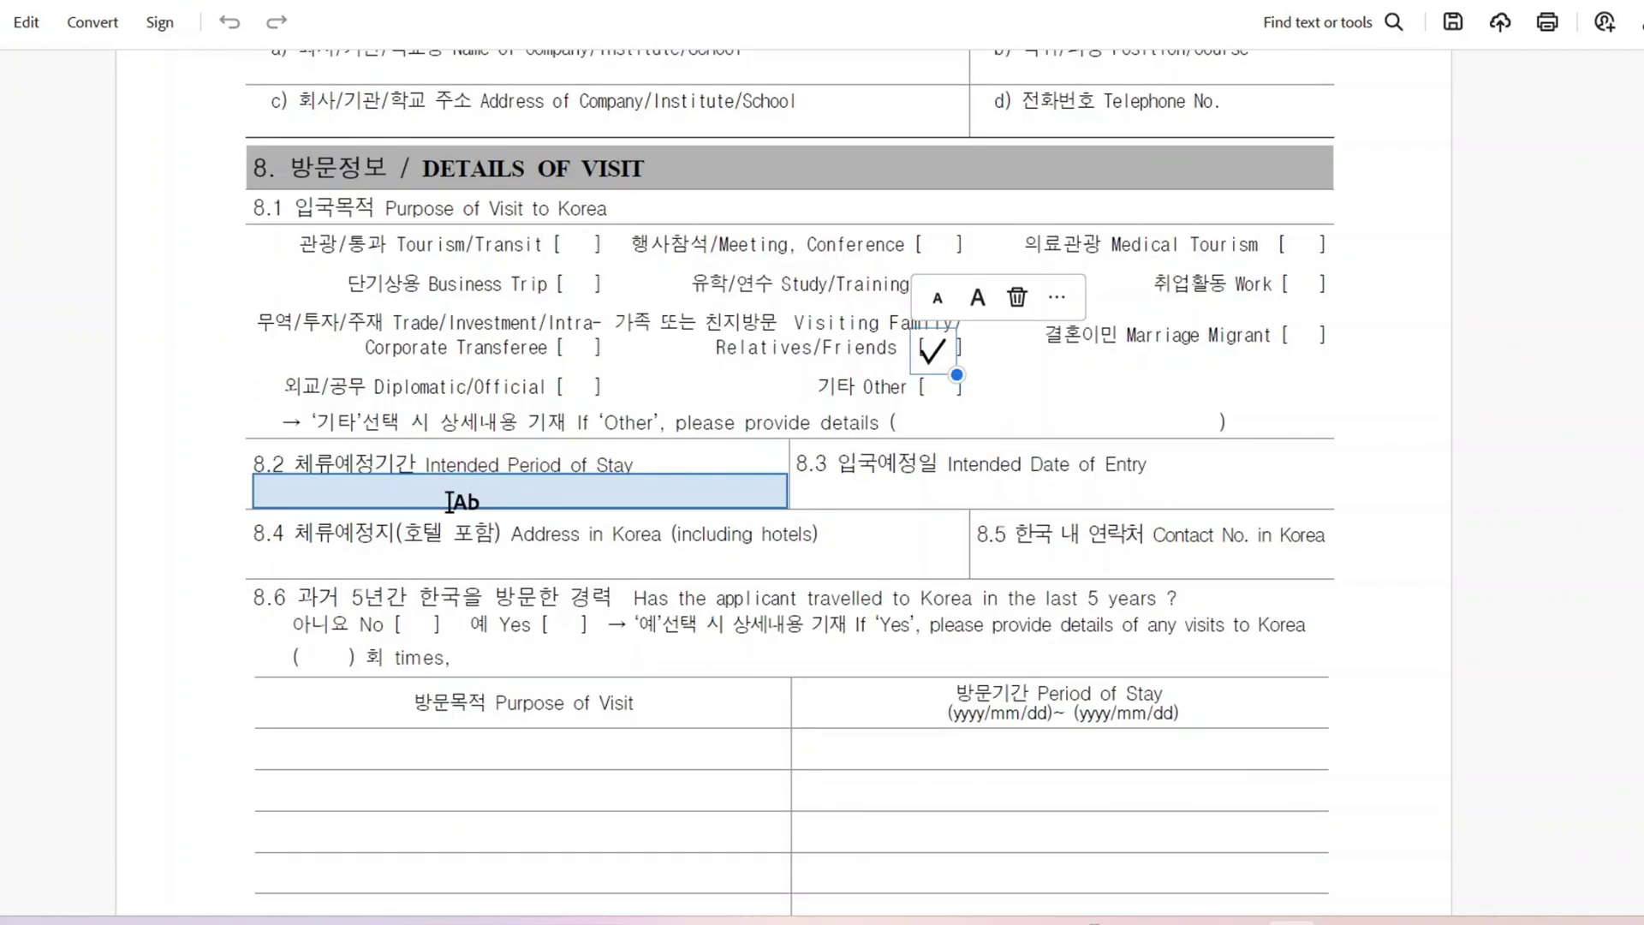
pyautogui.click(450, 501)
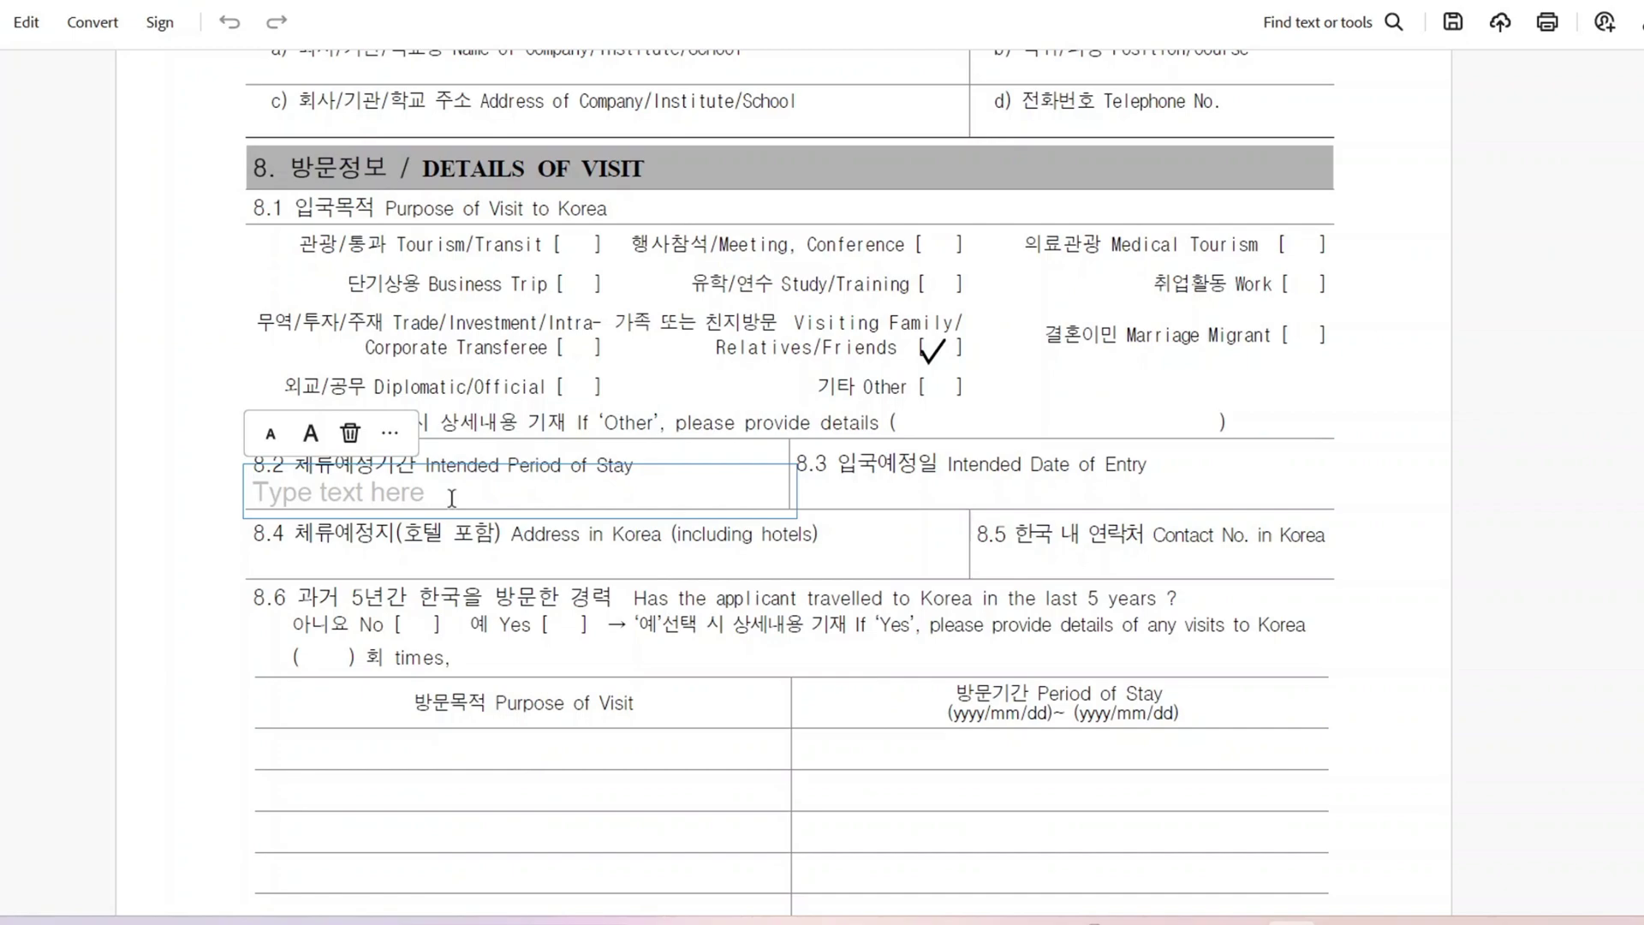
pyautogui.write('2023-10-10 TO 2024-02-25')
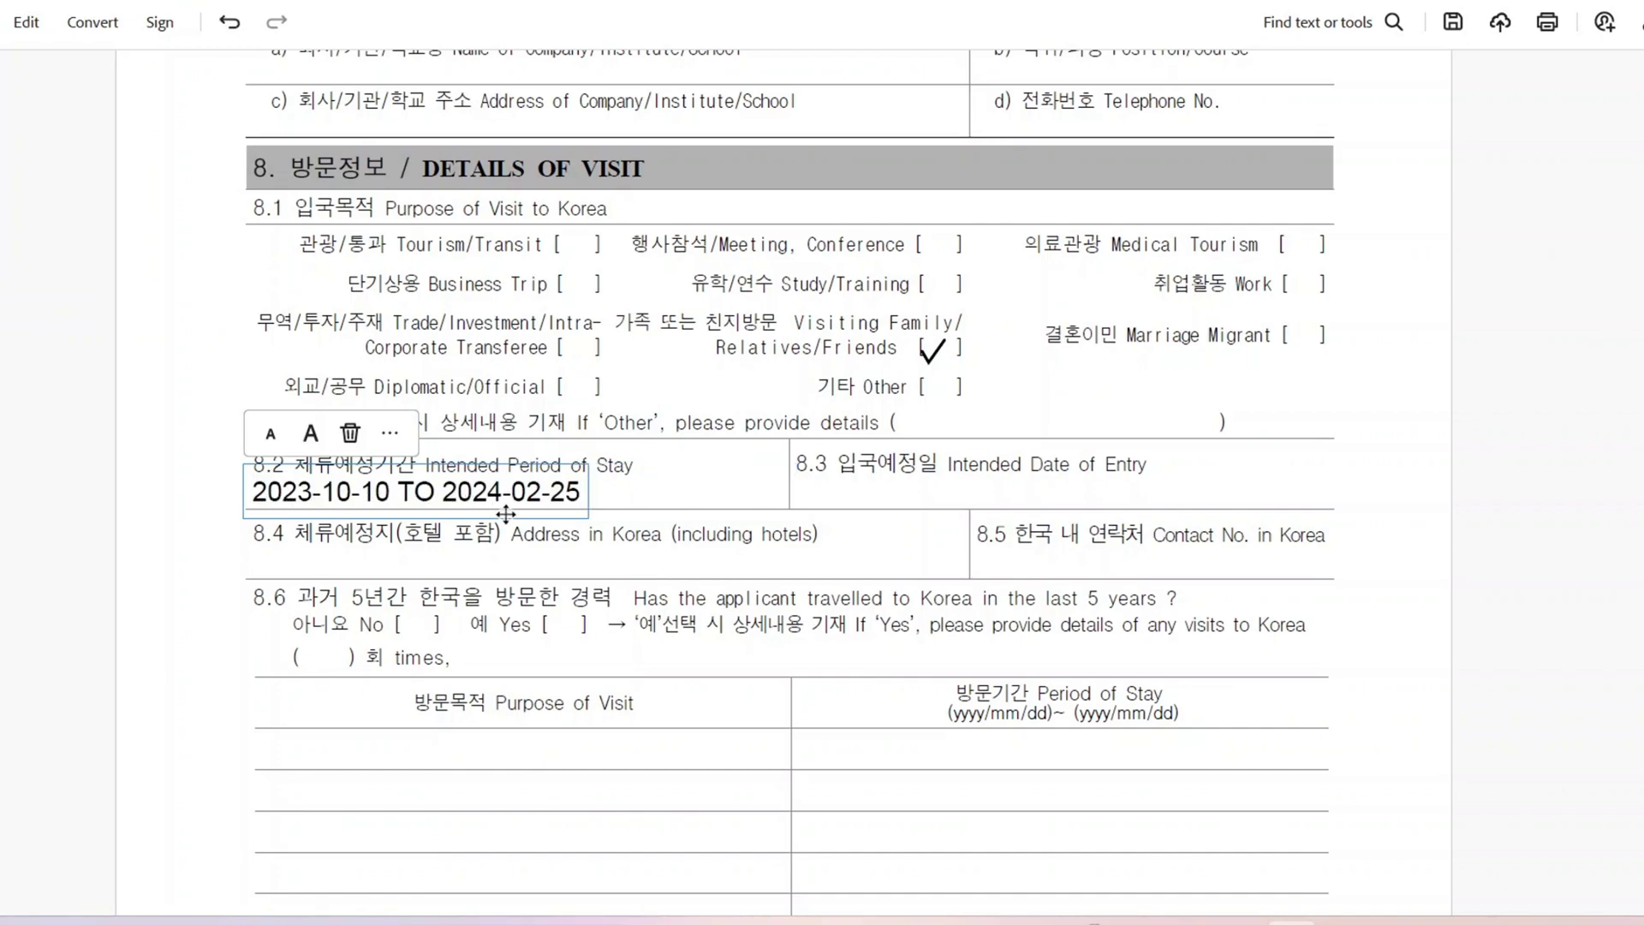
pyautogui.click(441, 508)
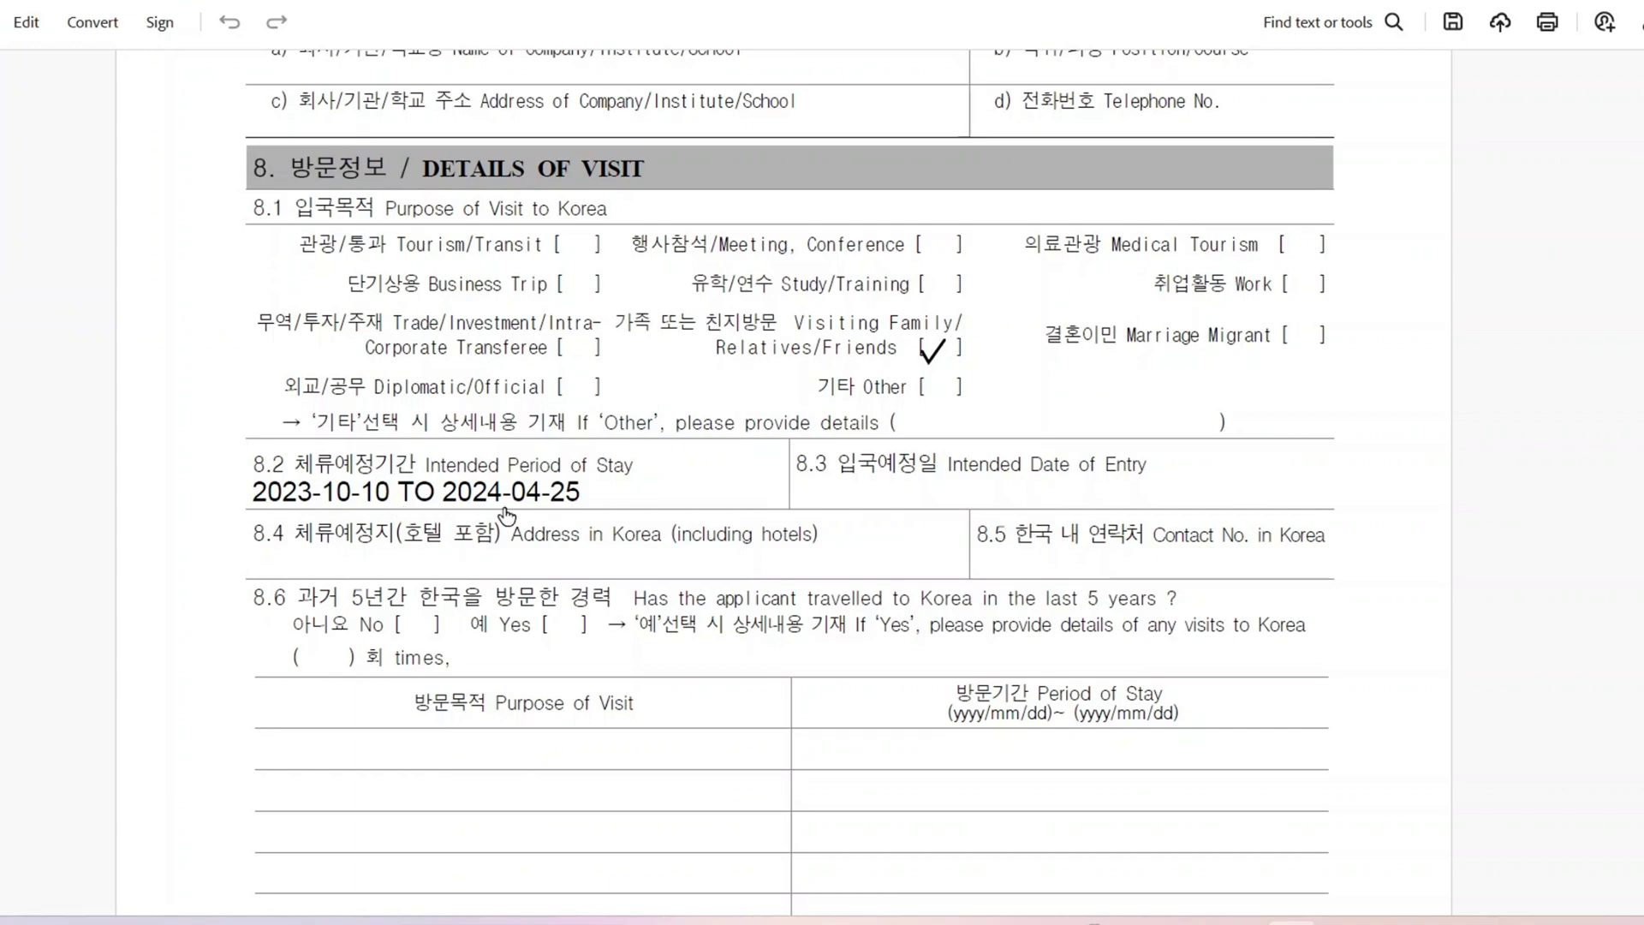
# Step: Enter 2023-10-10 as the intended date of entry in field 8.3
pyautogui.click(796, 491)
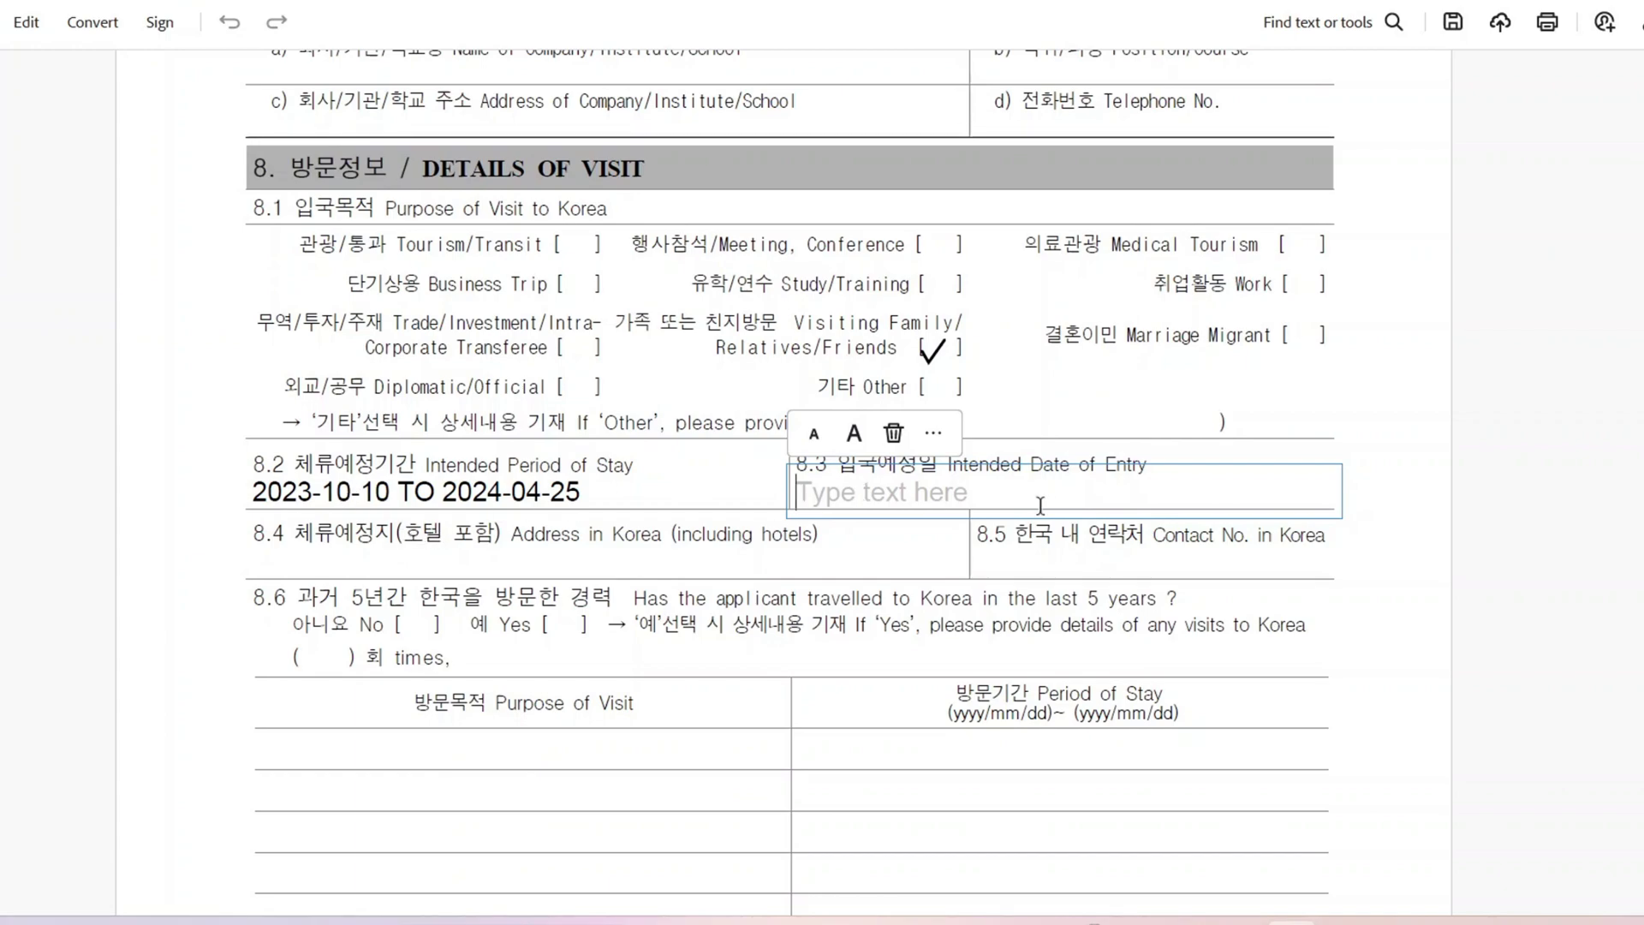
pyautogui.write('2023-')
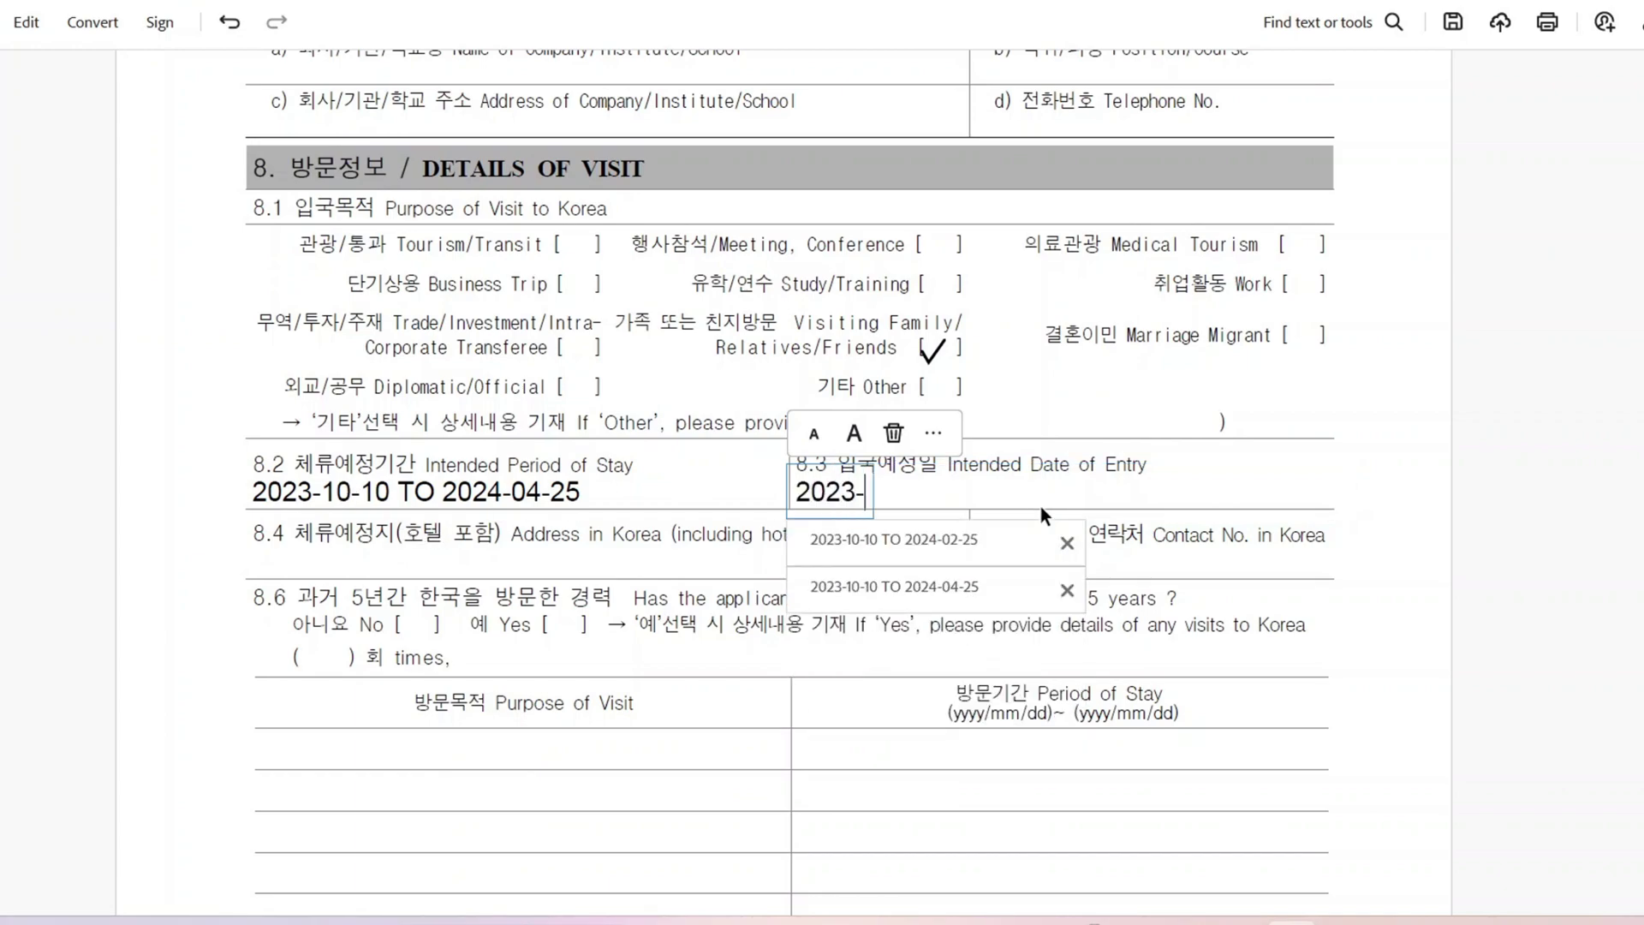
pyautogui.write('10-10')
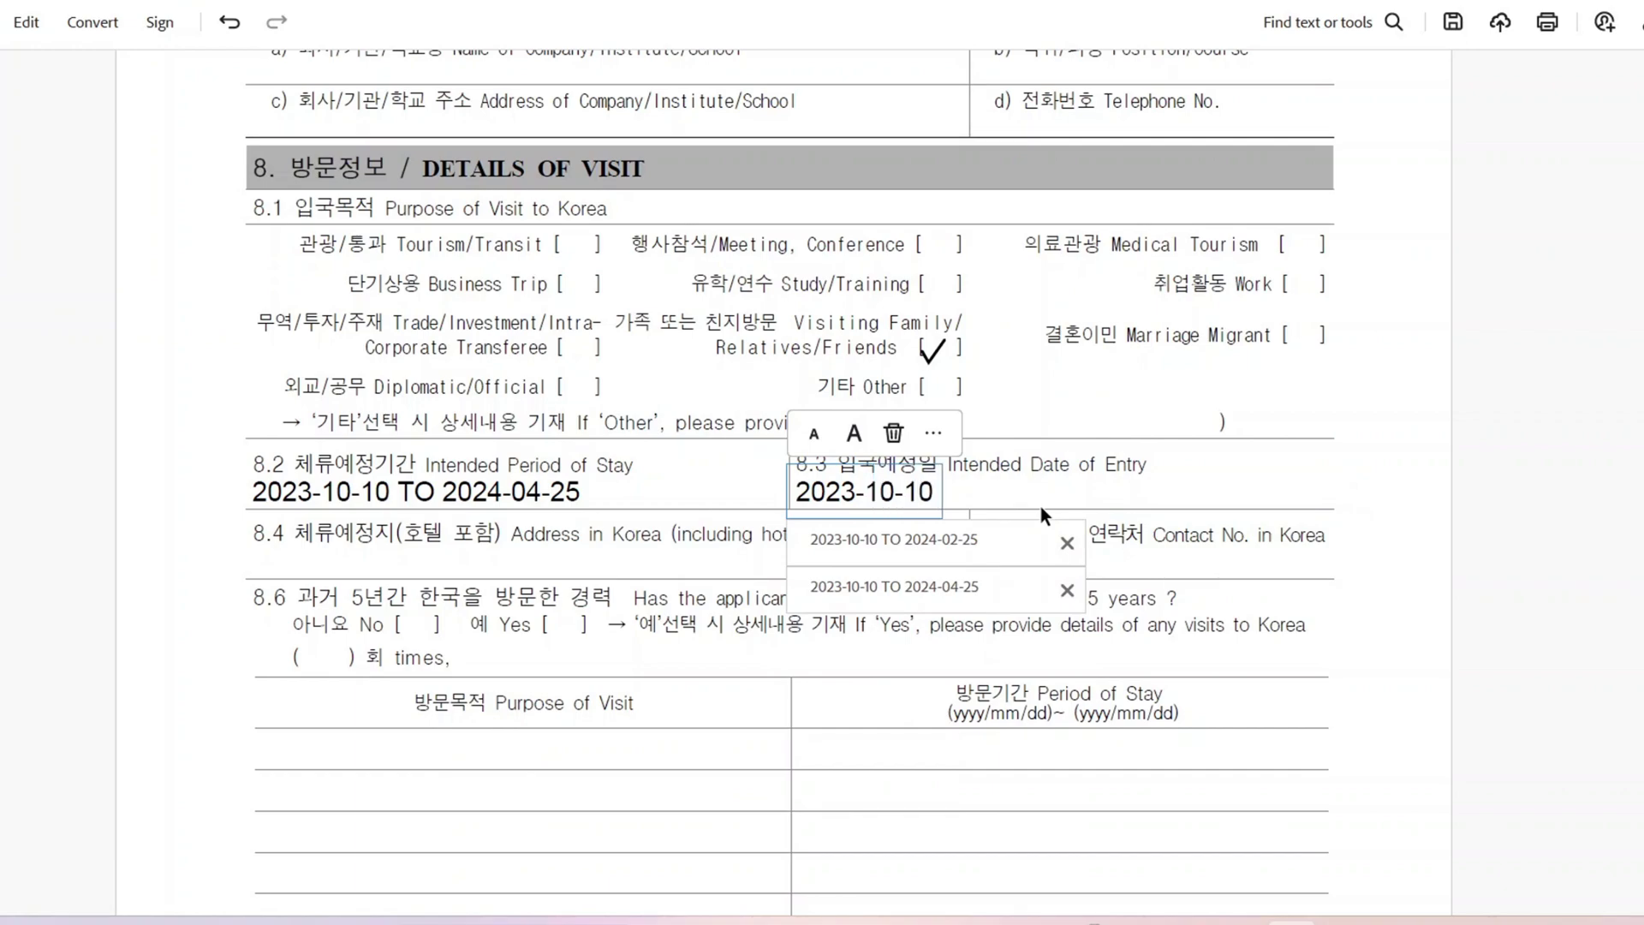
pyautogui.click(1077, 505)
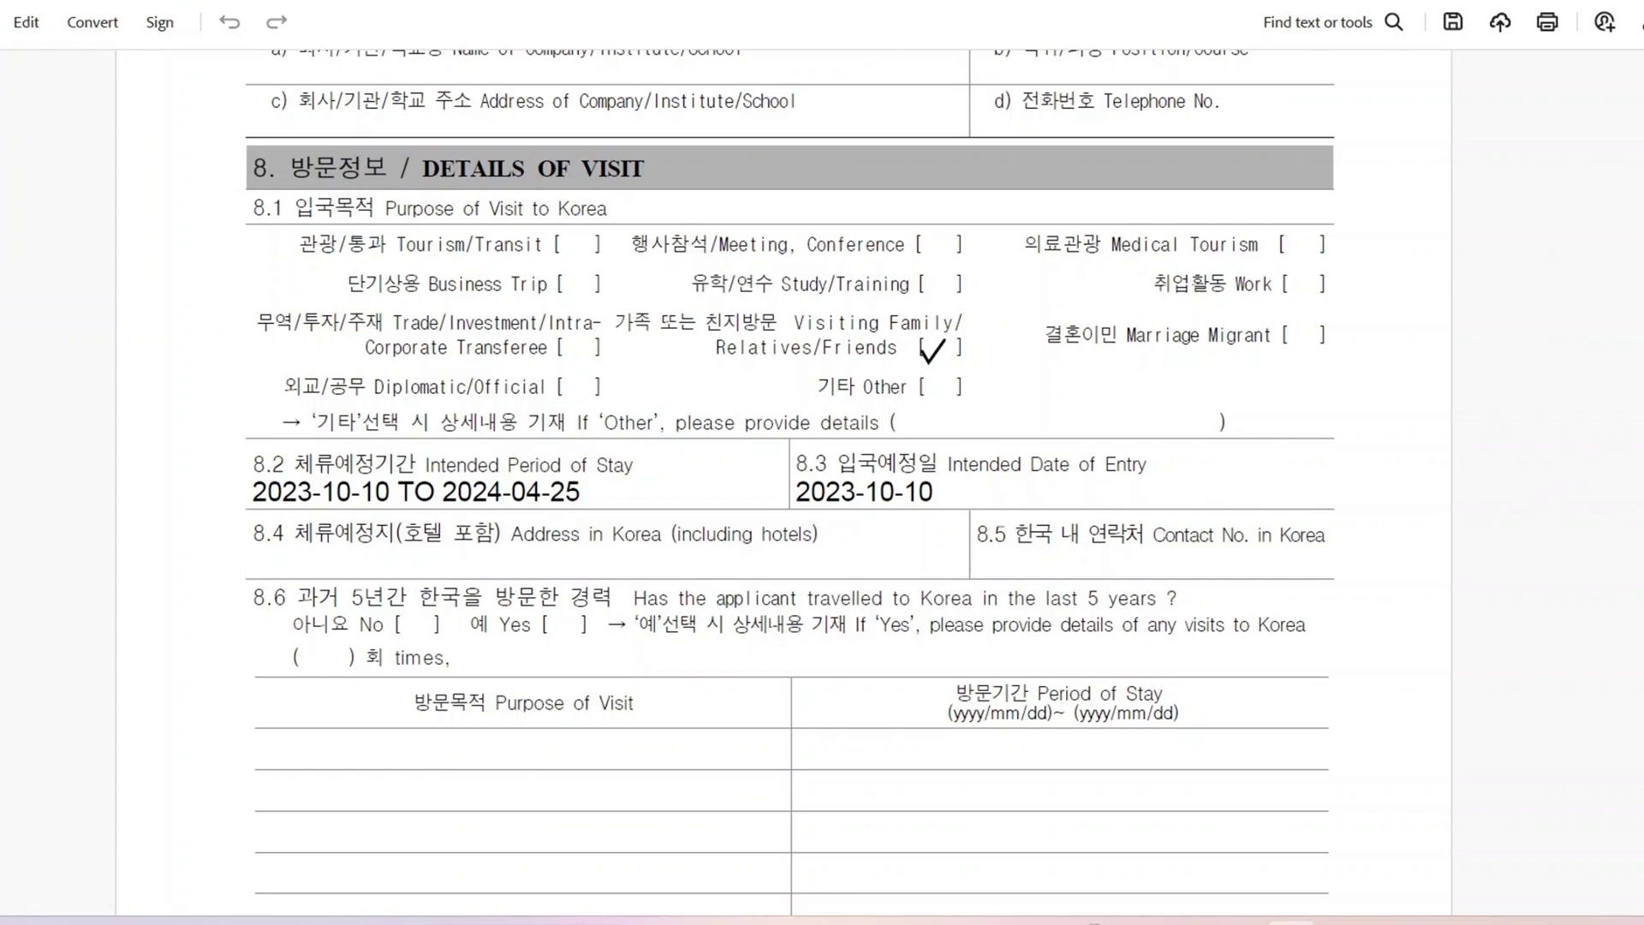
pyautogui.scroll(-3, 825, 502)
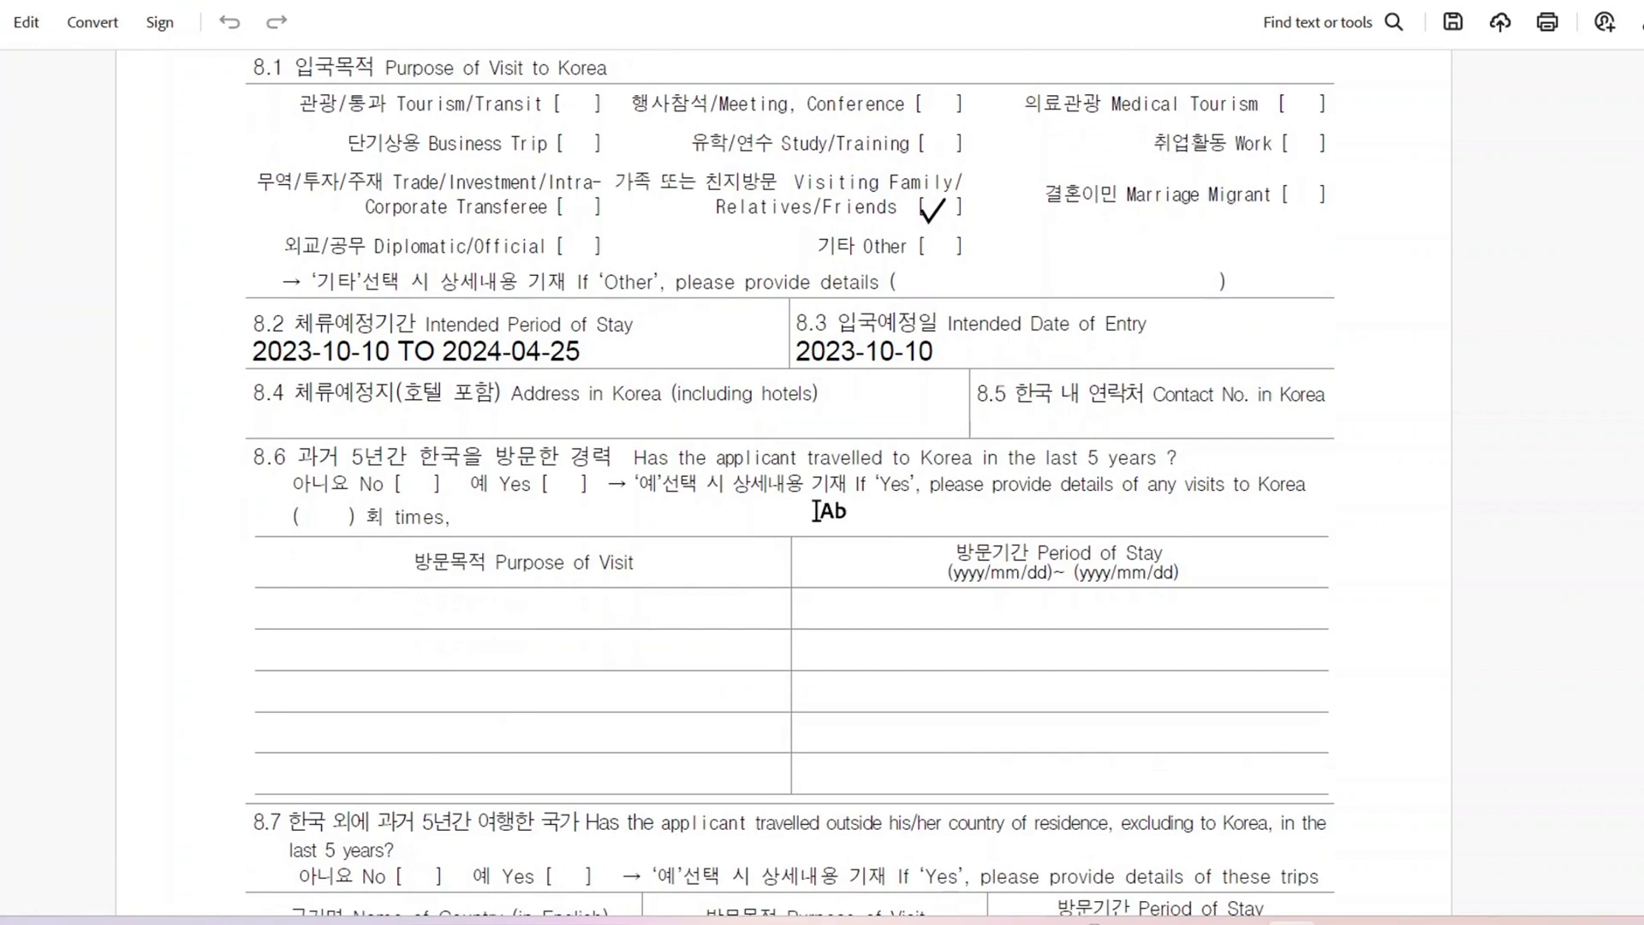
# Step: Paste the applicant's Chungju address into field 8.4 Address in Korea
pyautogui.click(535, 418)
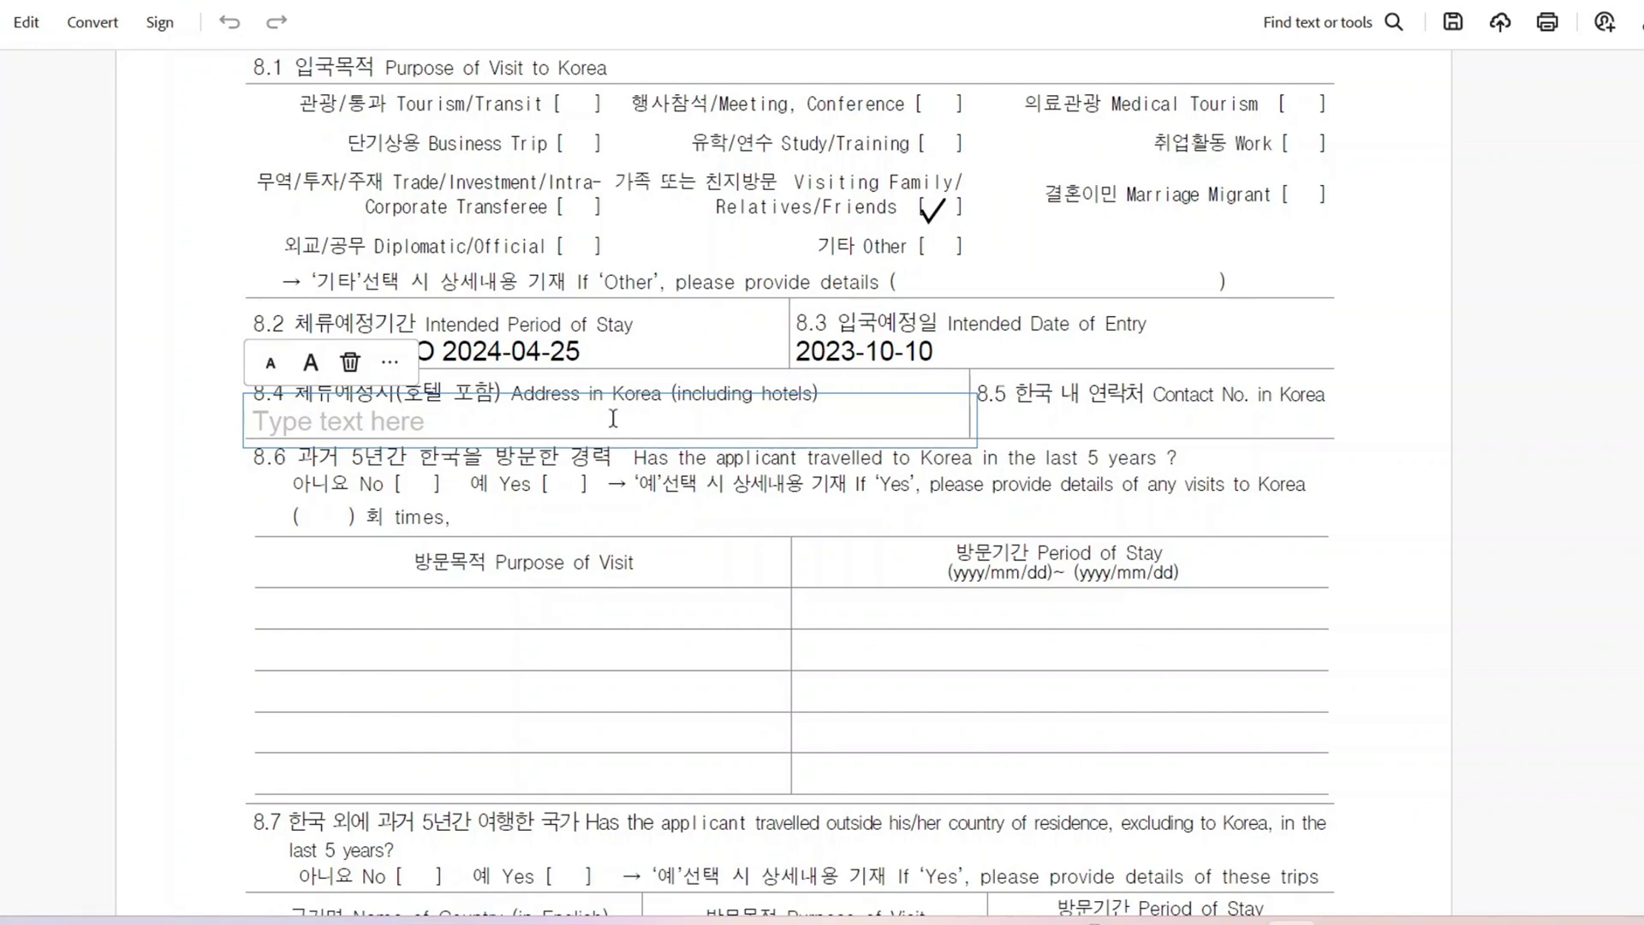
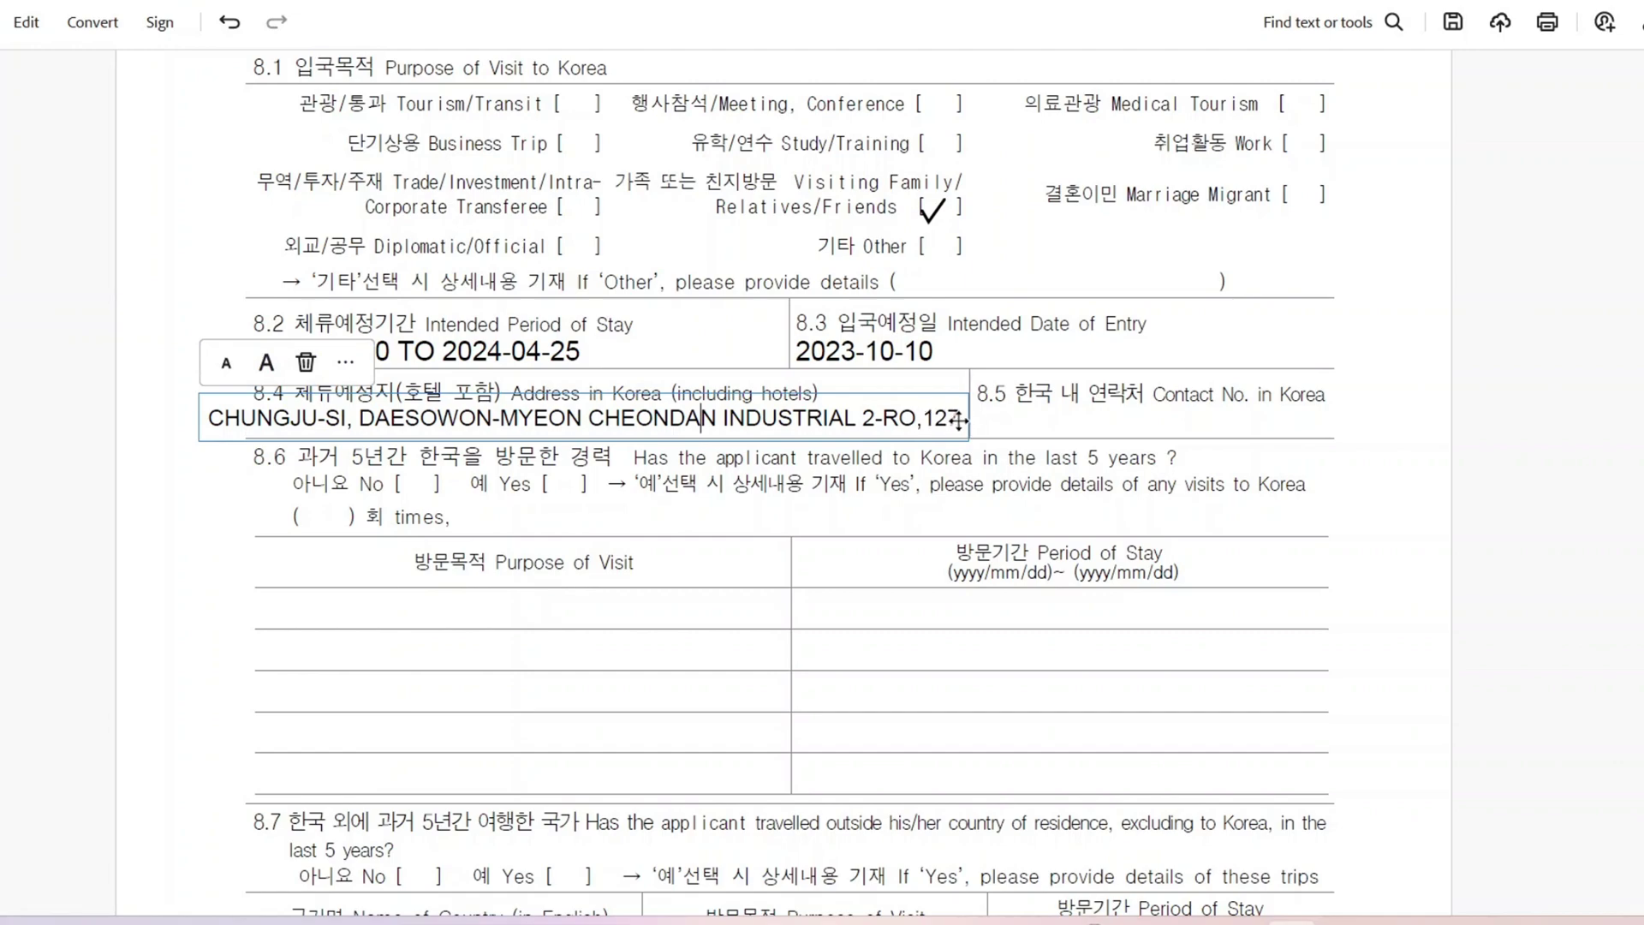
pyautogui.click(1075, 418)
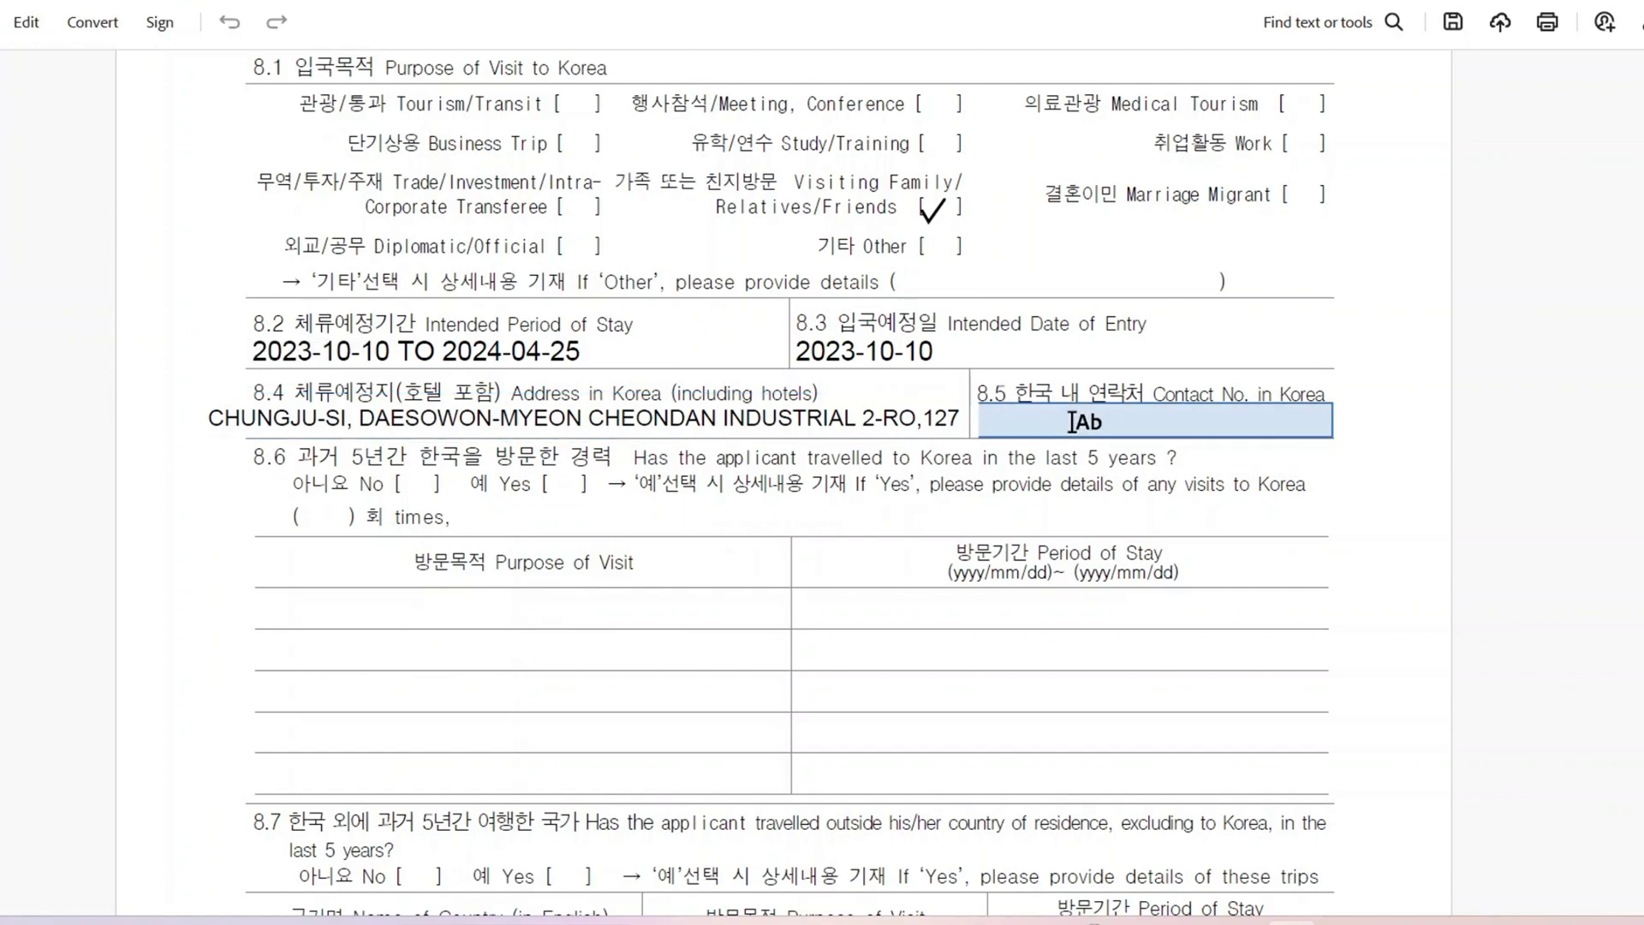
# Step: Type the Korean contact number in 8.5 and tick No for previous visits in 8.6
pyautogui.write('+82 2552')
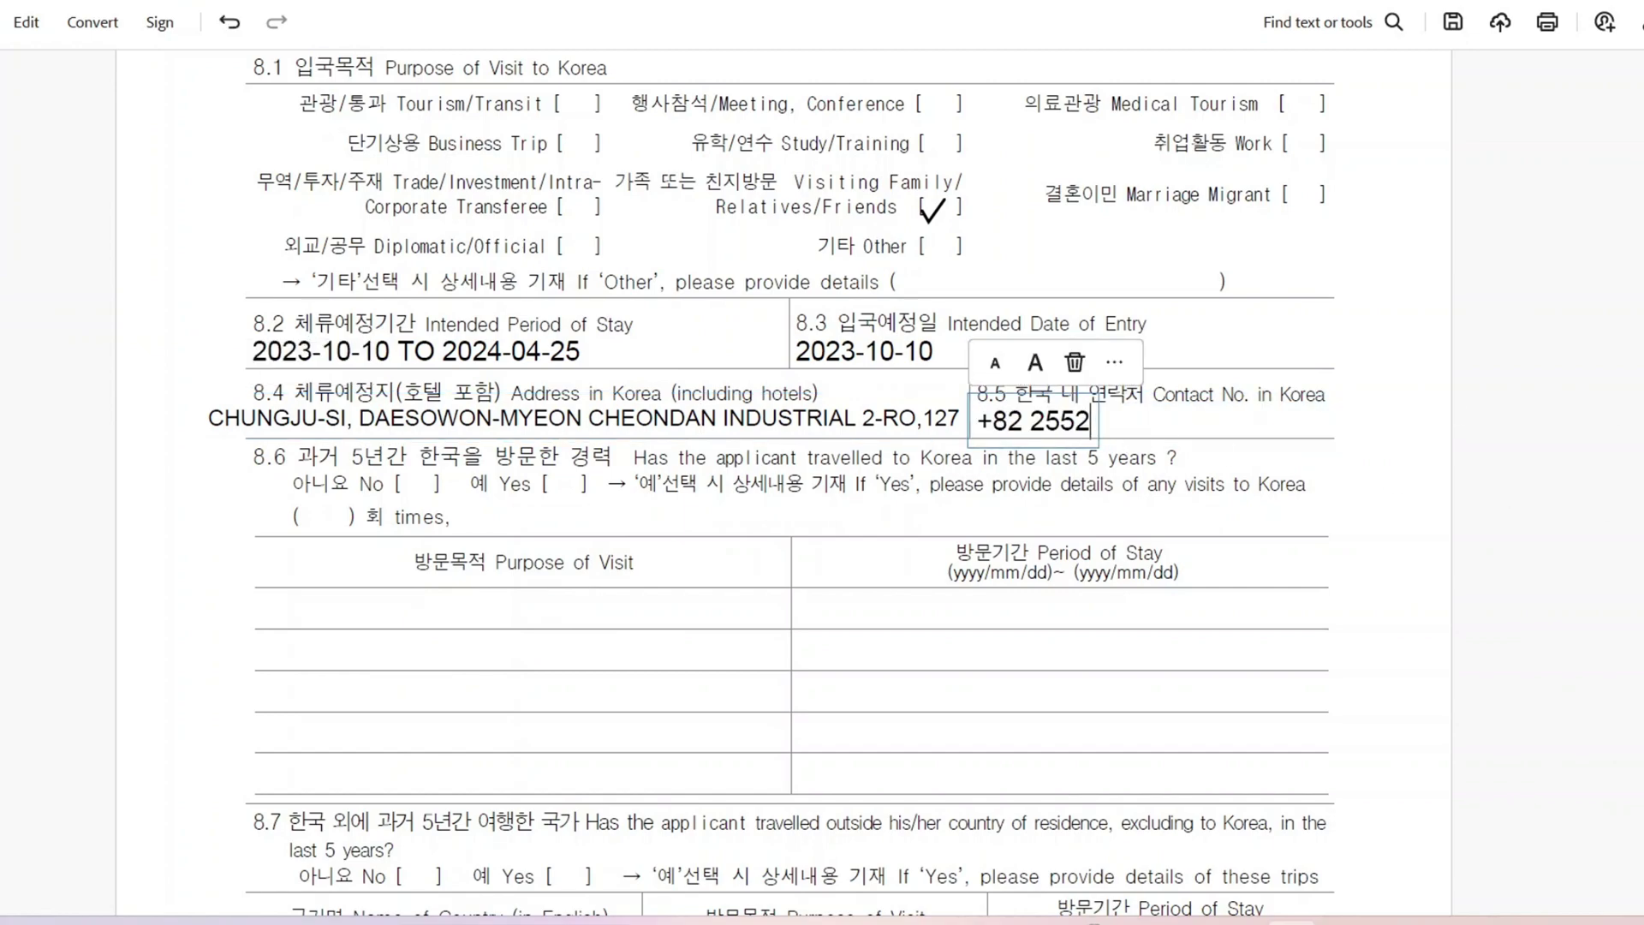
pyautogui.scroll(-2, 773, 377)
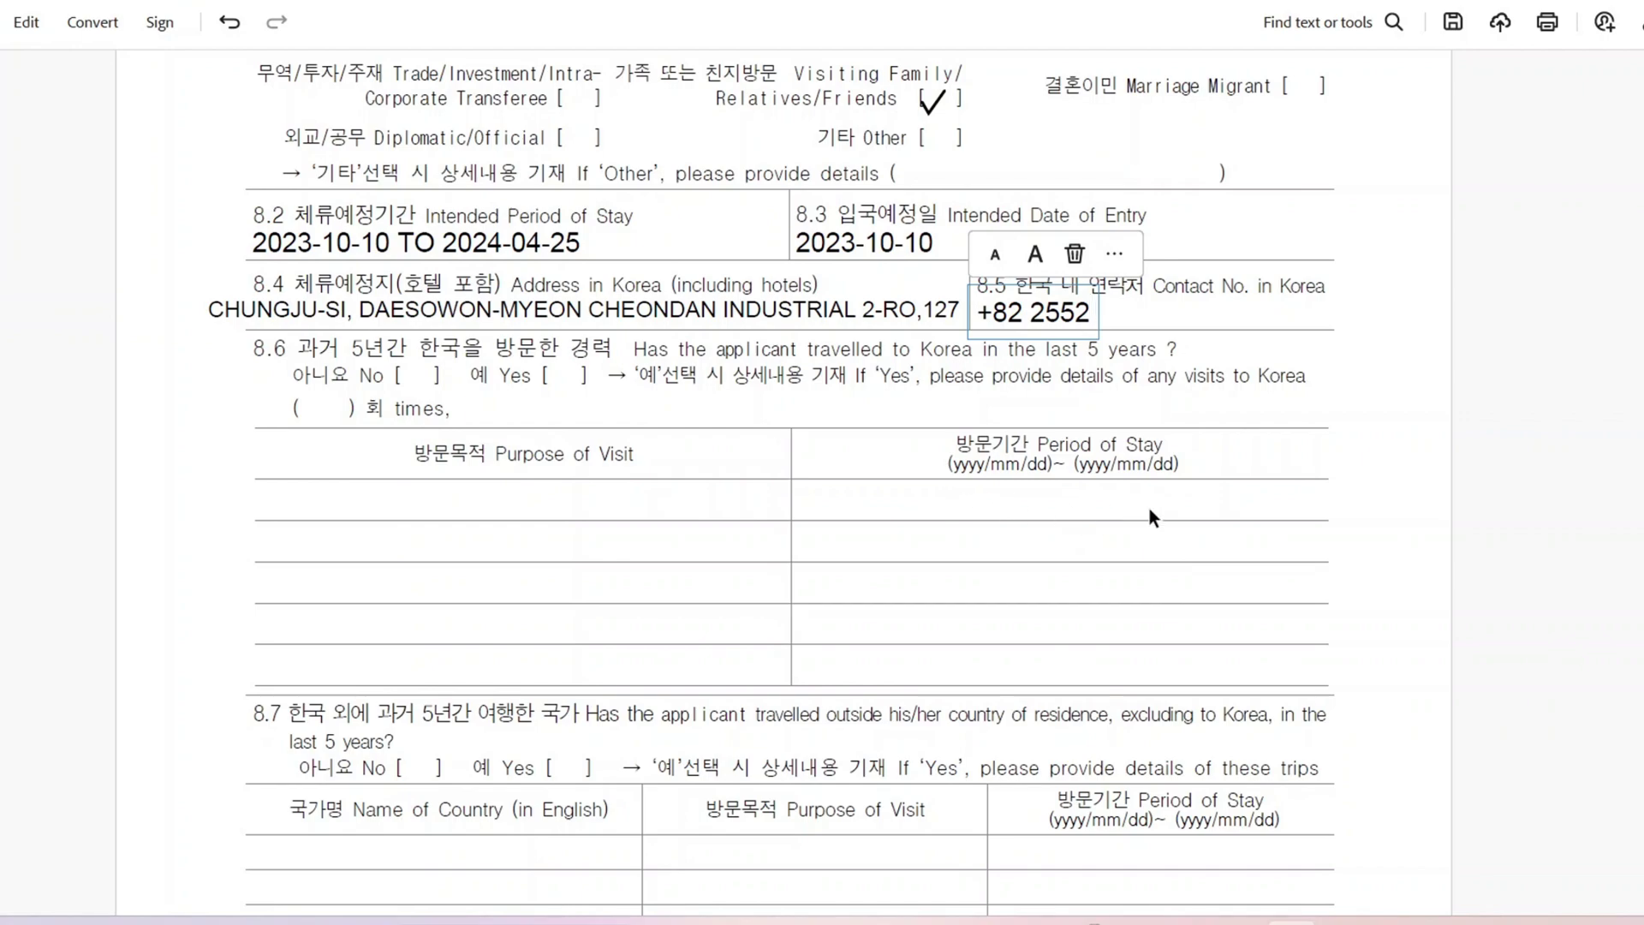
pyautogui.click(401, 375)
pyautogui.click(402, 378)
pyautogui.scroll(-2, 734, 600)
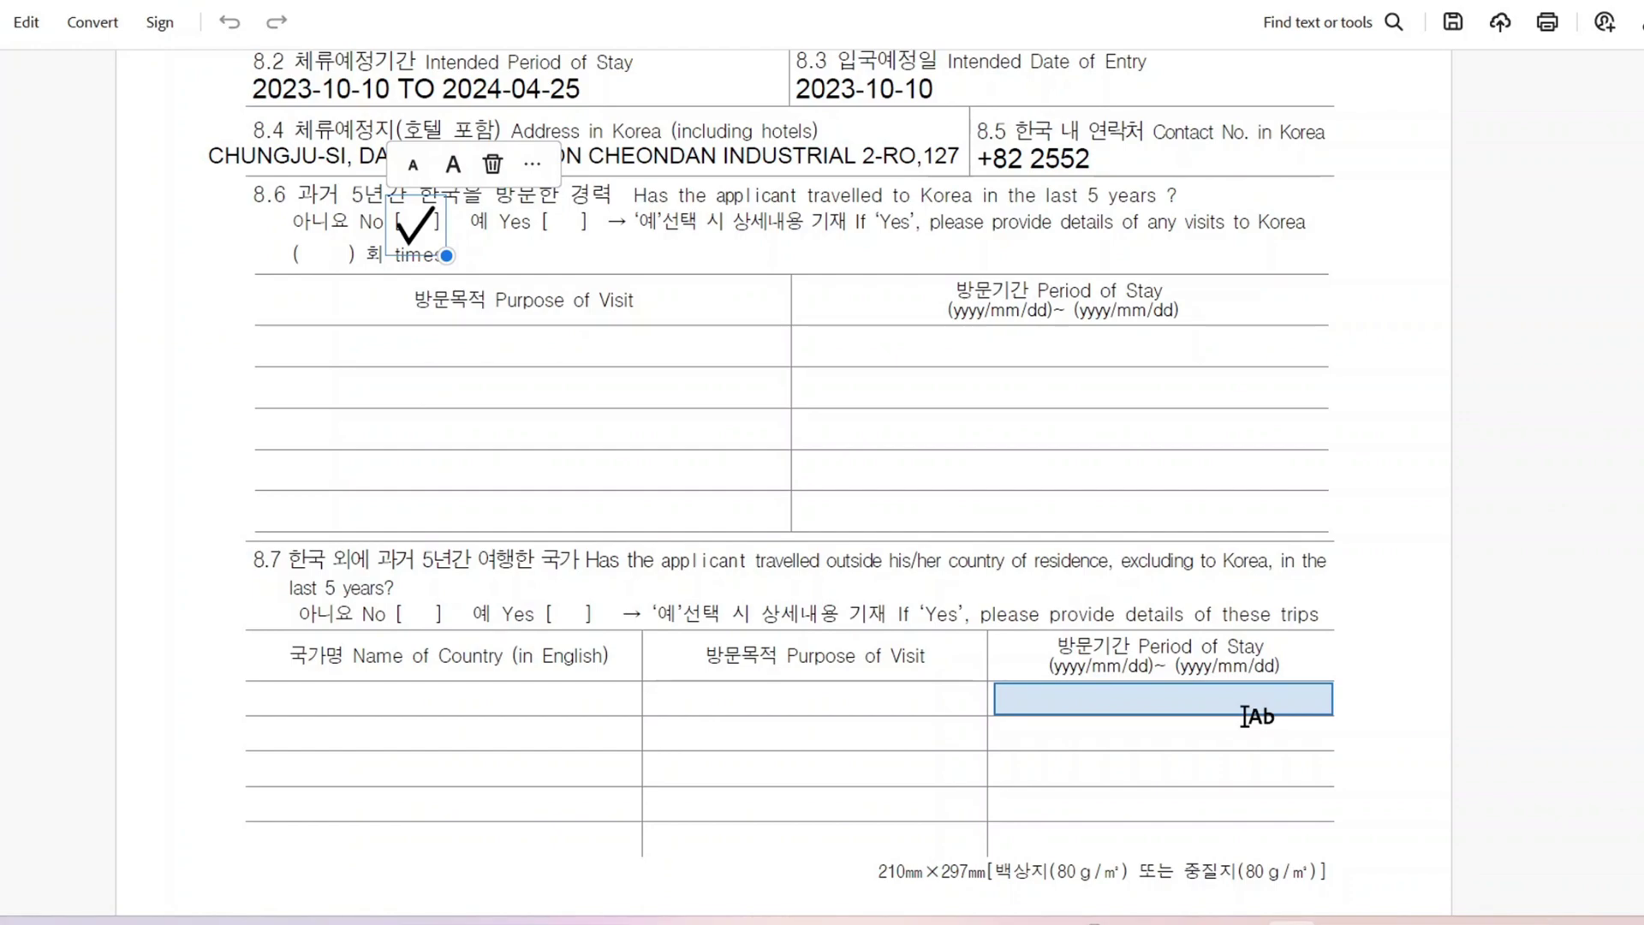
# Step: Create an empty text box on the 8.7 No bracket for travel outside Korea
pyautogui.click(415, 616)
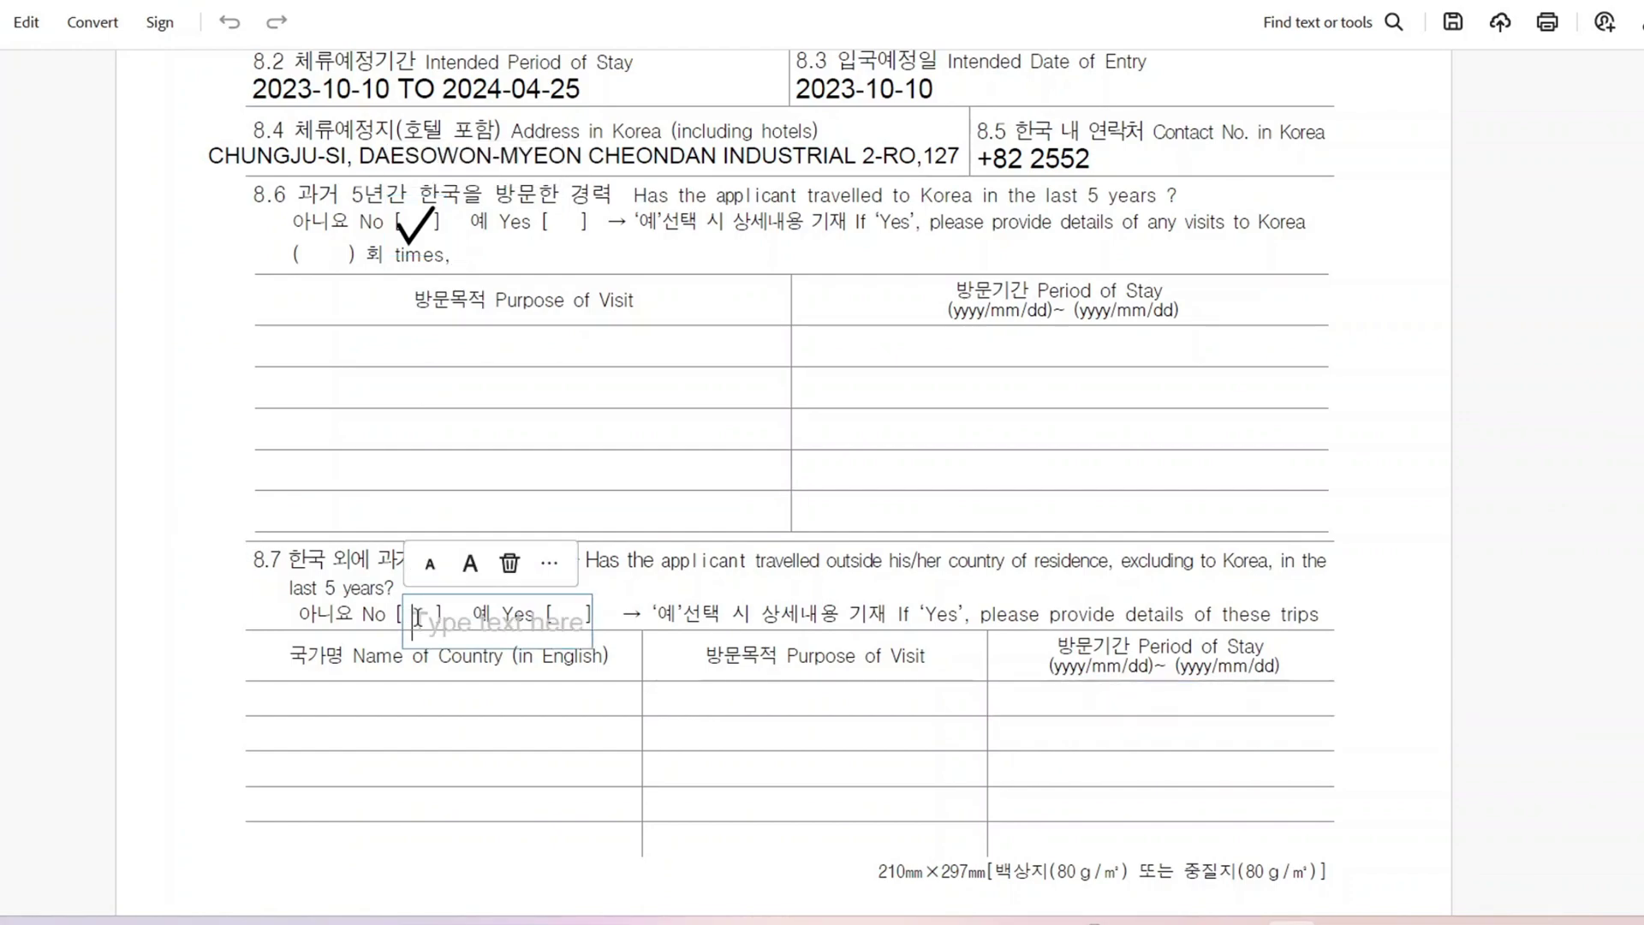
pyautogui.scroll(-10, 548, 569)
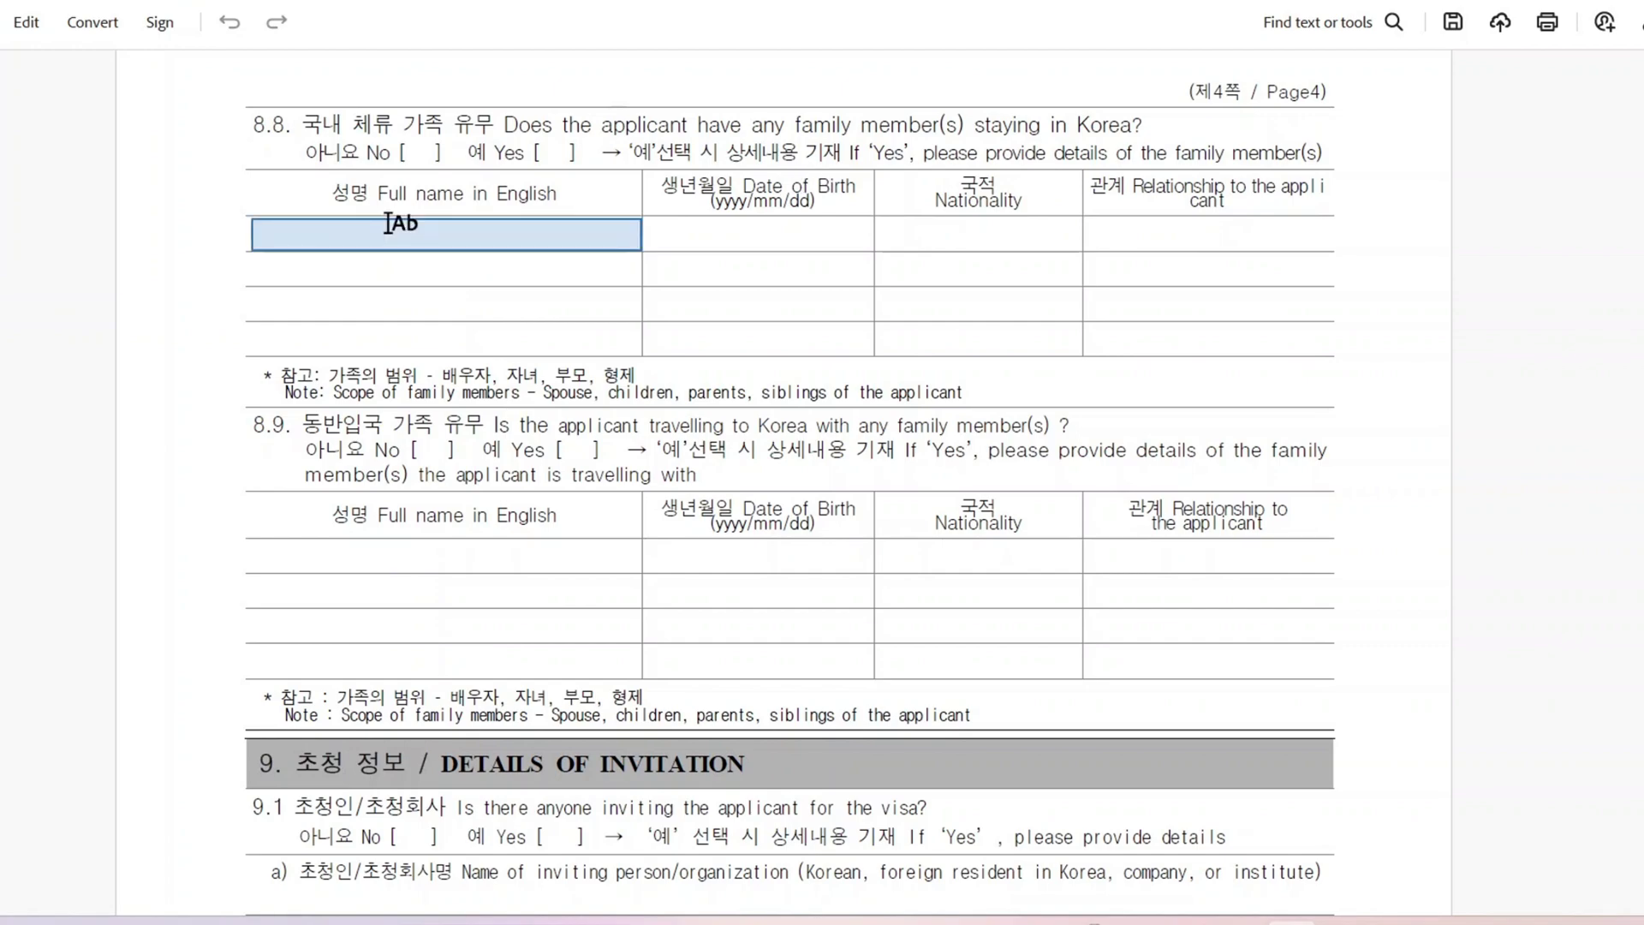
pyautogui.click(335, 226)
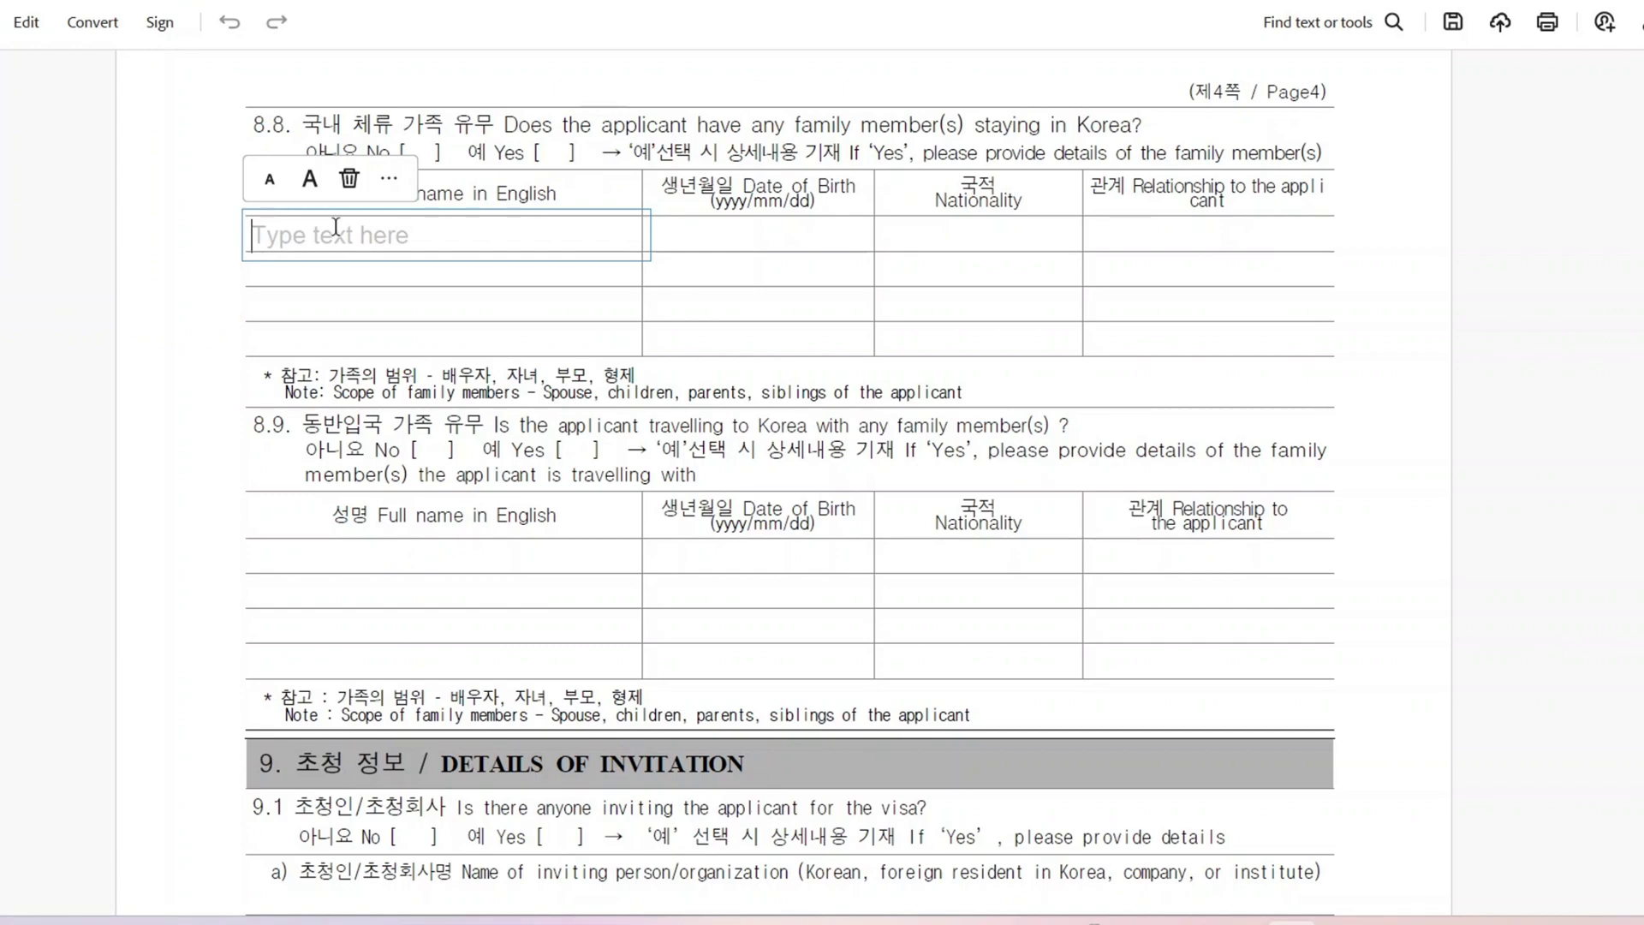
pyautogui.scroll(1, 721, 283)
pyautogui.press('Escape')
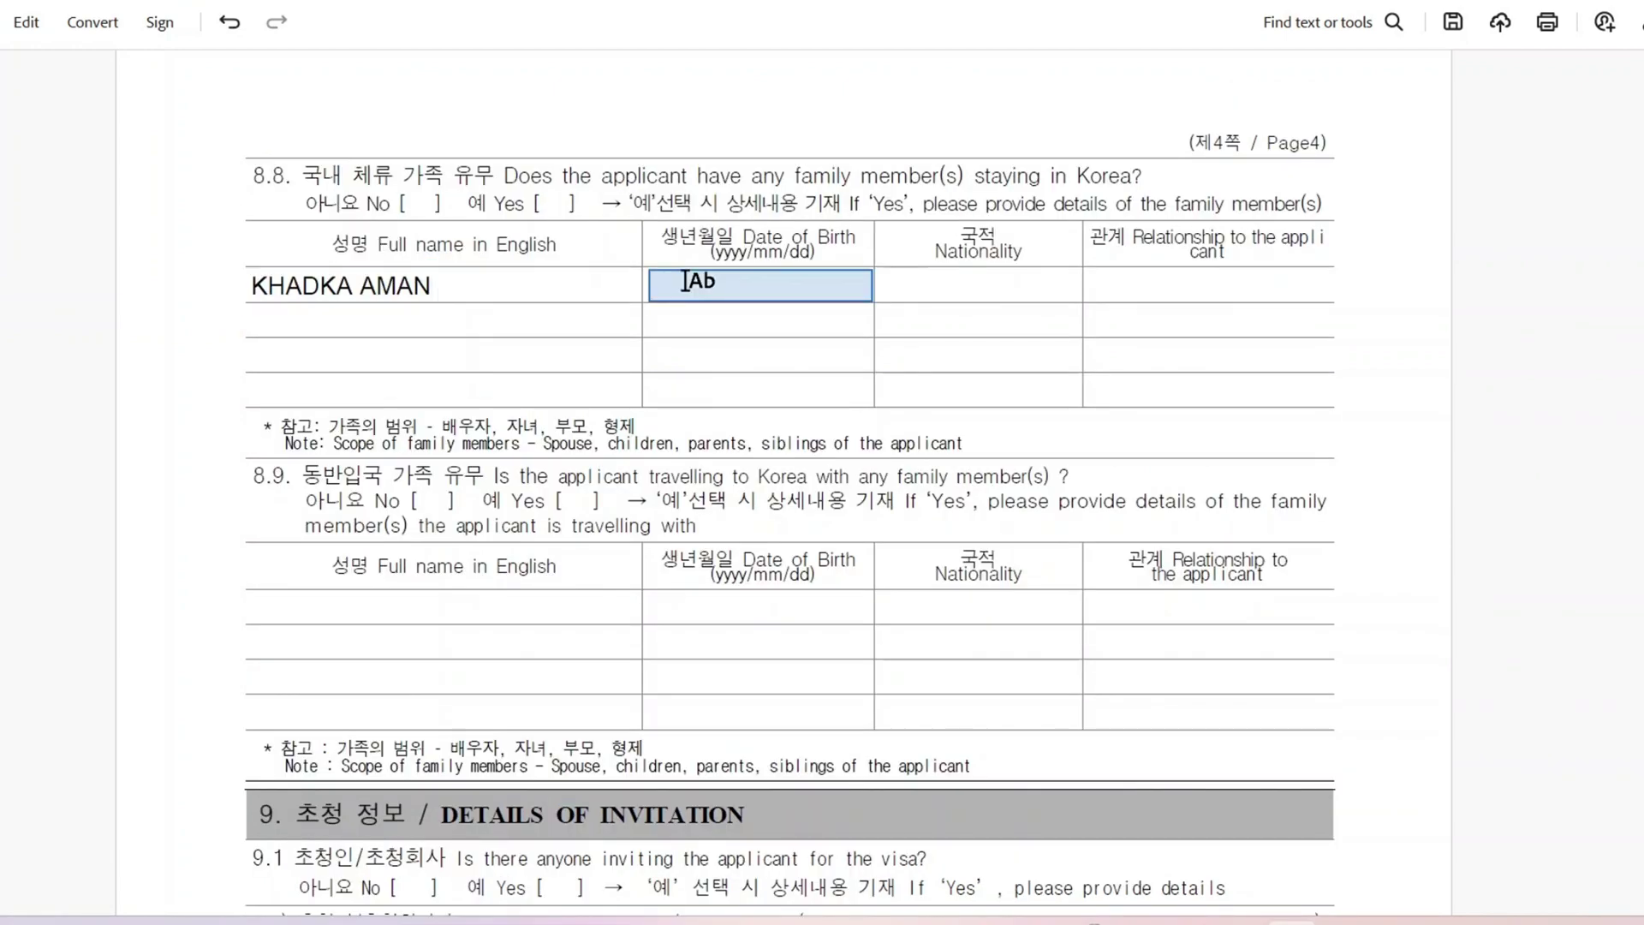
pyautogui.click(685, 281)
pyautogui.press('Escape')
# Step: Fill the row's nationality as NEPALESE and relationship as HUSBAND
pyautogui.click(983, 284)
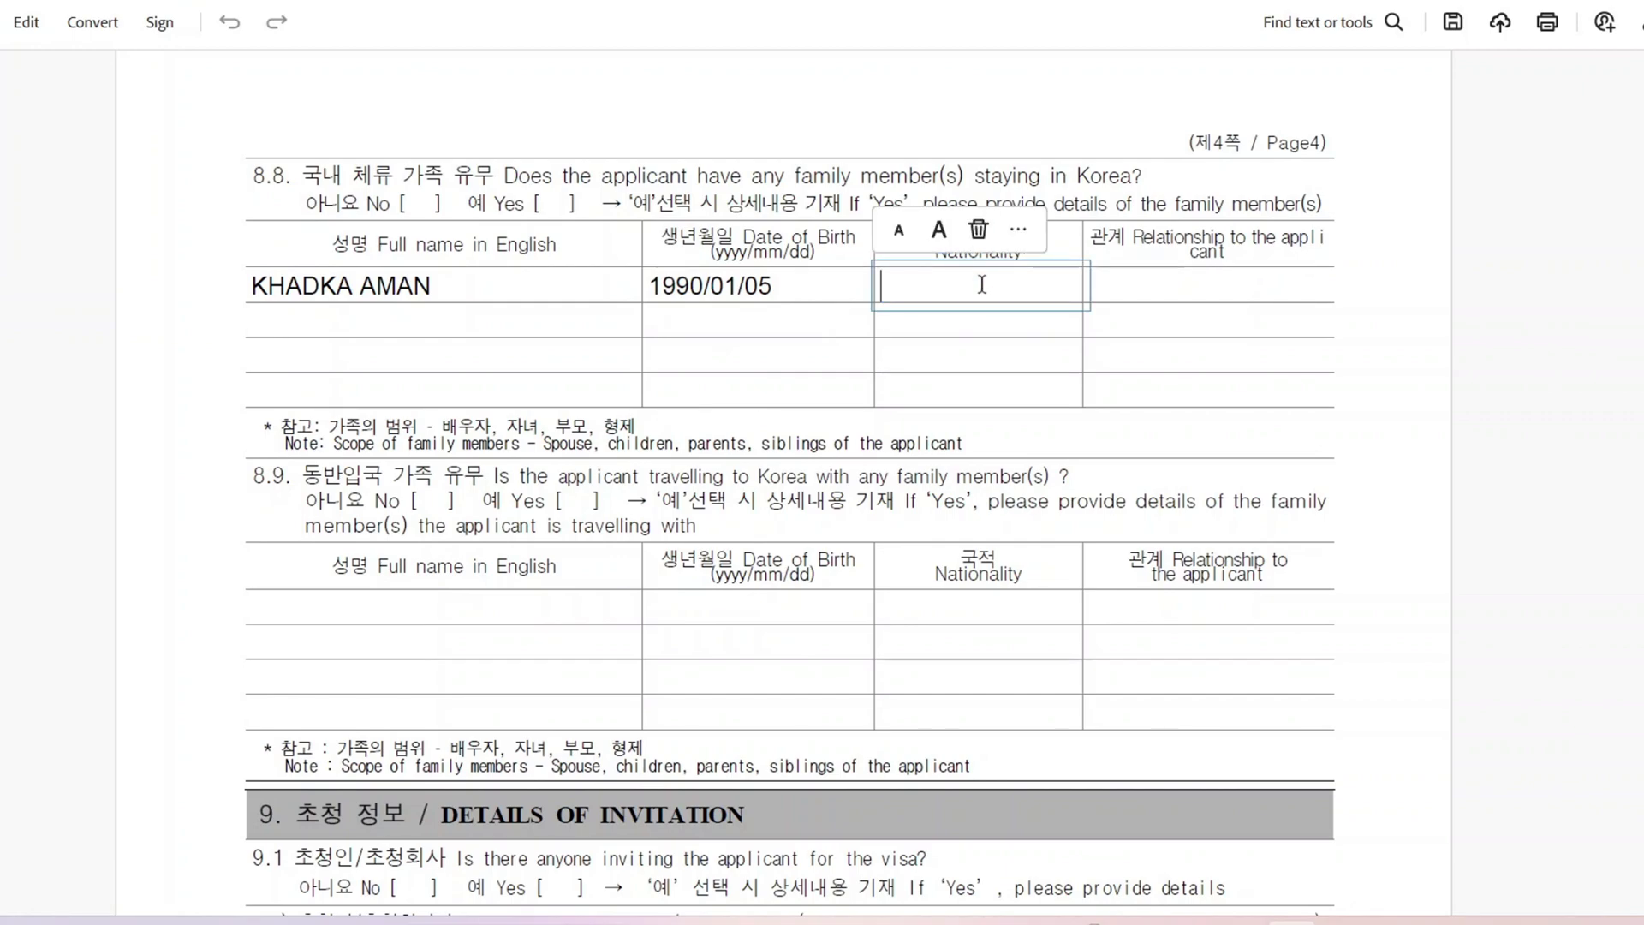
pyautogui.write('NEPALESE')
pyautogui.click(1130, 286)
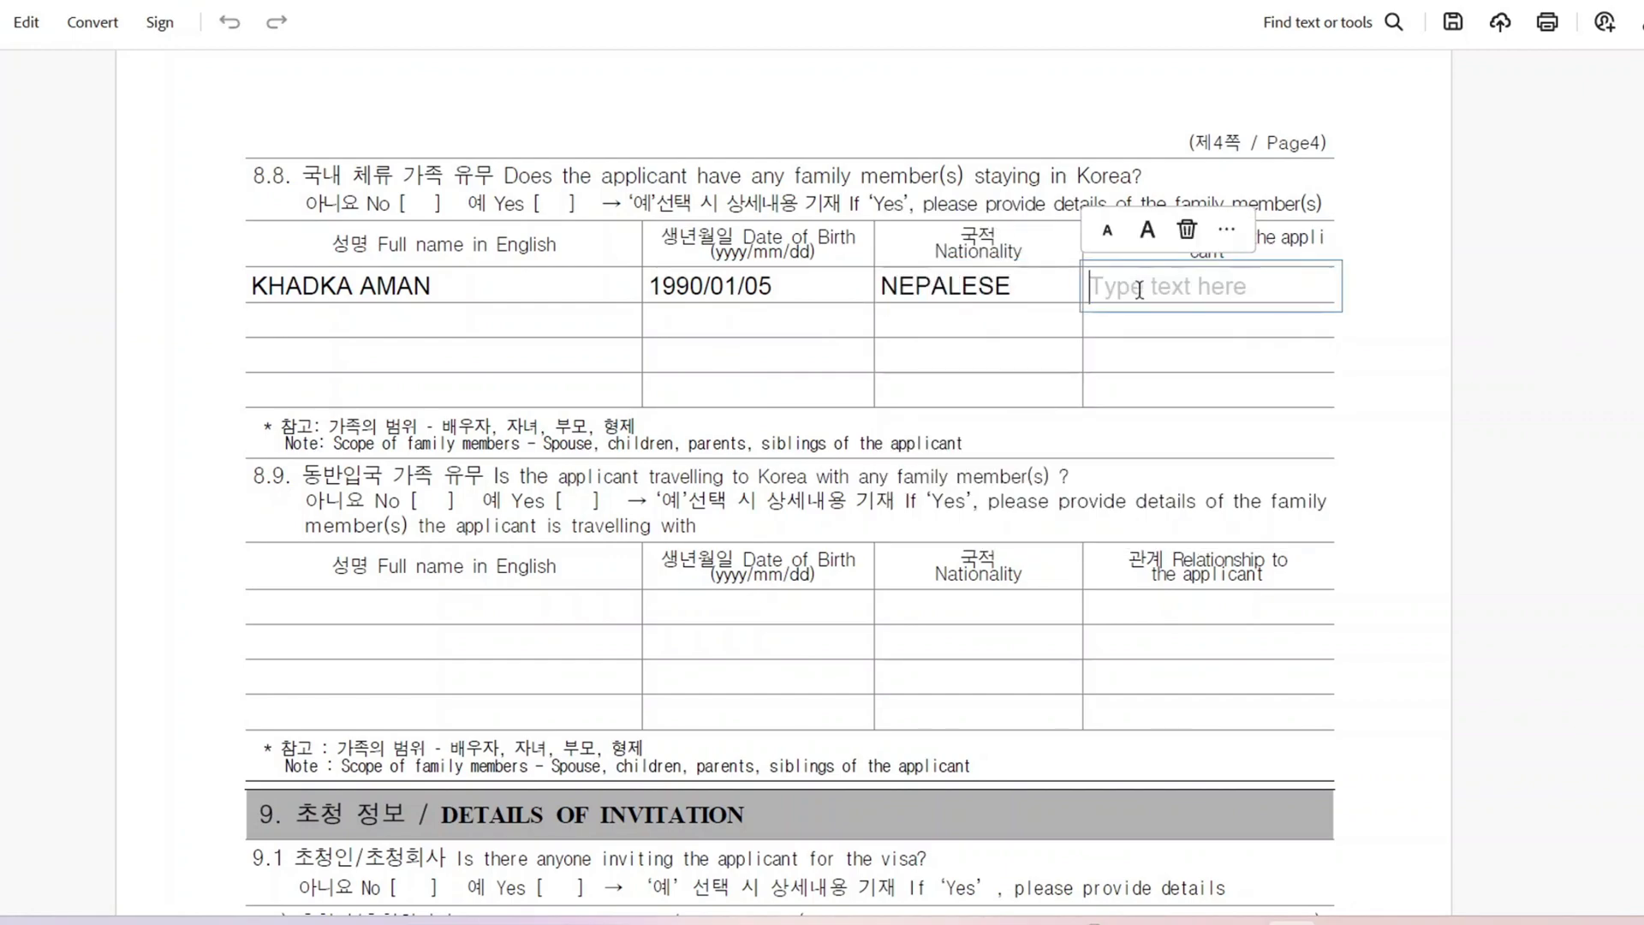
pyautogui.write('HUSBAND')
pyautogui.press('Escape')
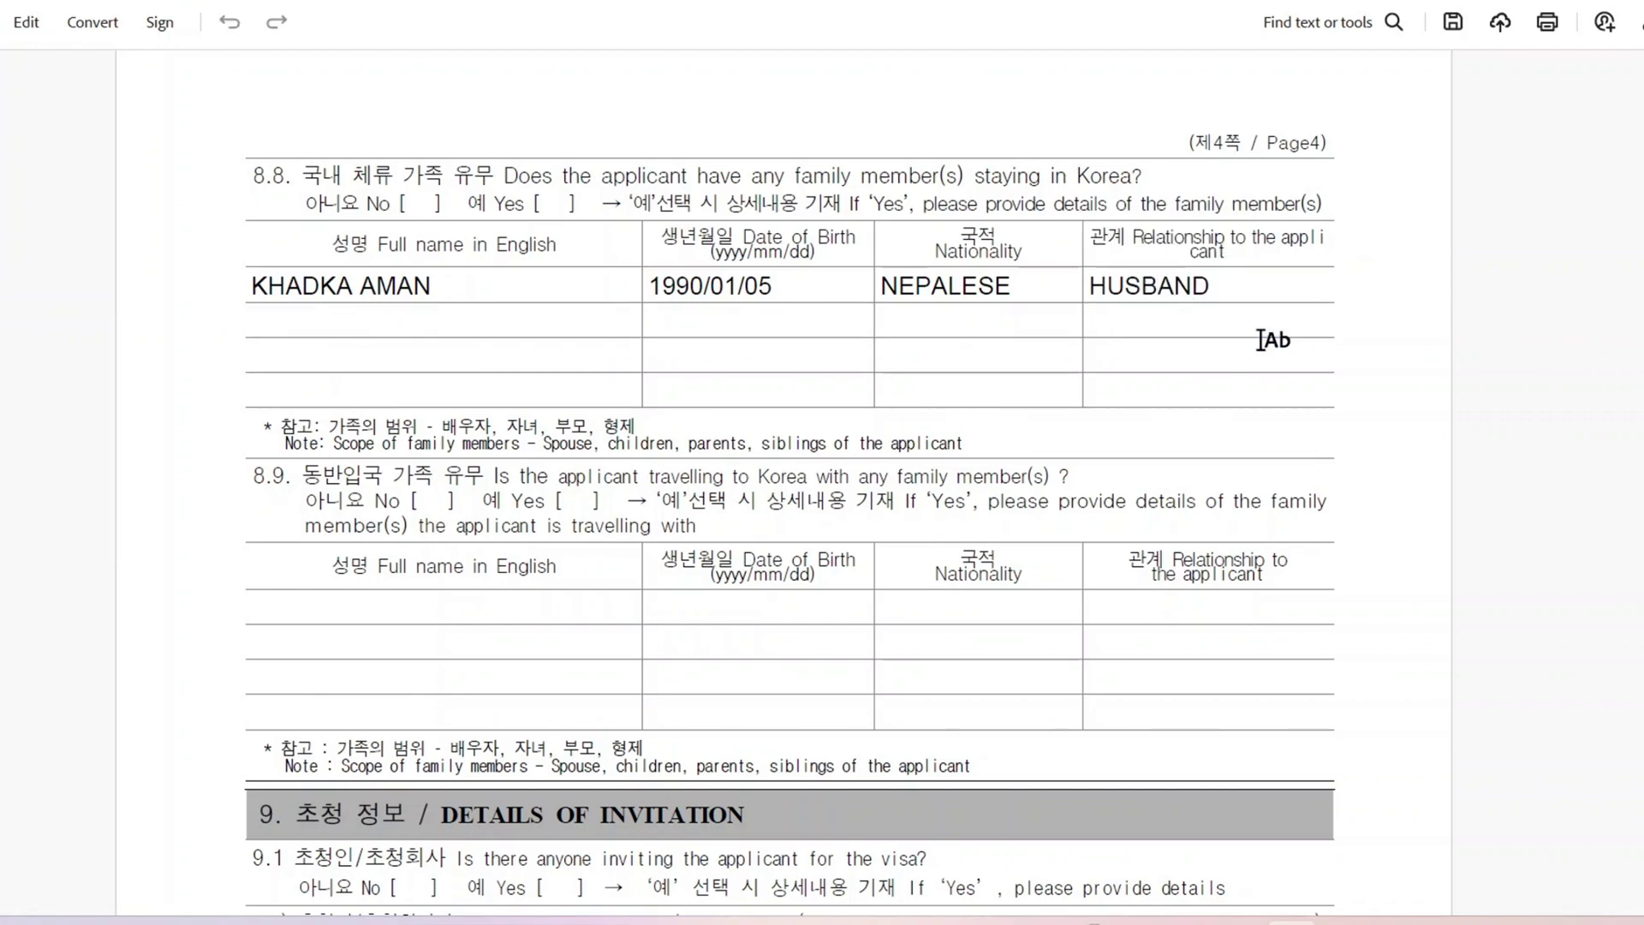
pyautogui.scroll(-3, 637, 381)
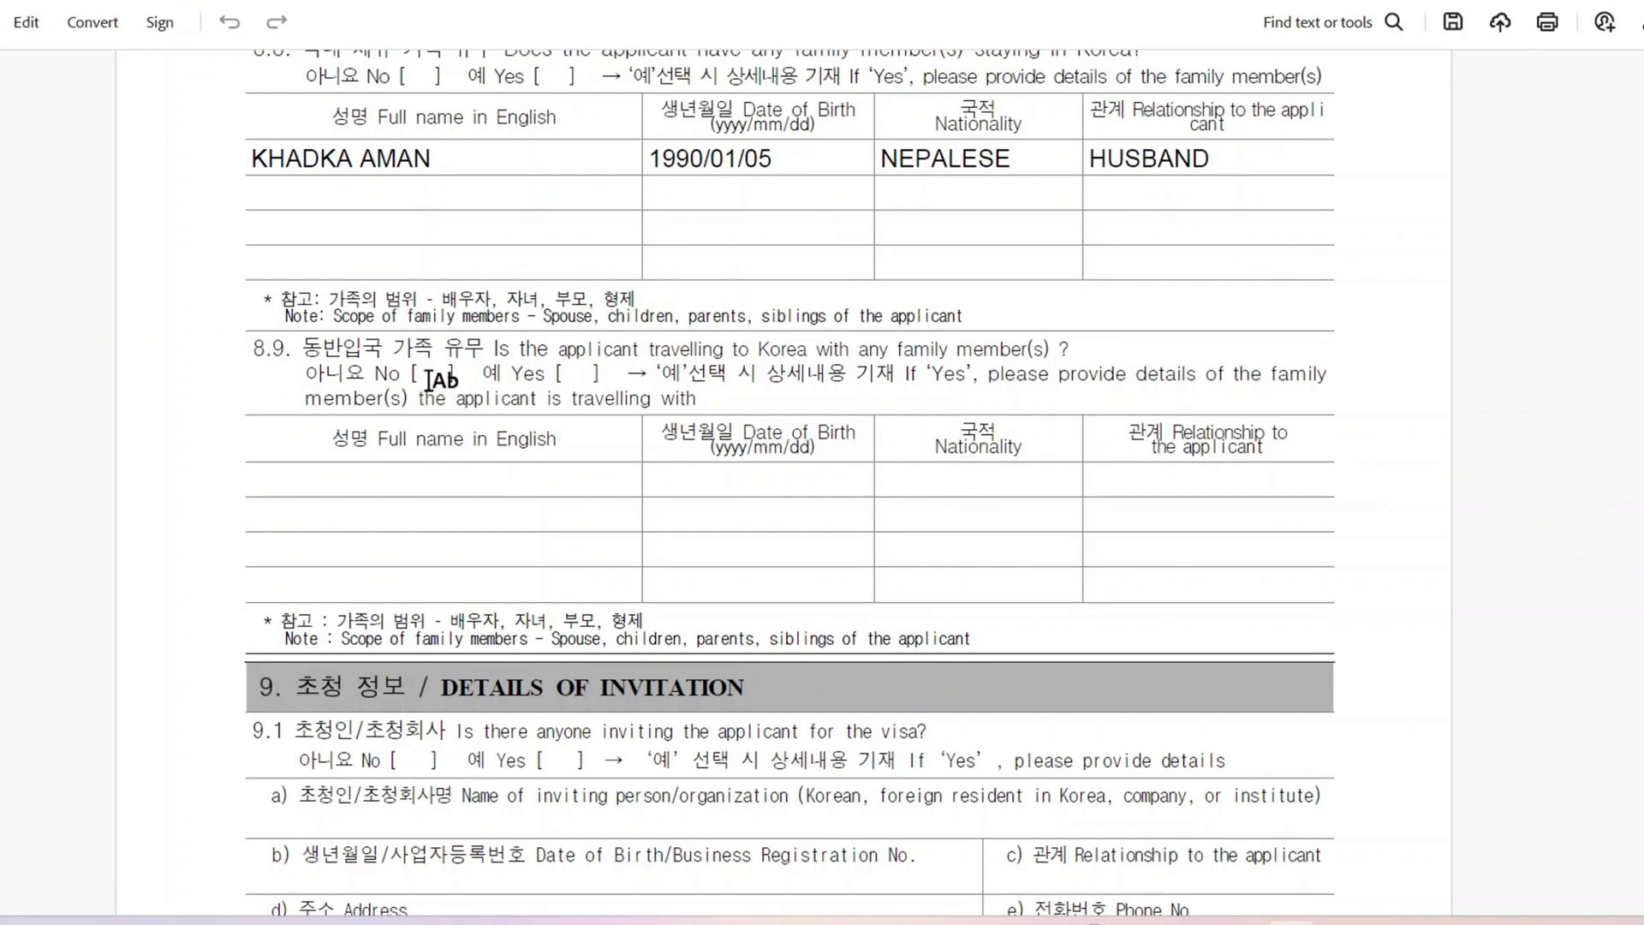
# Step: Tick No for 8.9 family travelling and Yes for the 9.1 invitation
pyautogui.click(431, 377)
pyautogui.scroll(-3, 431, 377)
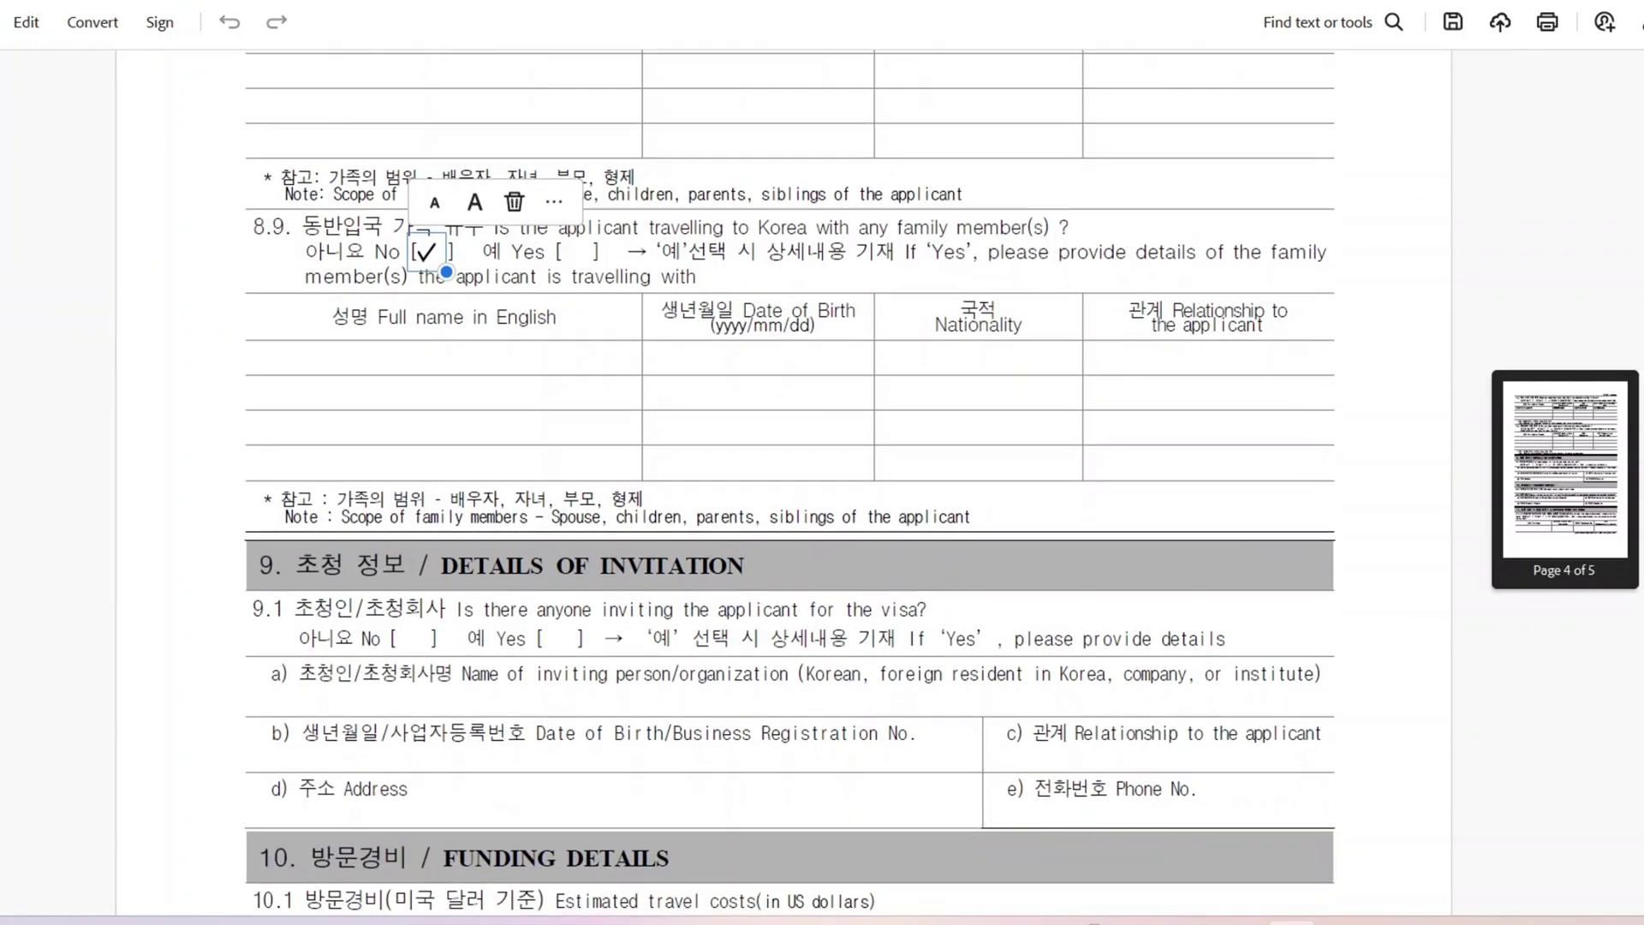
pyautogui.scroll(-3, 787, 479)
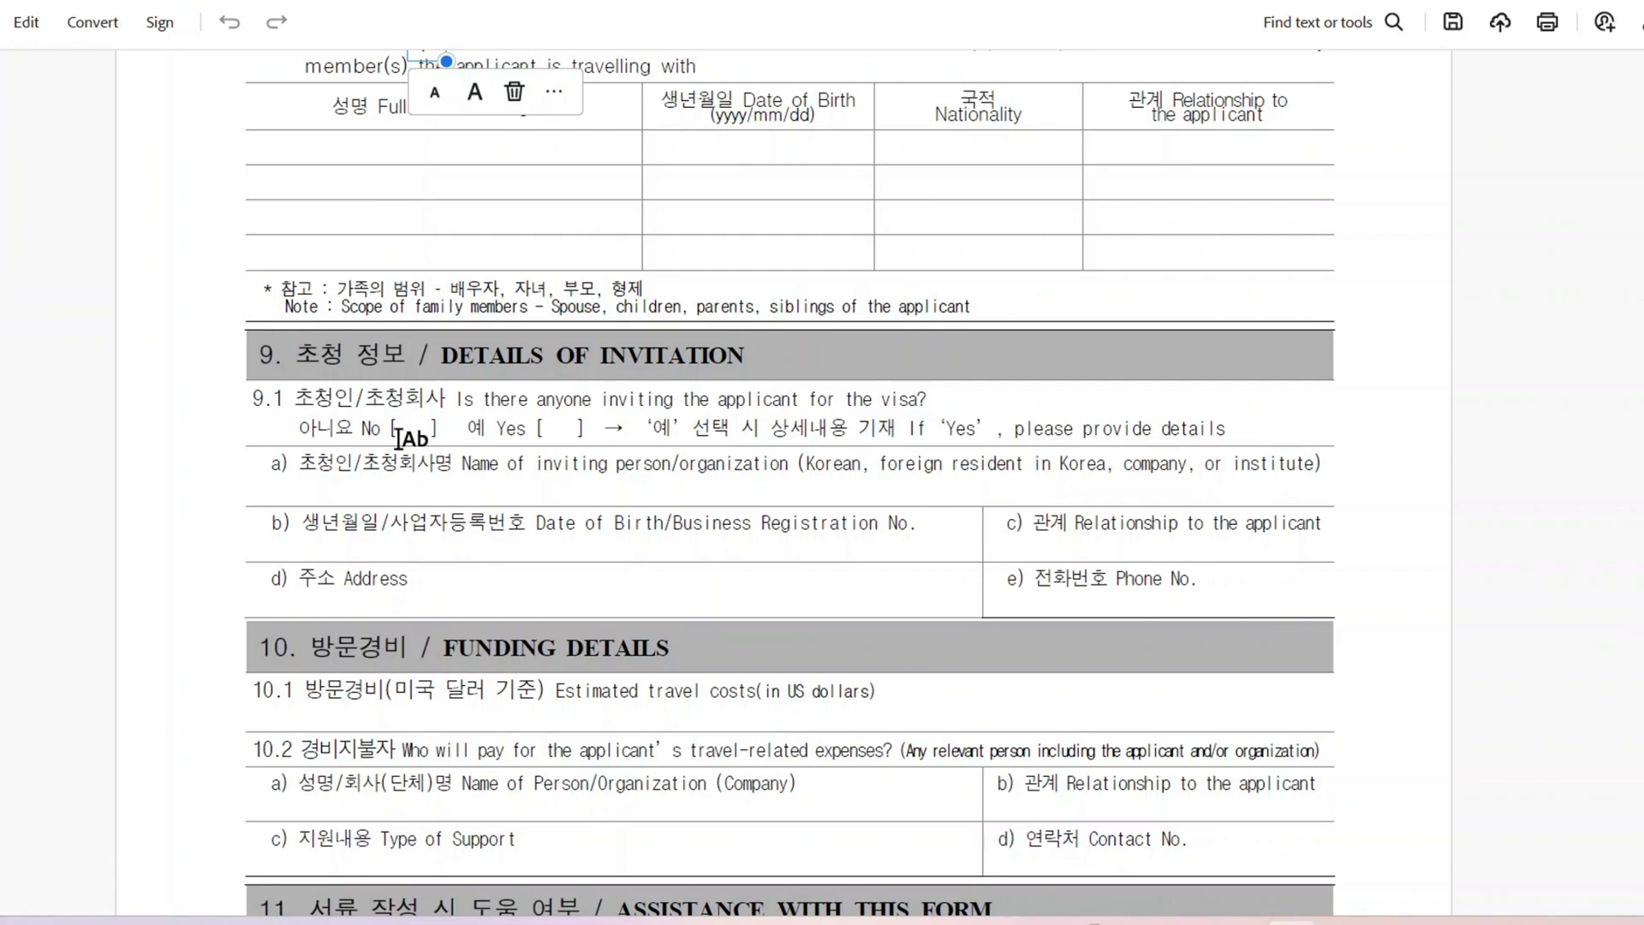
pyautogui.click(561, 432)
pyautogui.click(689, 370)
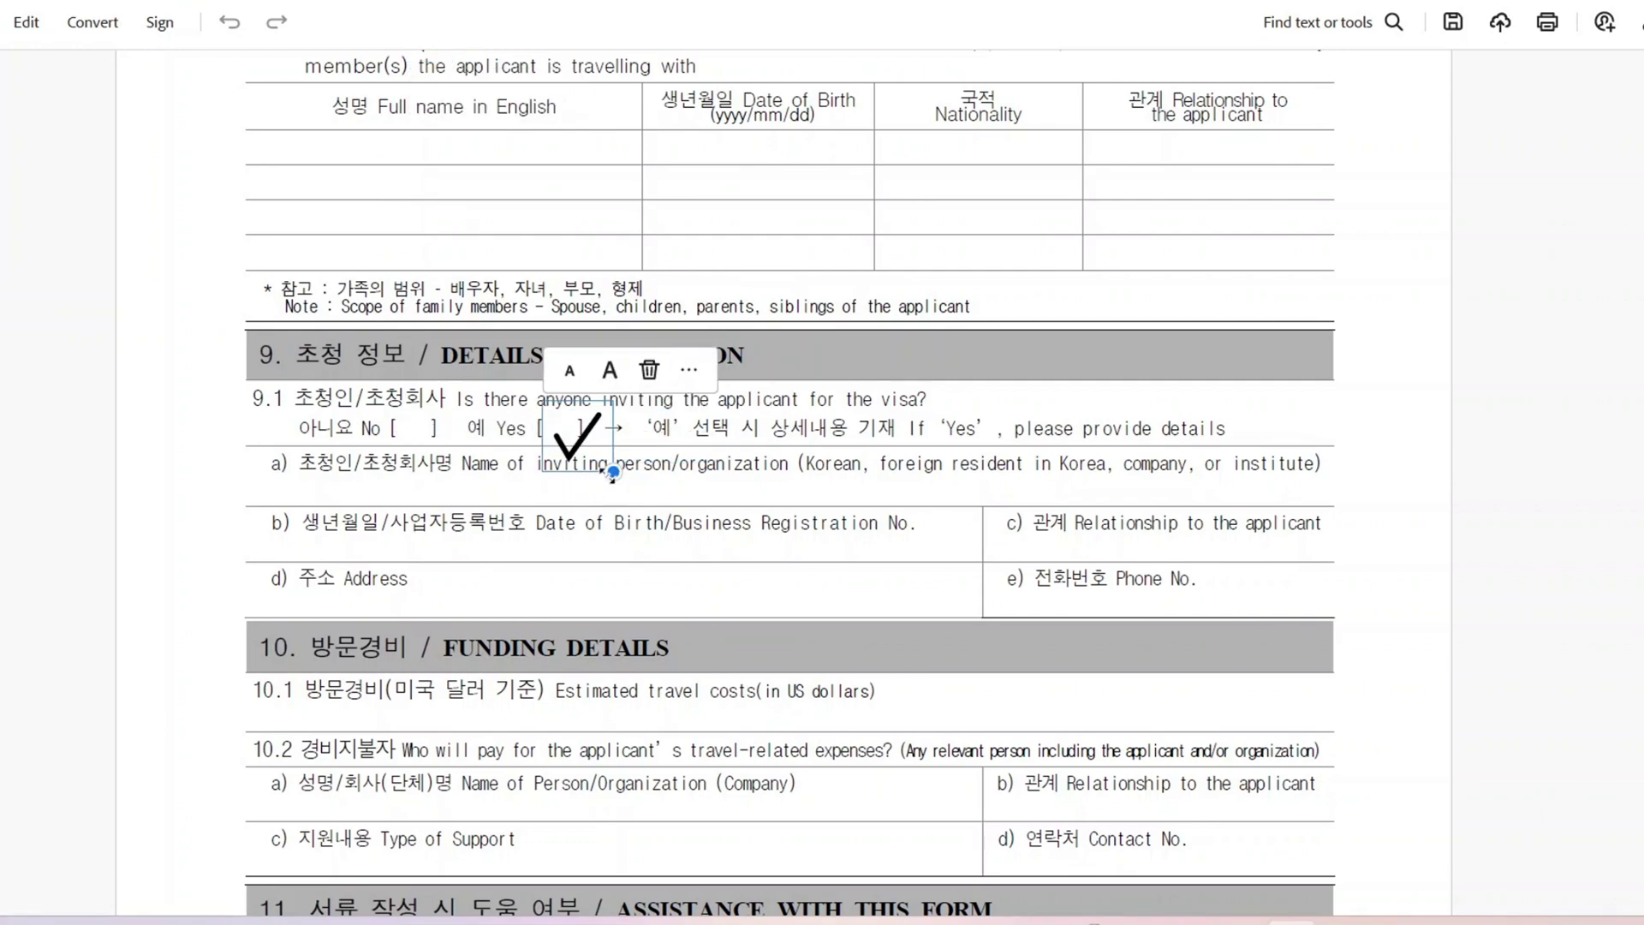
pyautogui.click(518, 488)
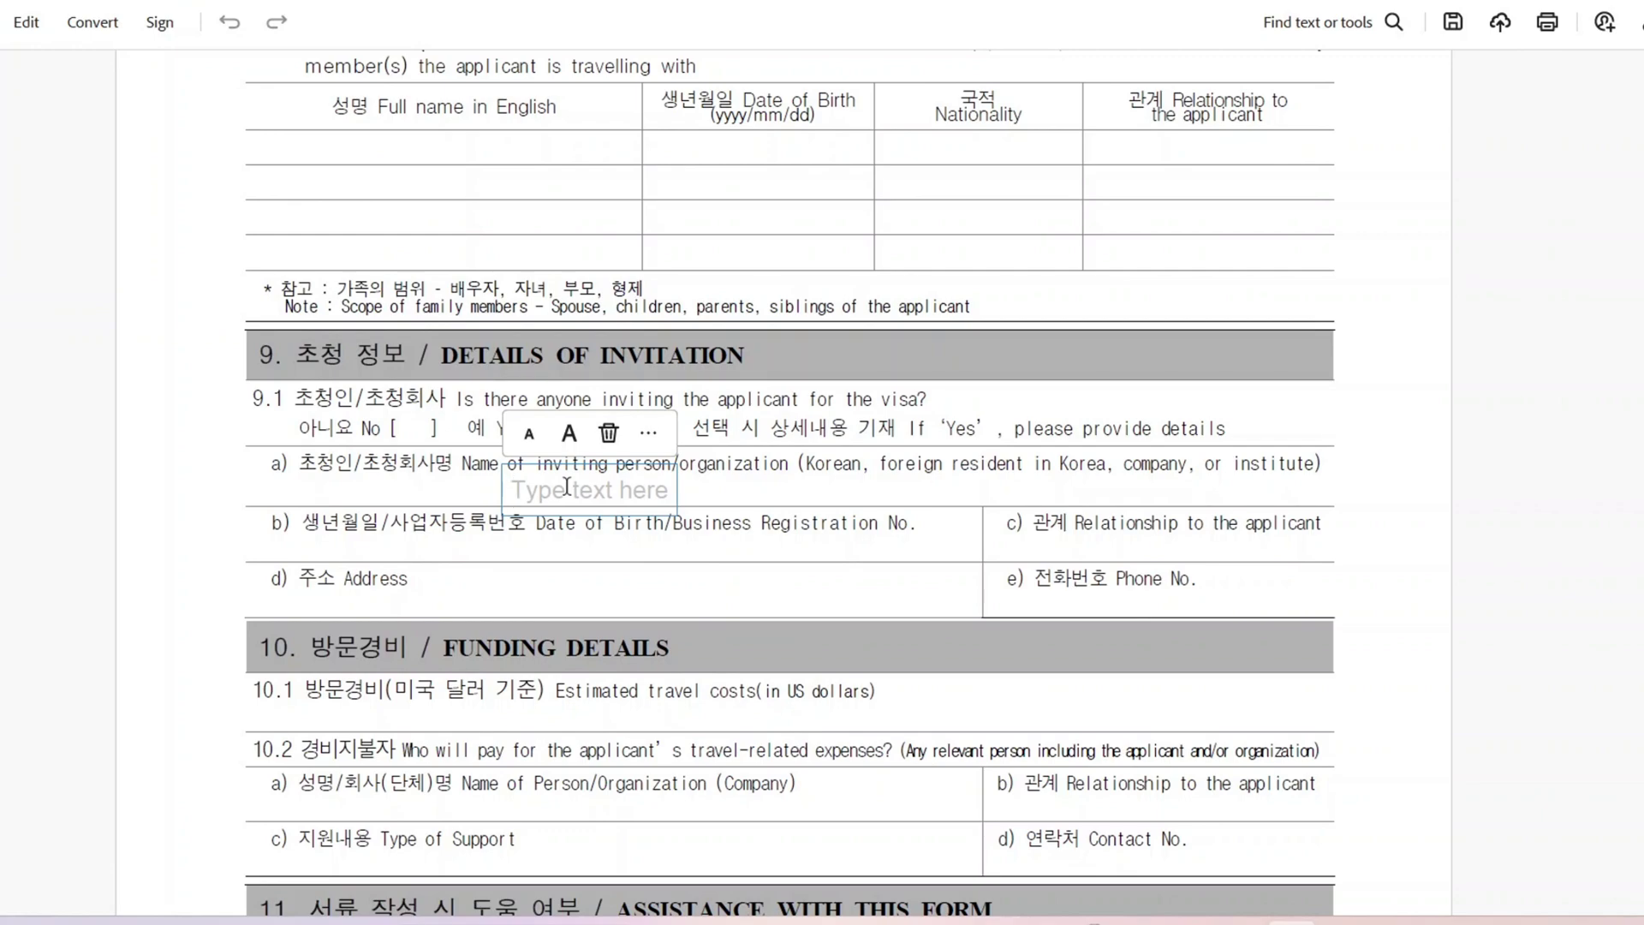
pyautogui.write('F')
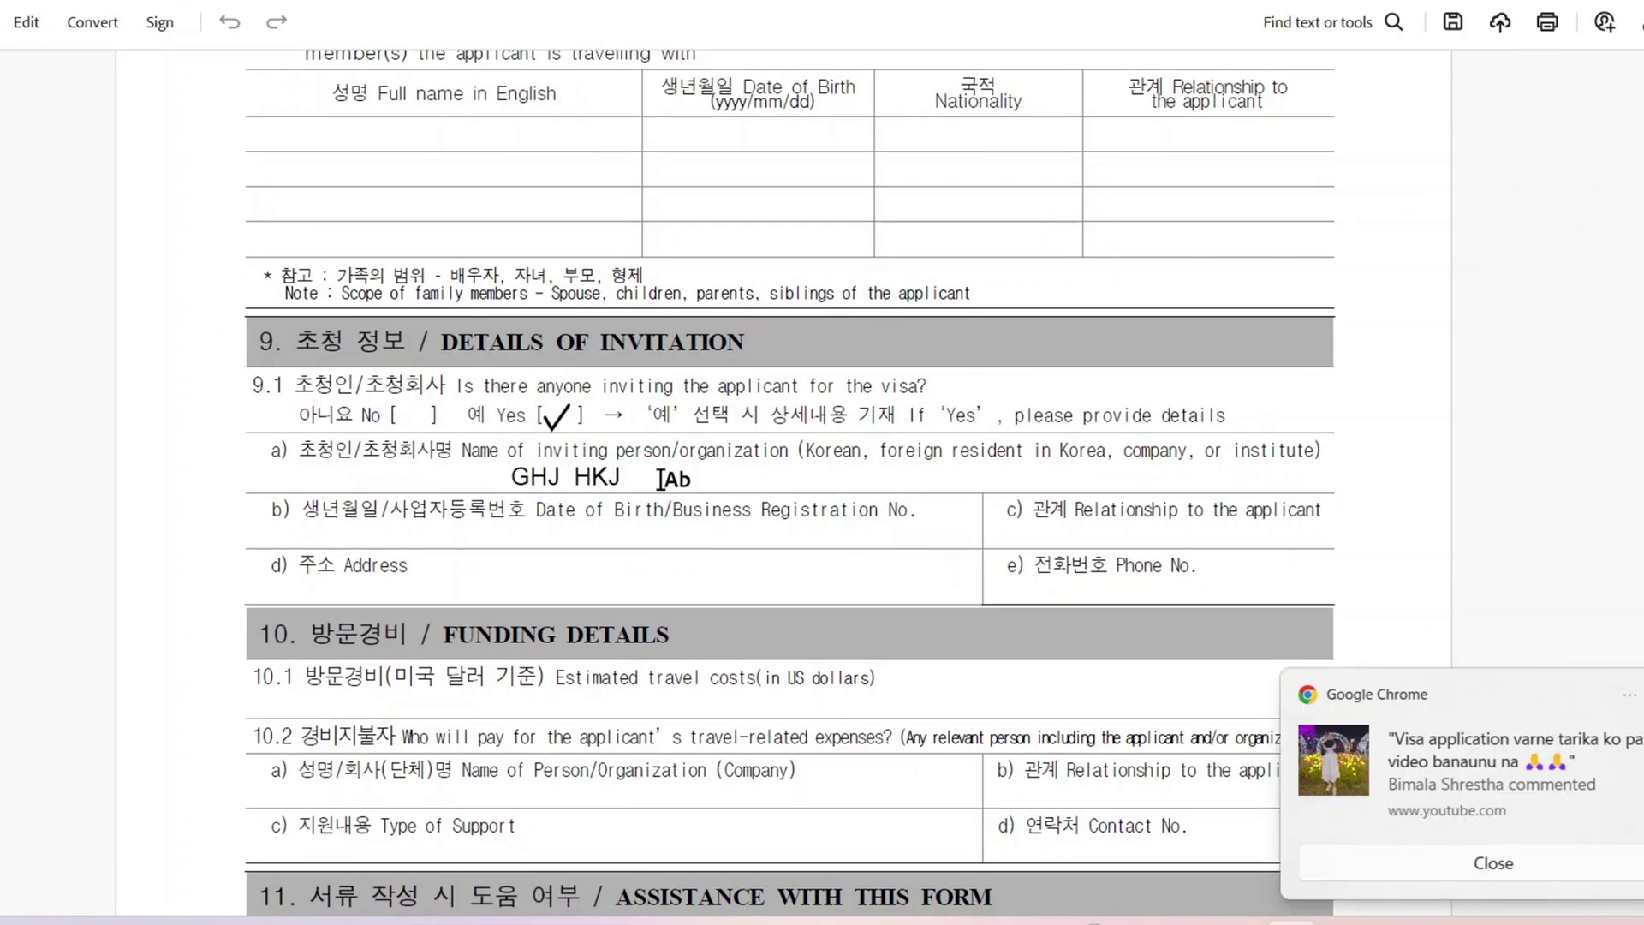
pyautogui.click(659, 479)
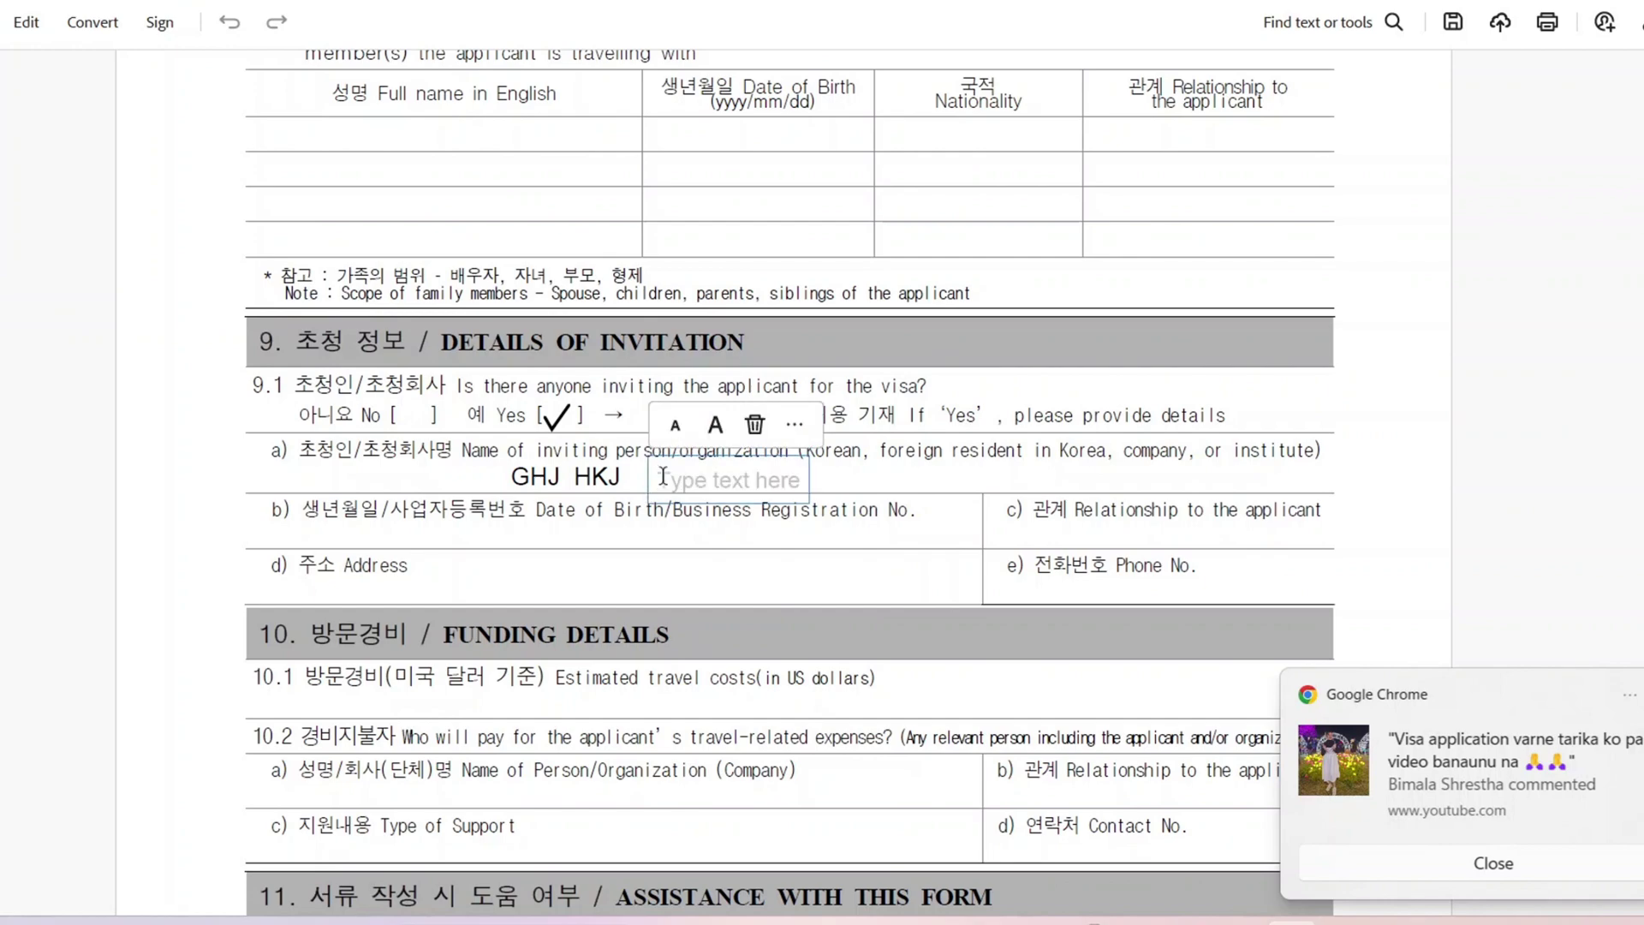
pyautogui.click(620, 527)
pyautogui.click(618, 530)
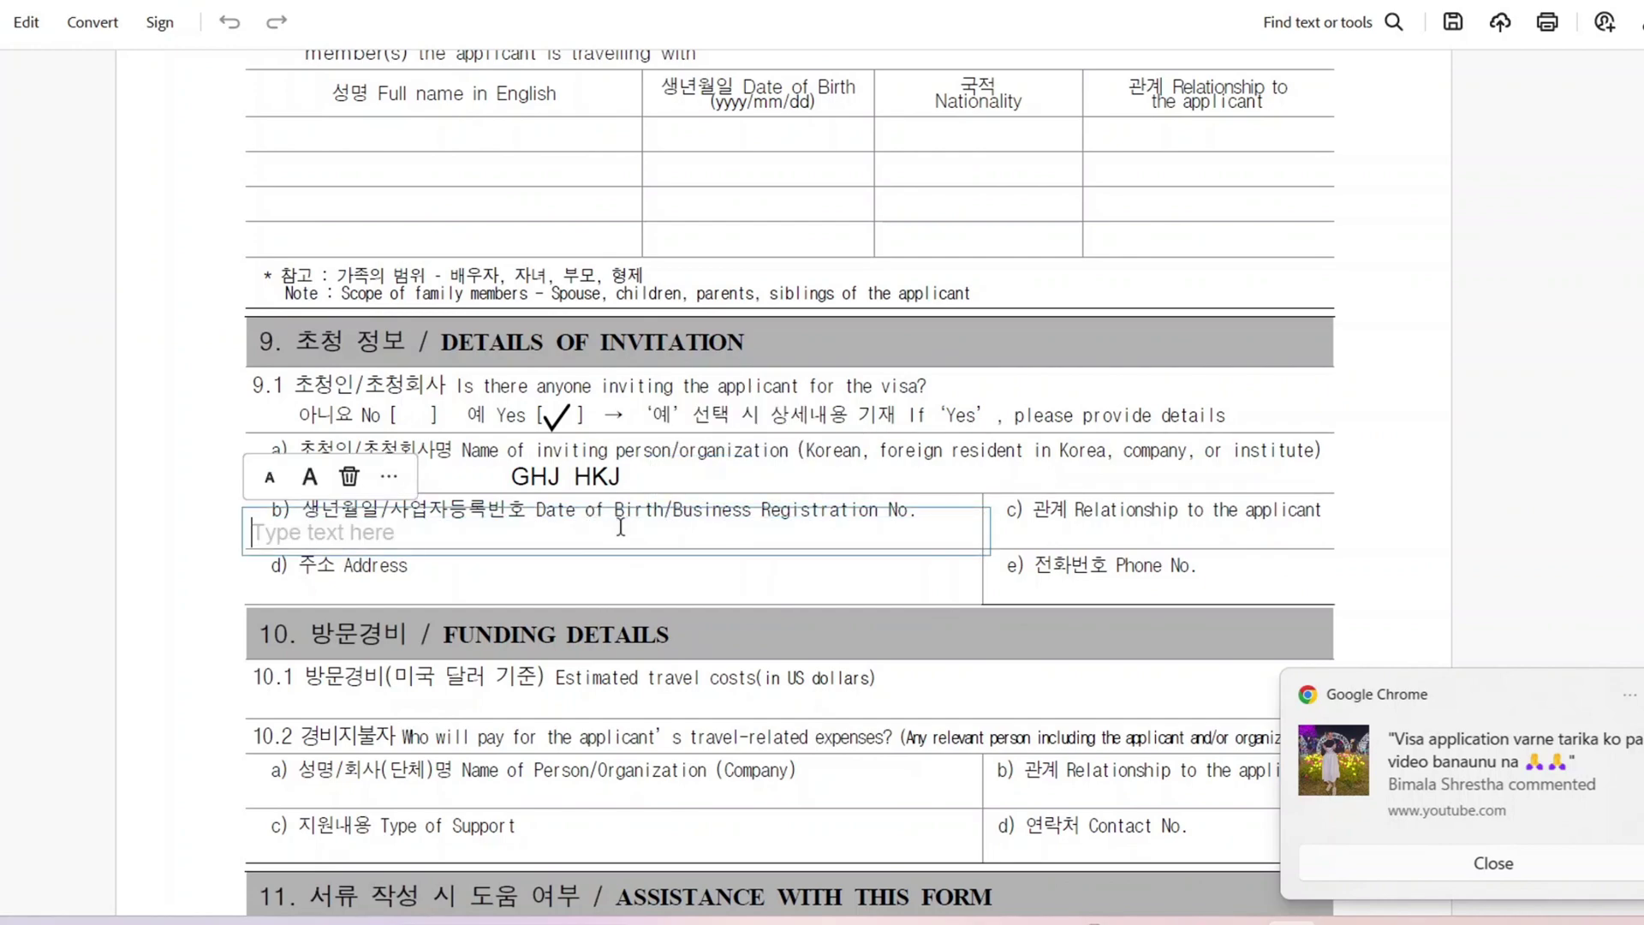
pyautogui.write('1979/11/05')
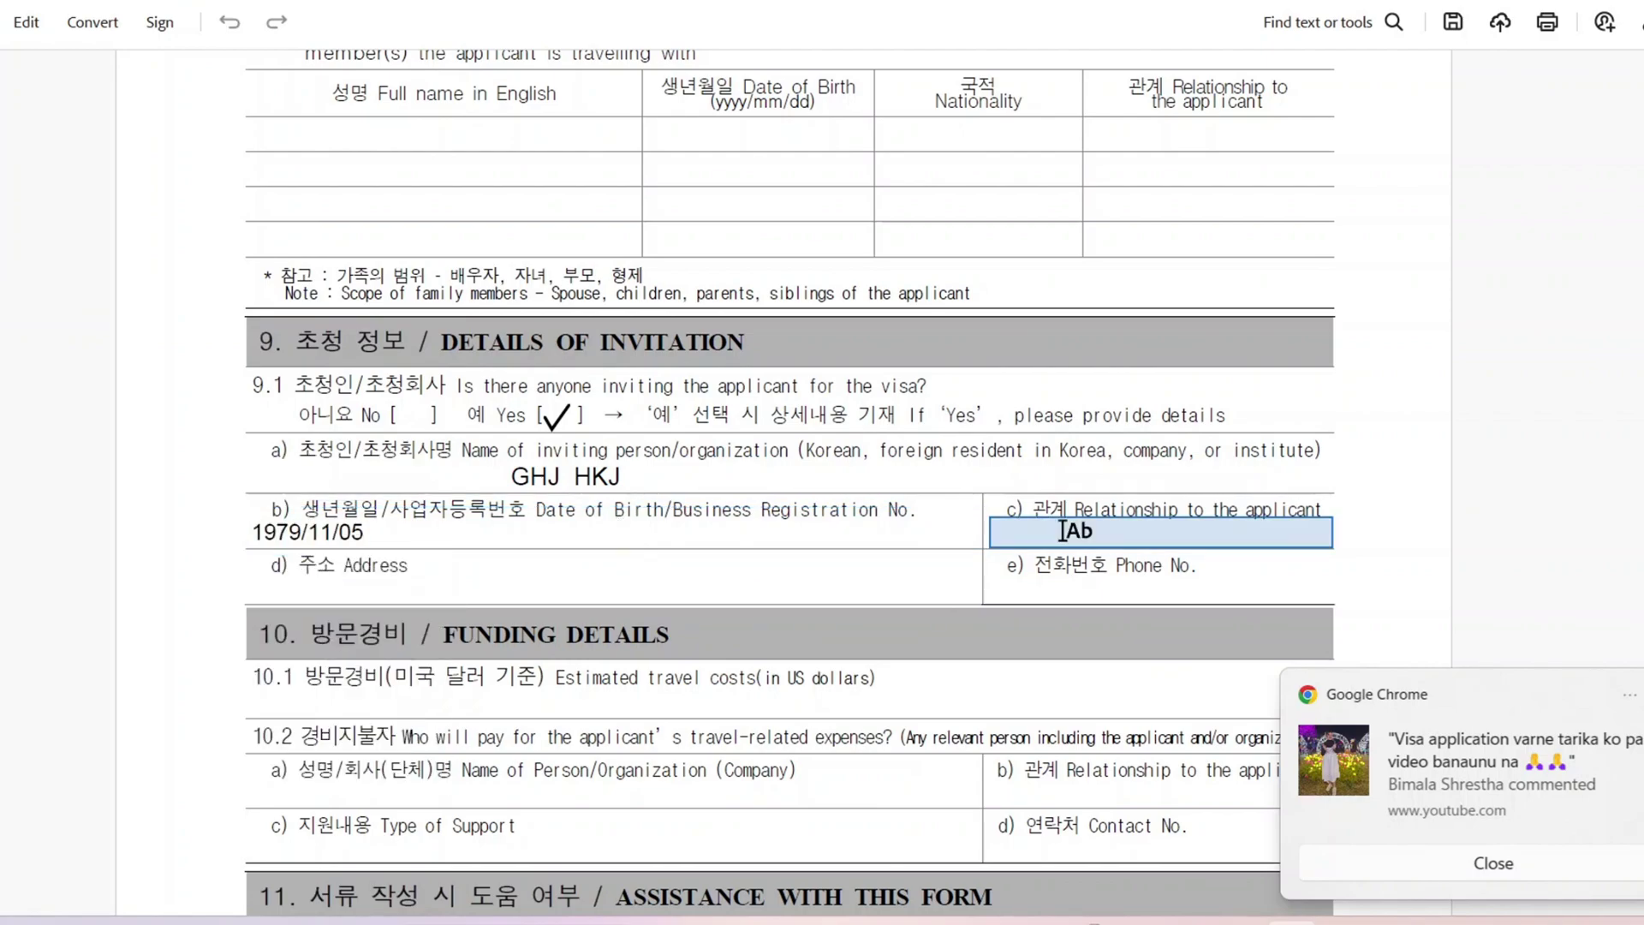
pyautogui.click(1064, 528)
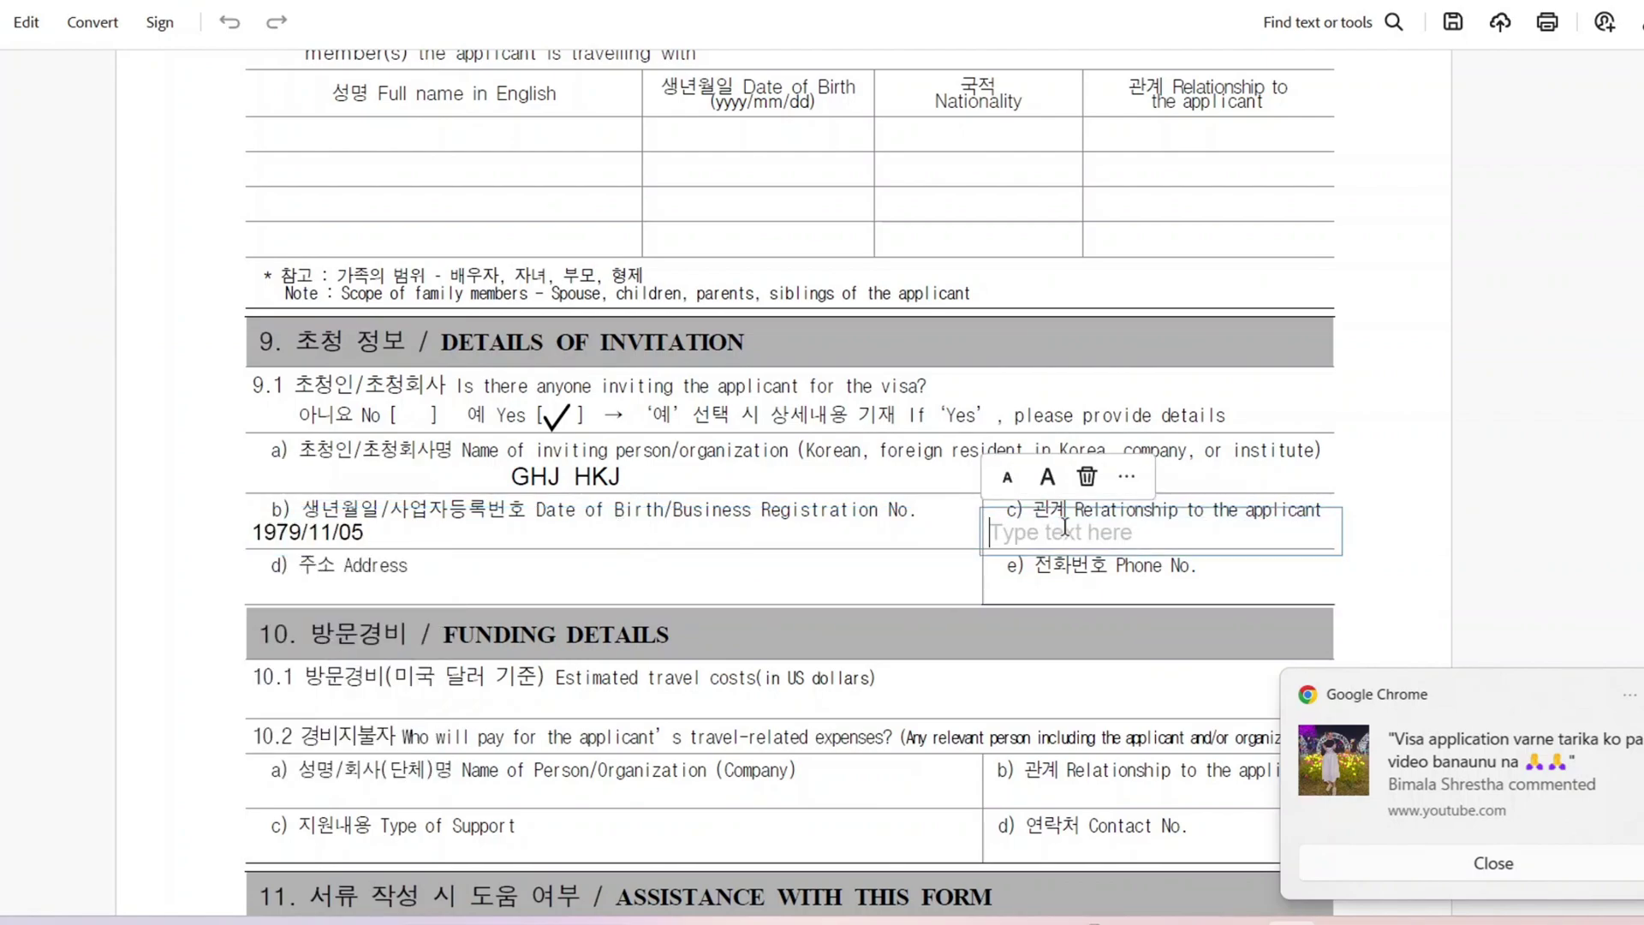
pyautogui.write('OWNER')
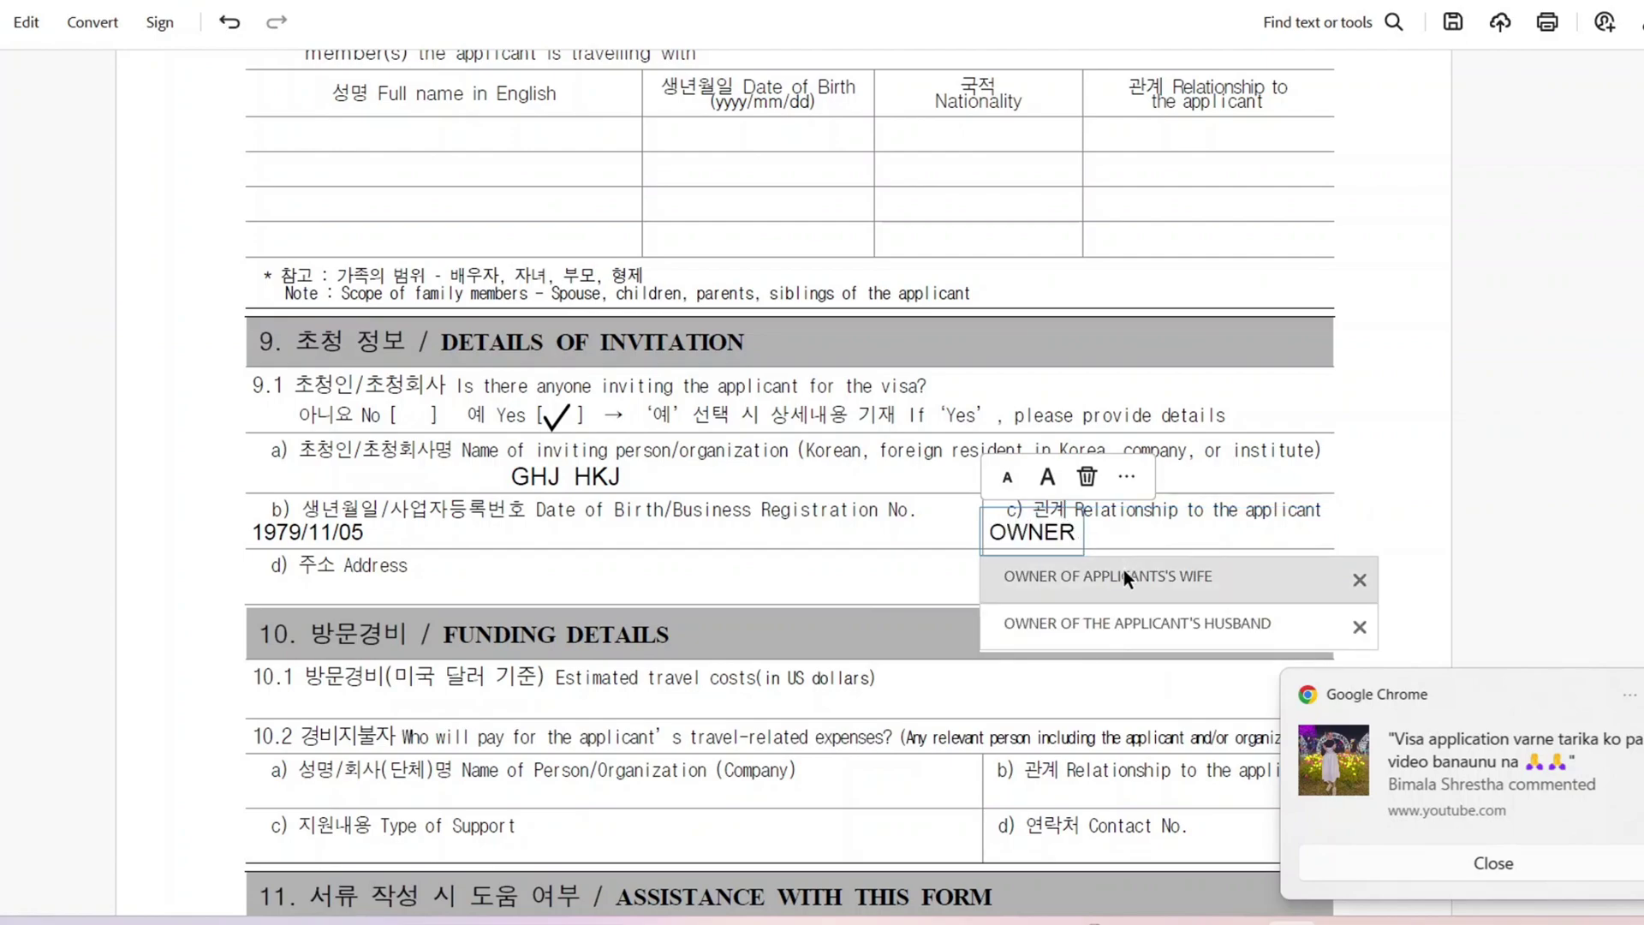
pyautogui.click(1124, 574)
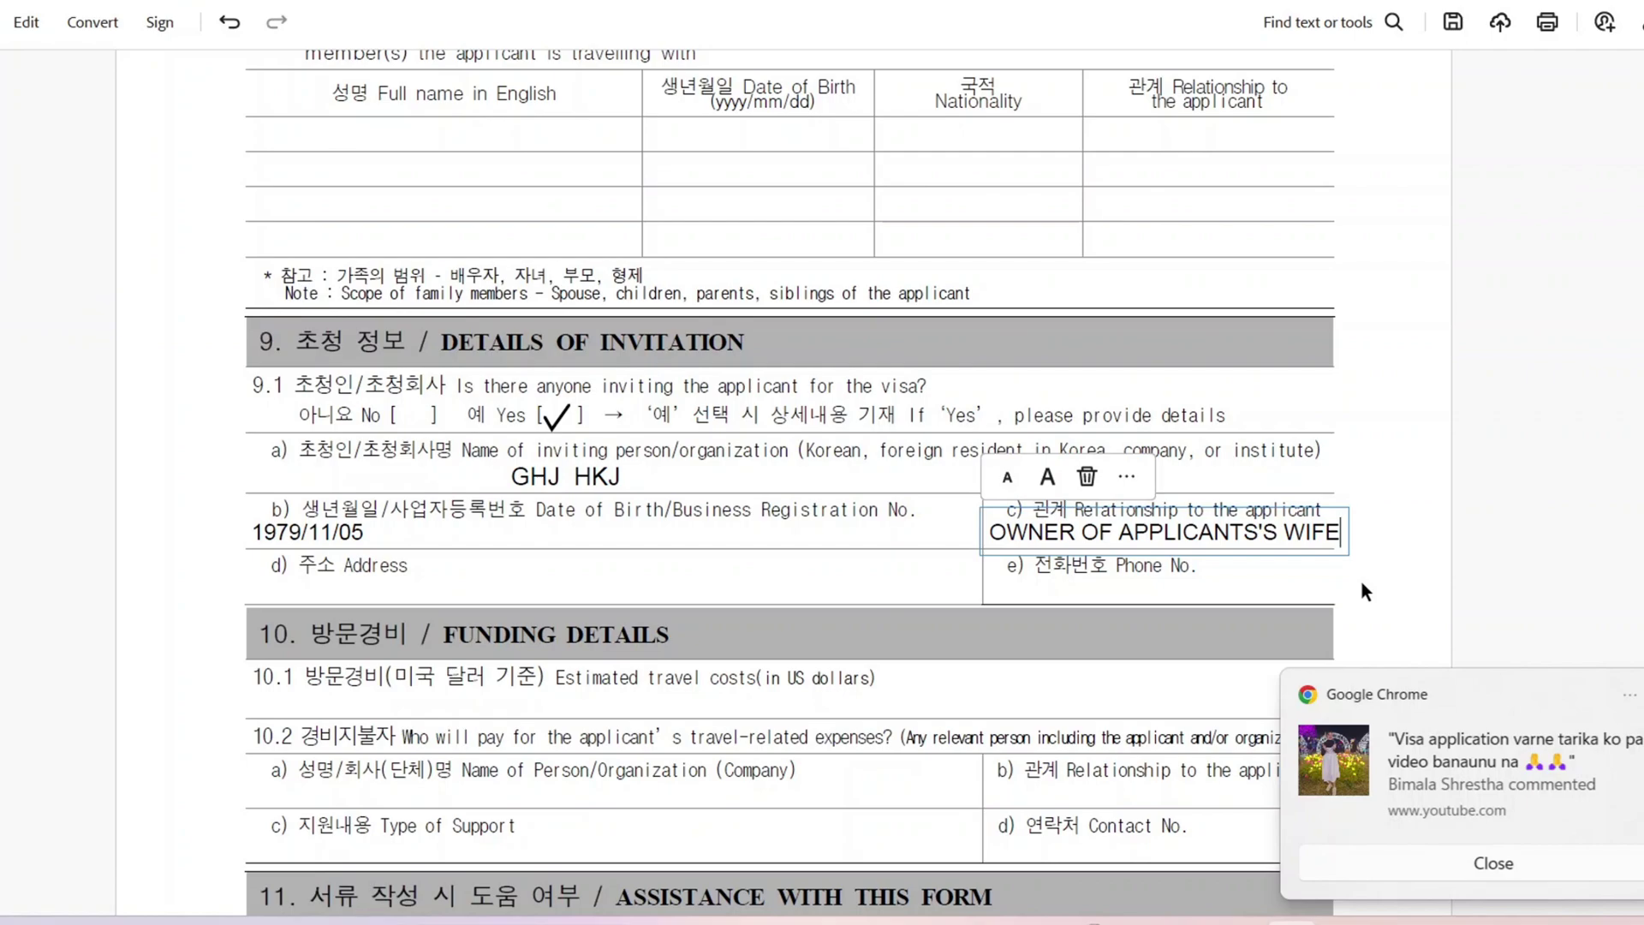
pyautogui.press('BackSpace')
pyautogui.press('BackSpace')
pyautogui.press('BackSpace')
pyautogui.press('BackSpace')
pyautogui.press('BackSpace')
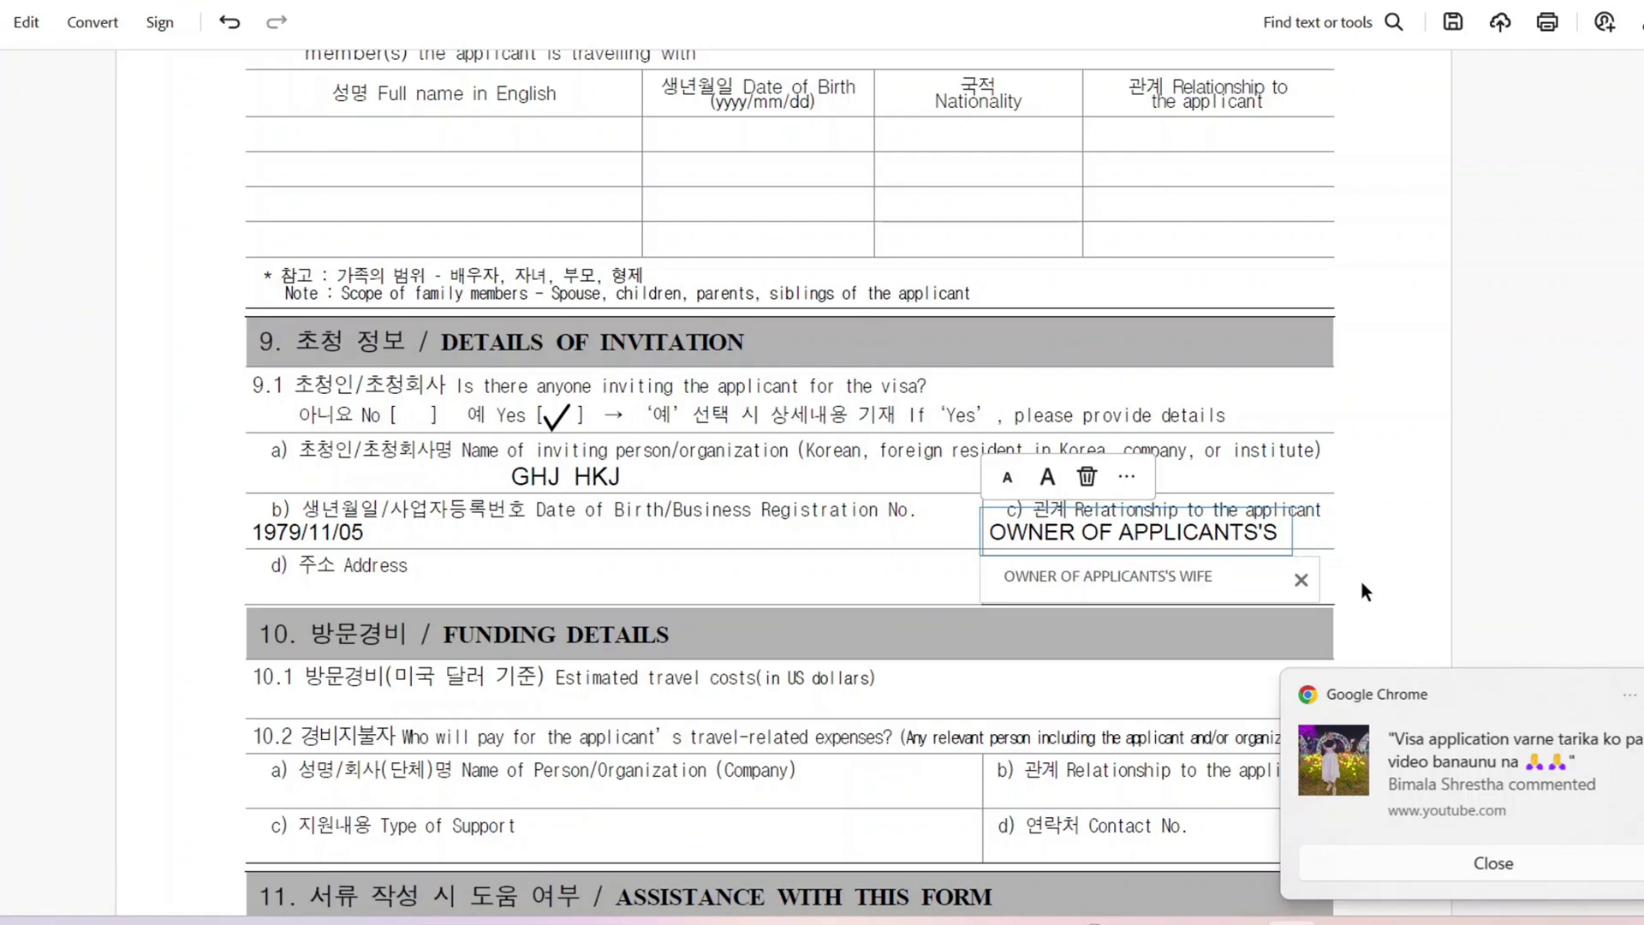
pyautogui.write('HUS')
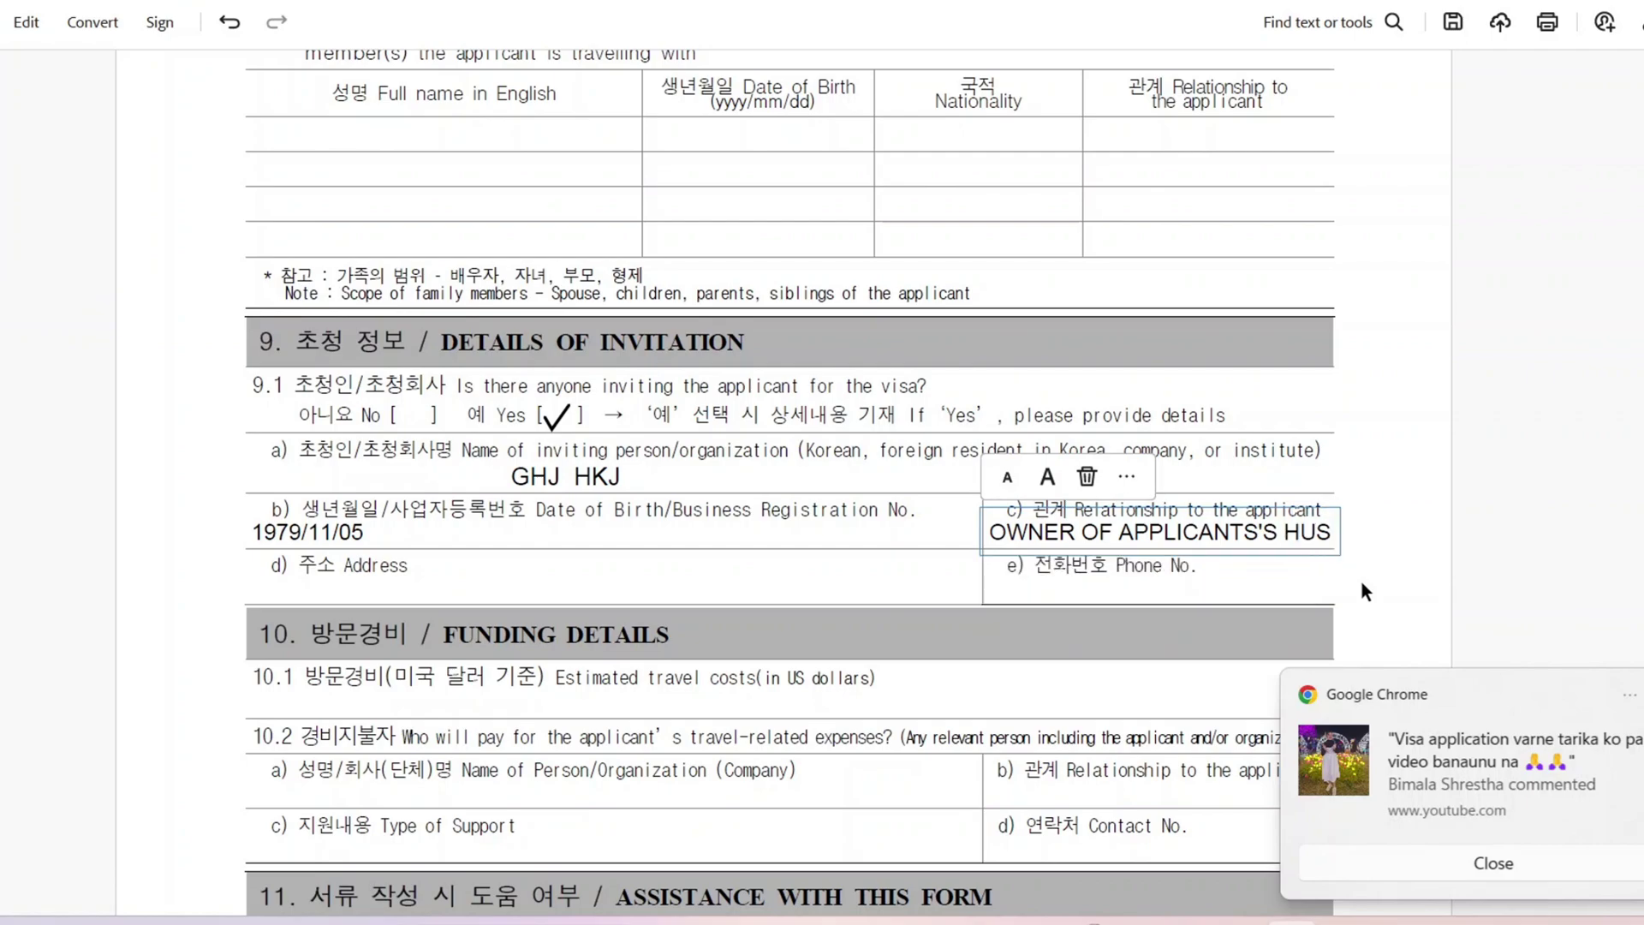
# Step: Fill in the inviter's address and Korean phone number
pyautogui.click(363, 584)
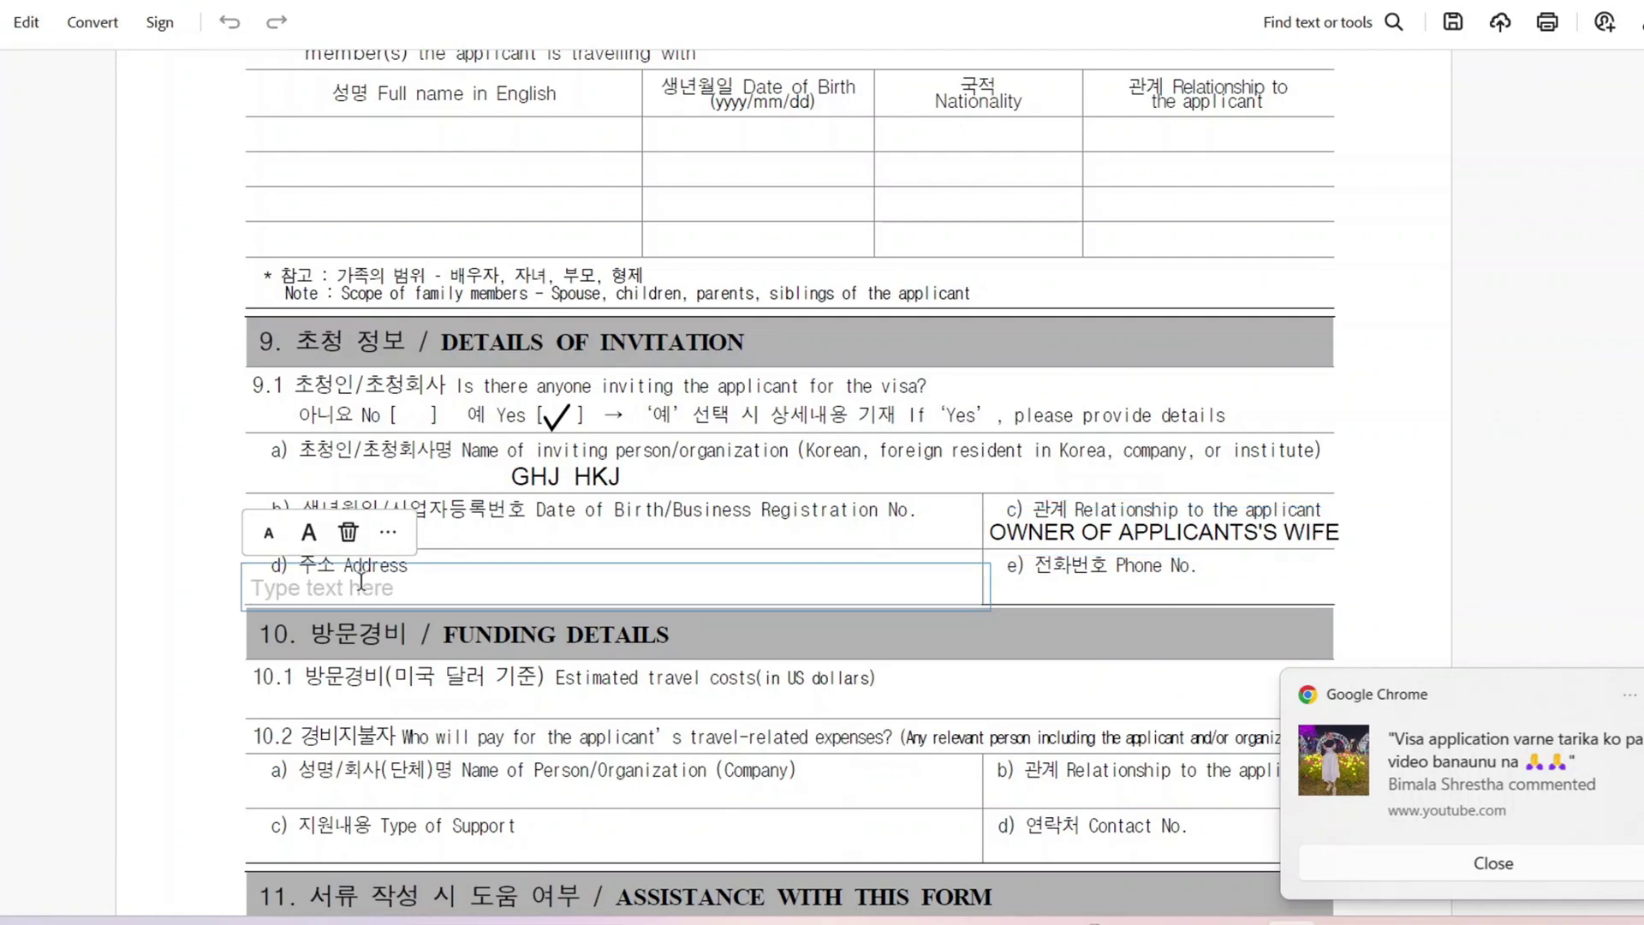
pyautogui.write('FGHHG')
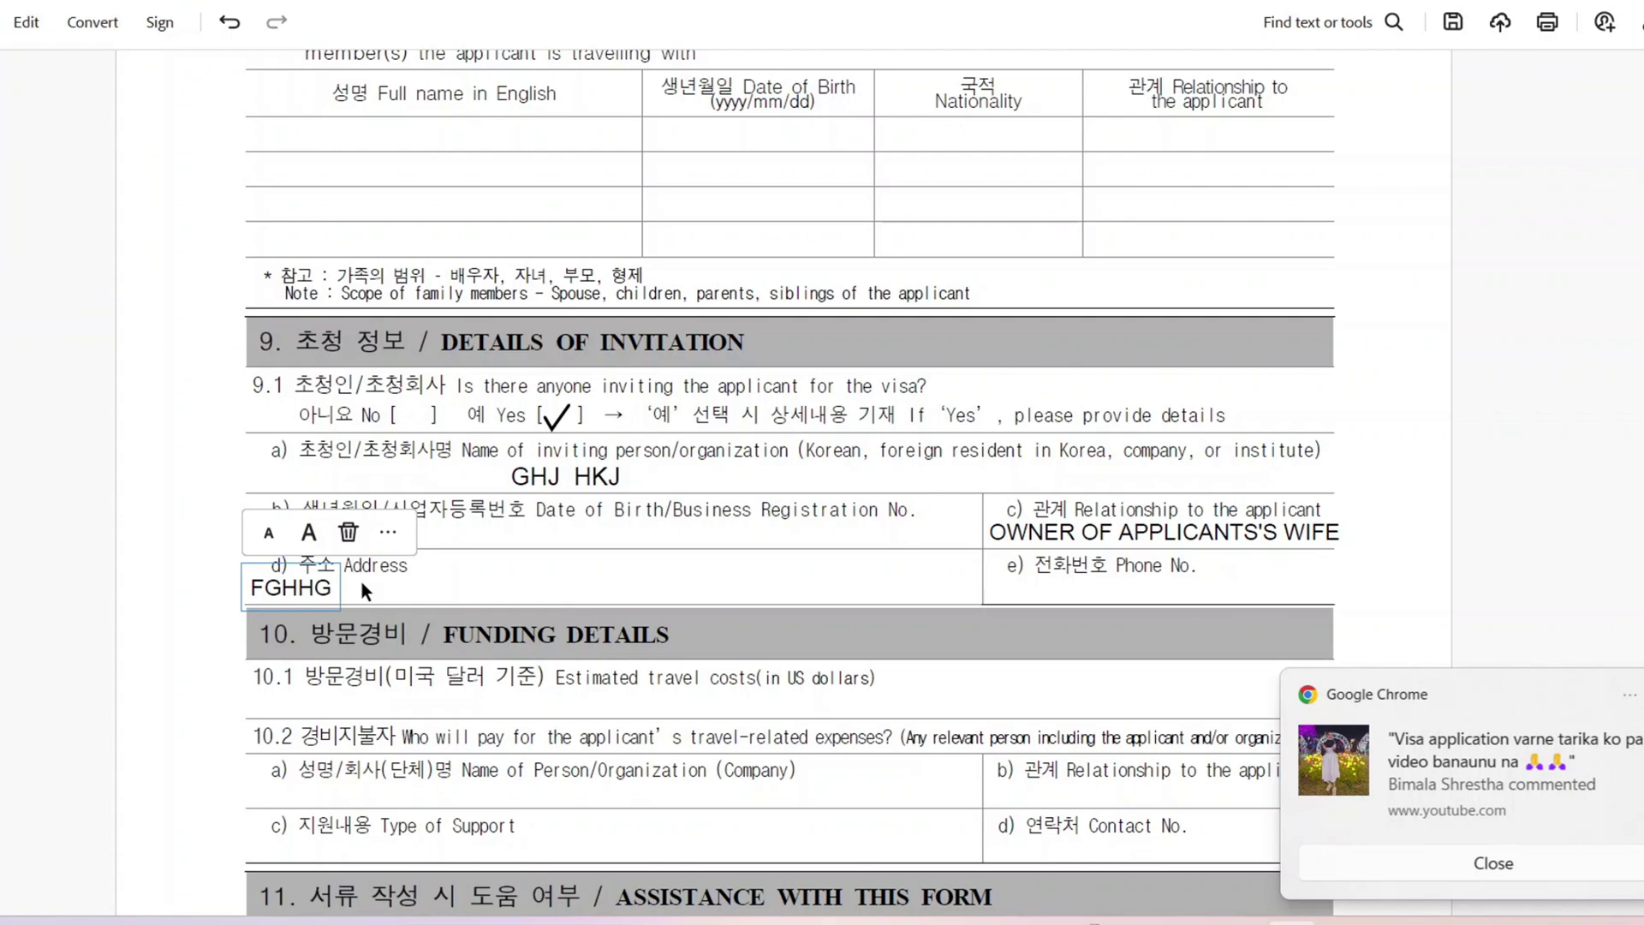
pyautogui.write('-BHGN-BHGHG')
pyautogui.click(1073, 587)
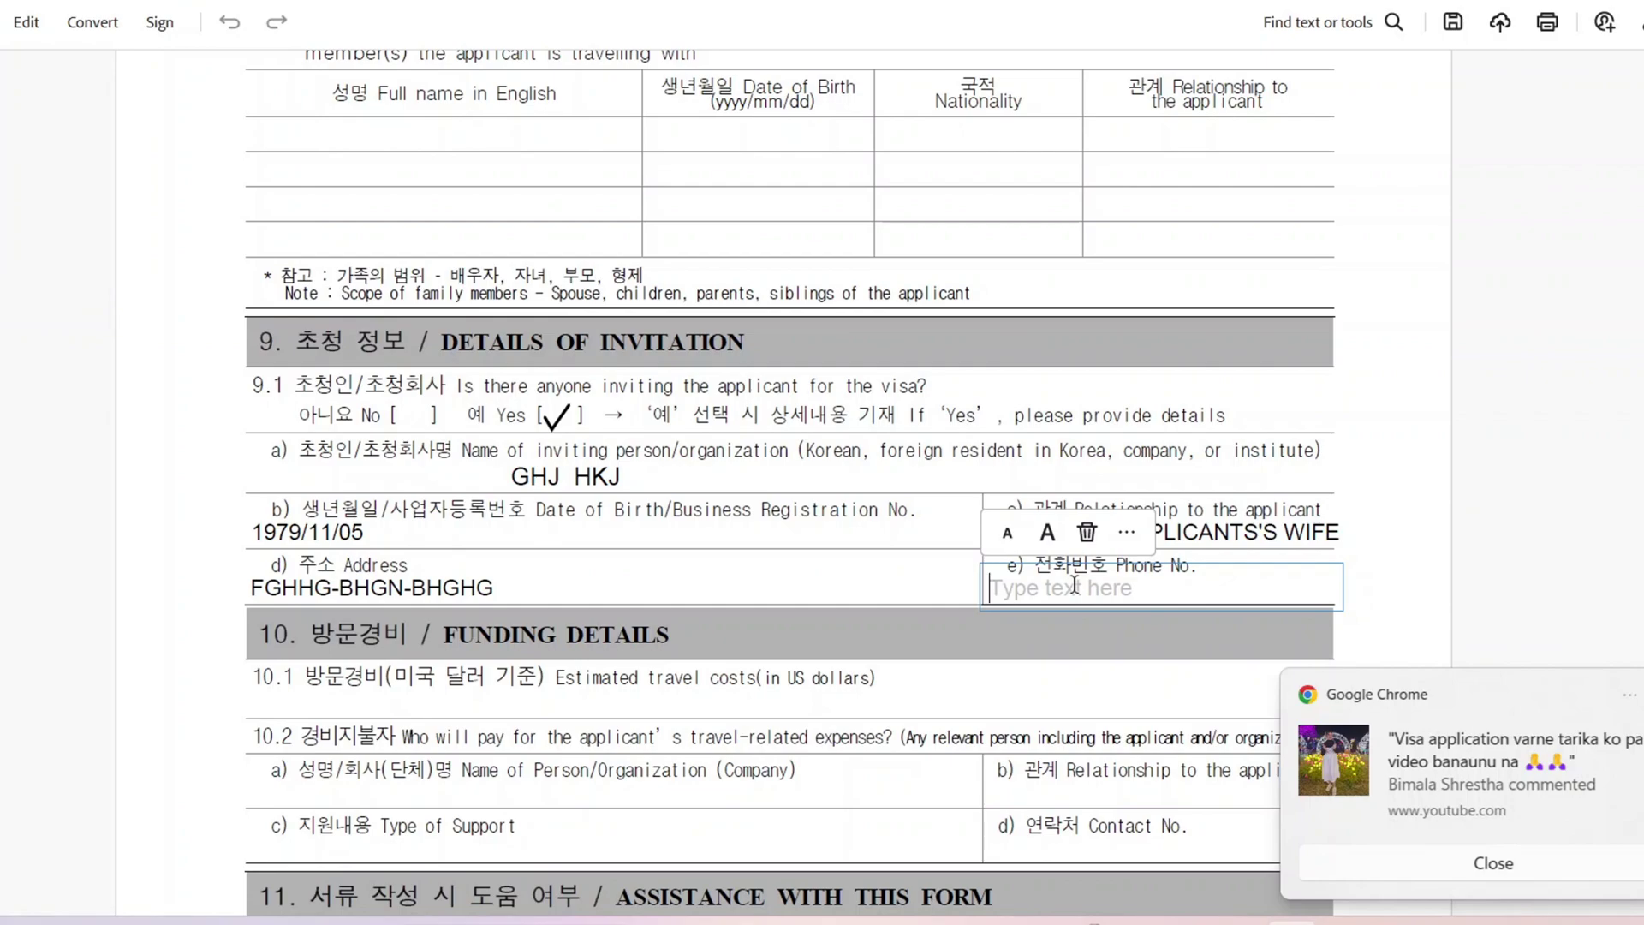
pyautogui.write('+82 25556')
pyautogui.scroll(-3, 618, 435)
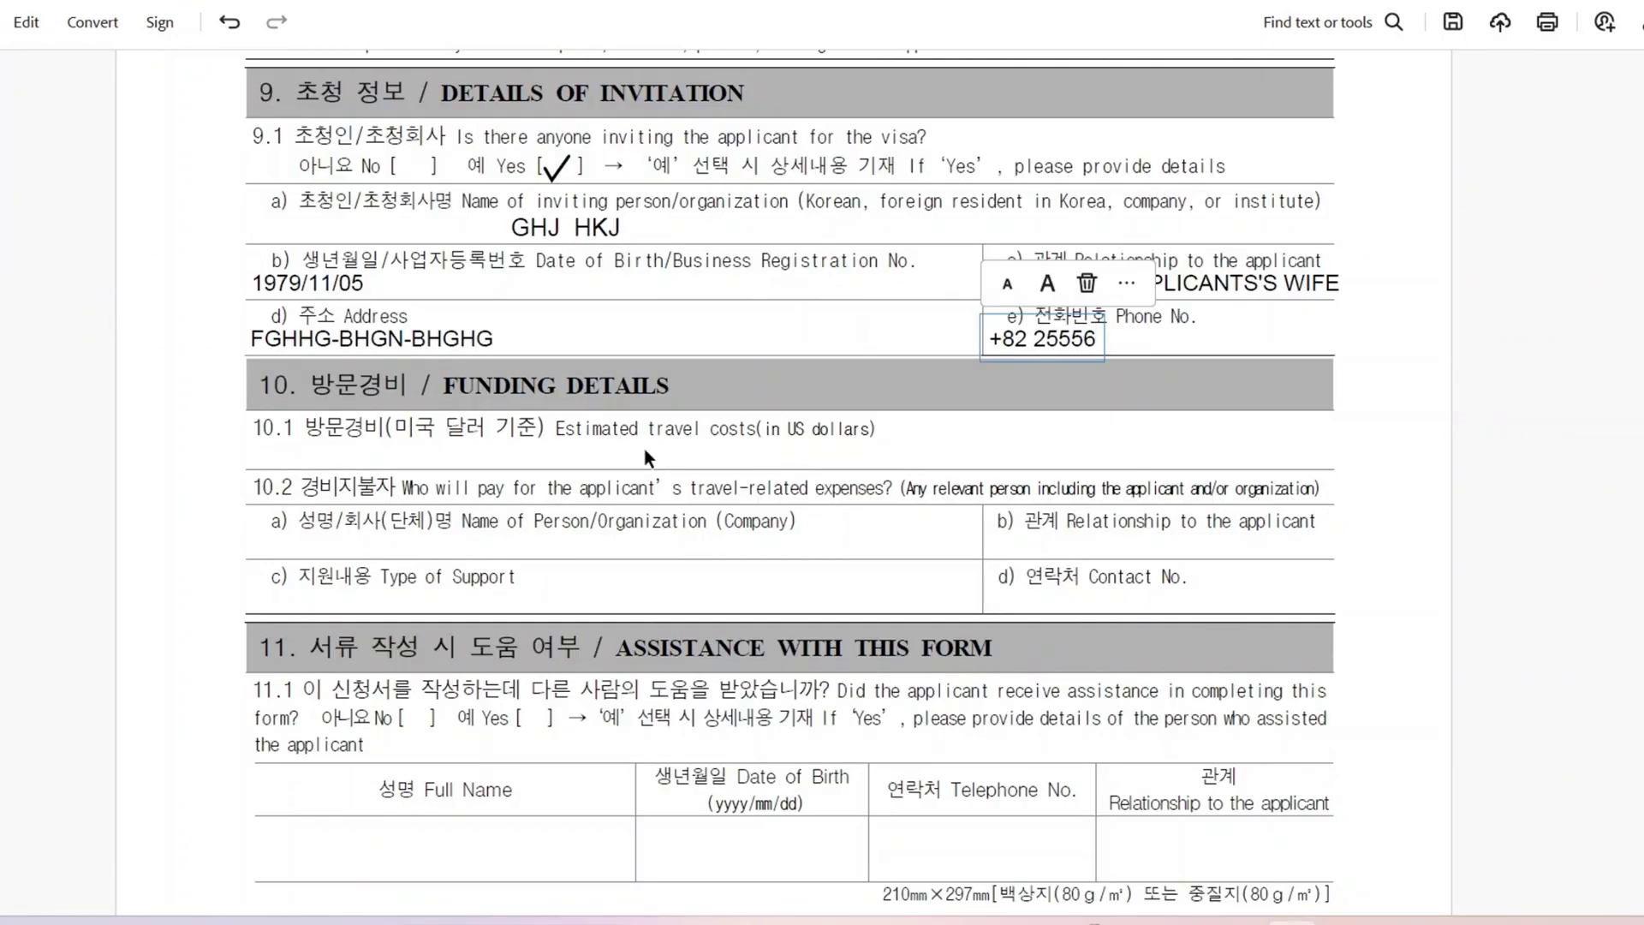
# Step: Enter $8000 as estimated travel costs and paste the payer's name
pyautogui.click(891, 449)
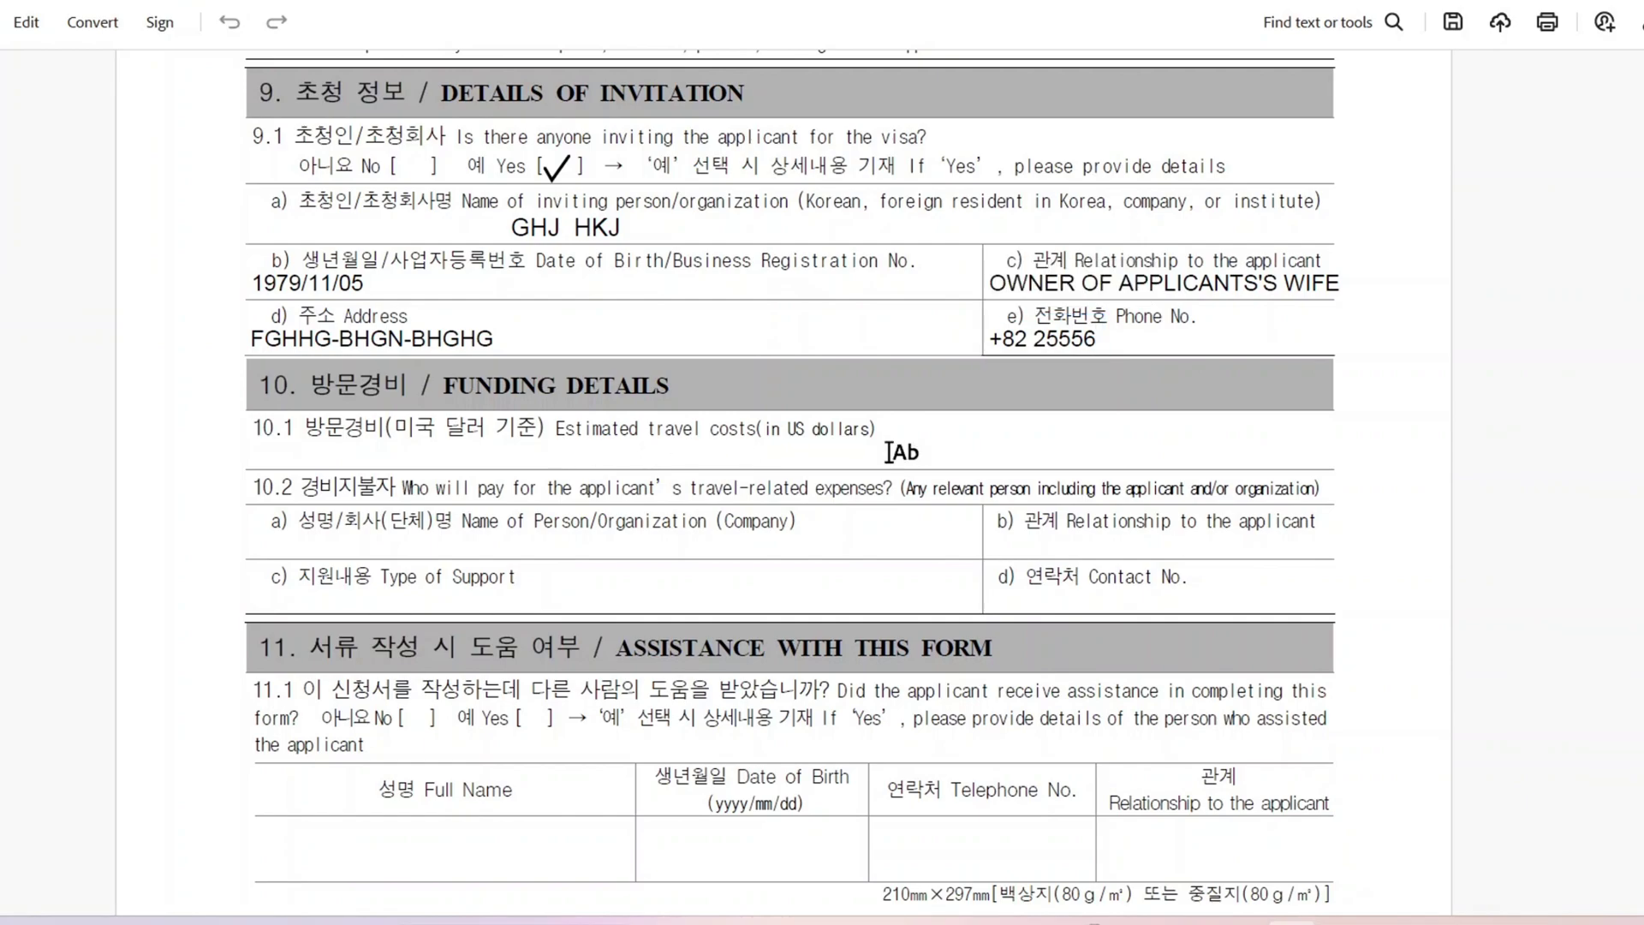
pyautogui.click(891, 449)
pyautogui.write('$8000')
pyautogui.press('Escape')
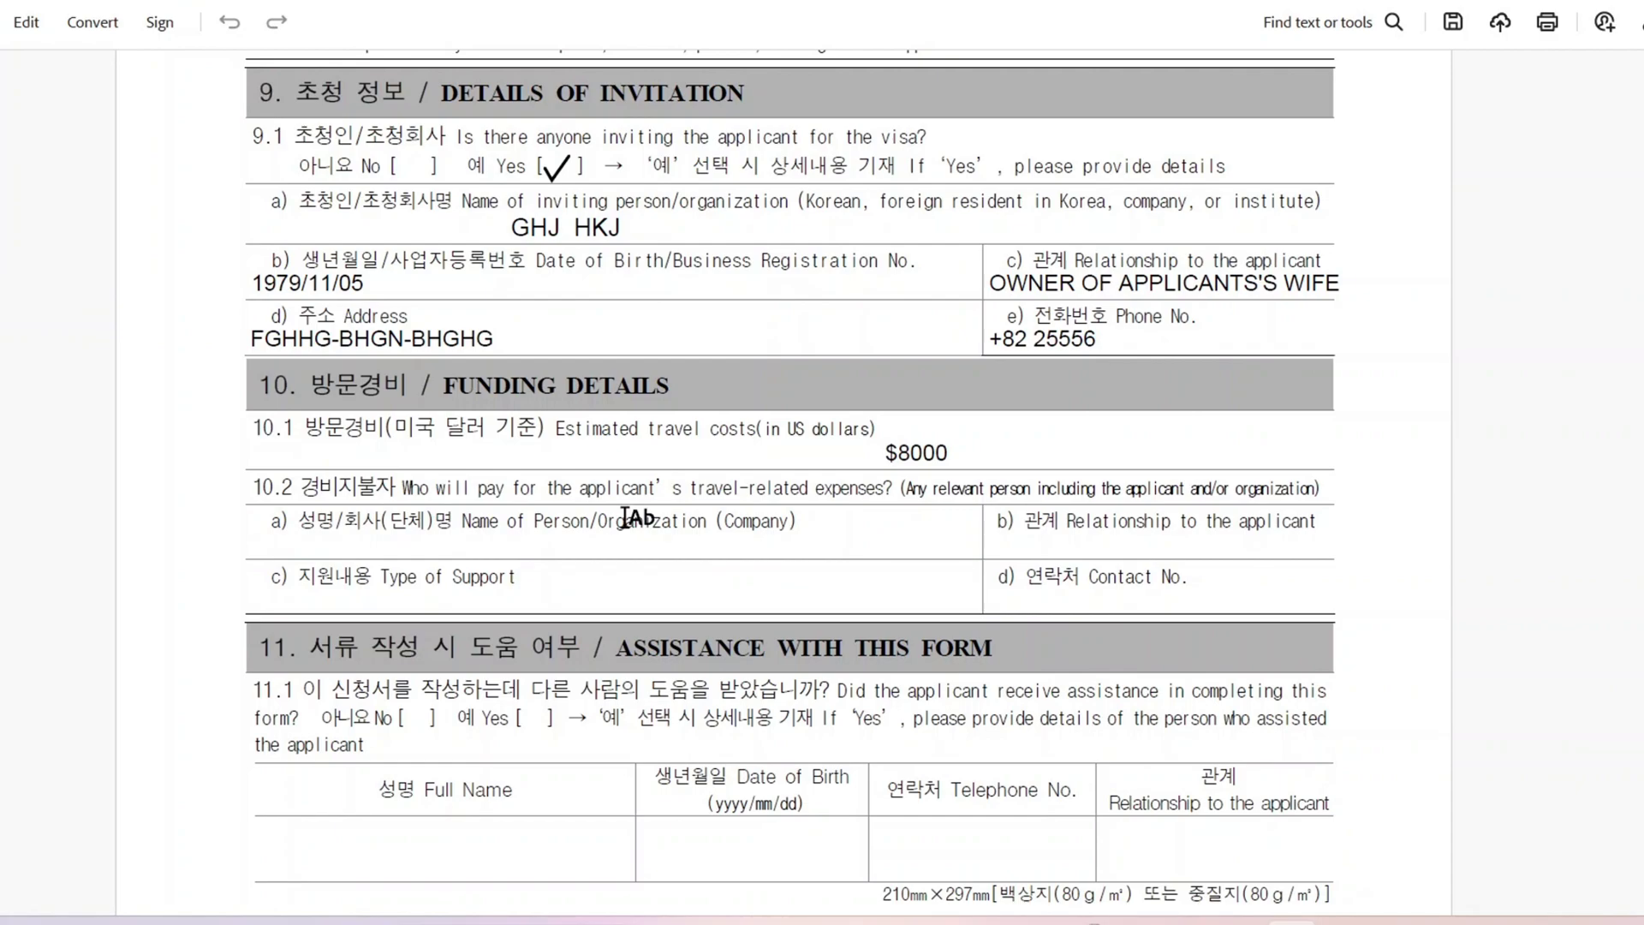
pyautogui.click(659, 557)
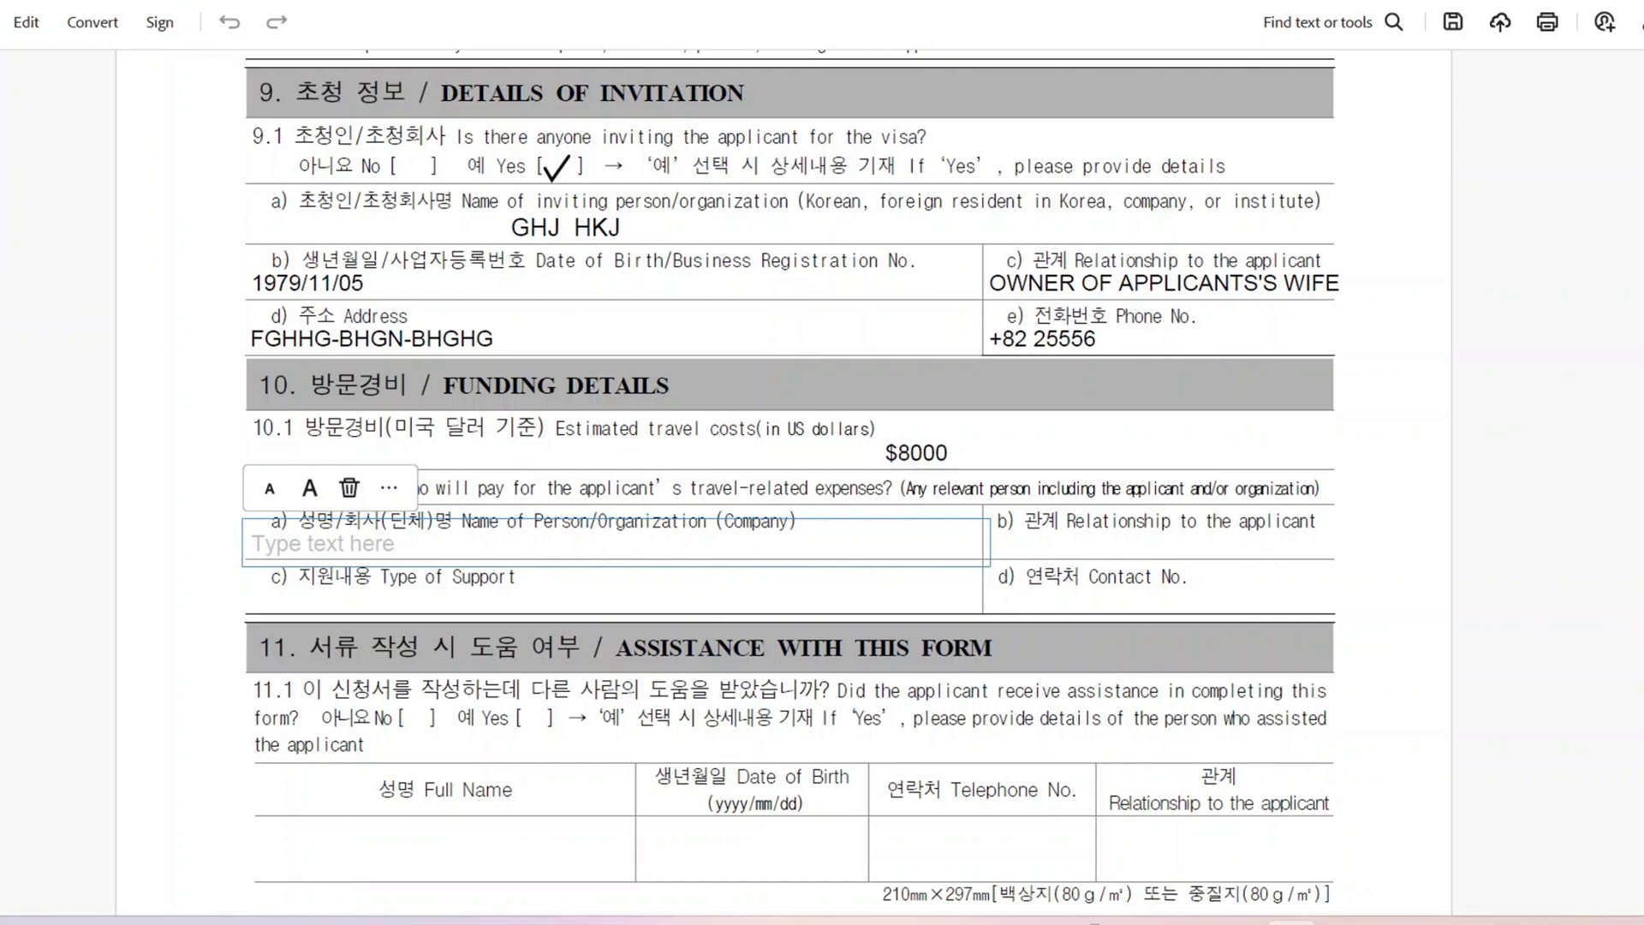
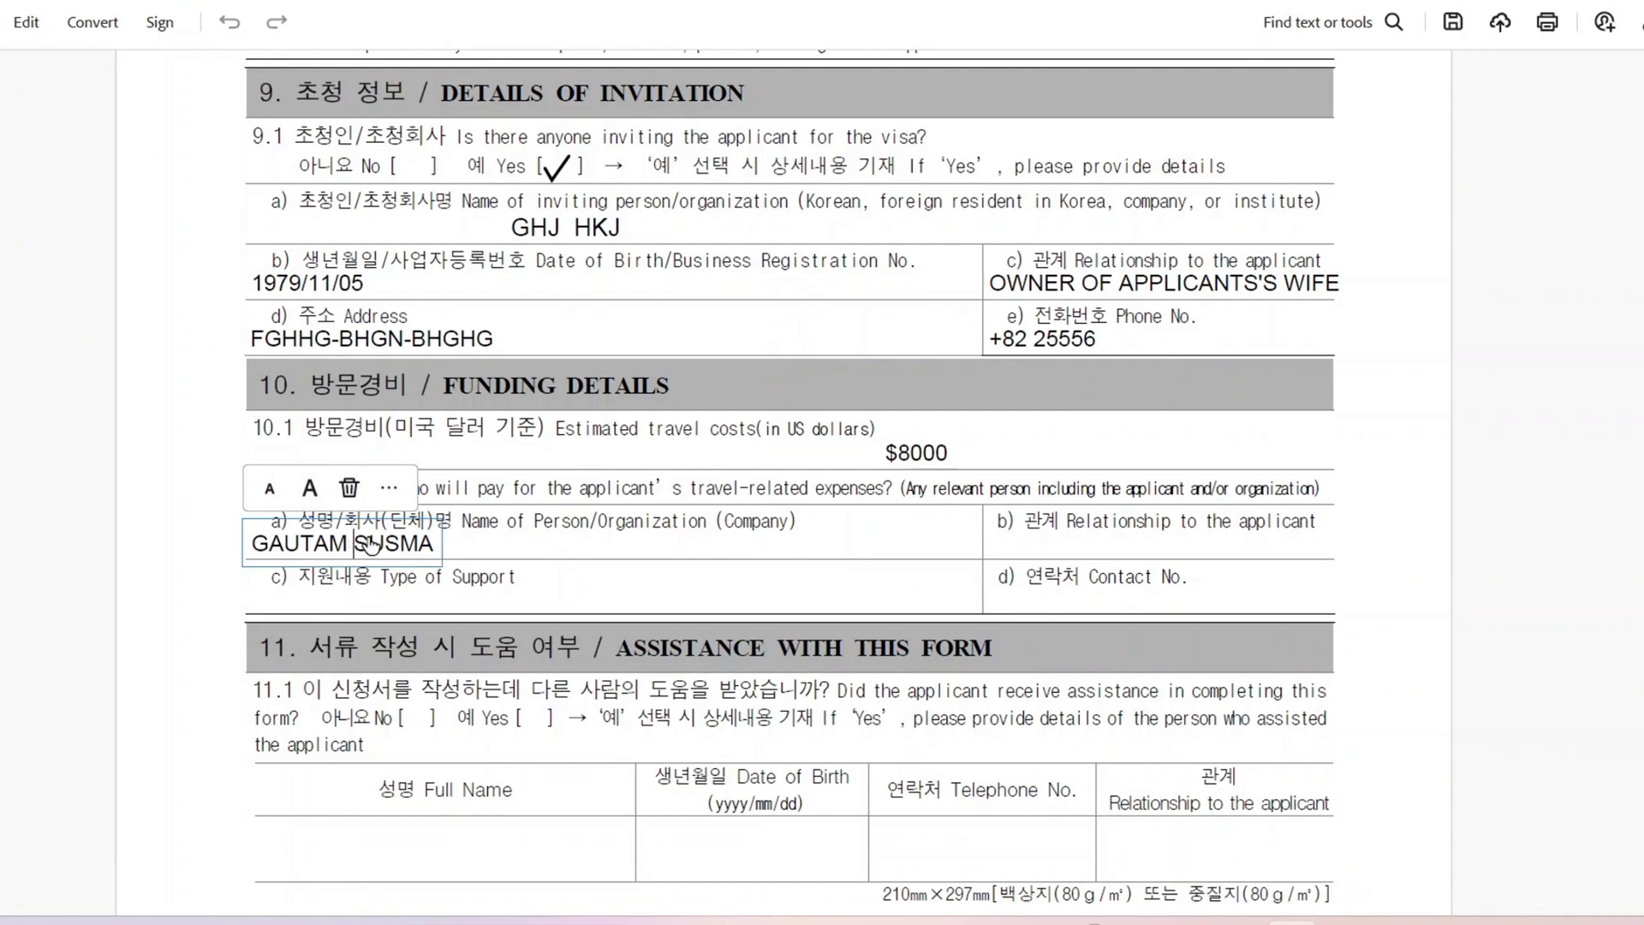
pyautogui.click(482, 546)
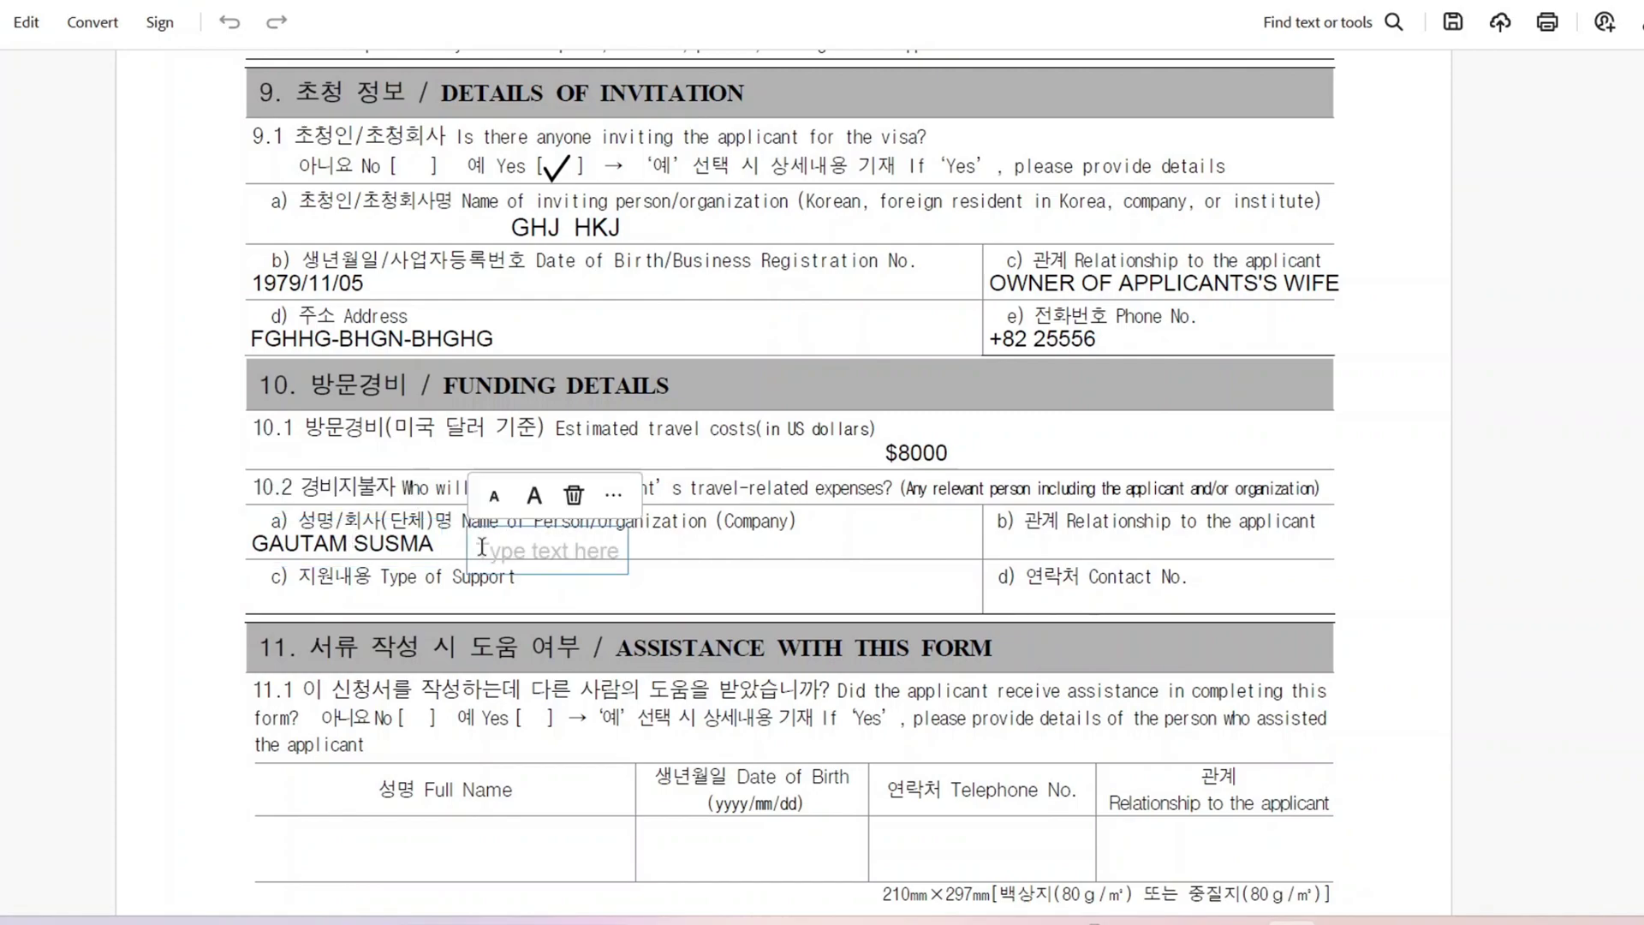
pyautogui.click(1082, 539)
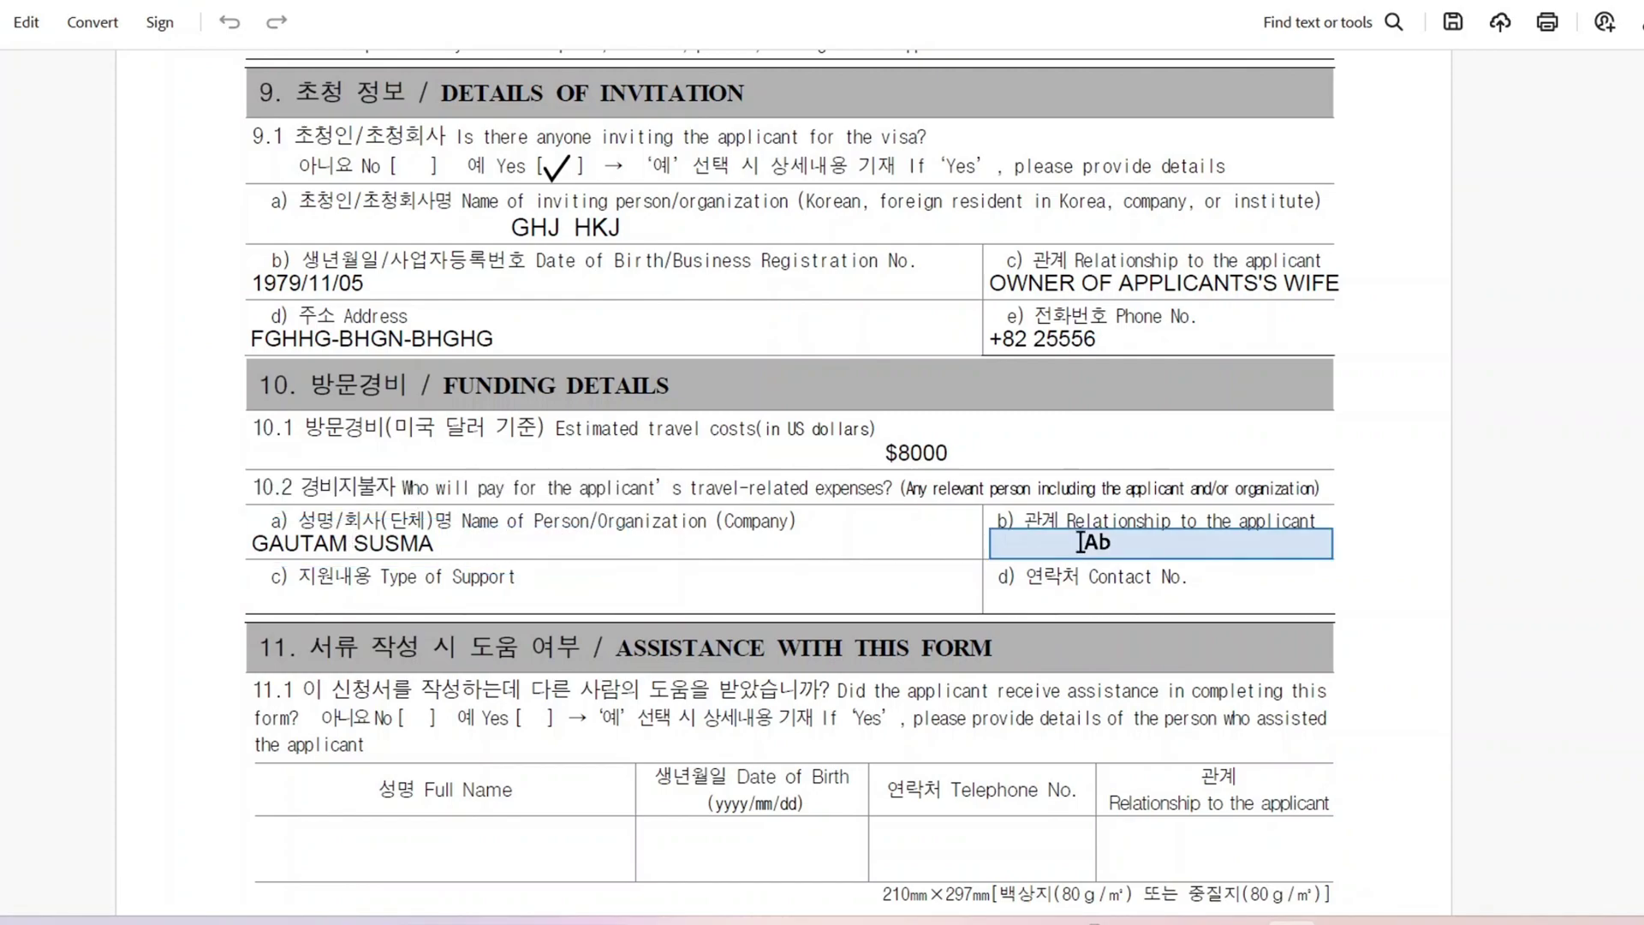
# Step: Set the payer's relationship to WIFE, support type TOUR COSTS, and add their contact number
pyautogui.click(1080, 541)
pyautogui.write('WIFE')
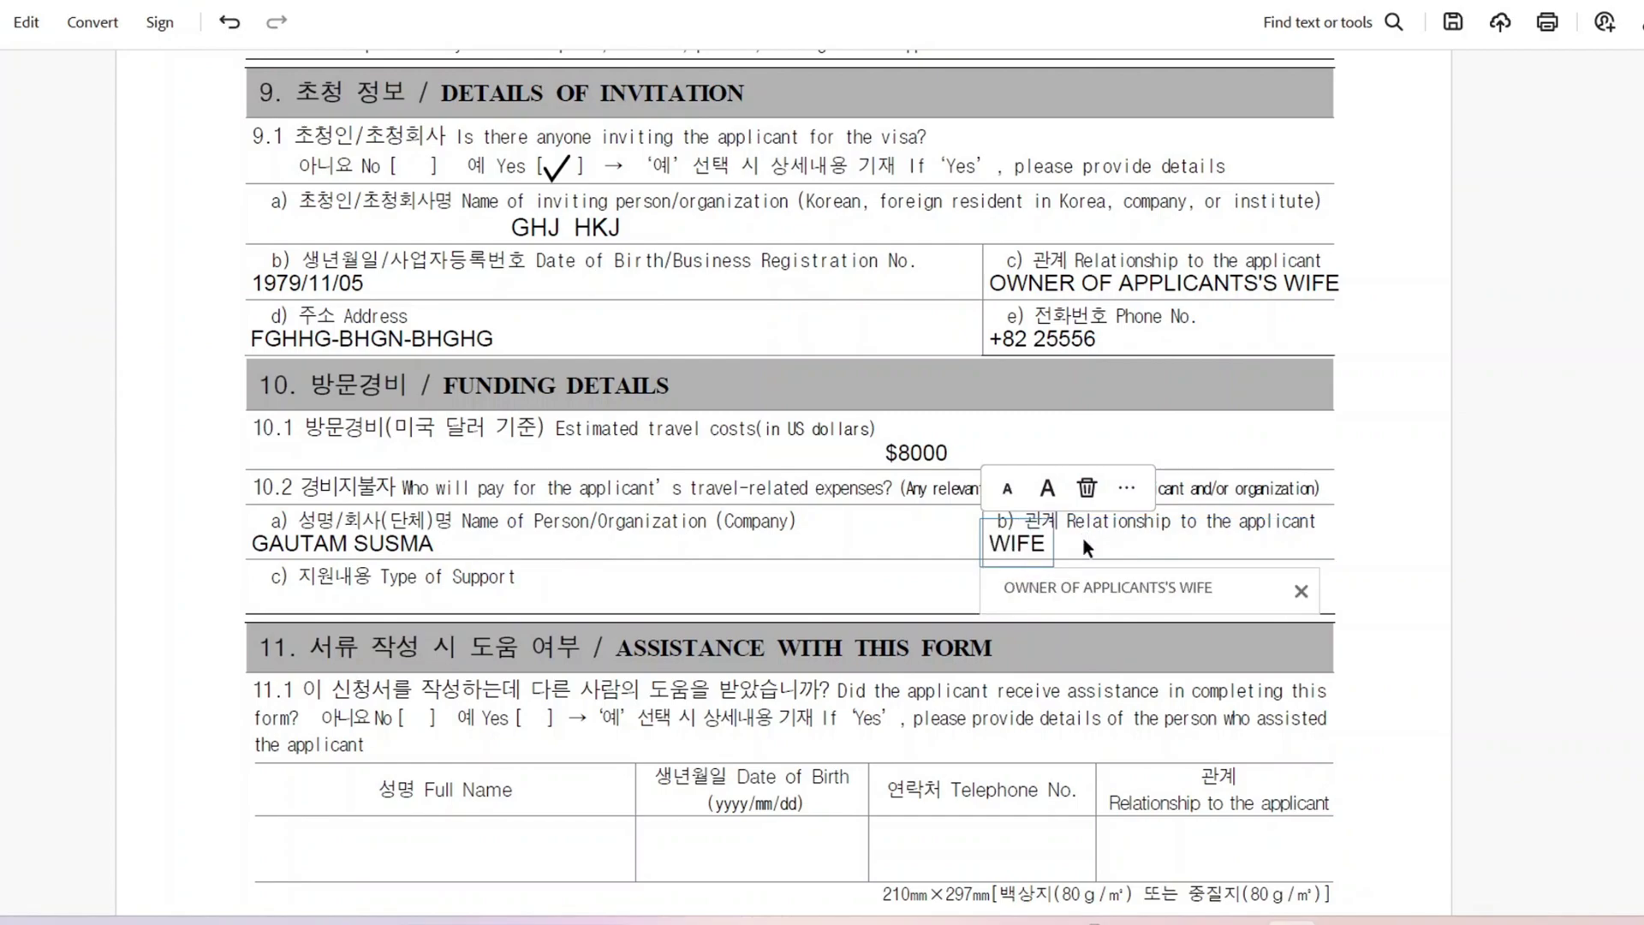
pyautogui.click(513, 584)
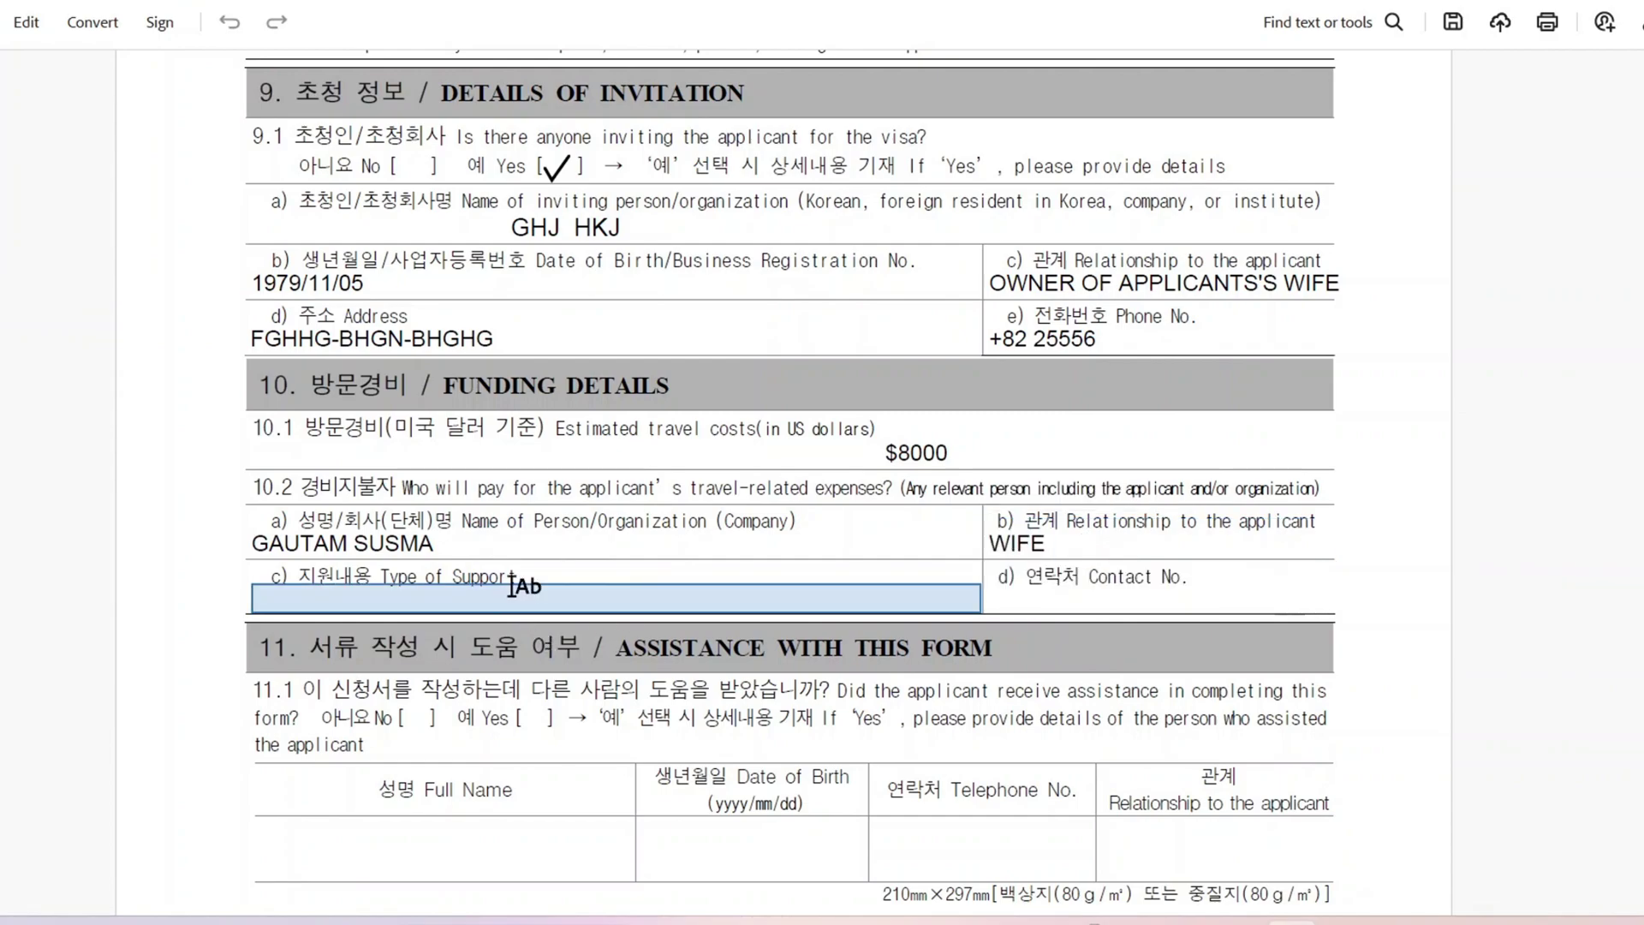
pyautogui.click(528, 591)
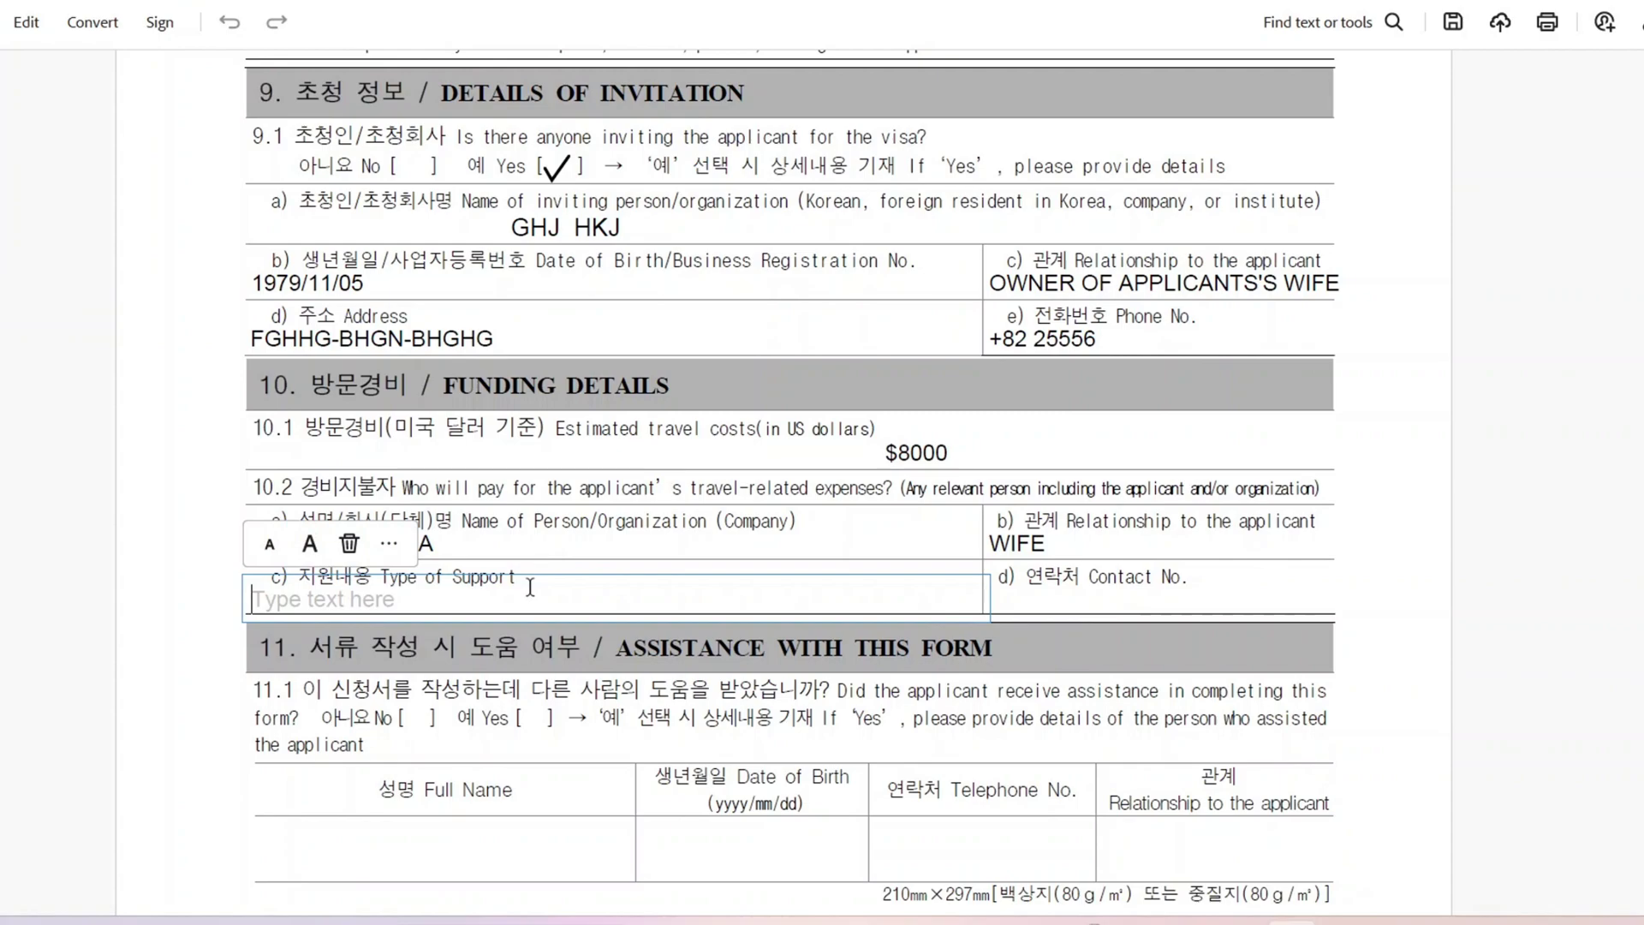
pyautogui.write('TOUR COSTS')
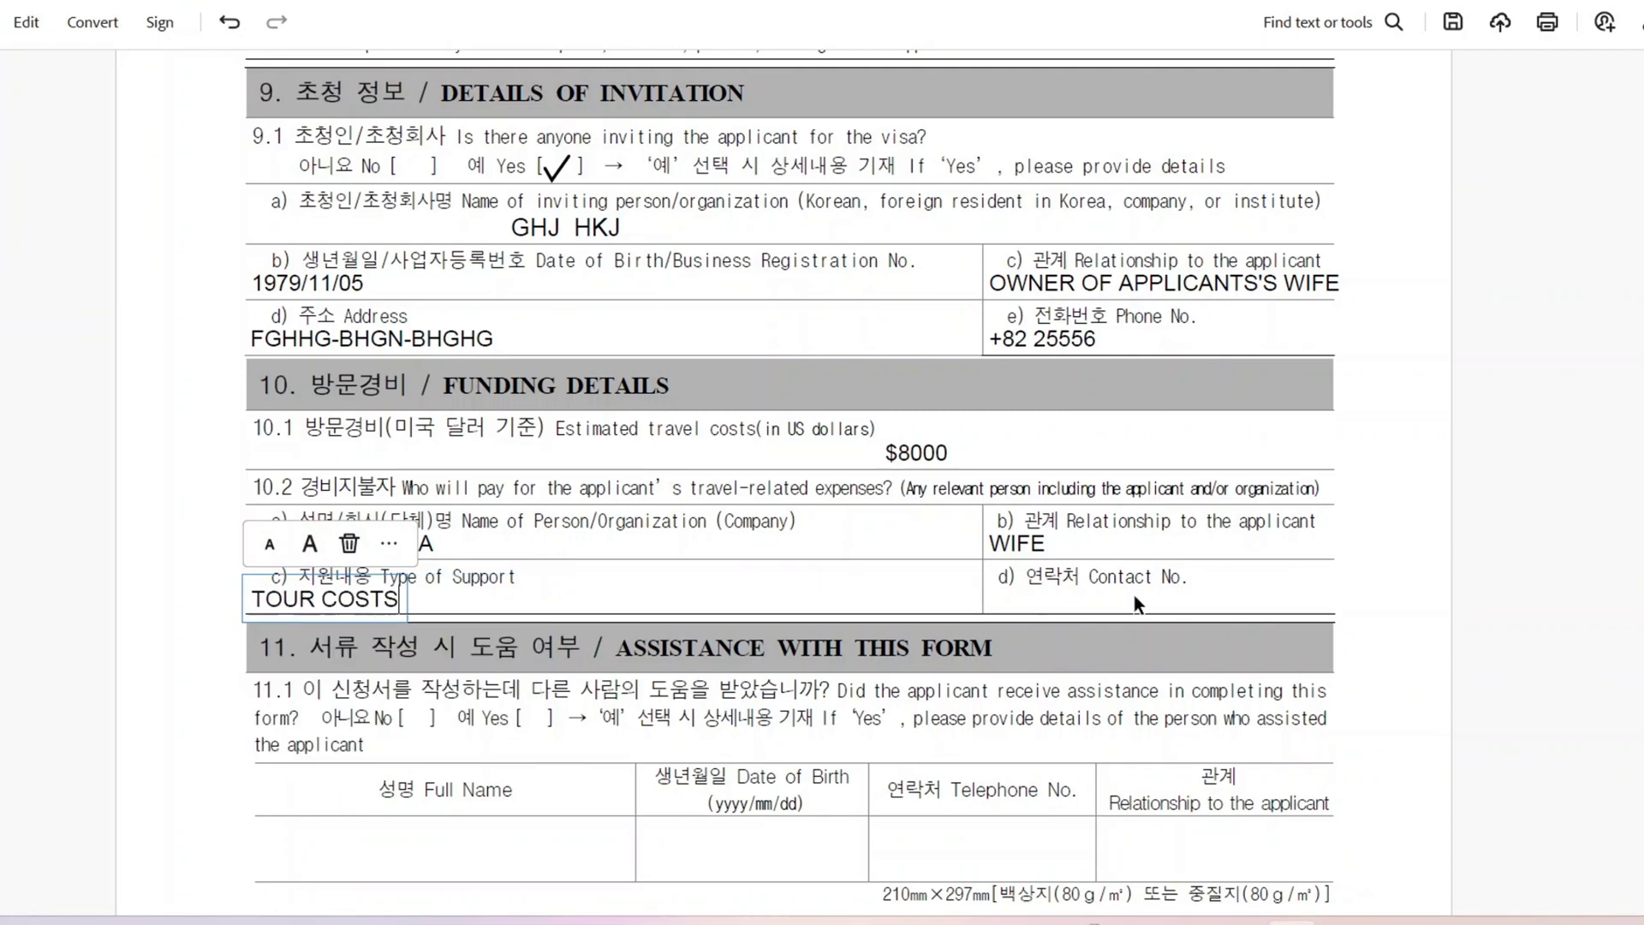
pyautogui.click(1133, 596)
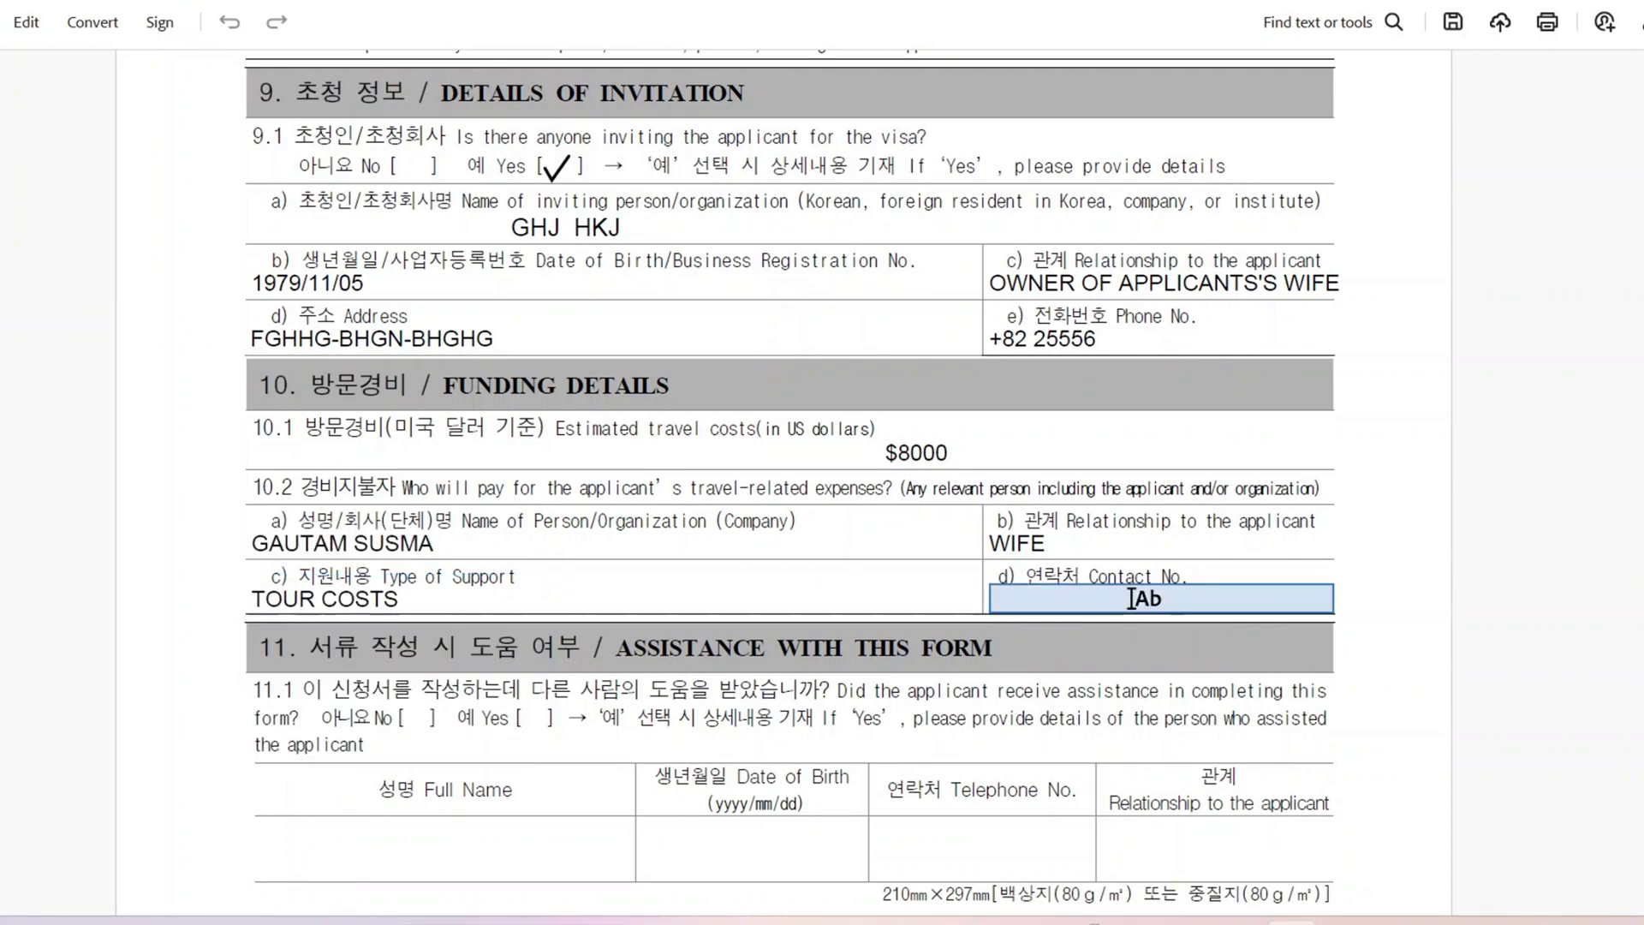
pyautogui.click(1132, 598)
pyautogui.write('+')
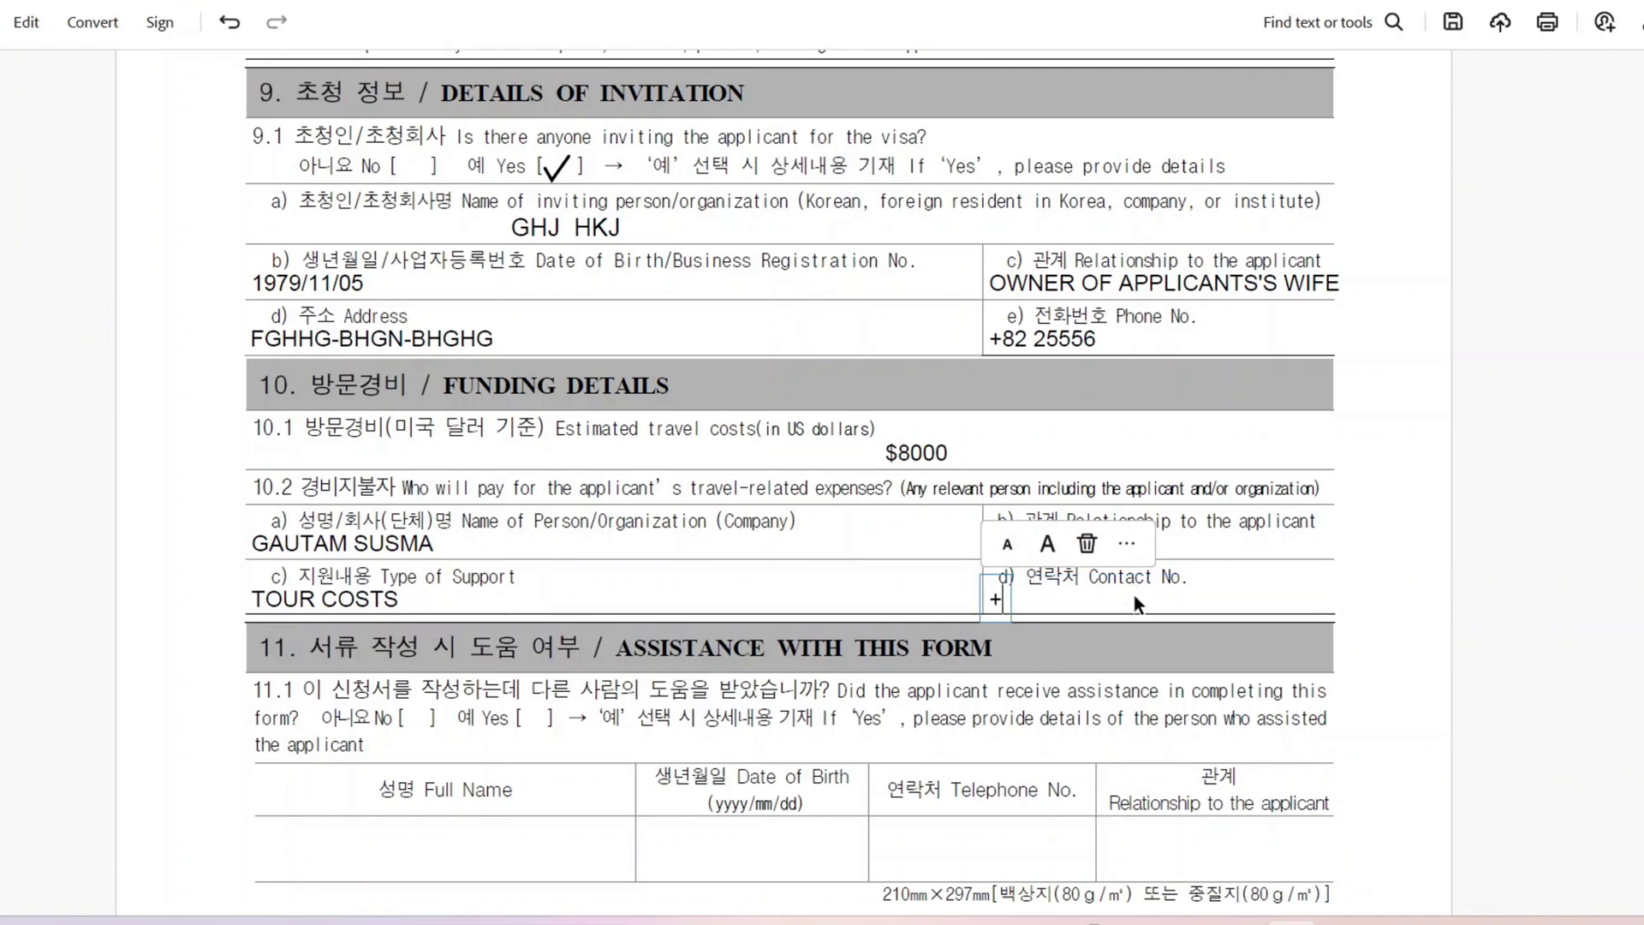
pyautogui.write('8')
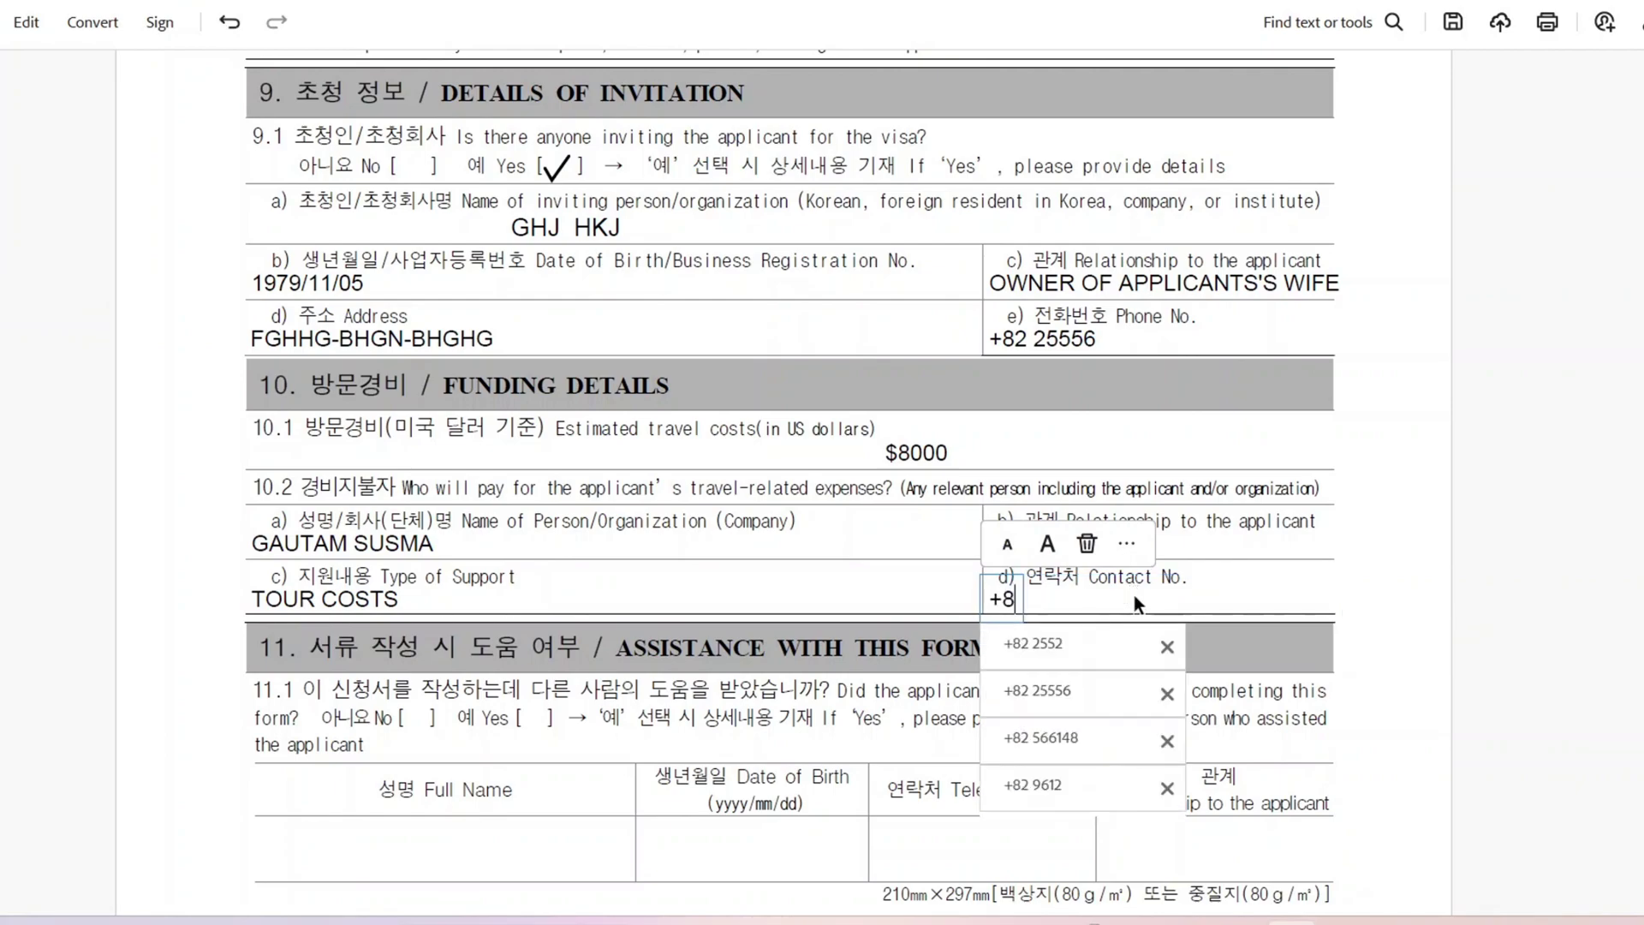
pyautogui.write('2 1455')
pyautogui.scroll(-3, 1019, 439)
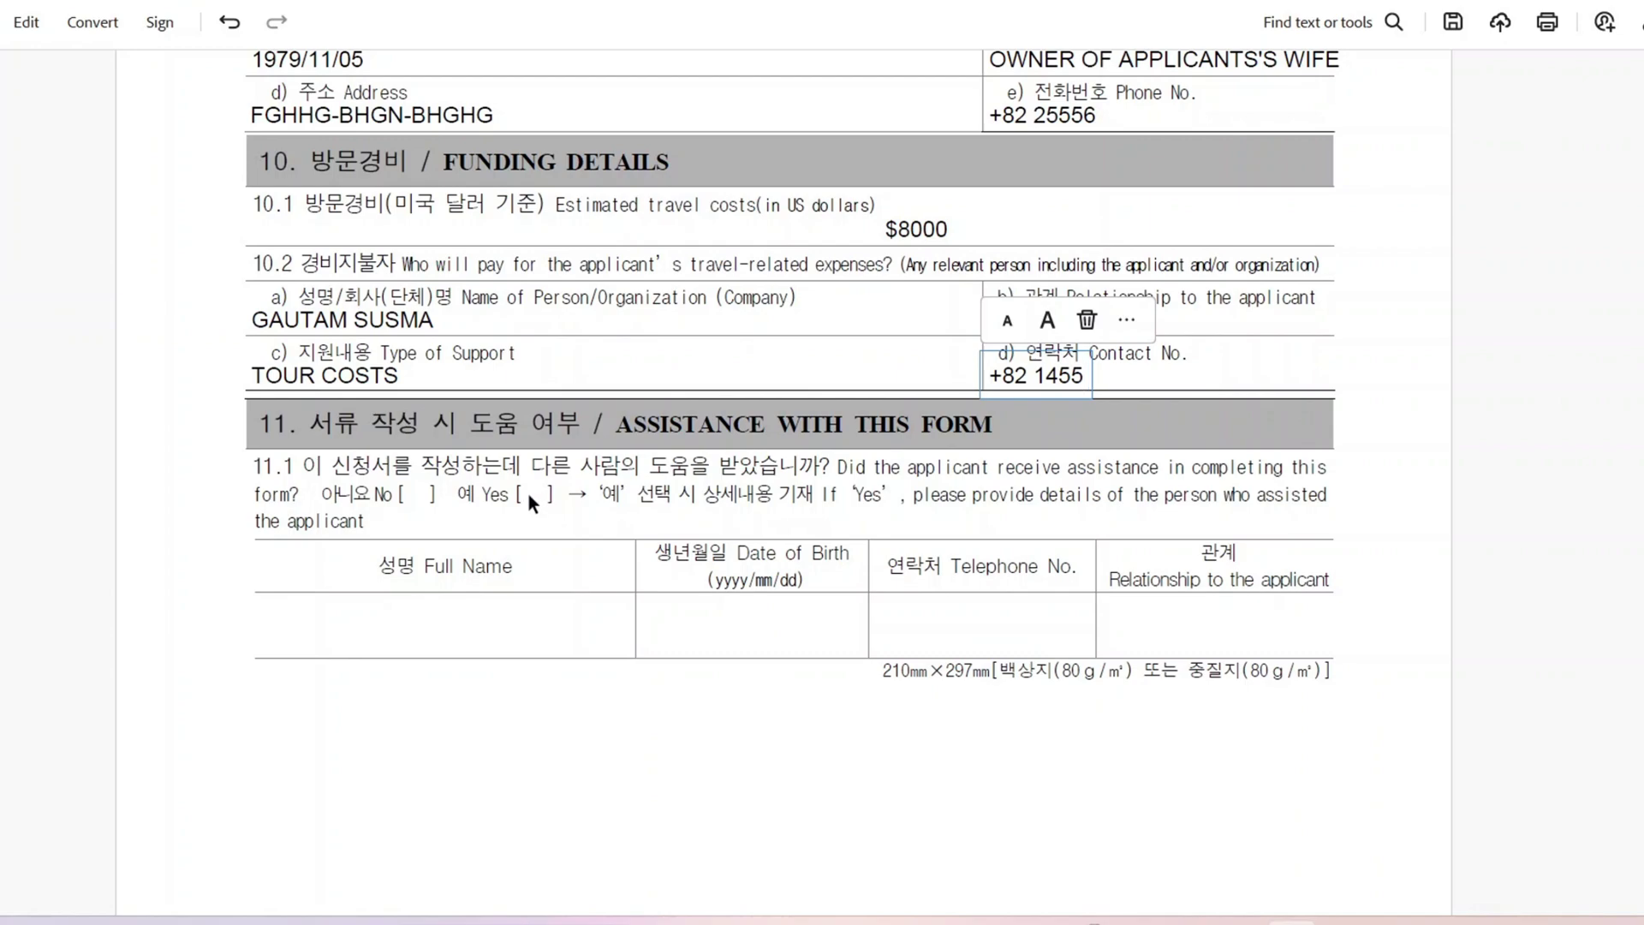
# Step: Put a checkmark in the No brackets of question 11.1 about help completing the form
pyautogui.click(416, 494)
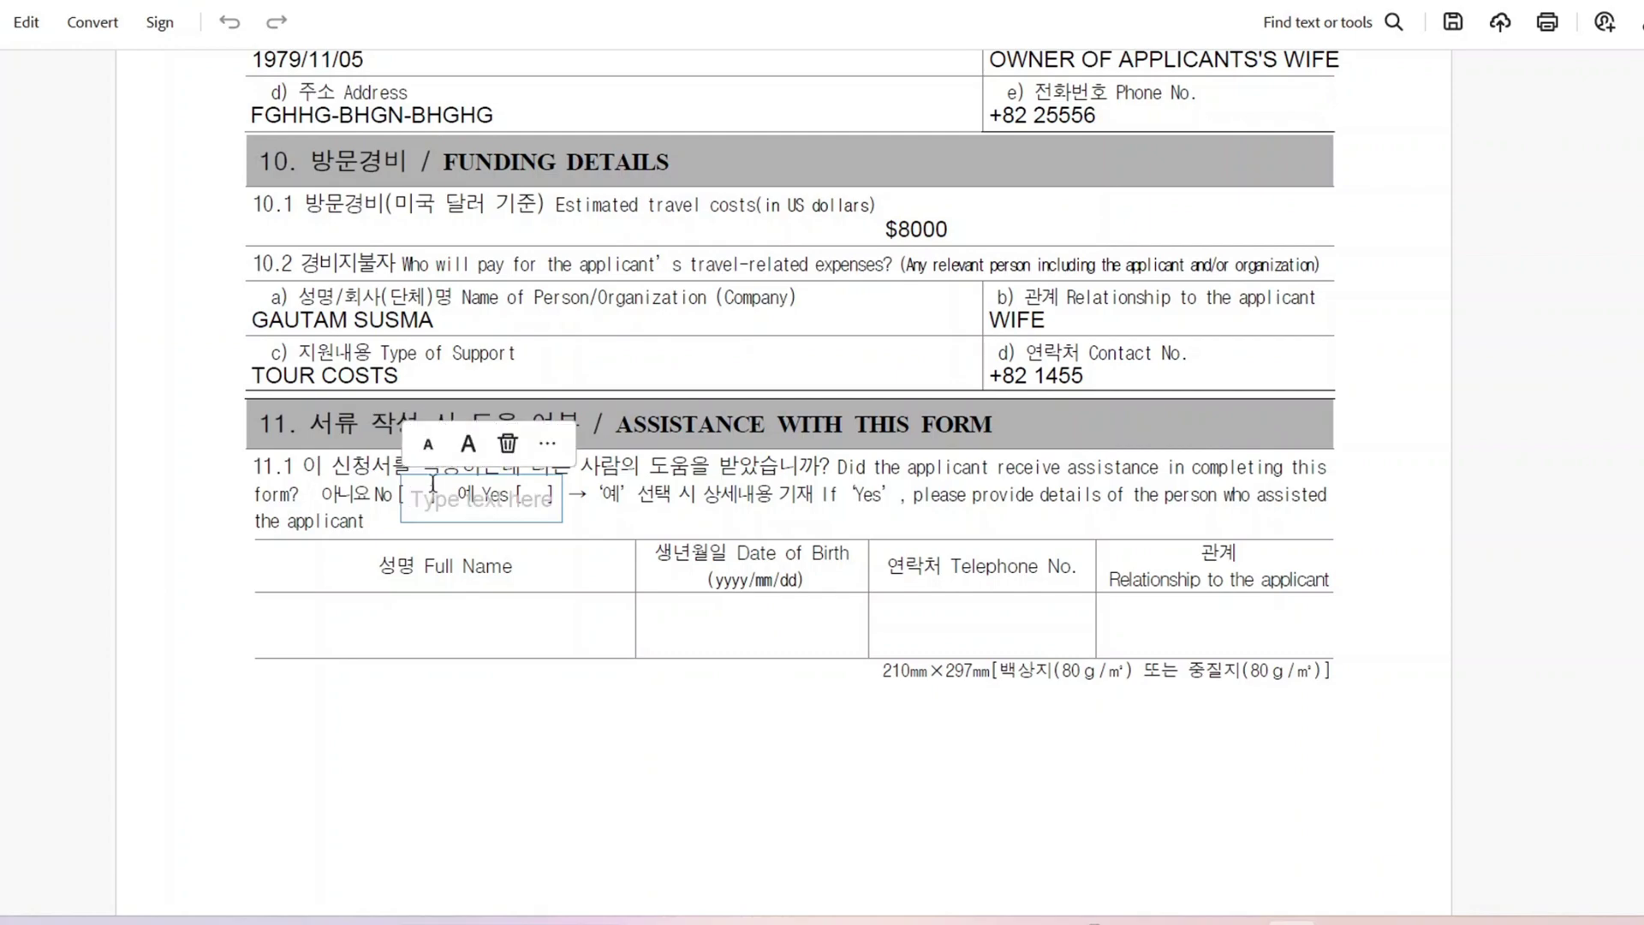
pyautogui.click(548, 444)
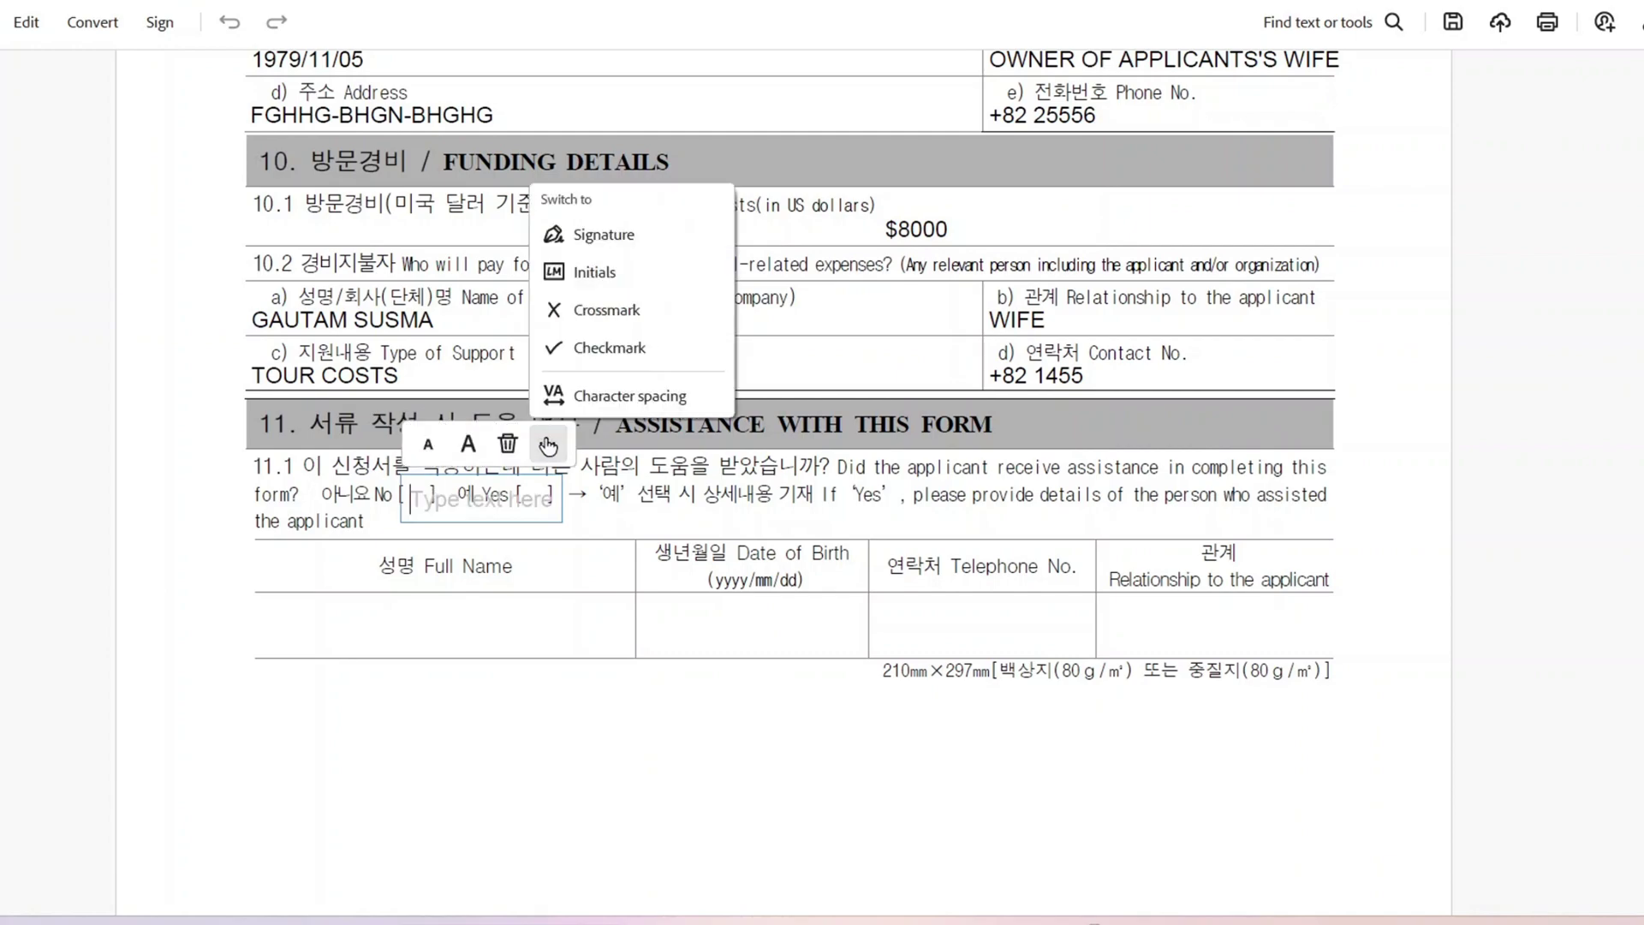
pyautogui.click(609, 348)
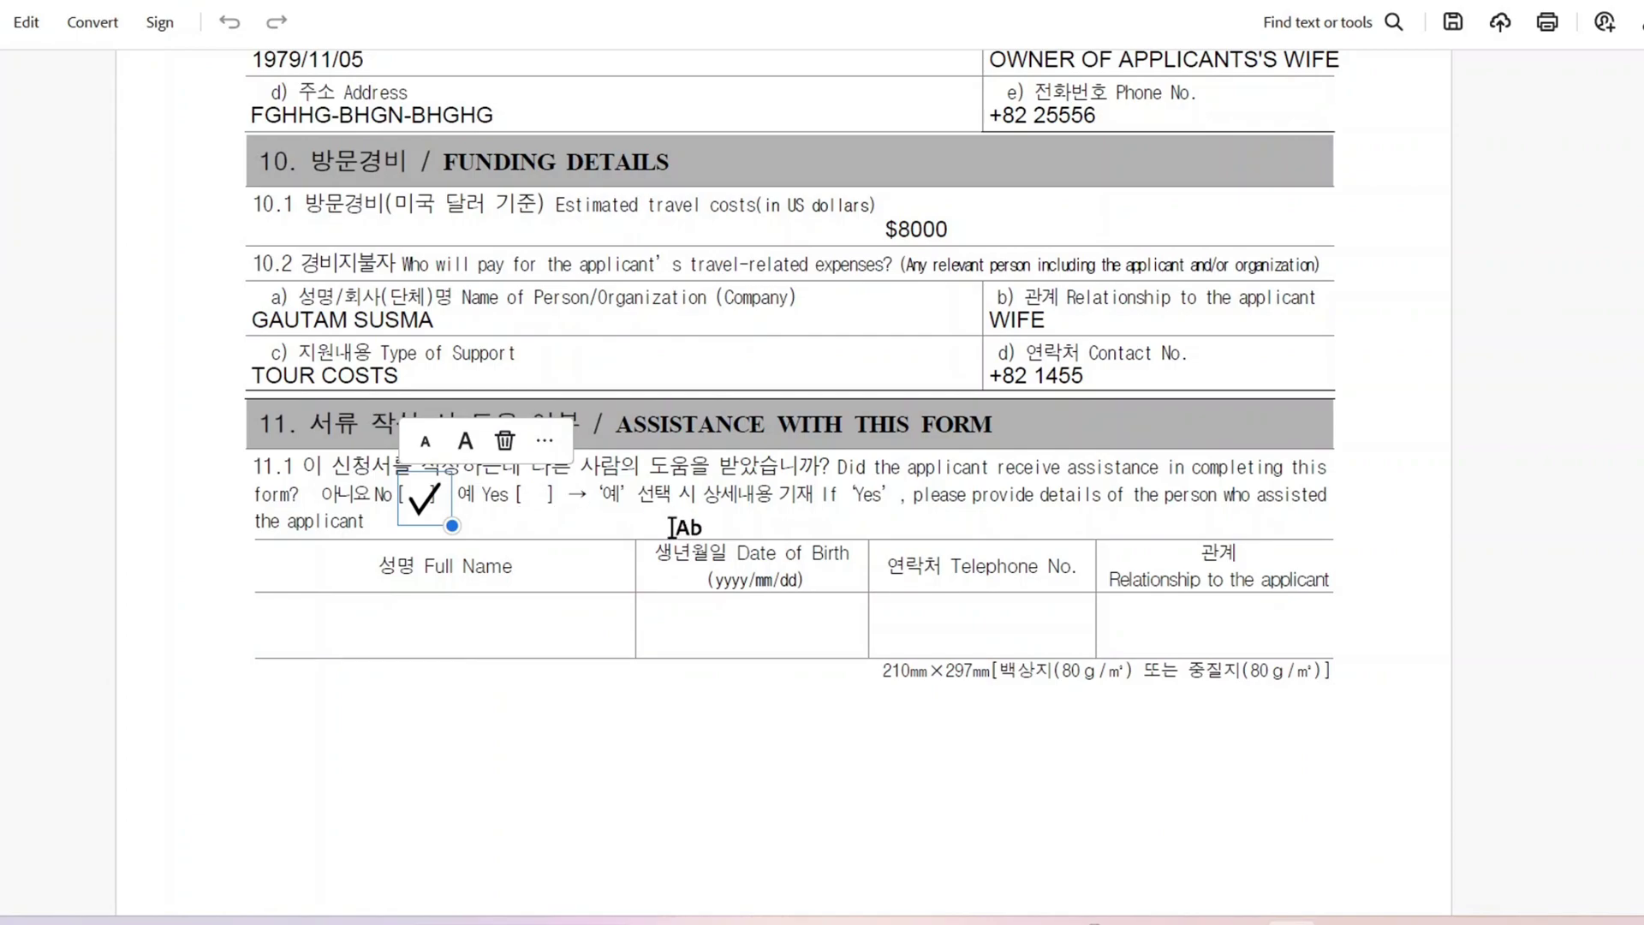
pyautogui.click(668, 526)
pyautogui.scroll(-5, 790, 480)
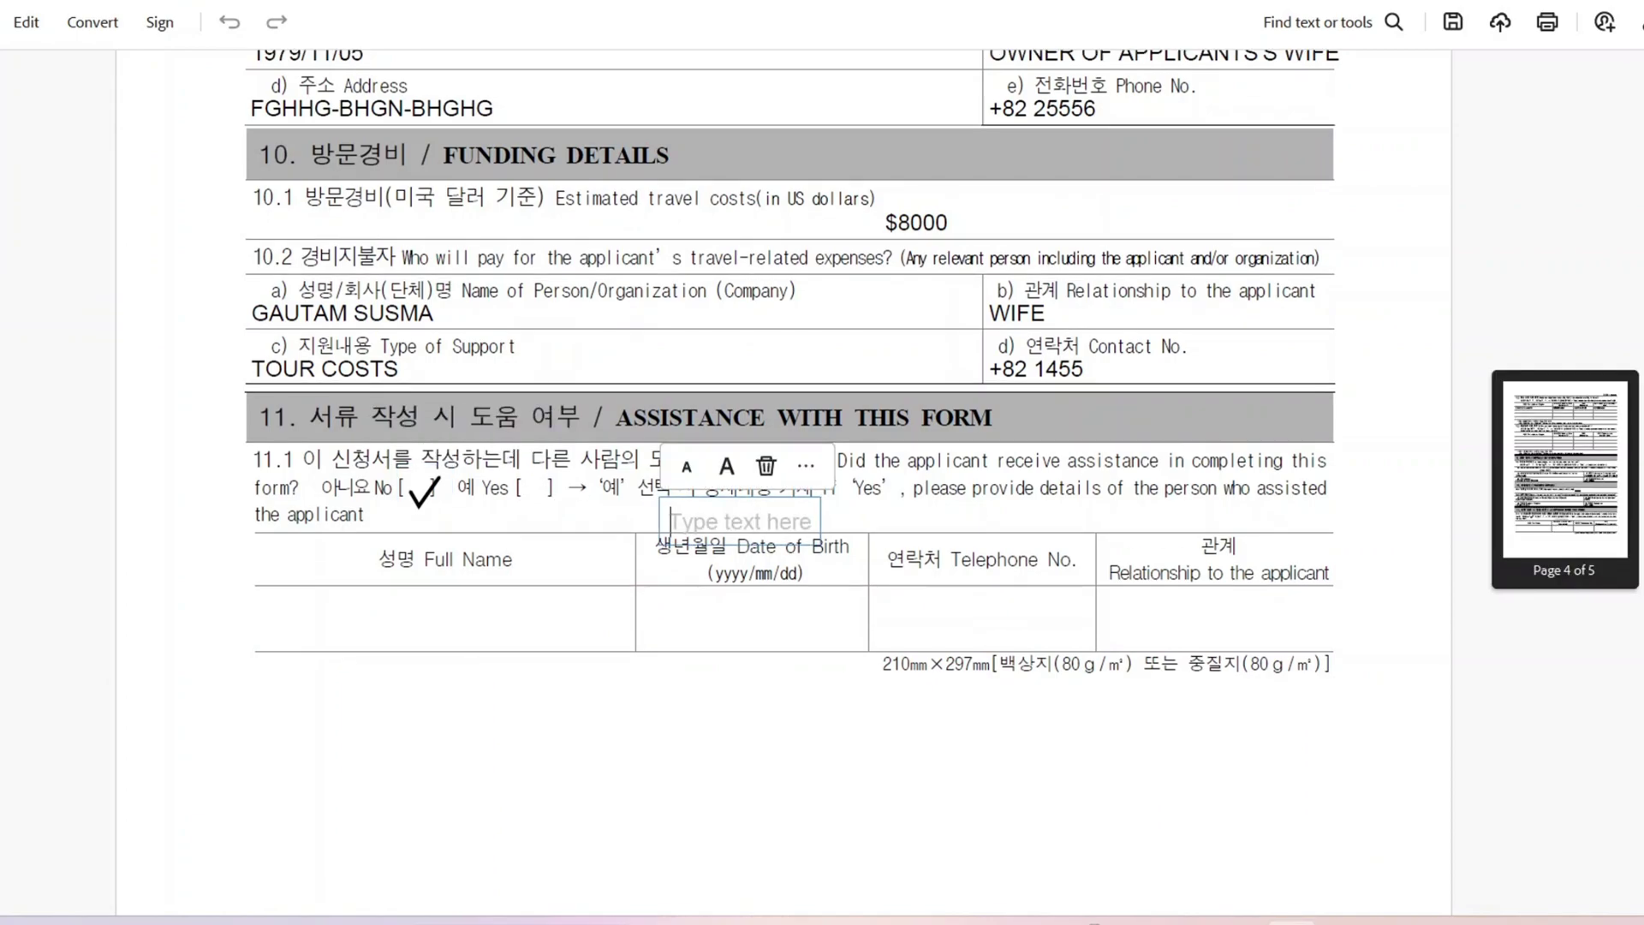
# Step: Enter the application date 2023/12/20 in the section 12 Declaration
pyautogui.scroll(-6, 916, 657)
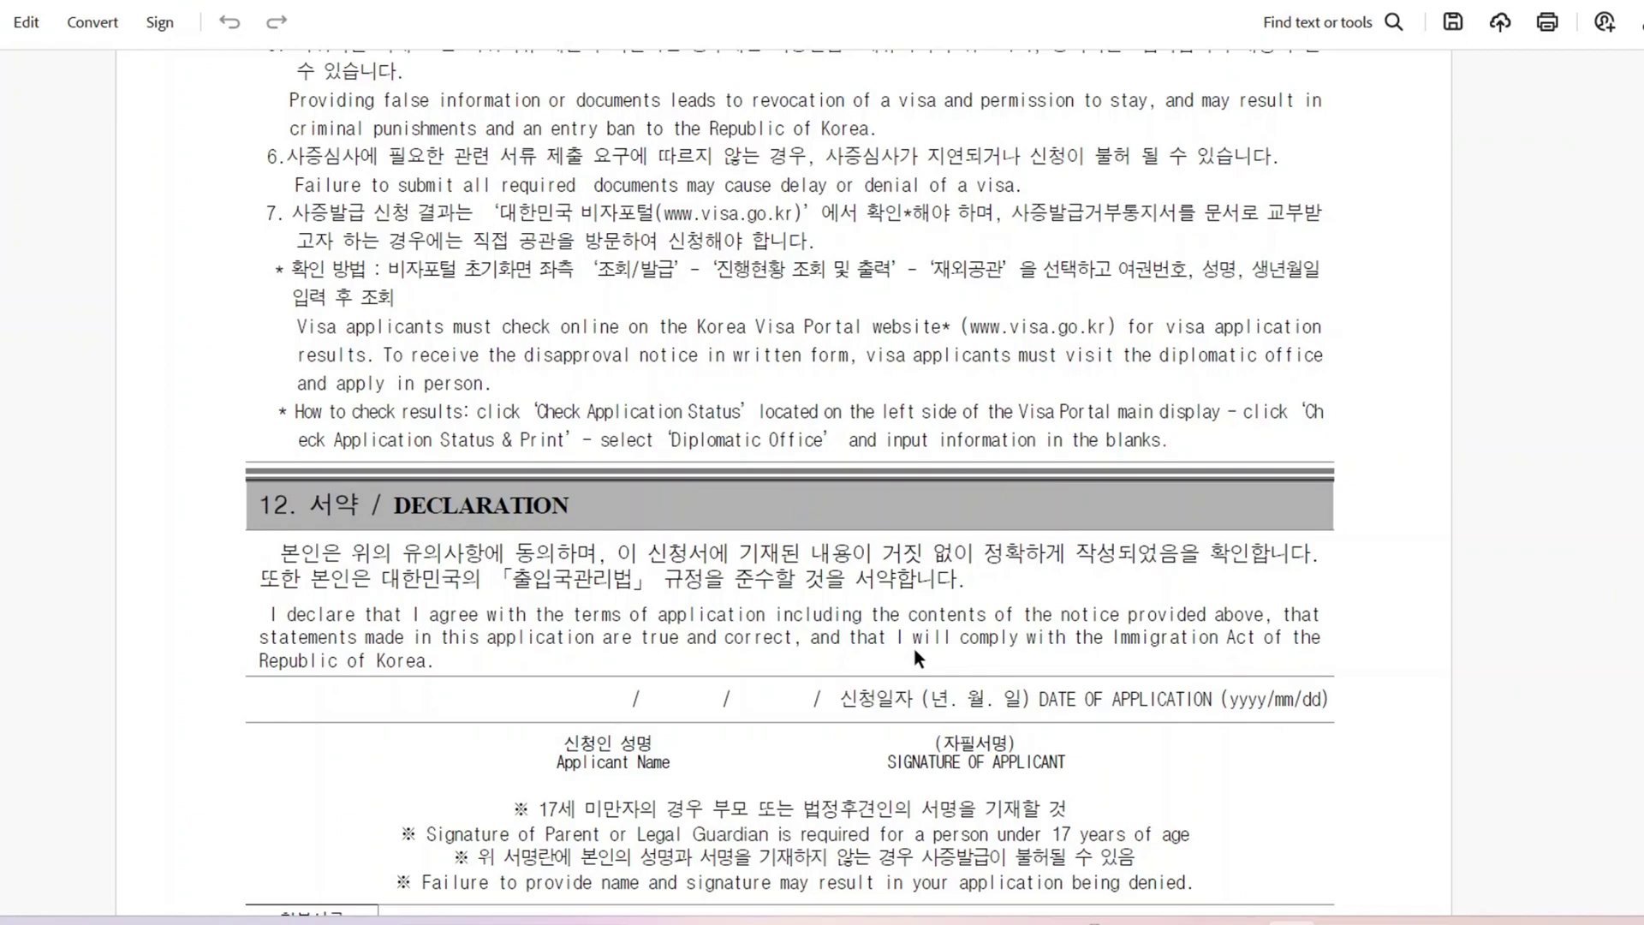
pyautogui.click(541, 704)
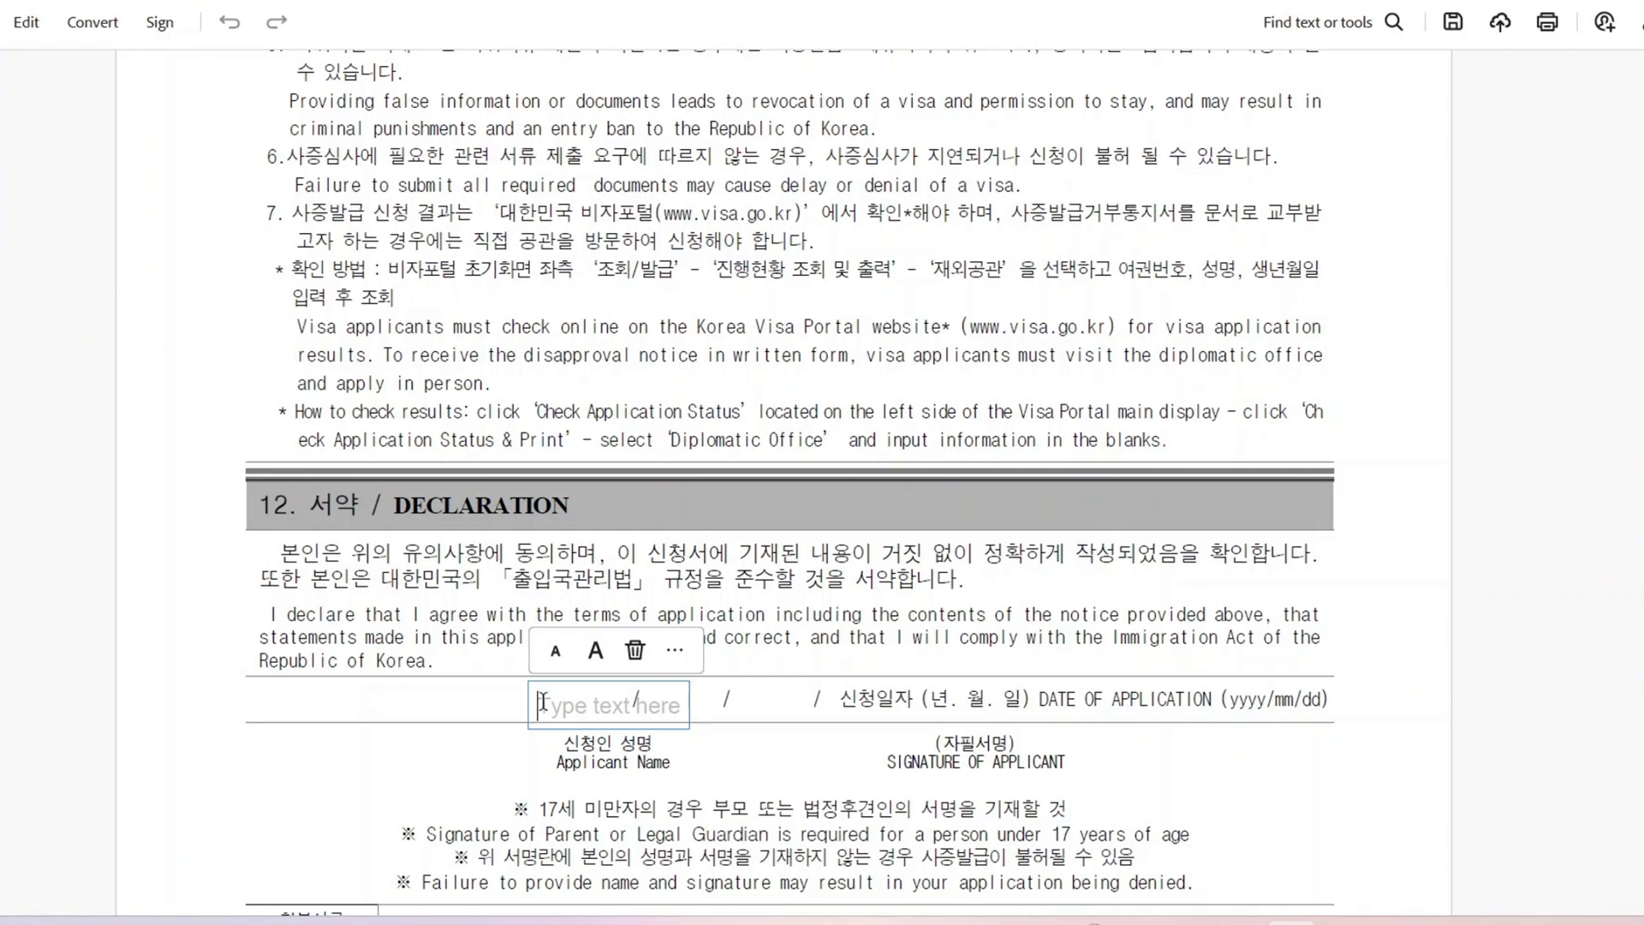
pyautogui.scroll(-1, 542, 700)
pyautogui.write('2023')
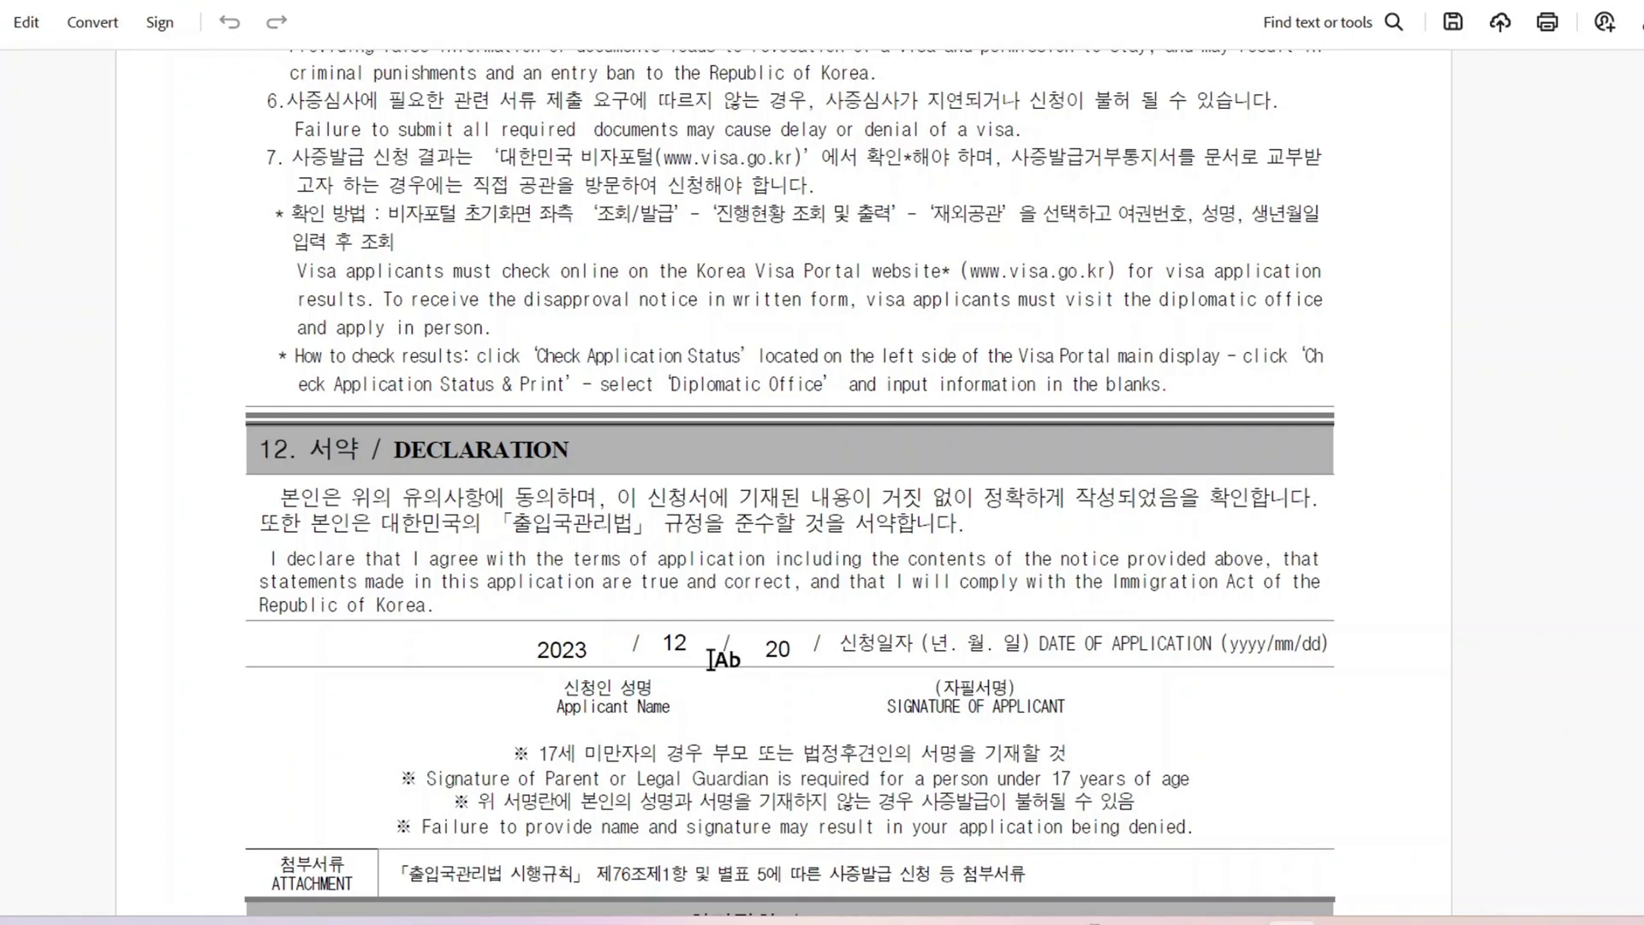
# Step: Fill in the applicant's name beside Applicant Name and add the typed signature
pyautogui.click(664, 685)
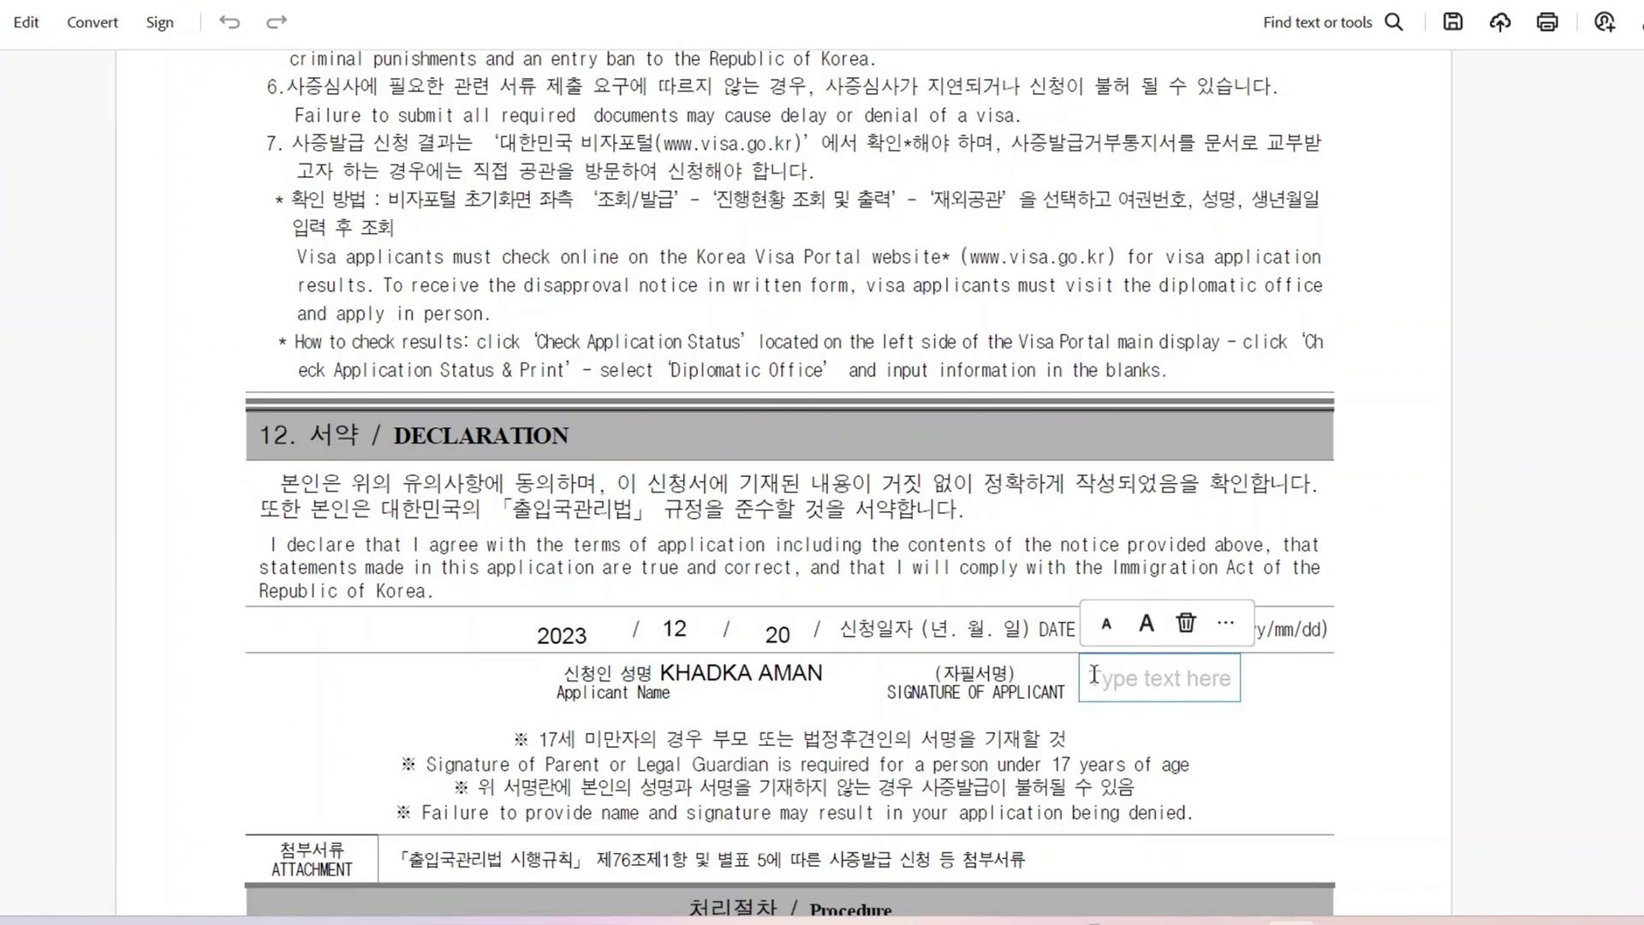
pyautogui.write('K')
pyautogui.write('VGG')
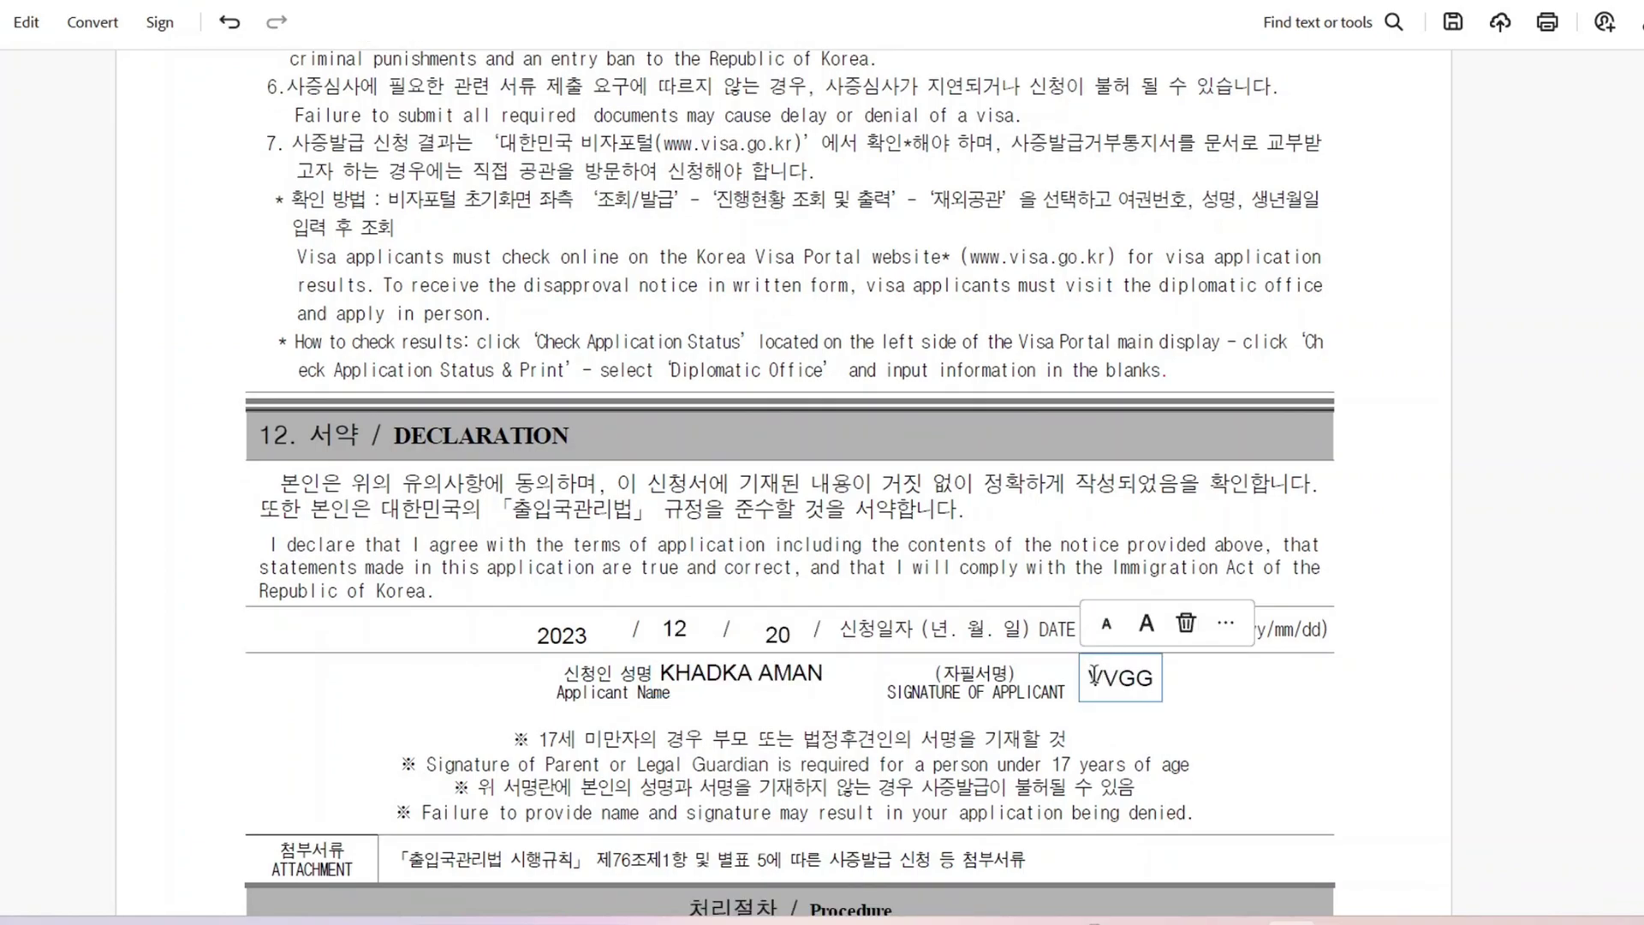
pyautogui.click(1230, 714)
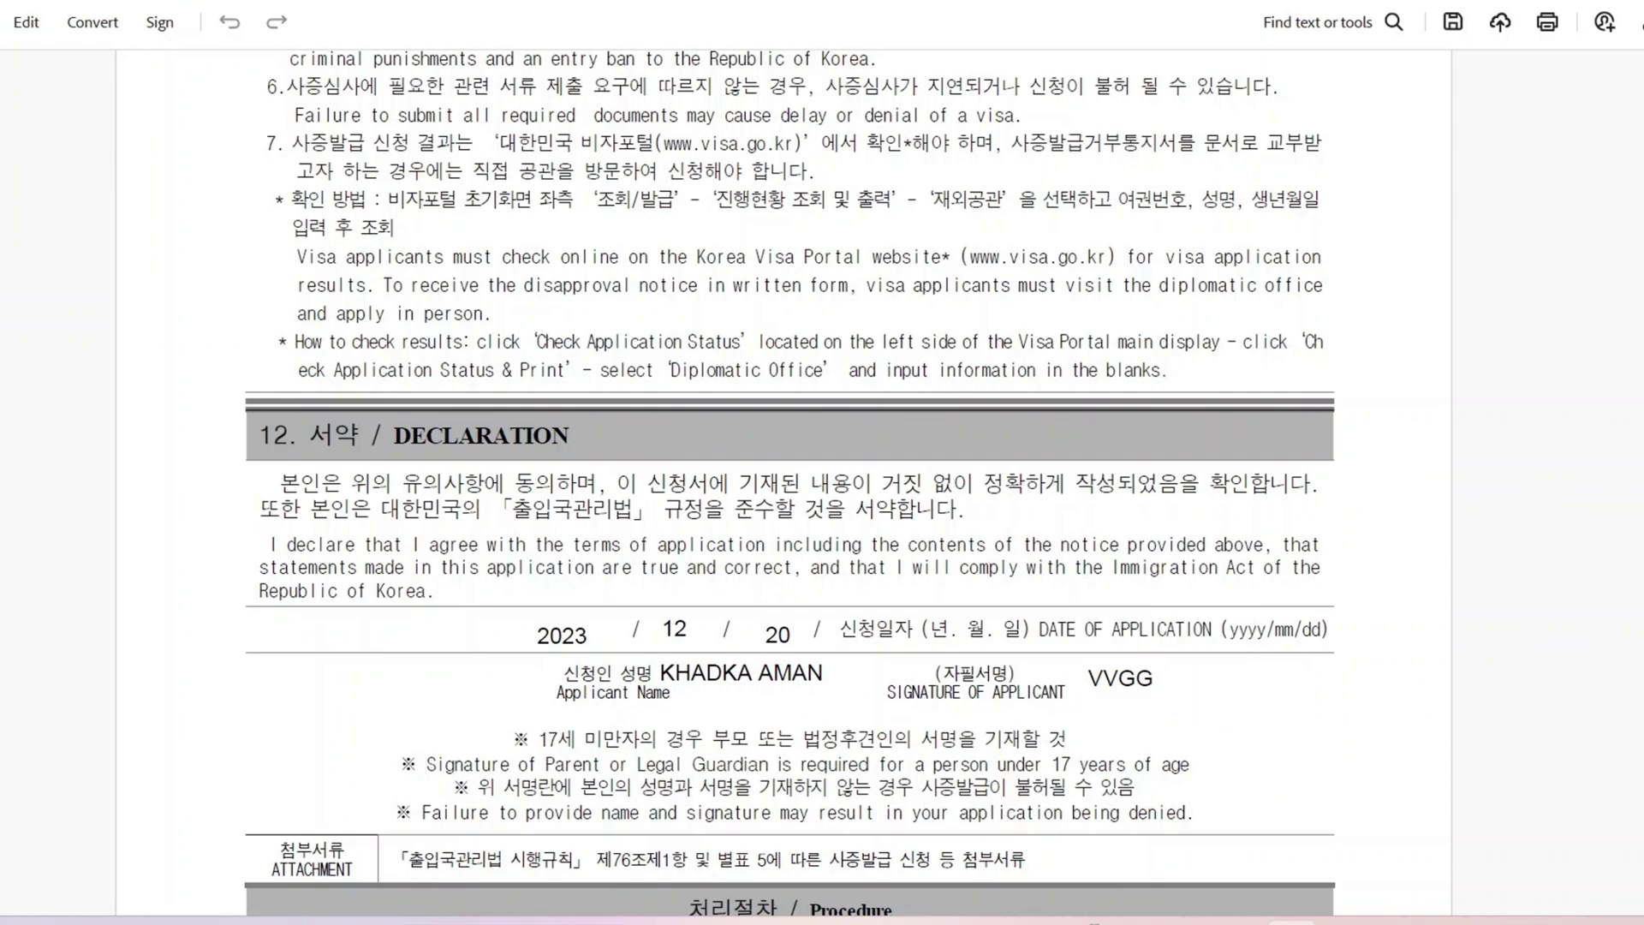